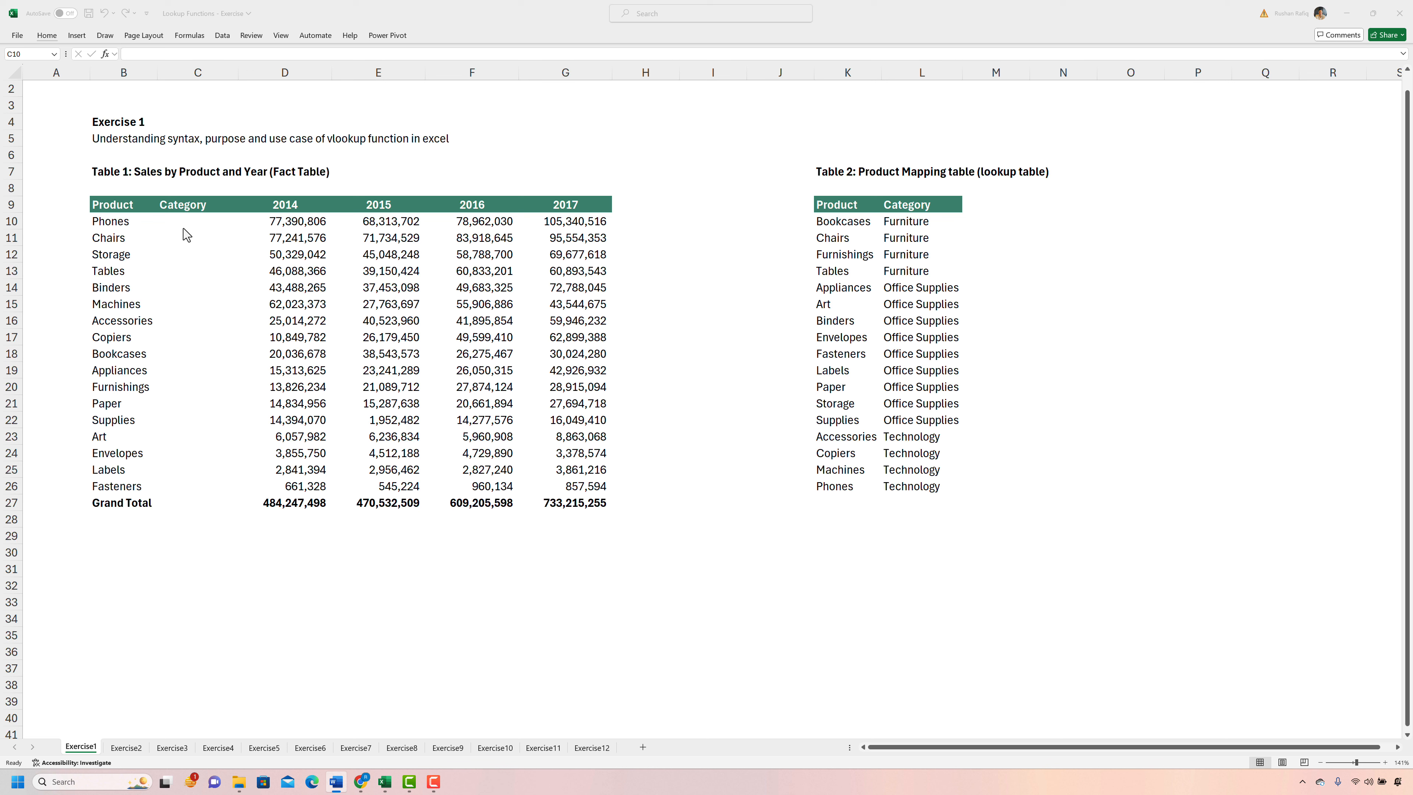
- Enter =VLOOKUP(B10,K10:L26,2,FALSE) in cell C10 of Exercise1 to look up the category for Phones
left_click(187, 225)
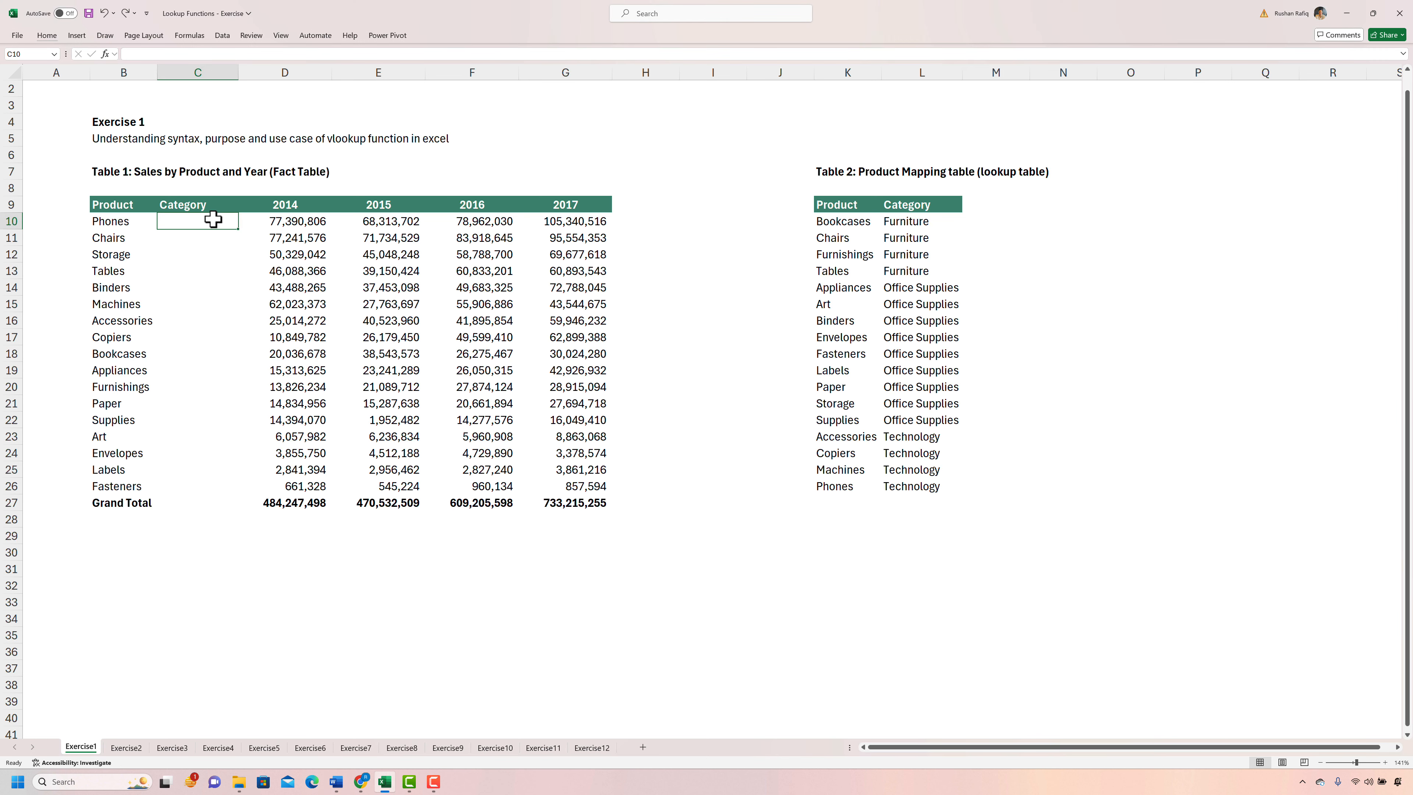
type("=vlook")
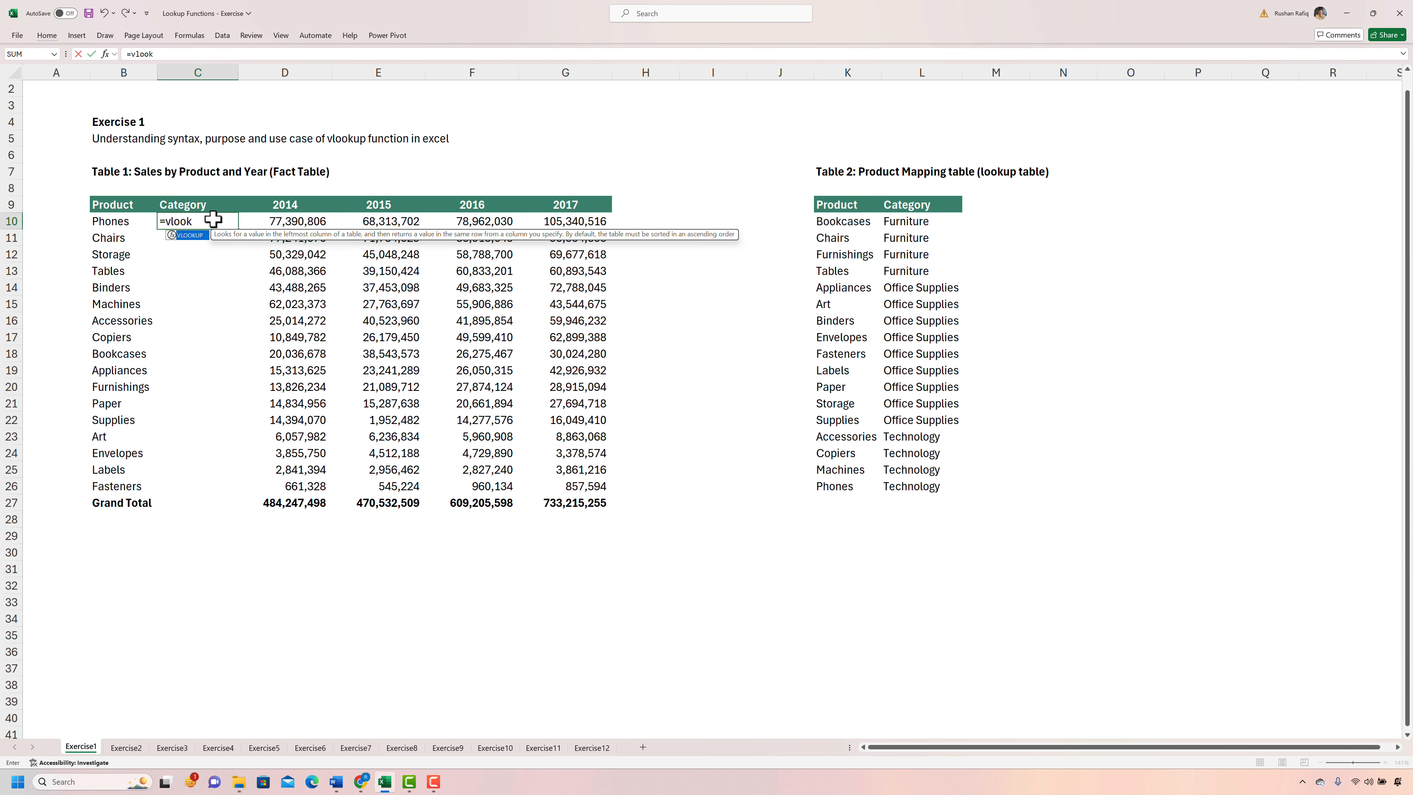
key("Tab")
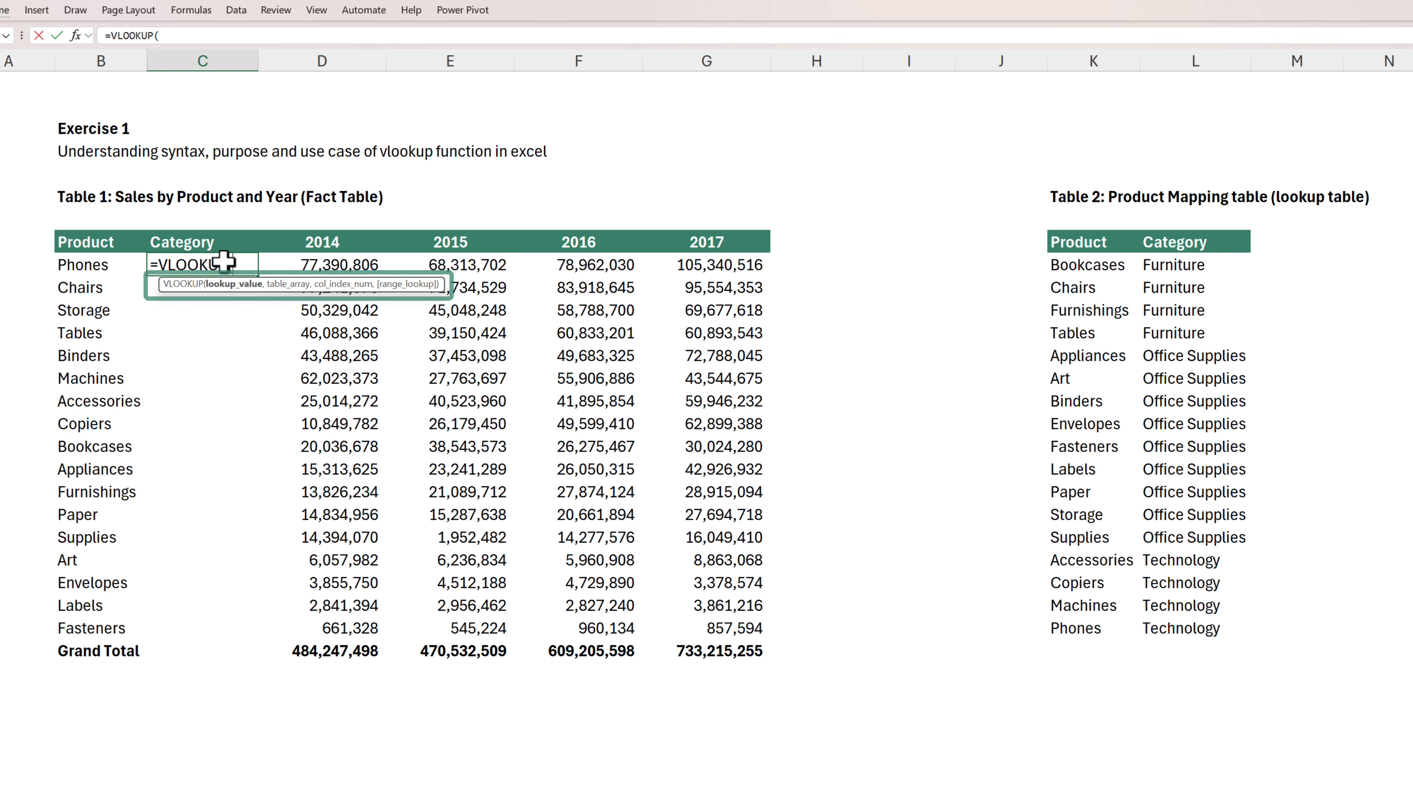
left_click(93, 260)
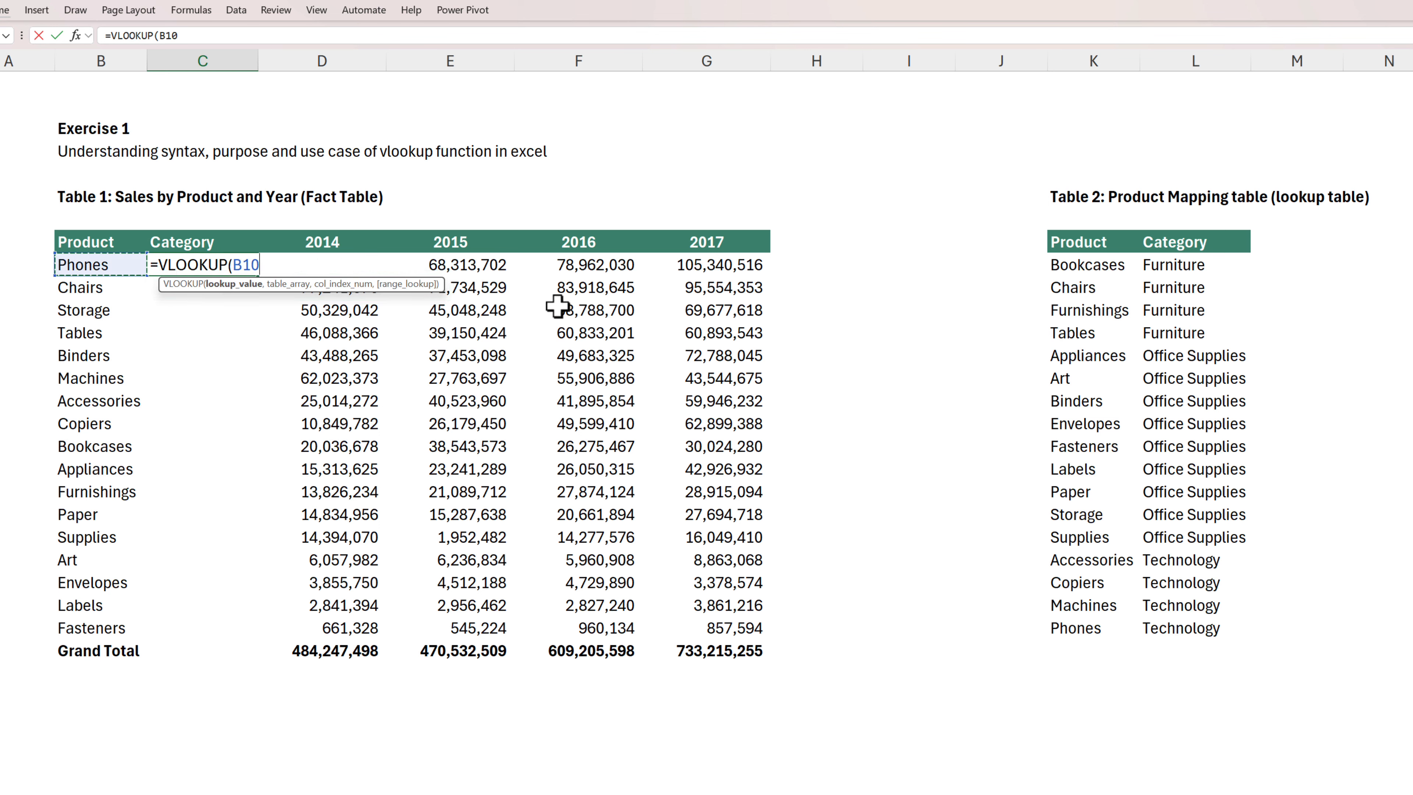
type(",")
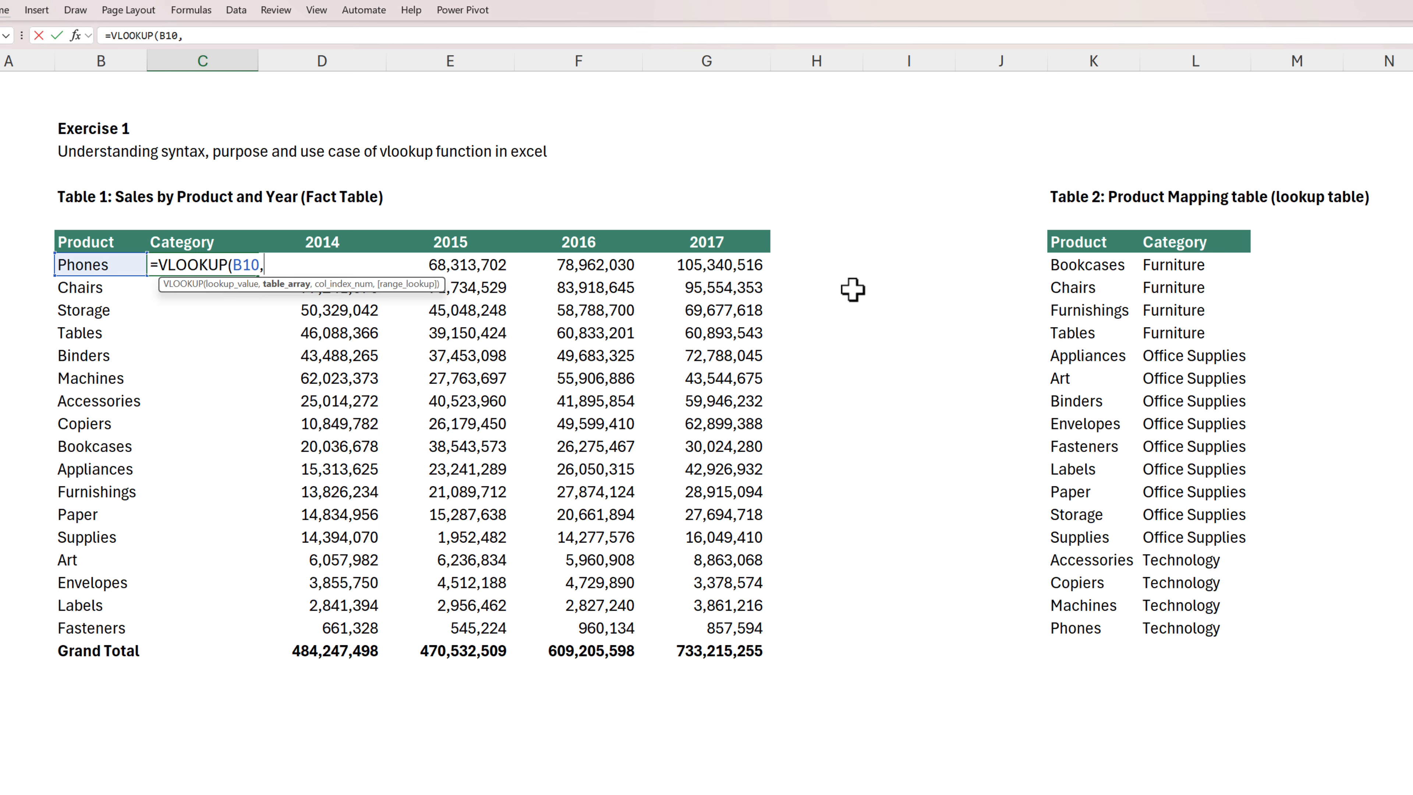
left_click_drag(1110, 266, 1200, 650)
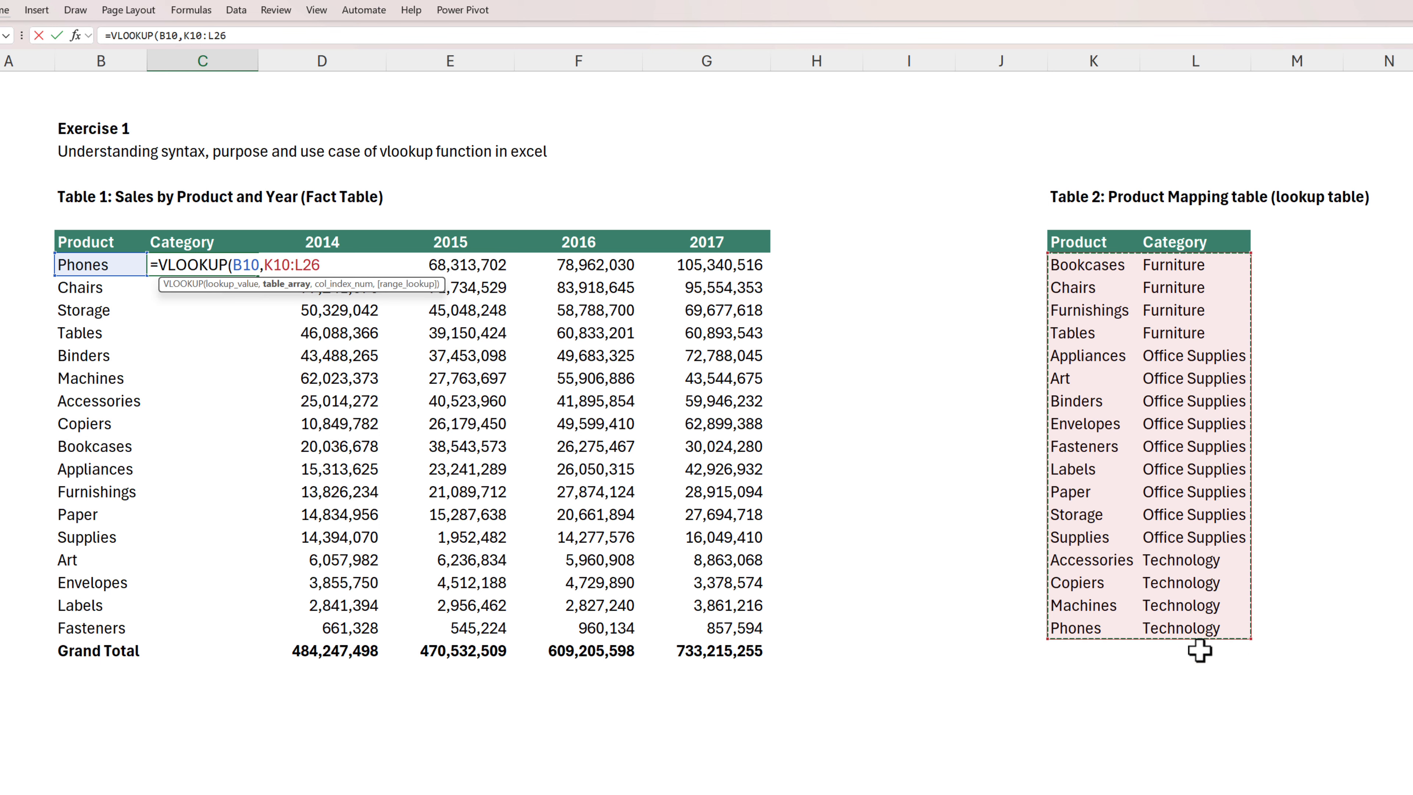
type(",")
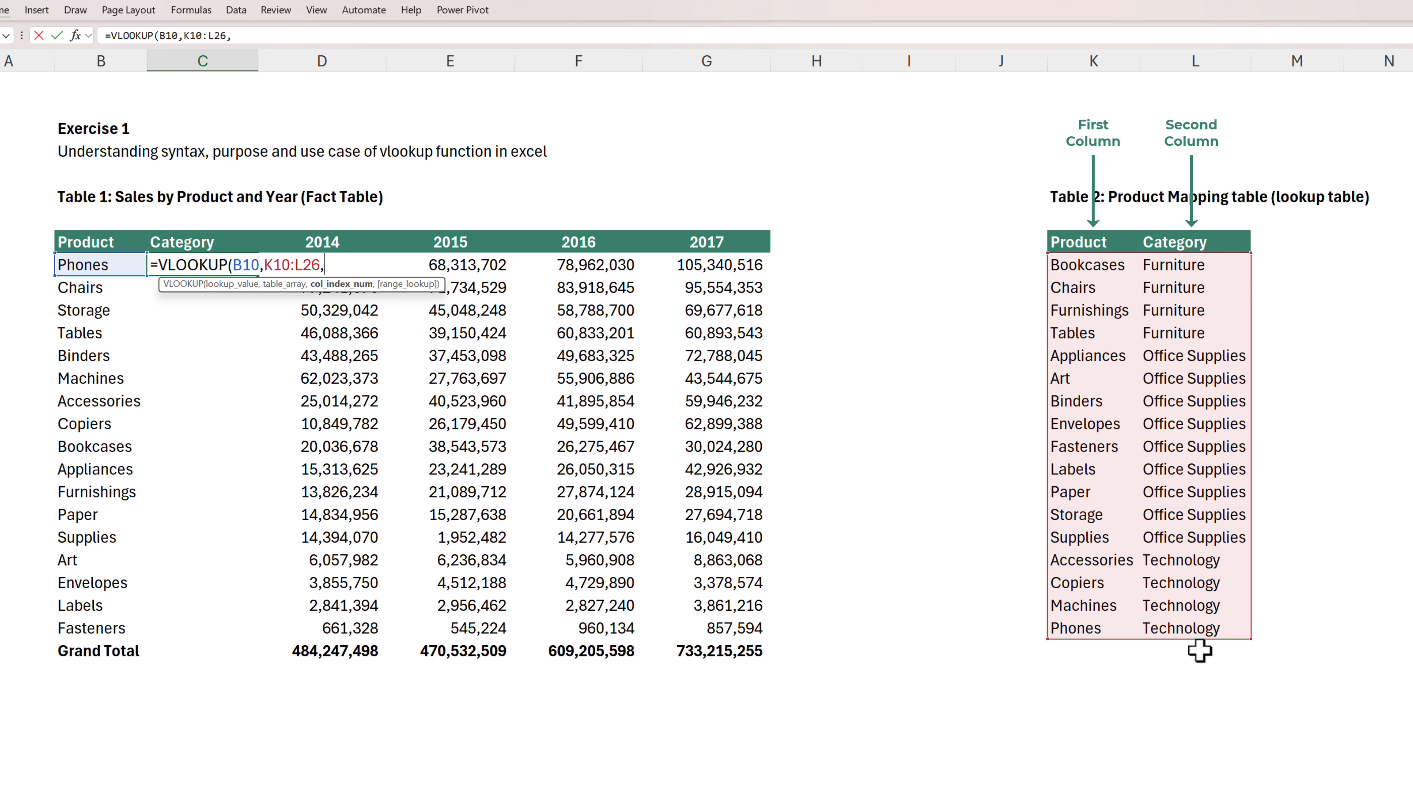
type("2,")
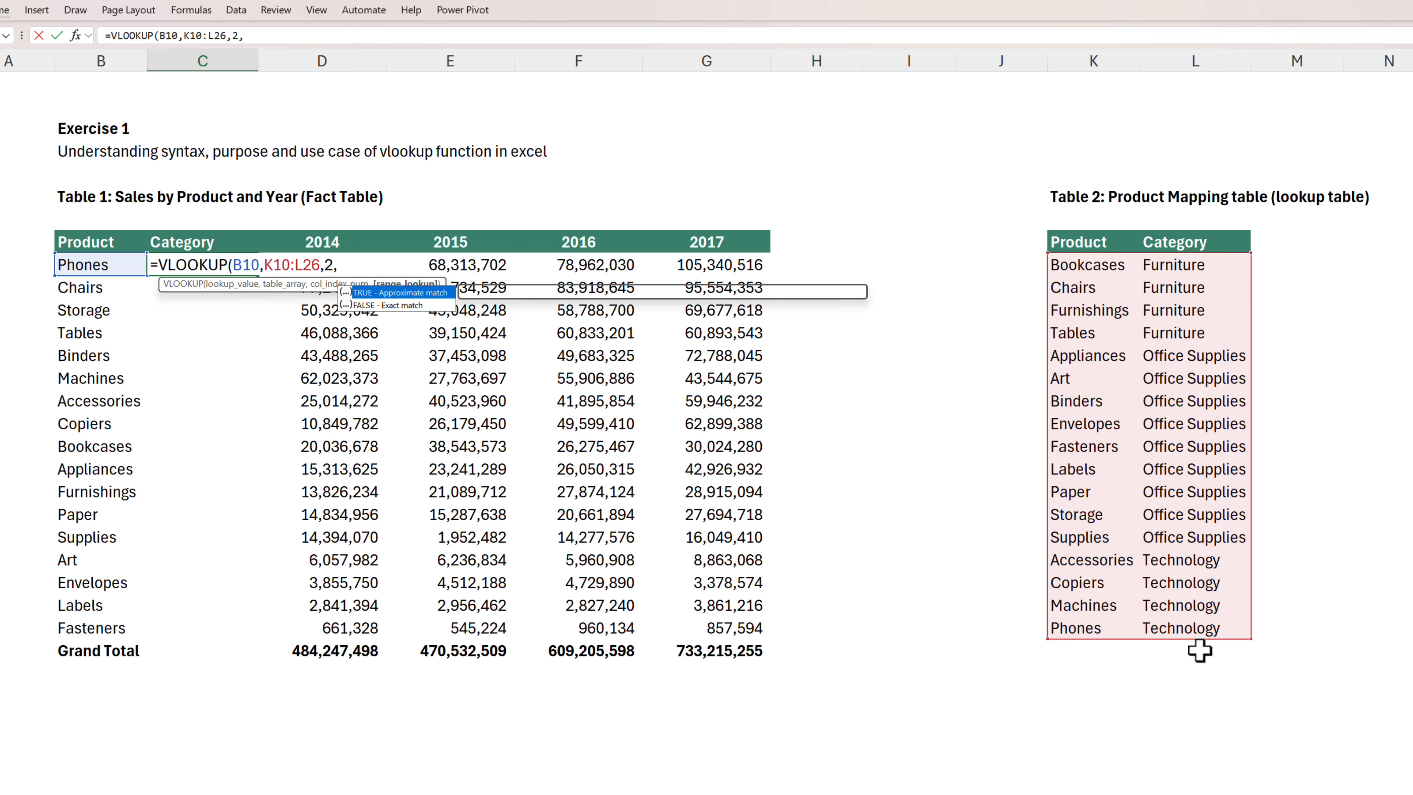
key("Down")
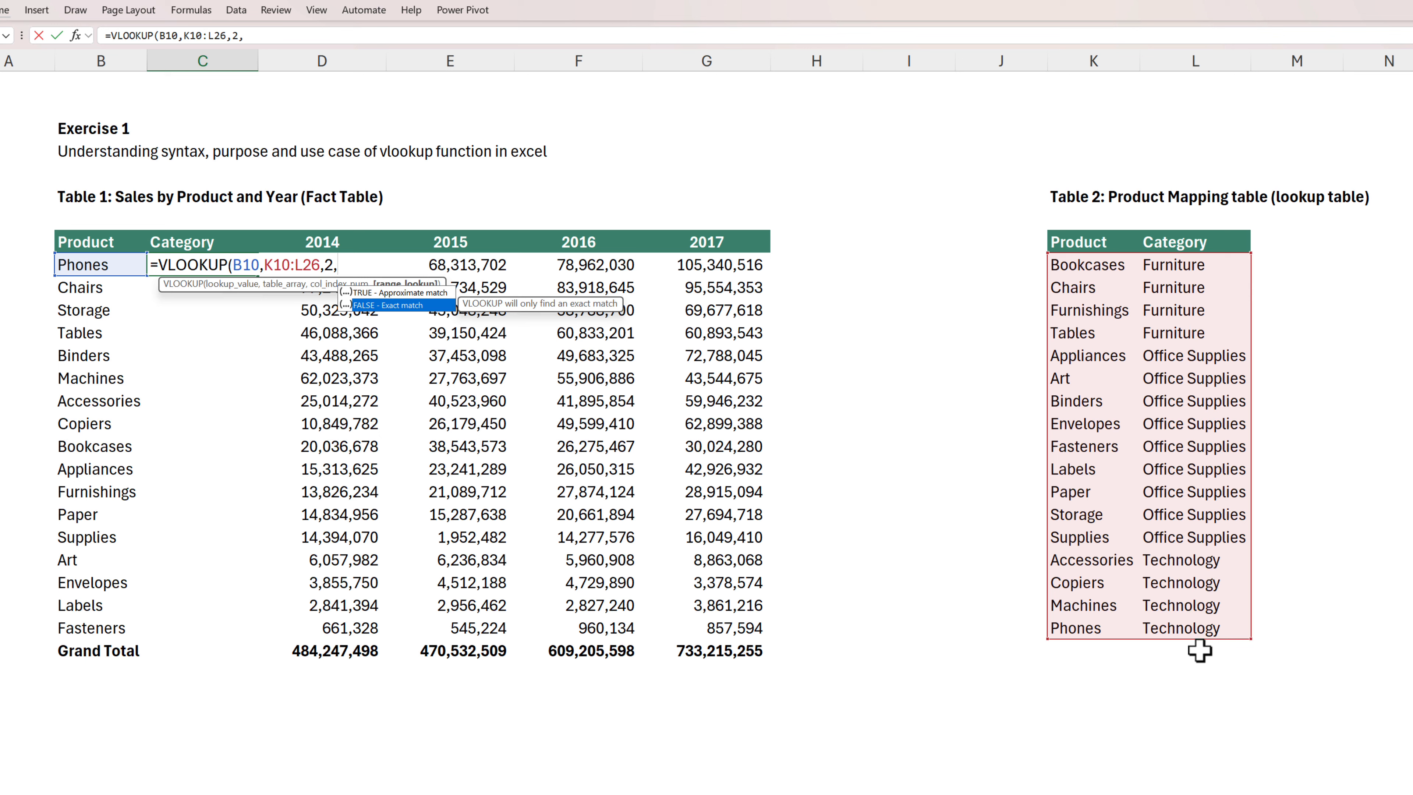
key("Tab")
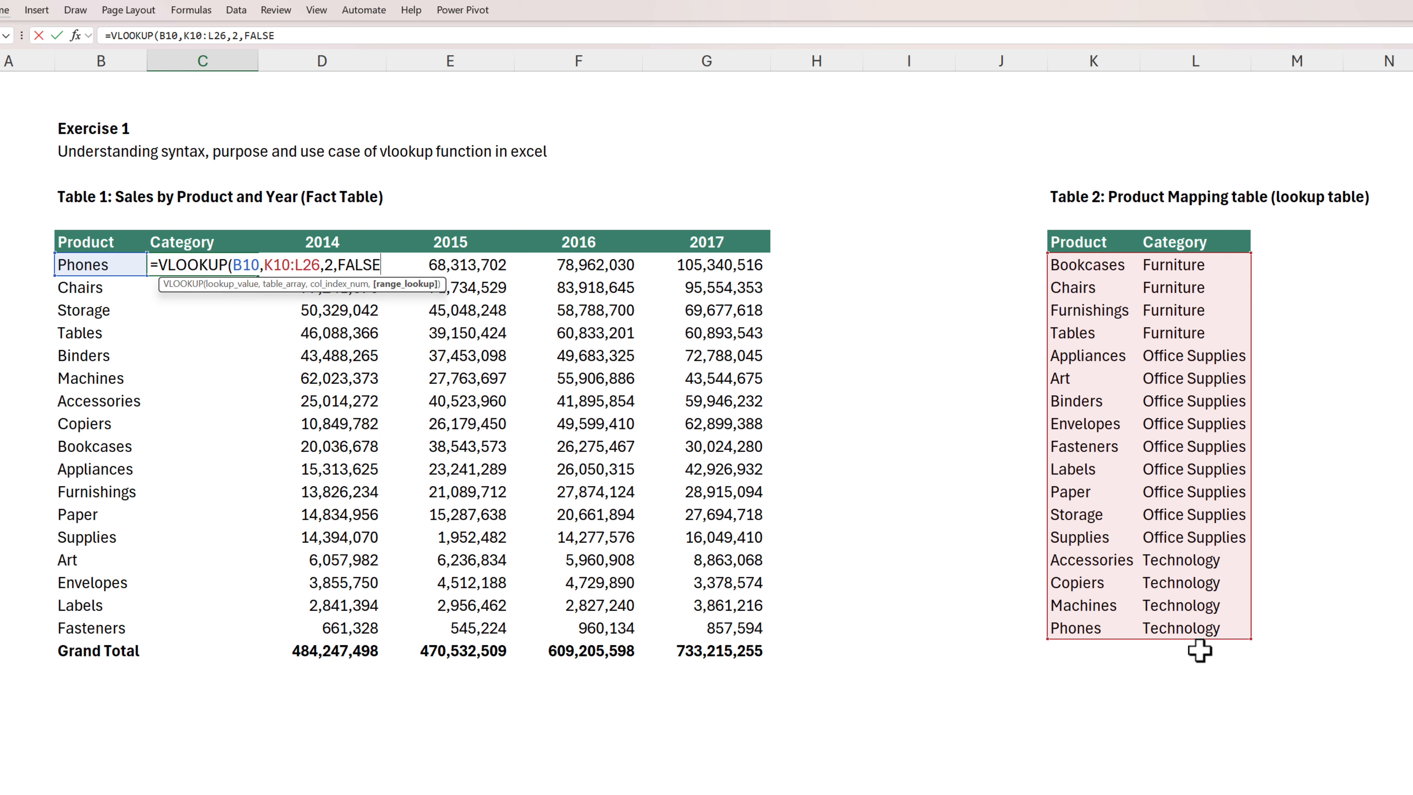
type(")")
key("Return")
- Make the table range in C10's VLOOKUP formula absolute as $K$10:$L$26
key("Up")
key("Right")
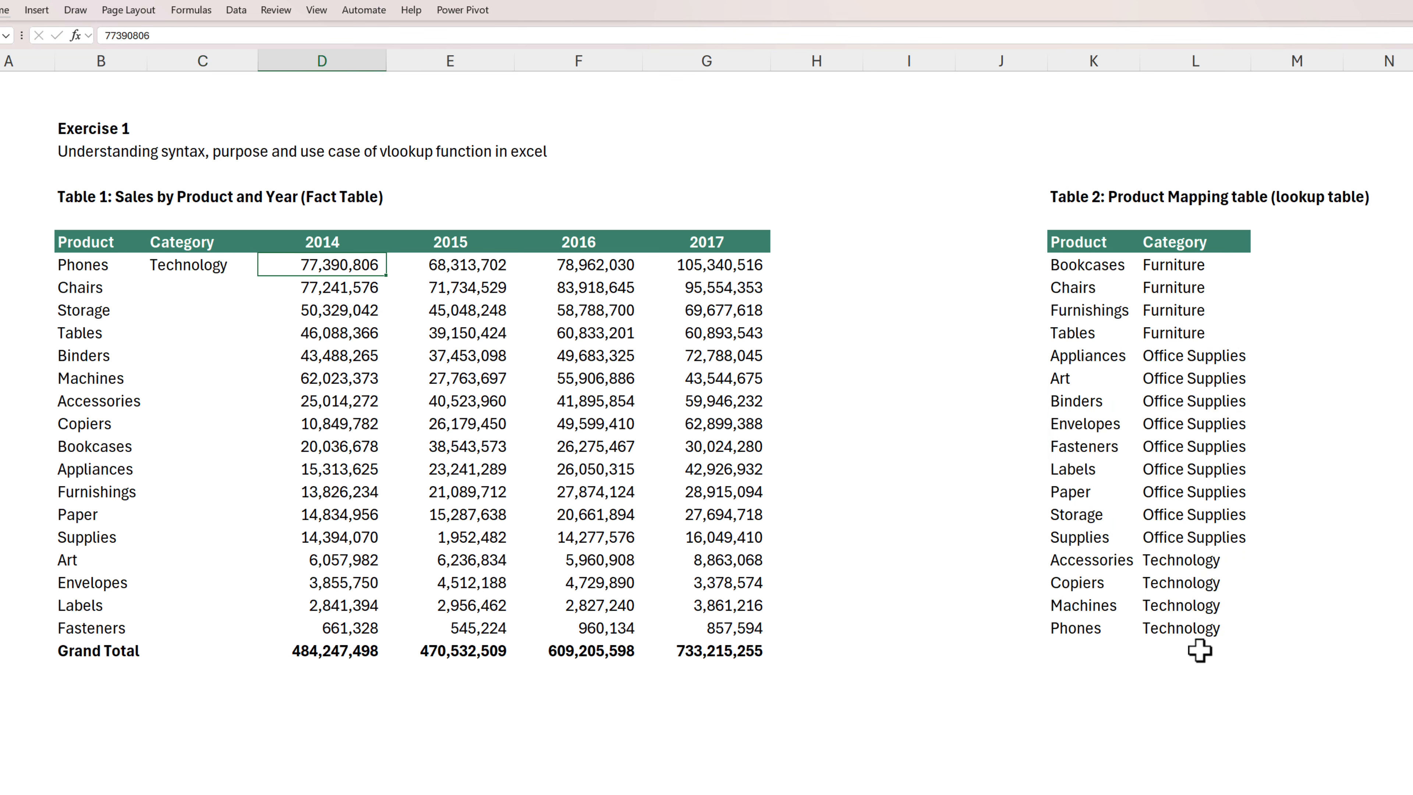
key("Left")
key("F2")
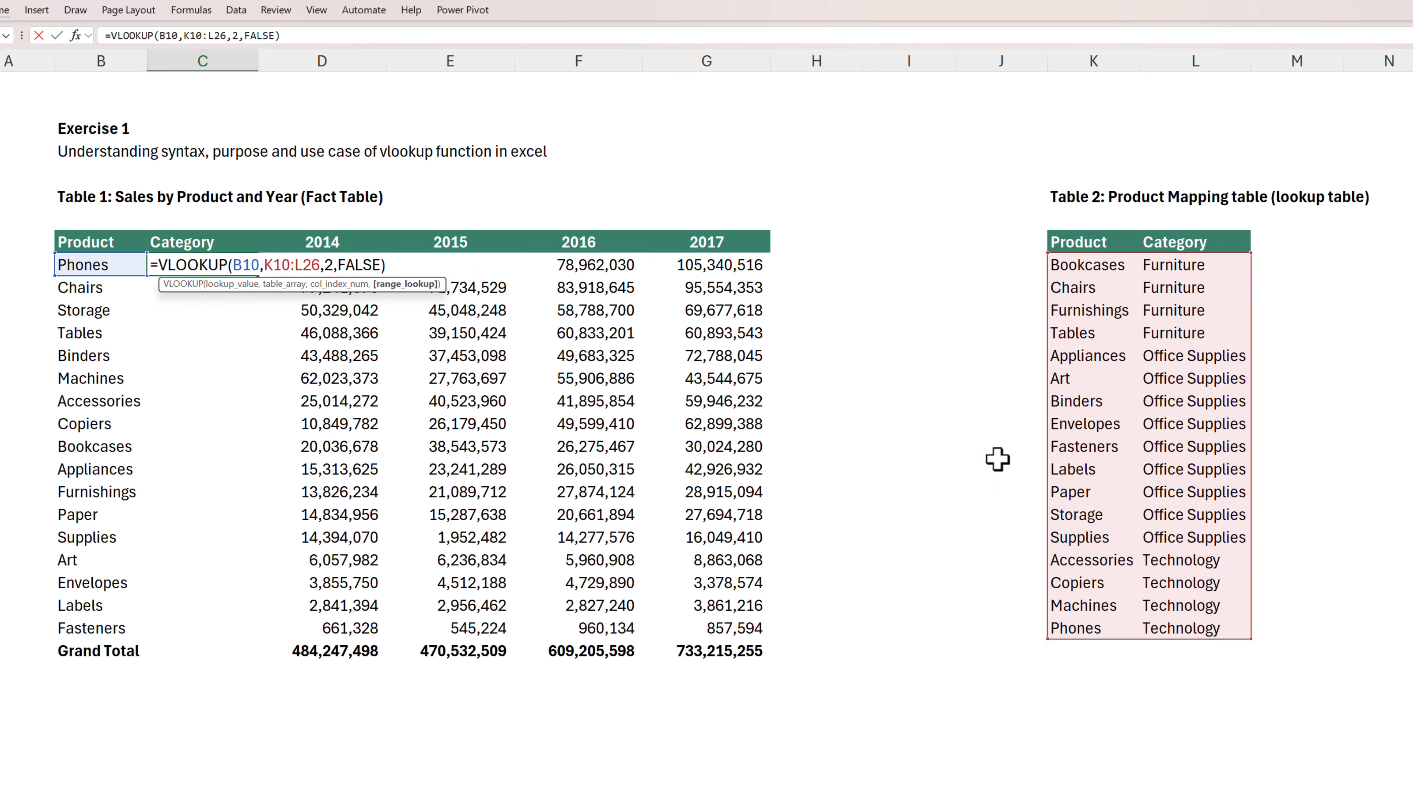
left_click(308, 265)
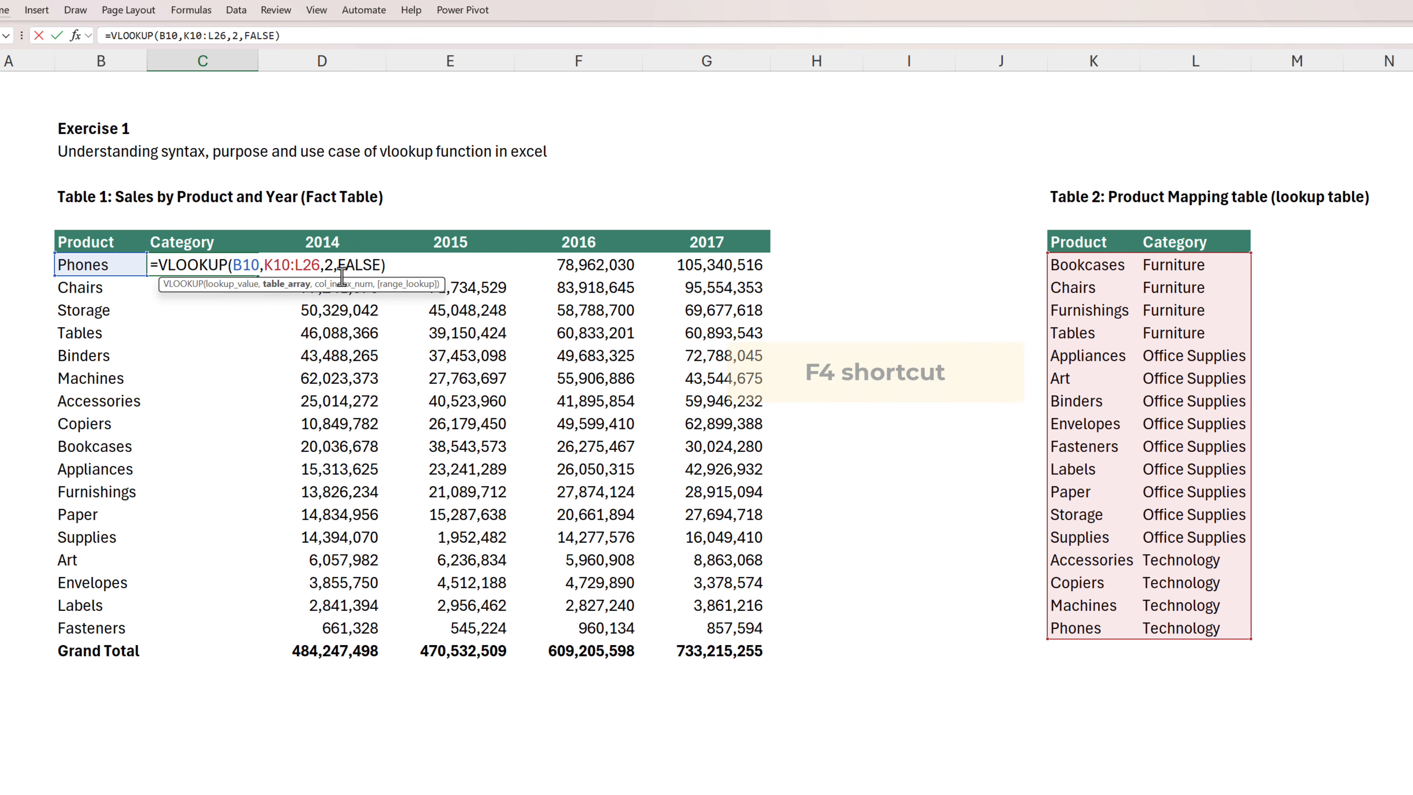
key("F4")
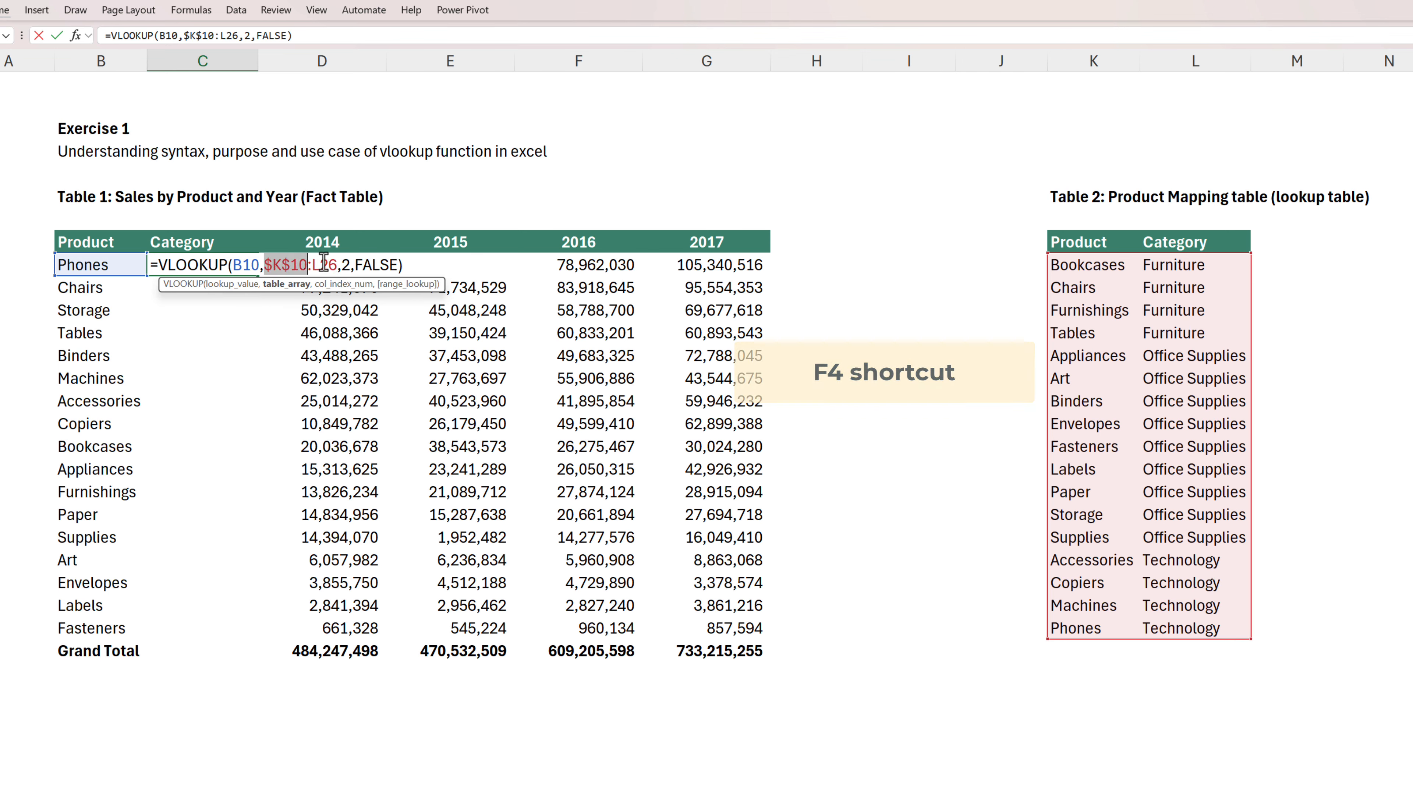
key("F4")
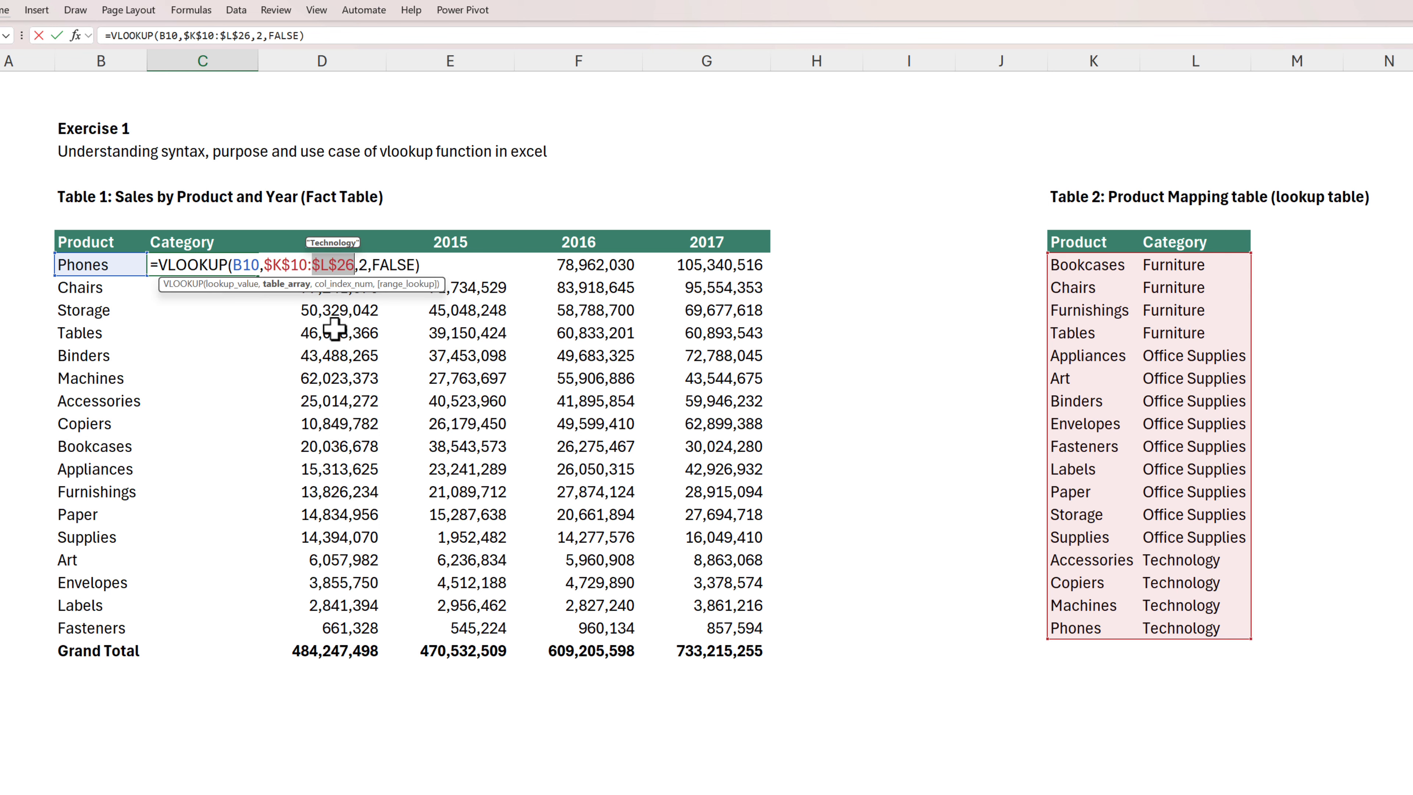
key("Return")
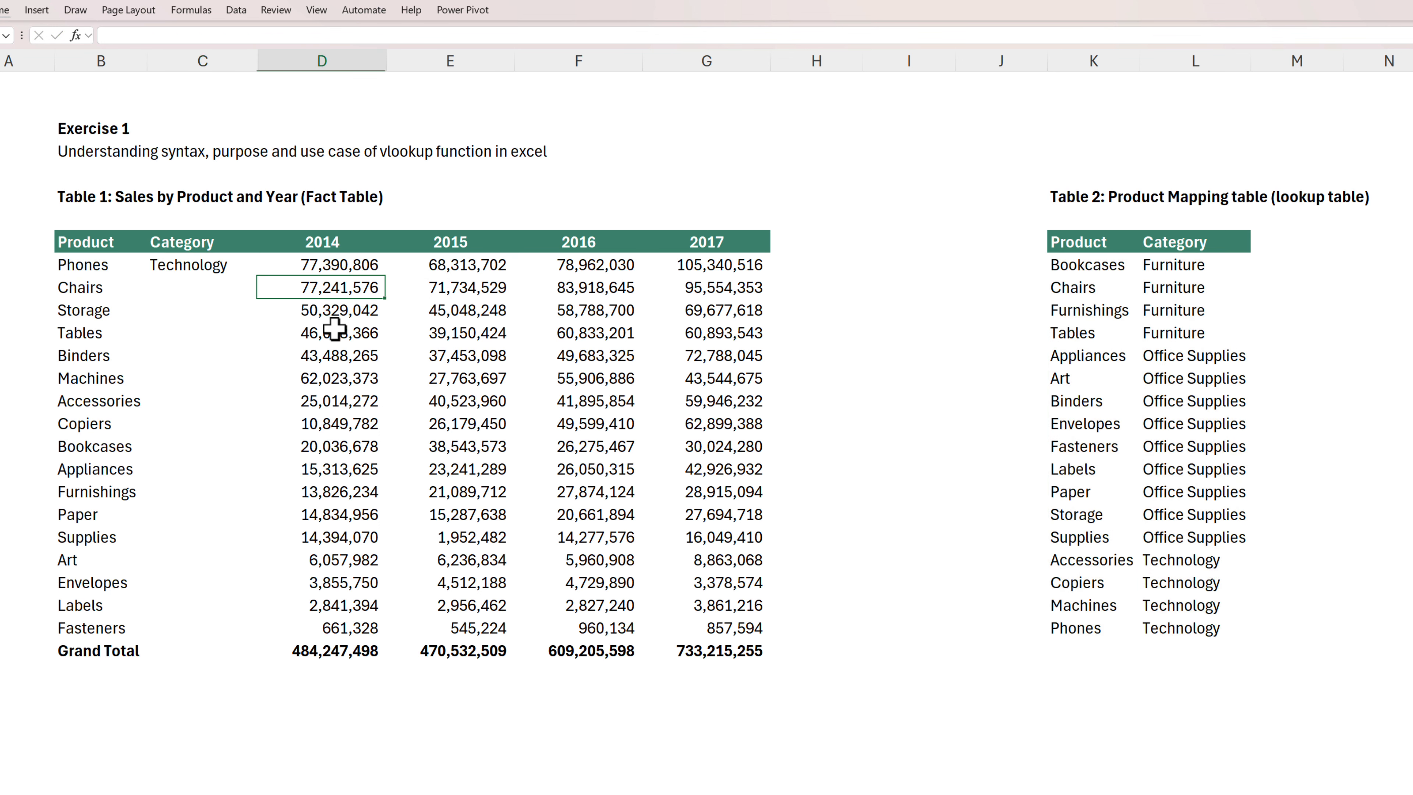
- Fill the VLOOKUP formula from C10 down the Category column to the Fasteners row, C26
key("Down")
key("Down")
key("Down")
key("Down")
key("Down")
key("Down")
key("Down")
key("Down")
key("Down")
key("Down")
key("Down")
key("Down")
key("Down")
key("Down")
key("Down")
key("Left")
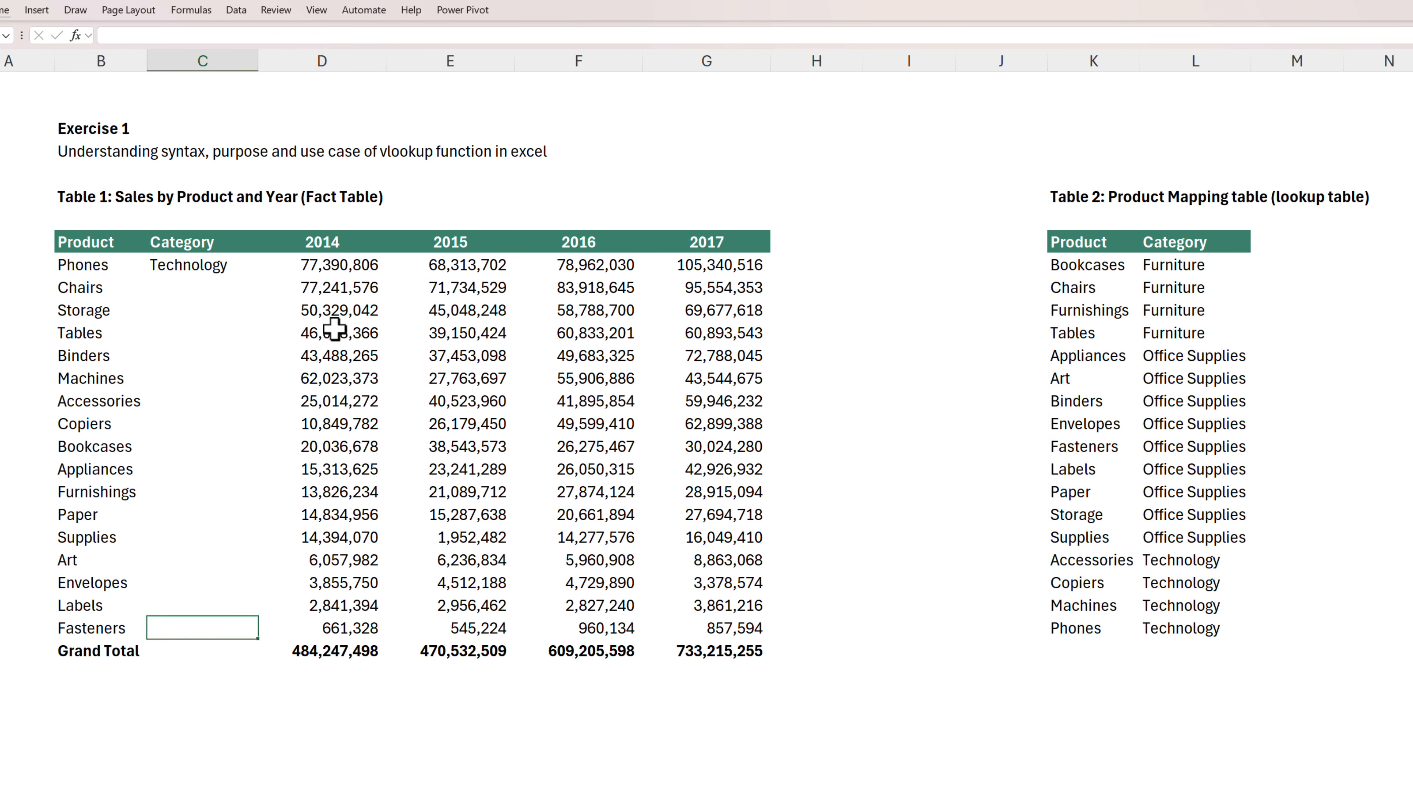
key("ctrl+shift+Up")
key("ctrl+d")
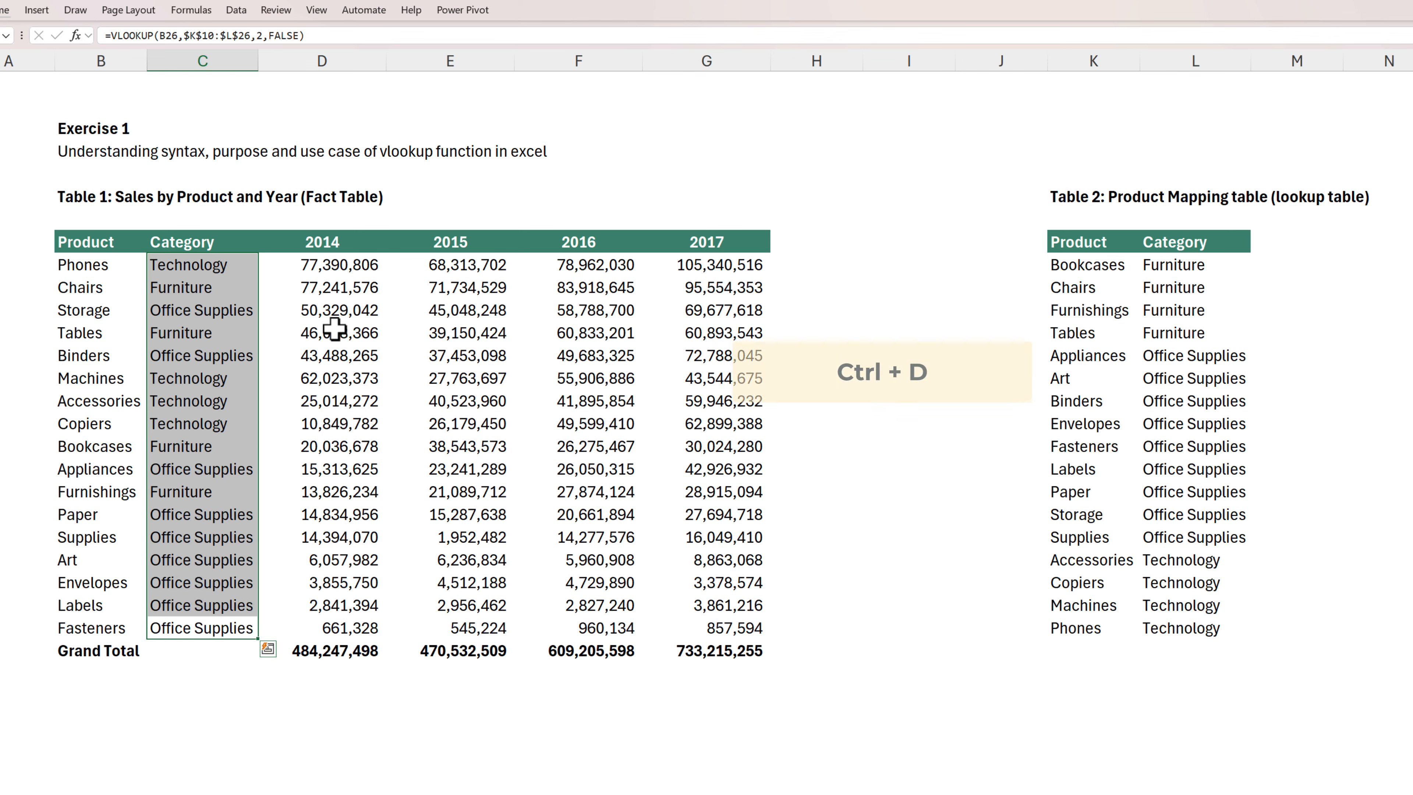
- Add filters to the sales table, covering the header and product rows B9:G26 without the Grand Total
key("ctrl+Up")
key("Left")
key("ctrl+shift+Right")
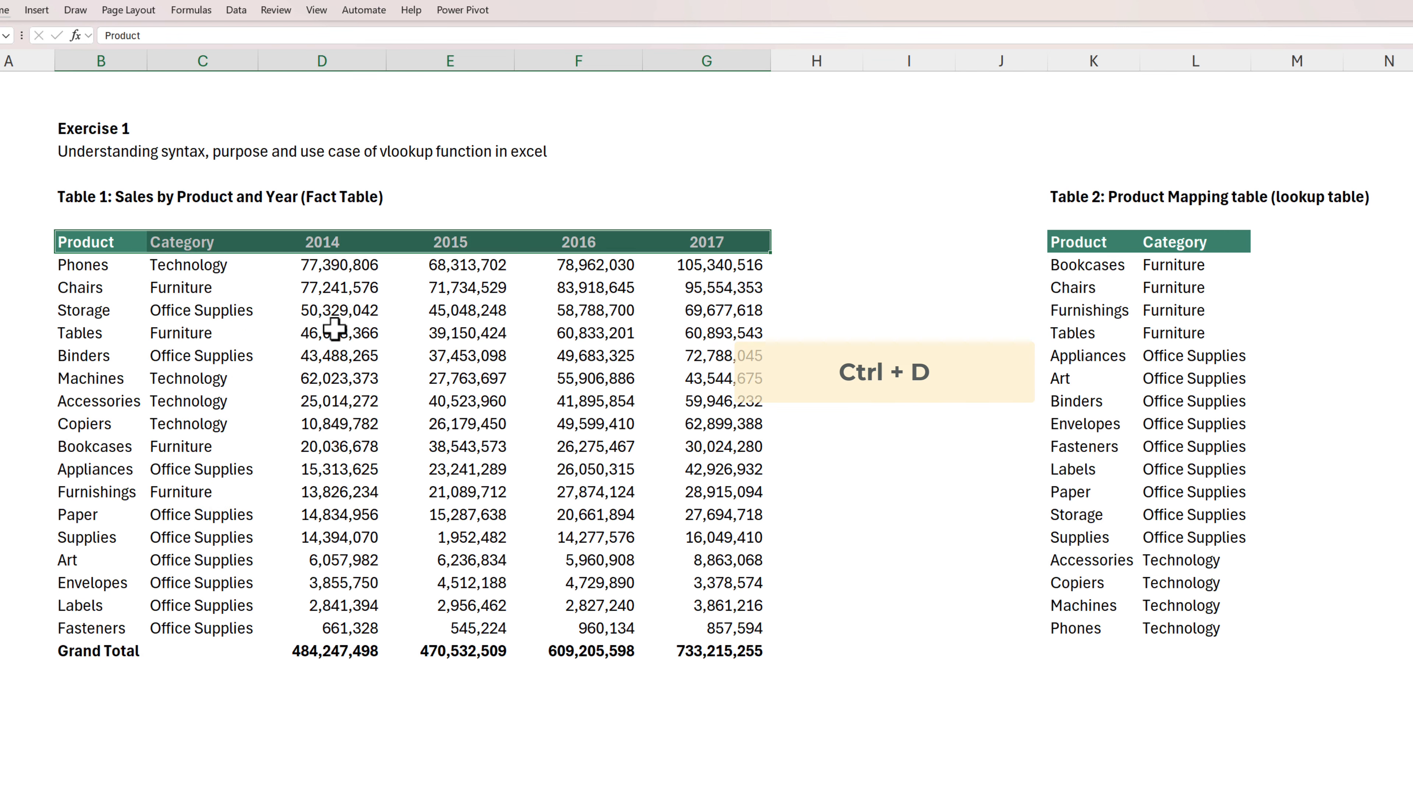
key("ctrl+shift+Down")
key("shift+Up")
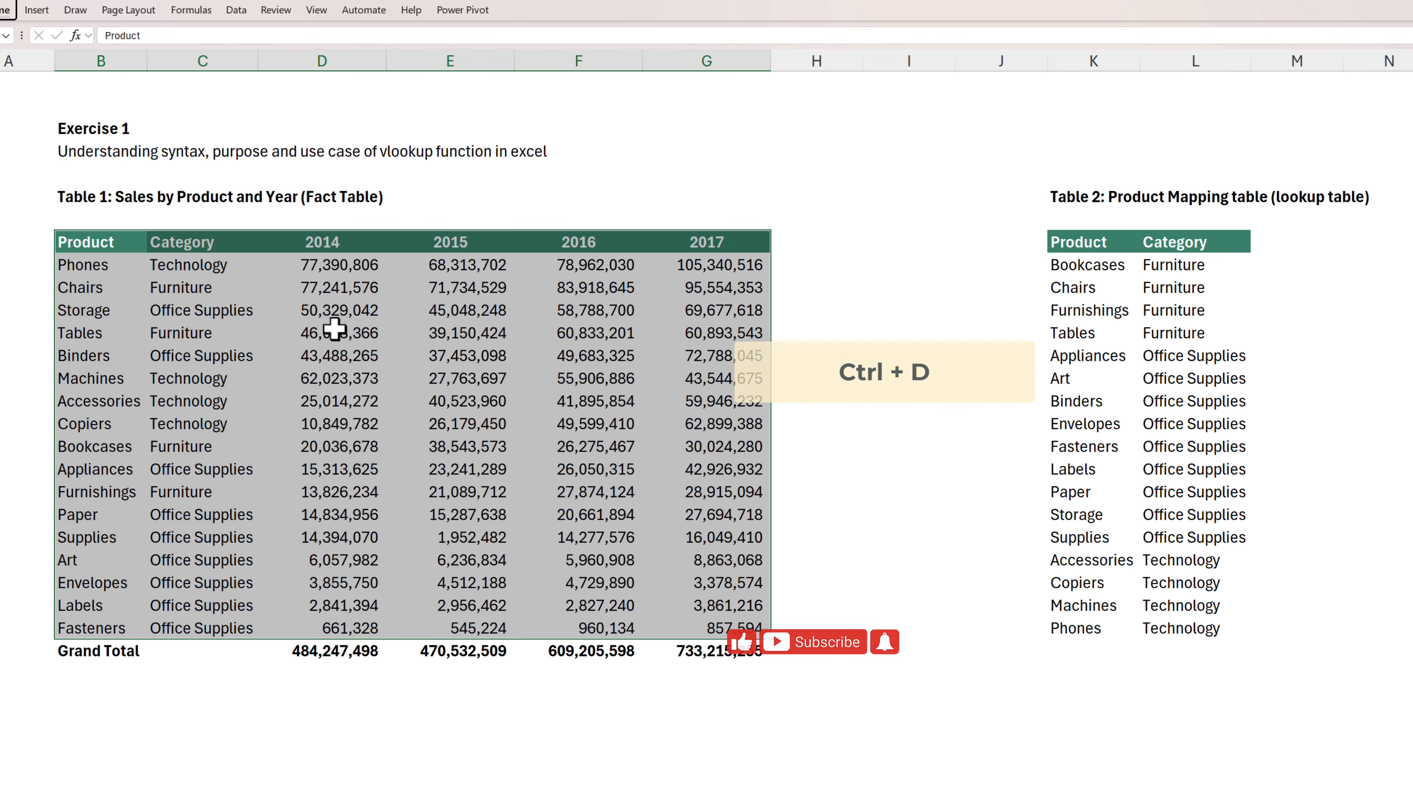
key("s")
key("f")
- Filter the sales table's Category column to only Furniture
key("Right")
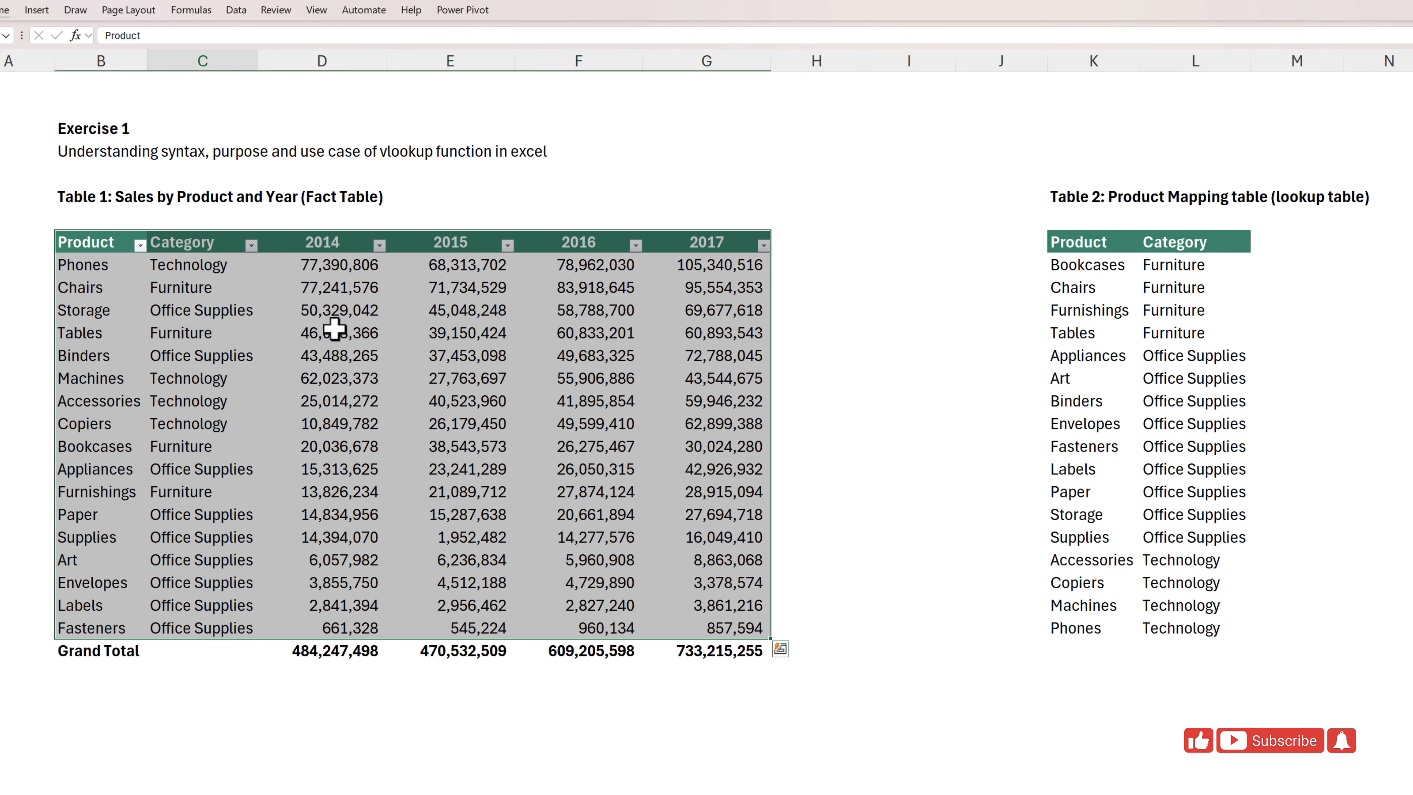
key("alt+Down")
key("Down")
key("Down")
key("Down")
key("Down")
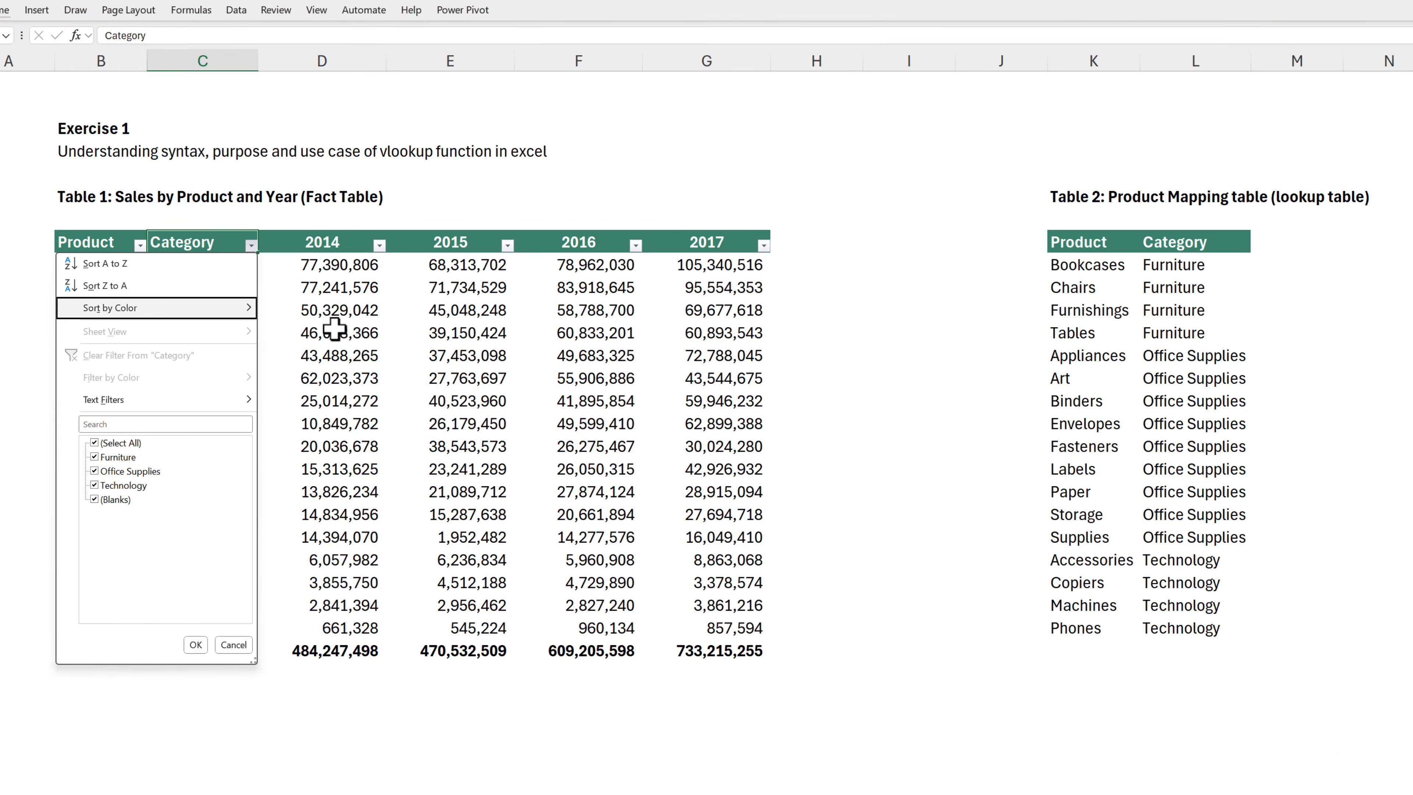
key("Down")
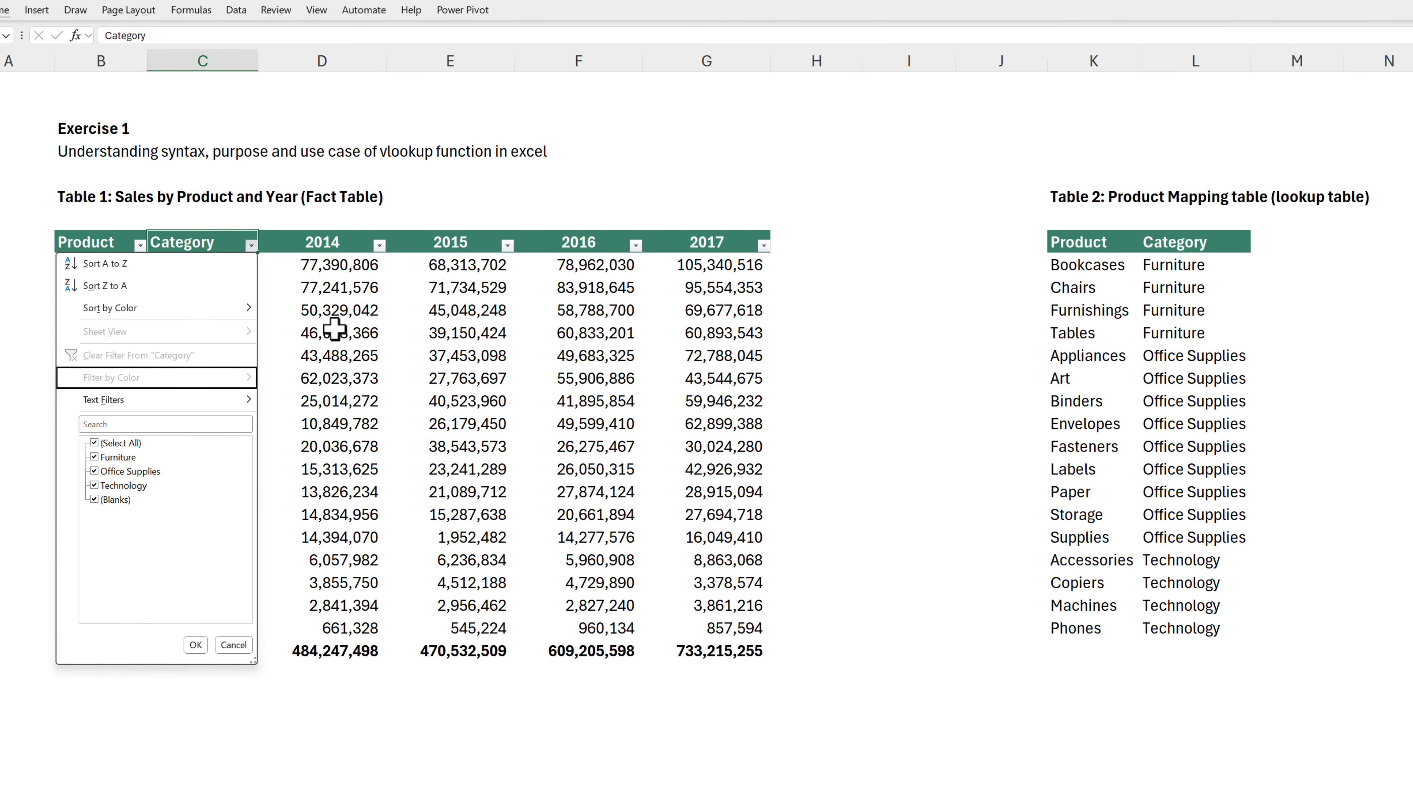
key("Down")
key("Down")
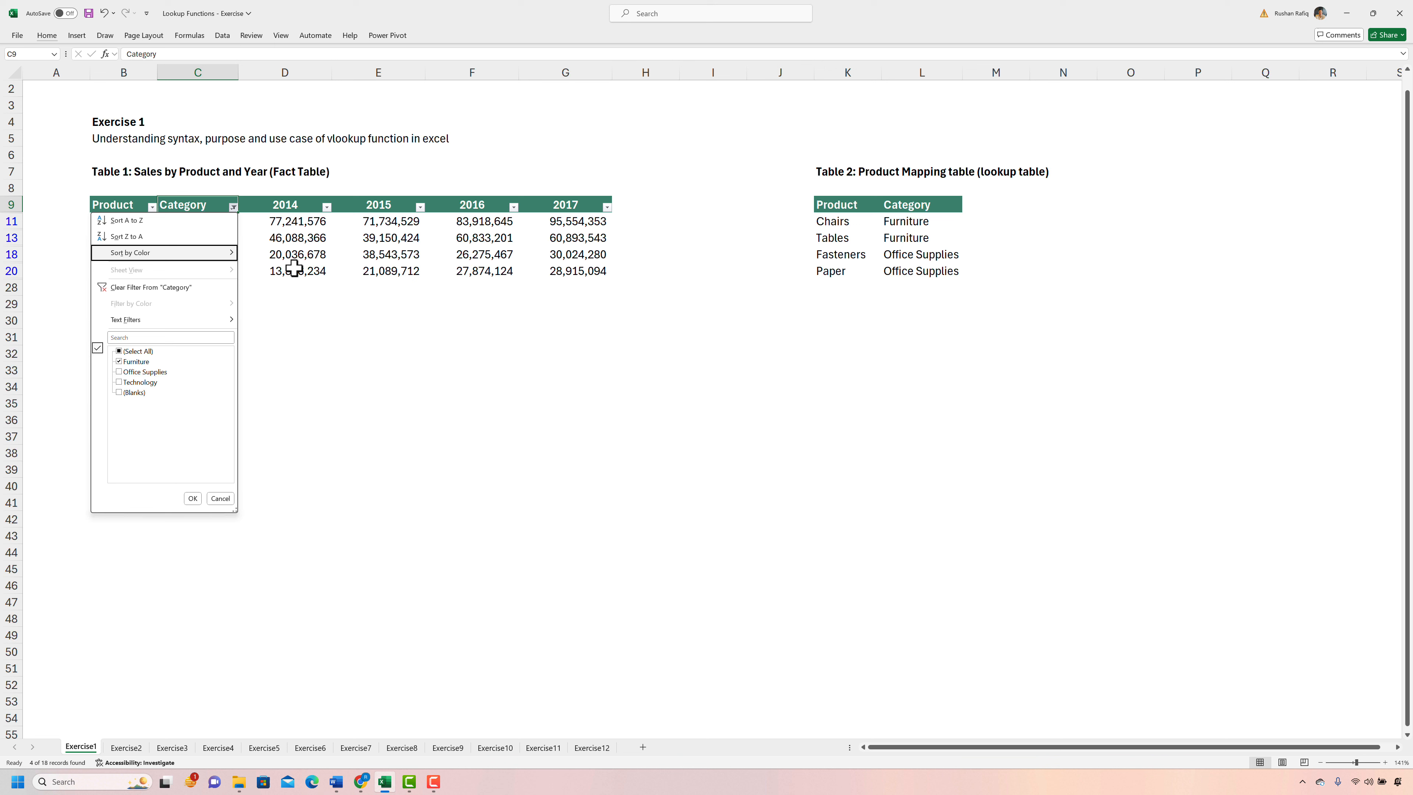
- Clear the Furniture filter from the Category column
key("Down")
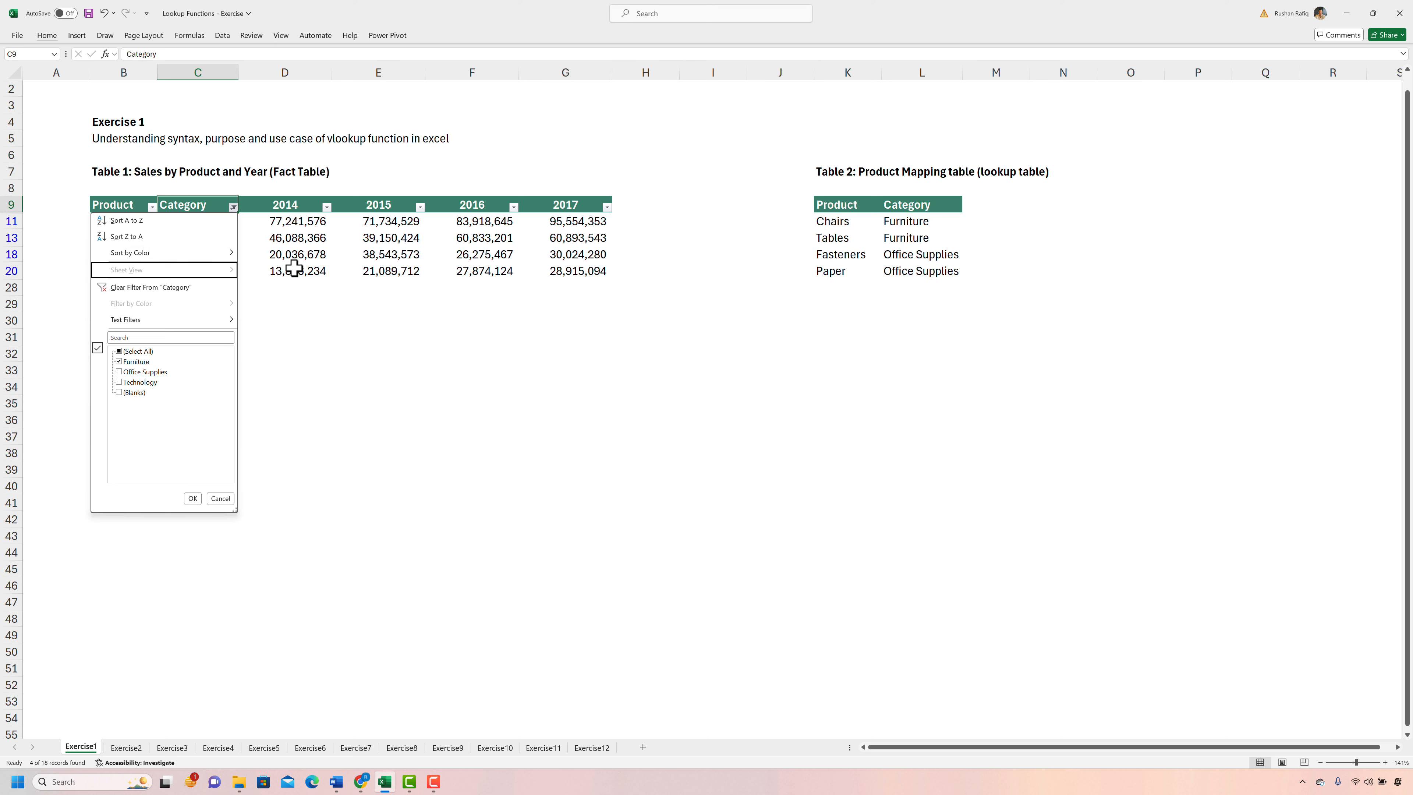
key("Down")
key("Escape")
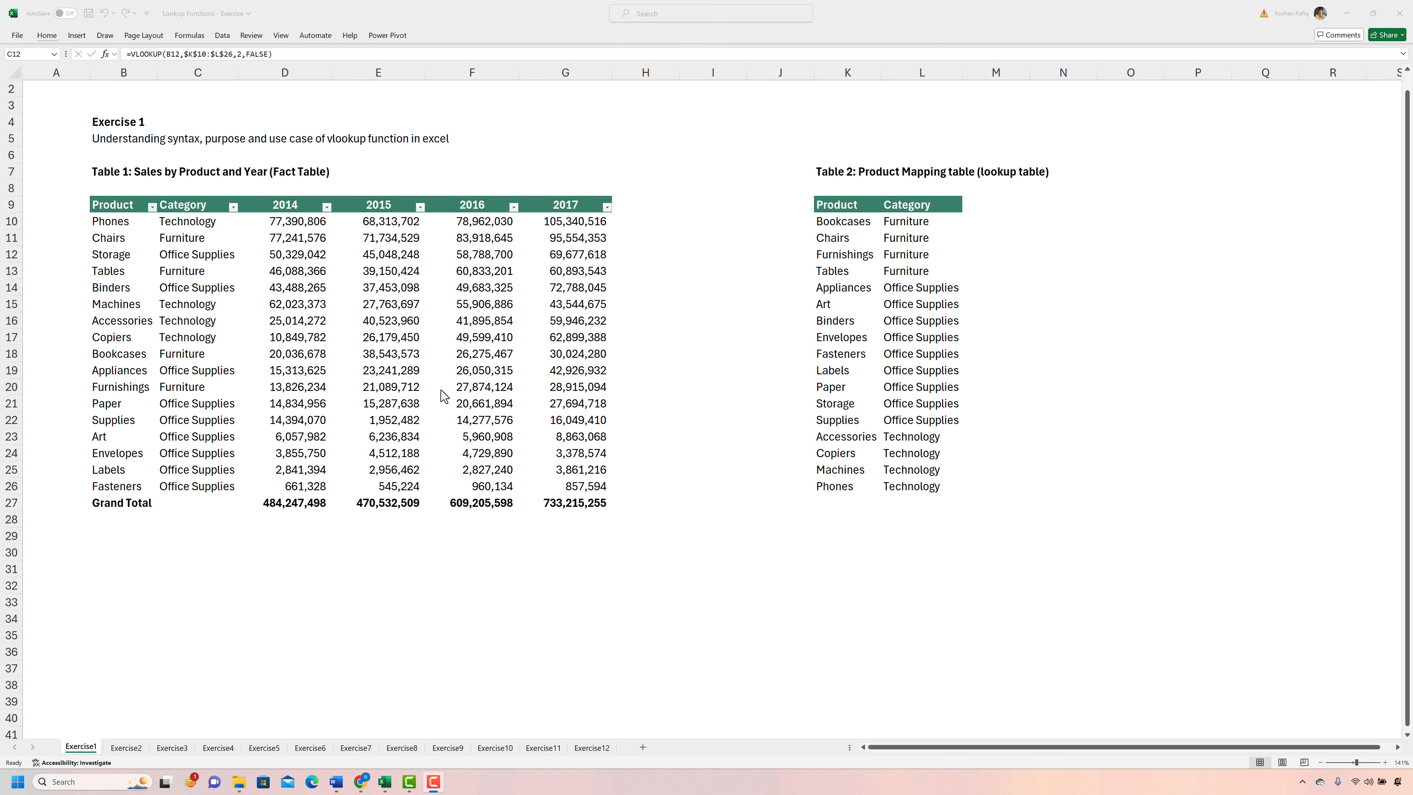
- On the Exercise2 sheet, enter =VLOOKUP(B10,$K$10:$L$24,2,FALSE) in cell C10
left_click(126, 748)
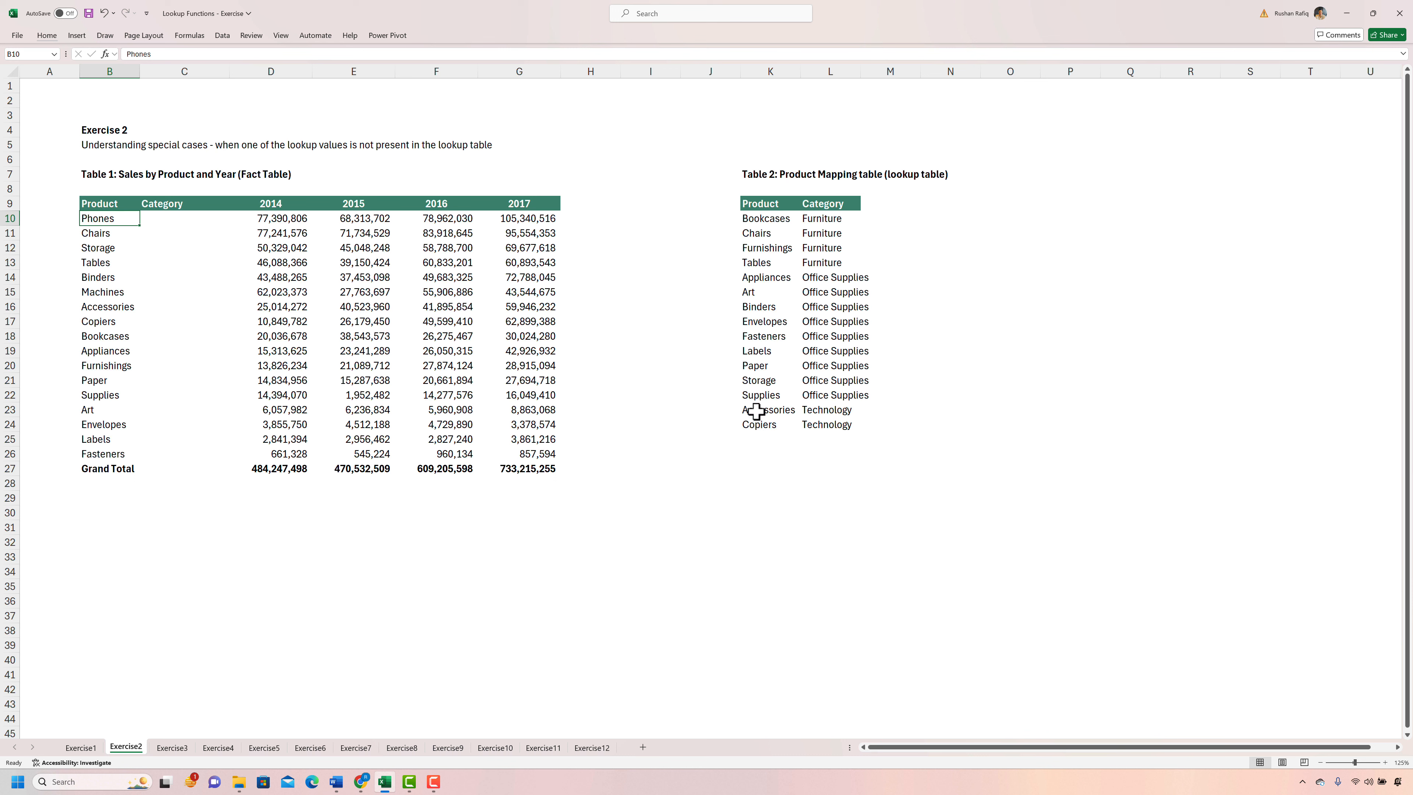
left_click(165, 219)
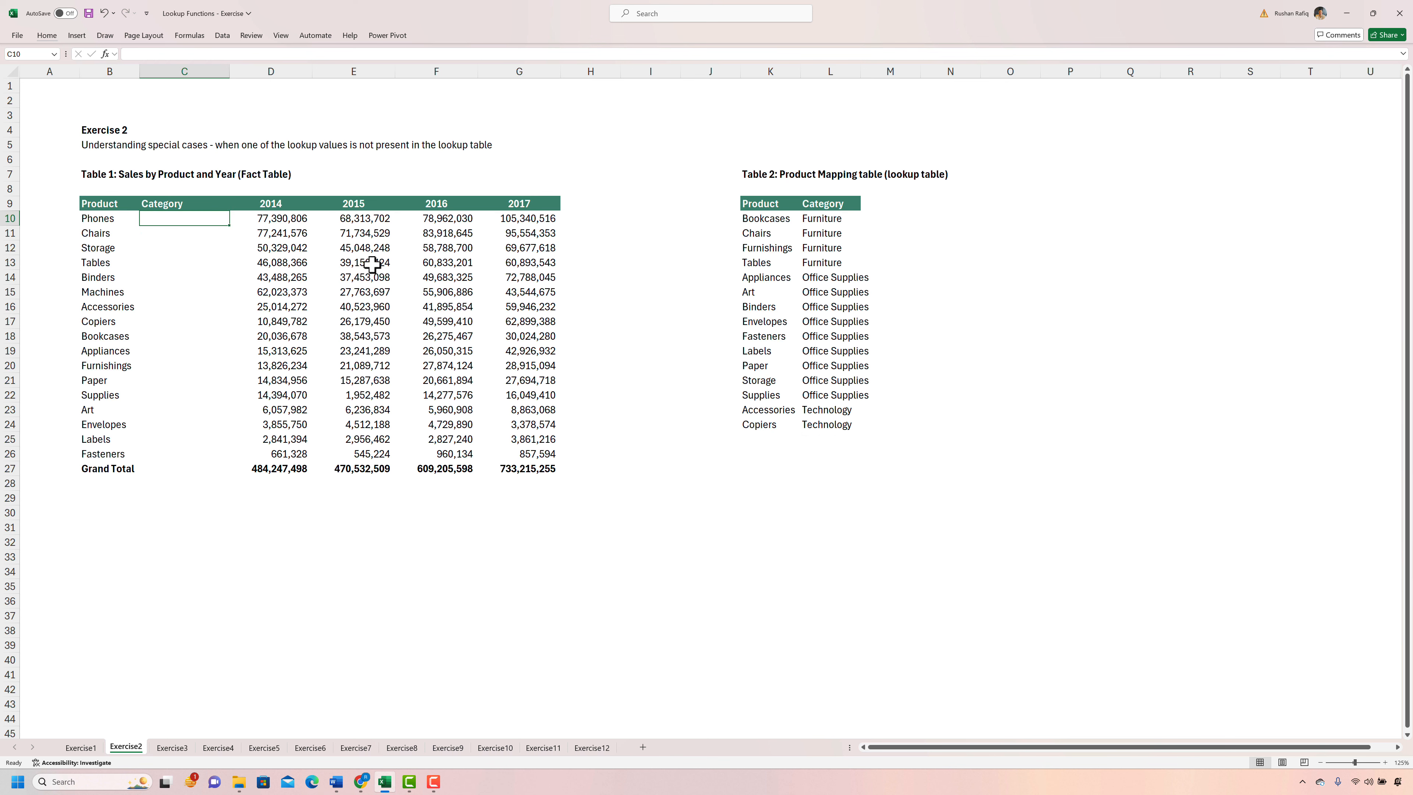
type("=vlook")
key("Tab")
key("Left")
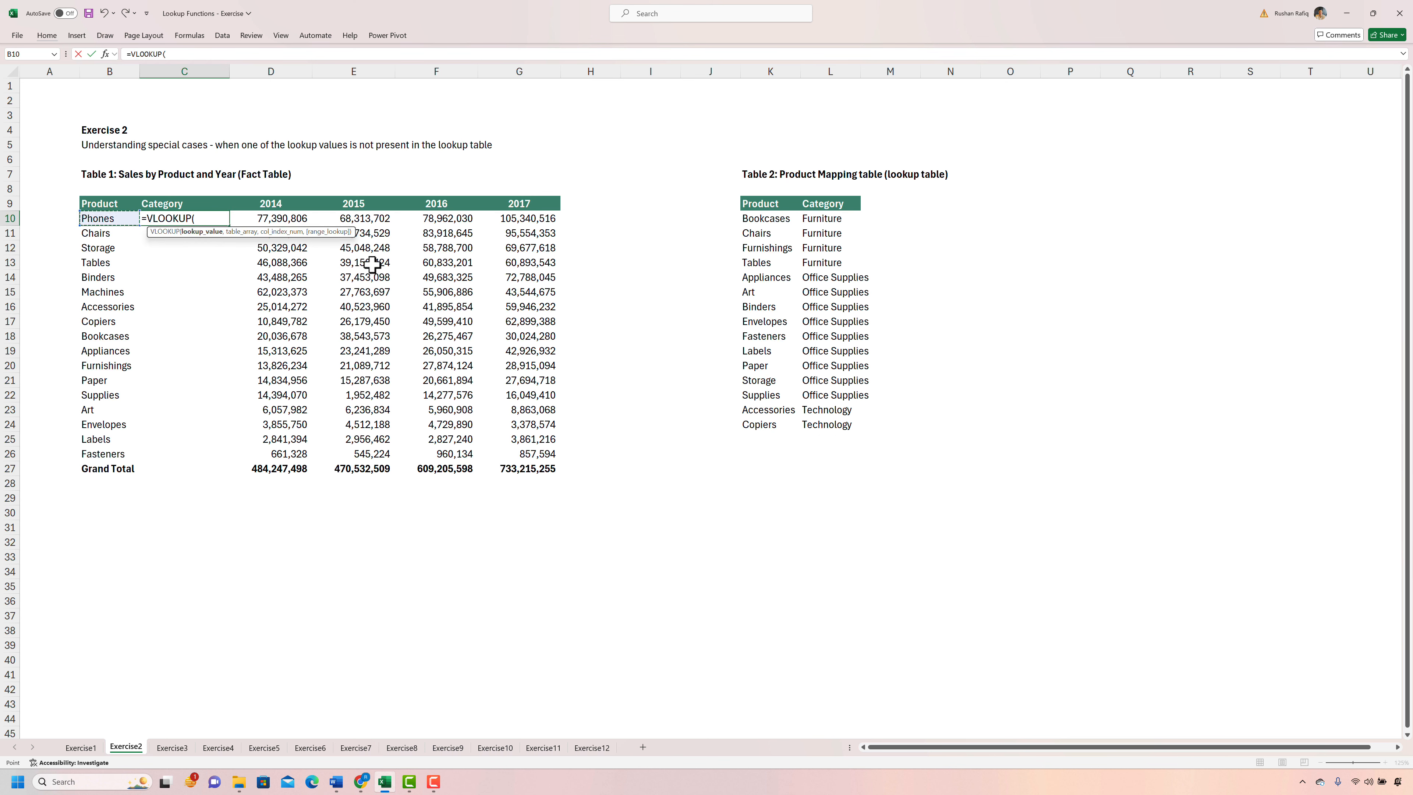
type(",")
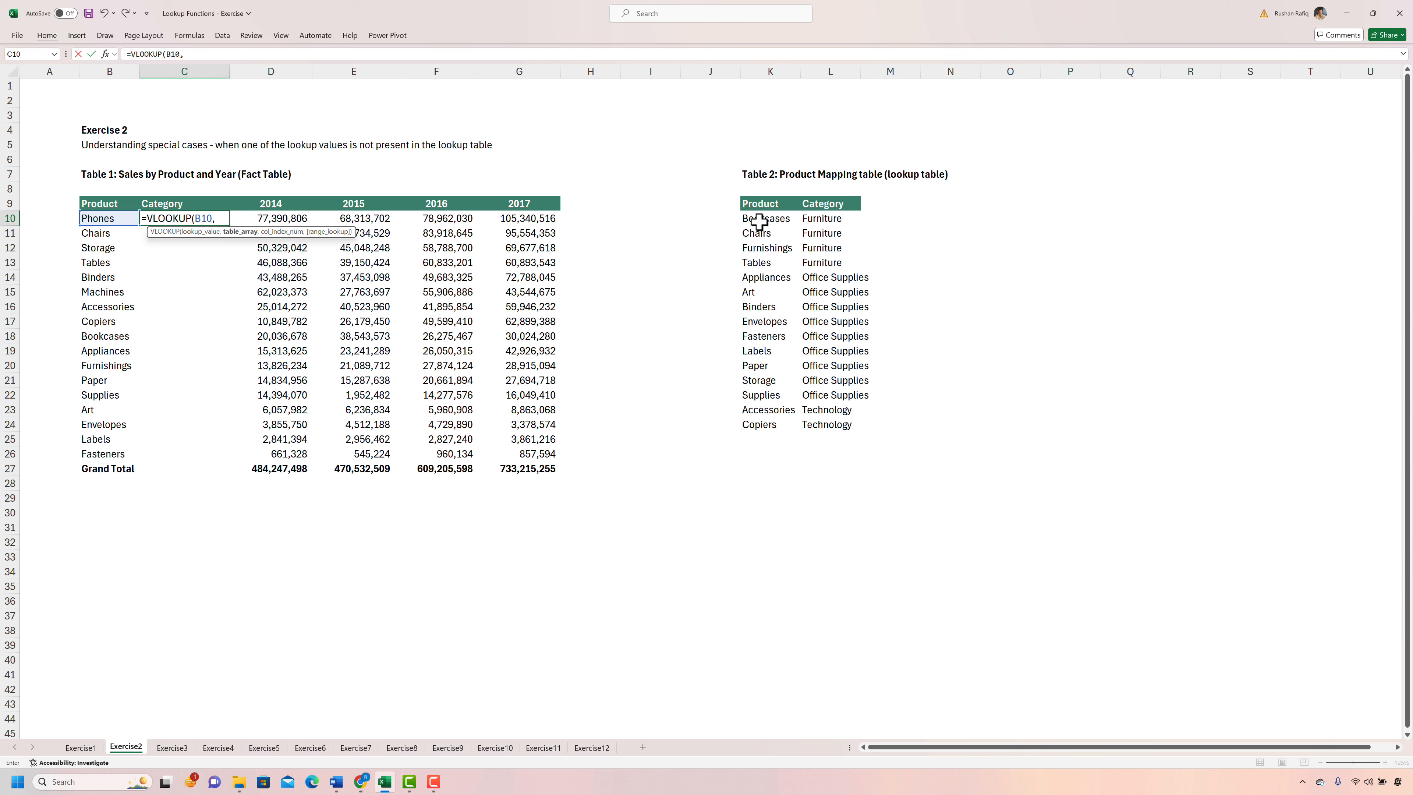
left_click_drag(760, 221, 837, 424)
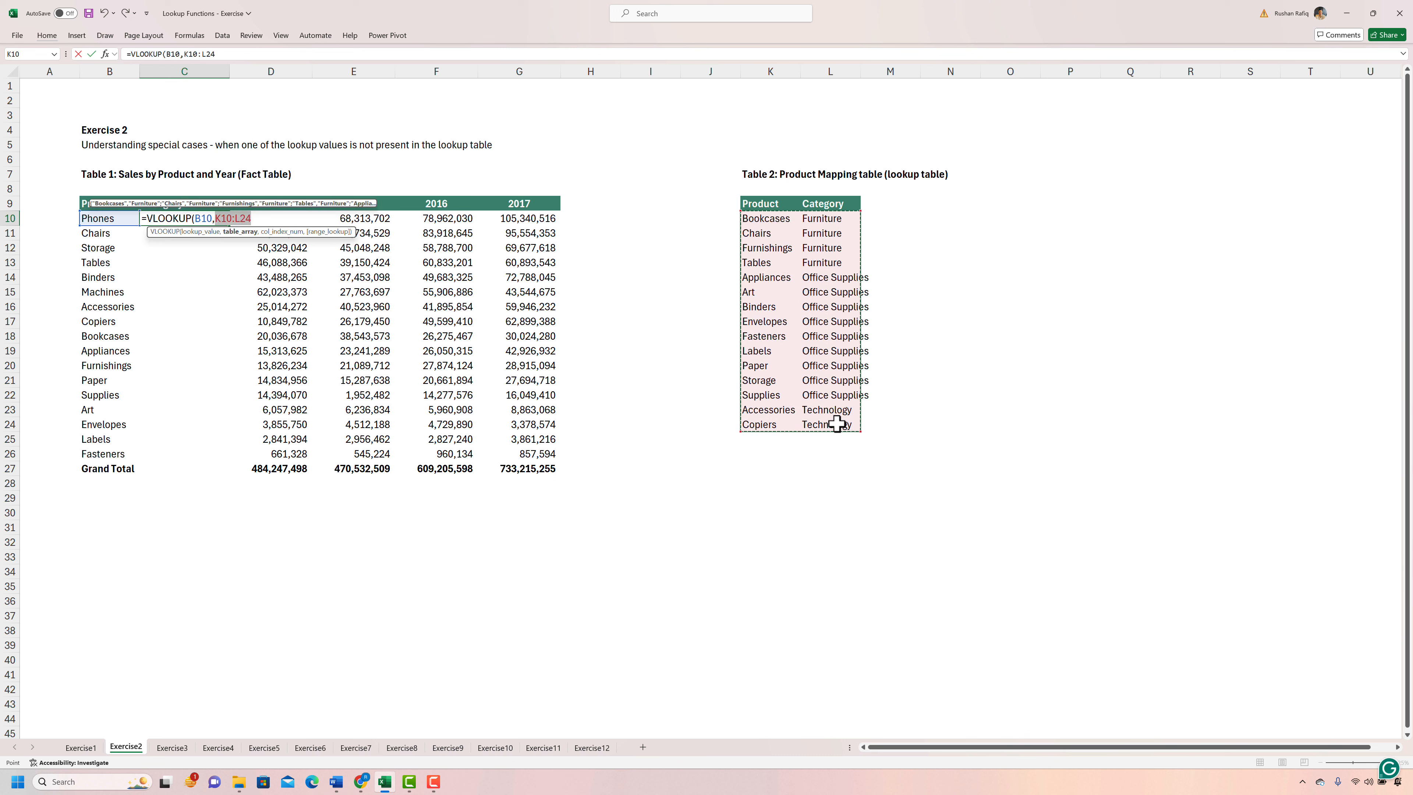
key("F4")
type(",")
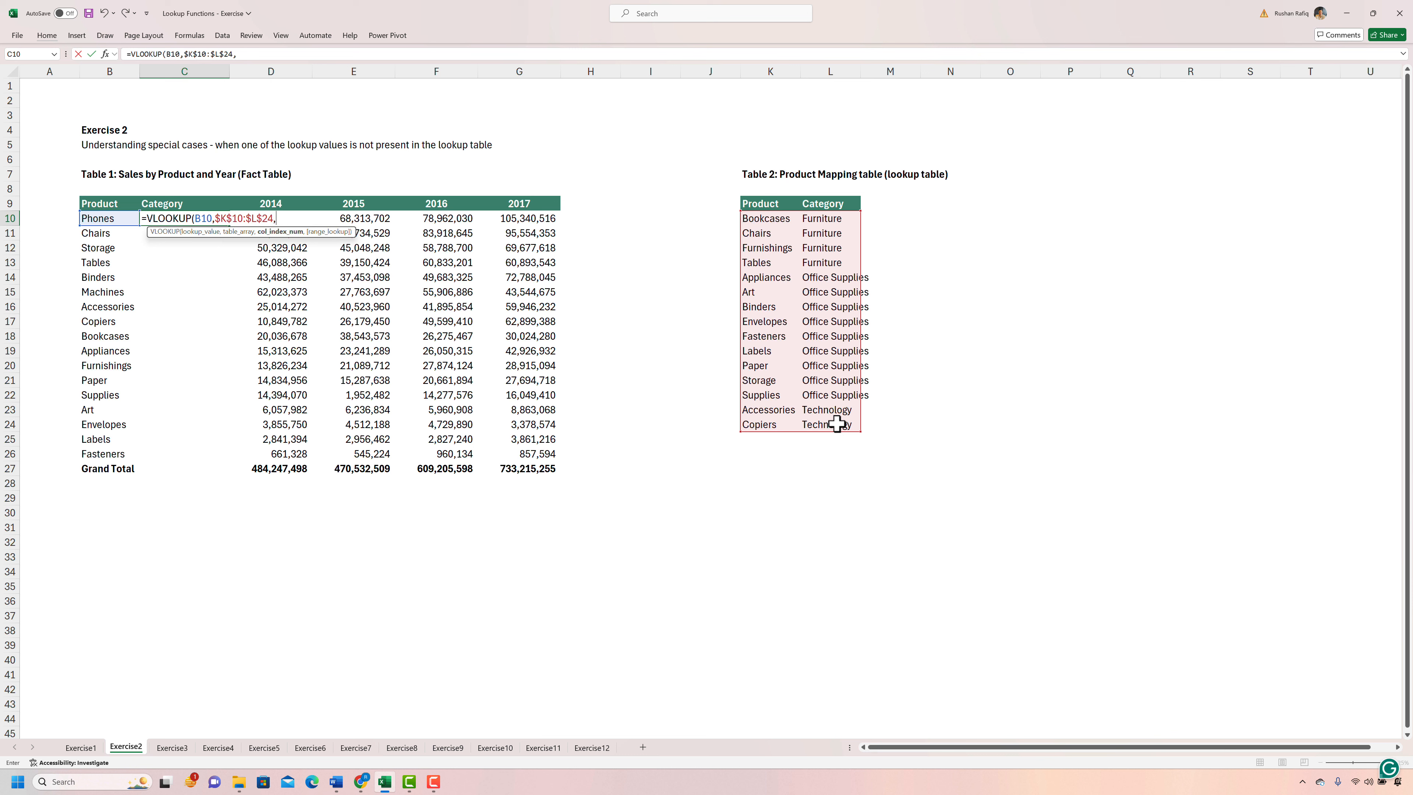
type("2,")
key("Tab")
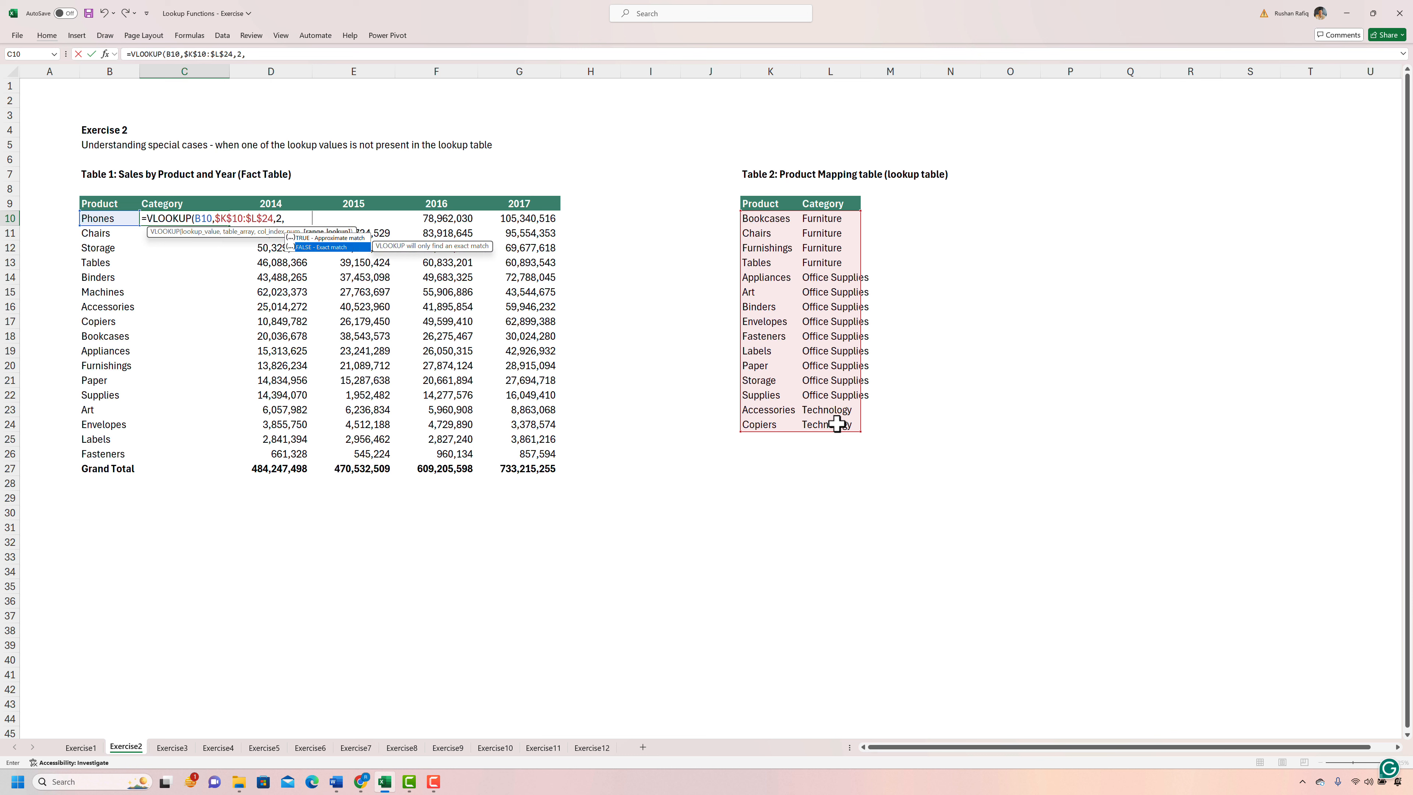
type(")")
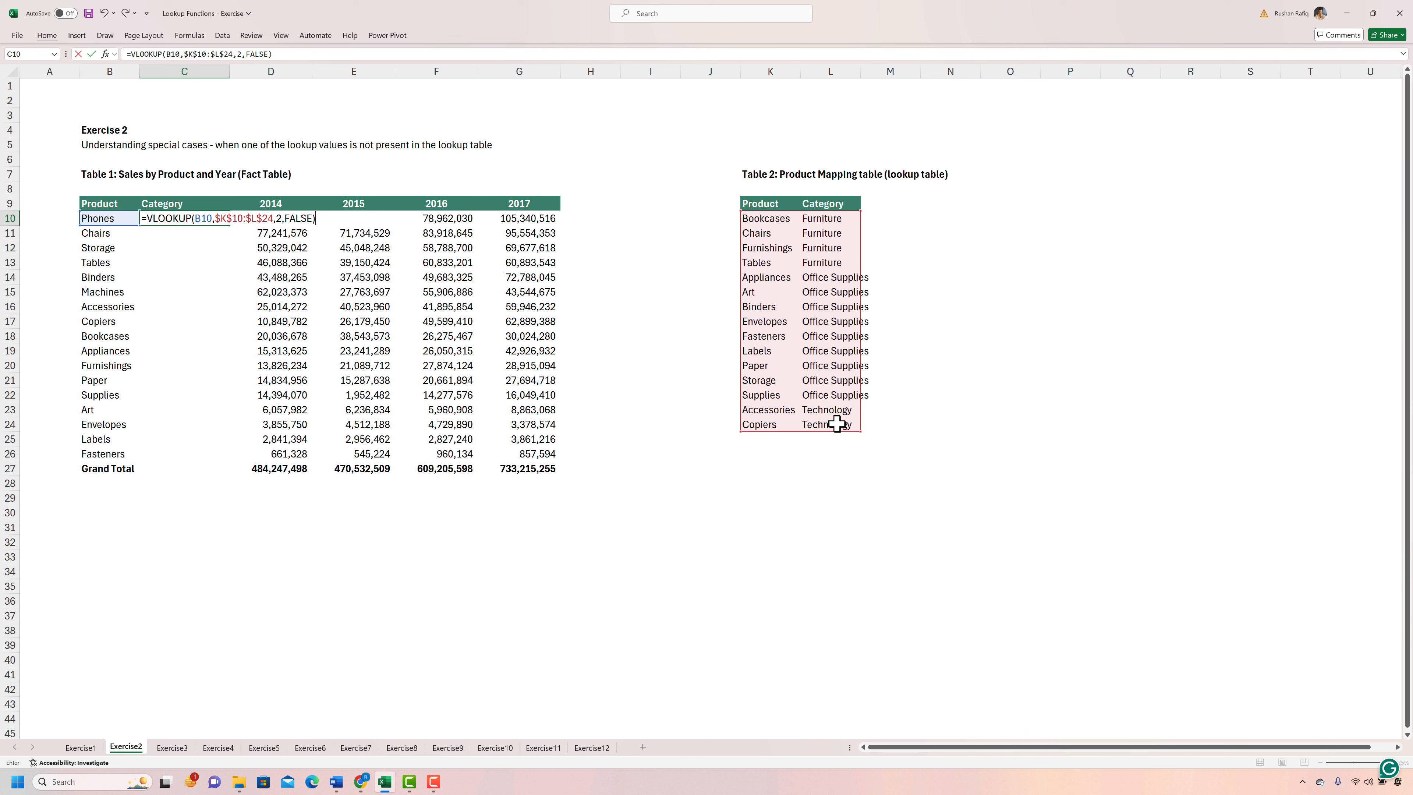
key("Return")
- Fill the VLOOKUP formula from C10 down the Category column to C26, stopping above the Grand Total row
key("Left")
key("ctrl+Down")
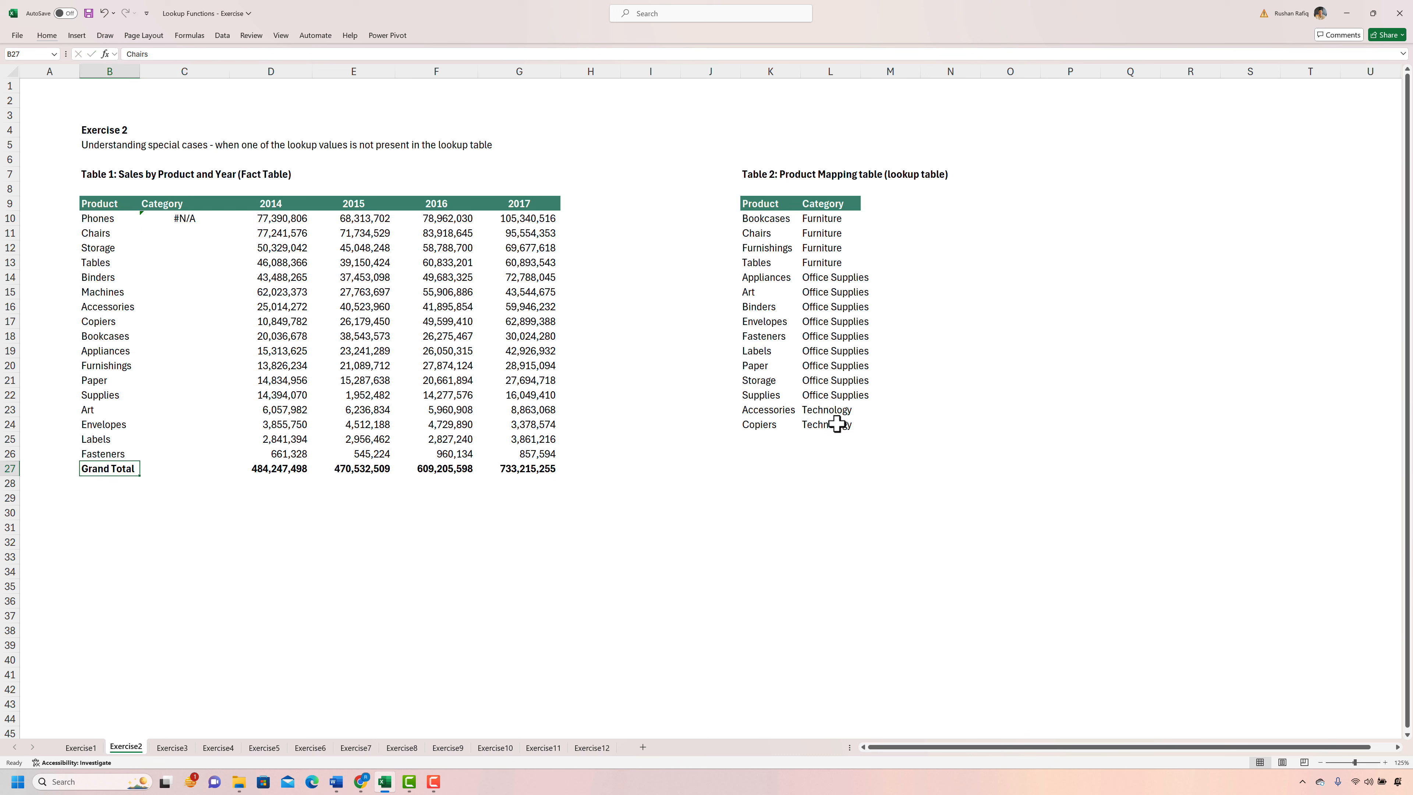
key("Right")
key("ctrl+shift+Up")
key("ctrl+d")
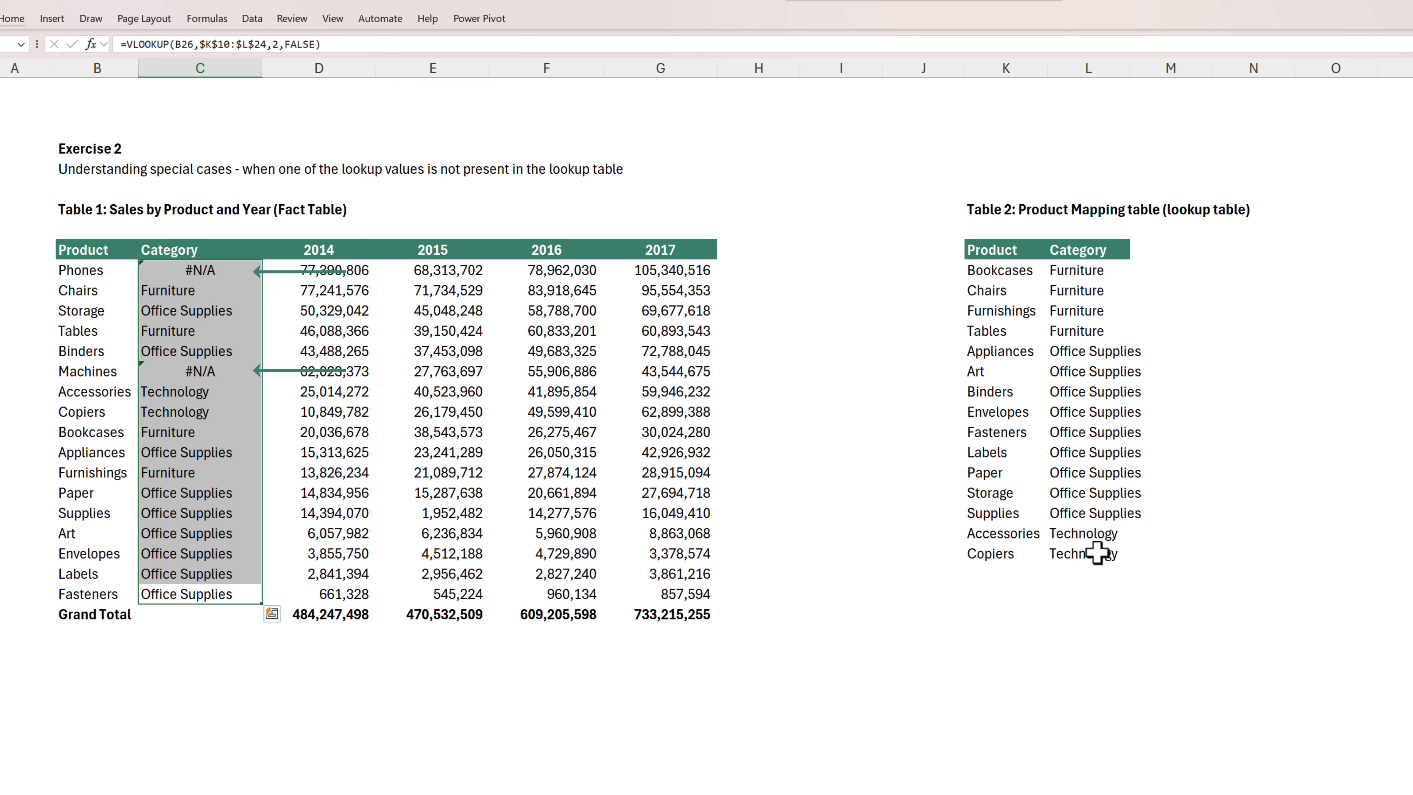
- Wrap the C10 formula in IFERROR with a fallback text: =IFERROR(VLOOKUP(B10,$K$10:$L$24,2,FALSE),"Category Not Found")
key("ctrl+Up")
key("Down")
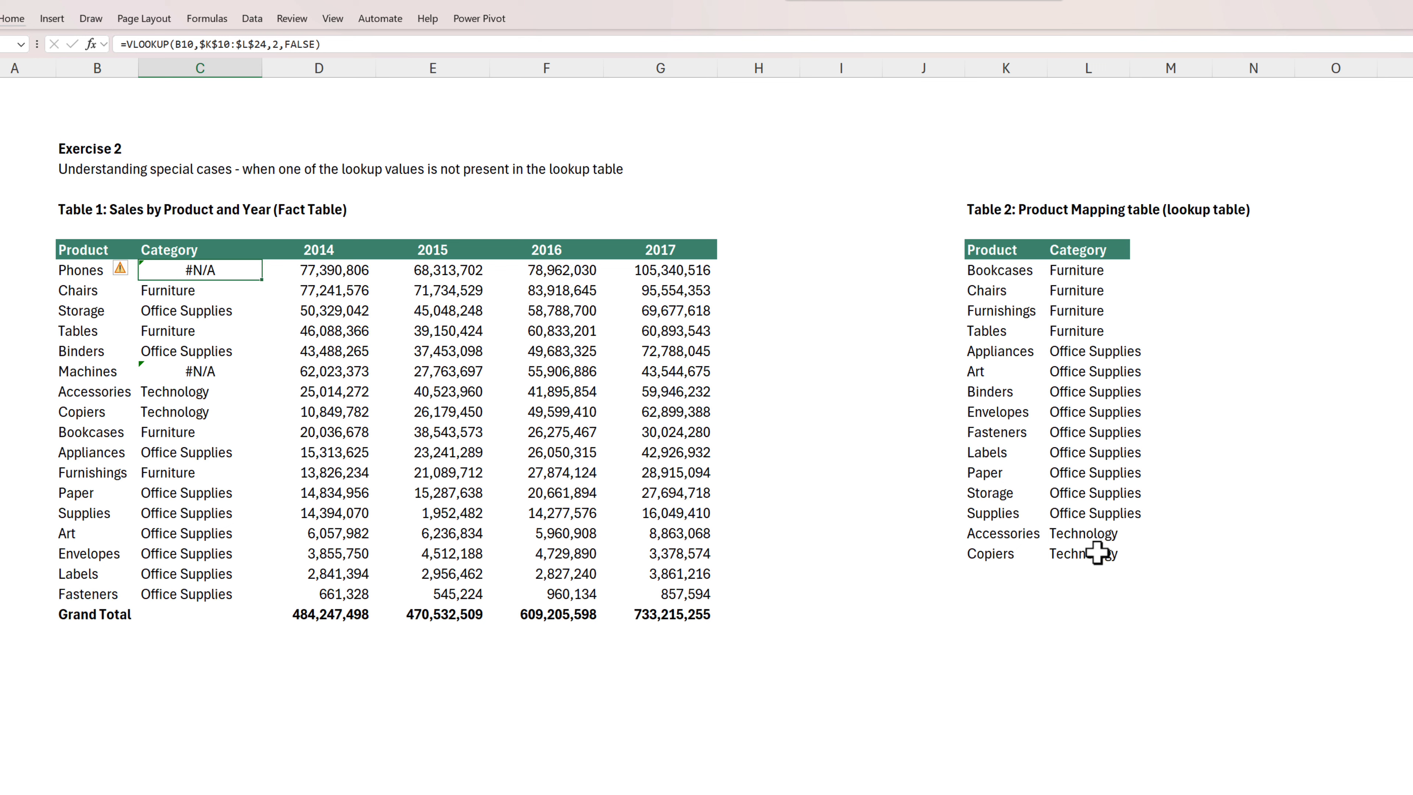
key("F2")
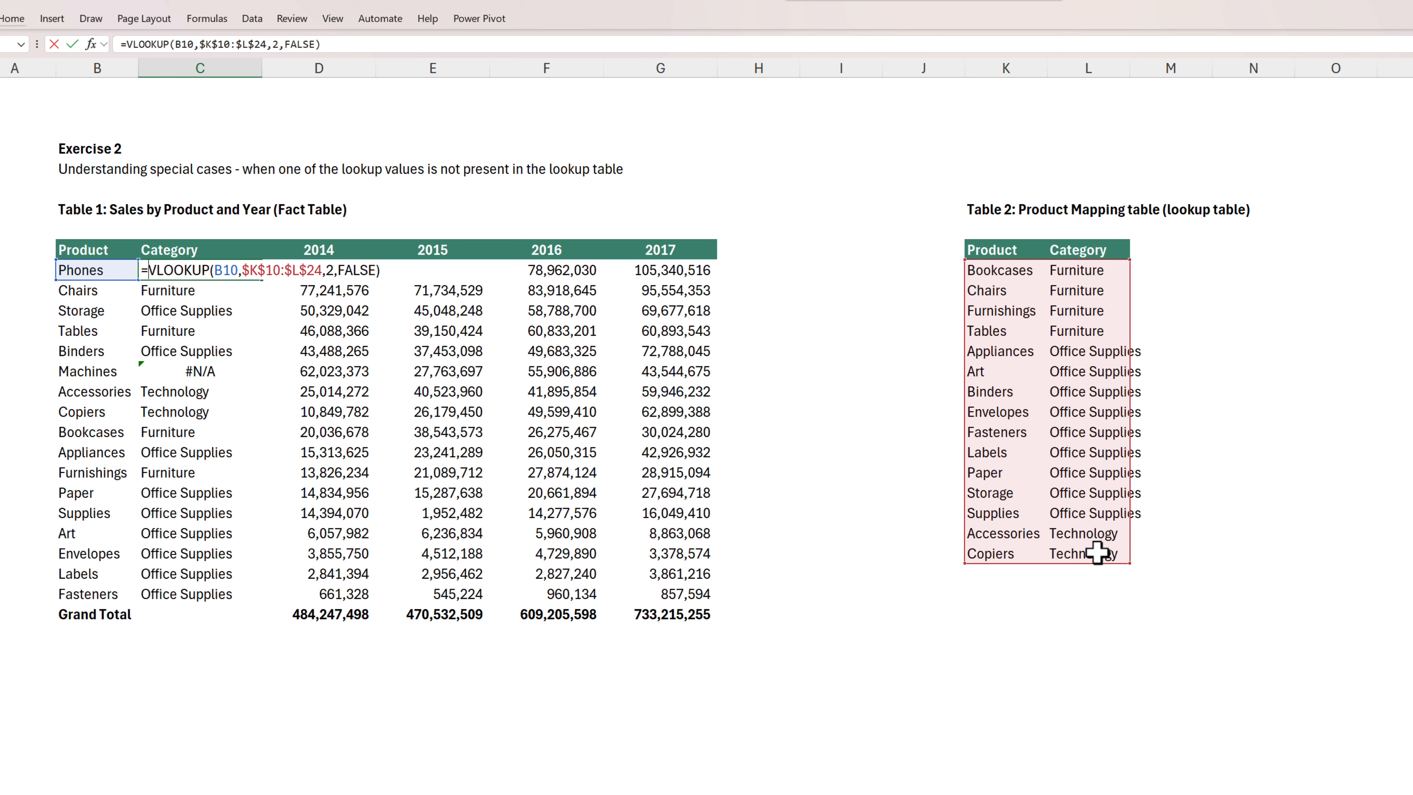
type("if")
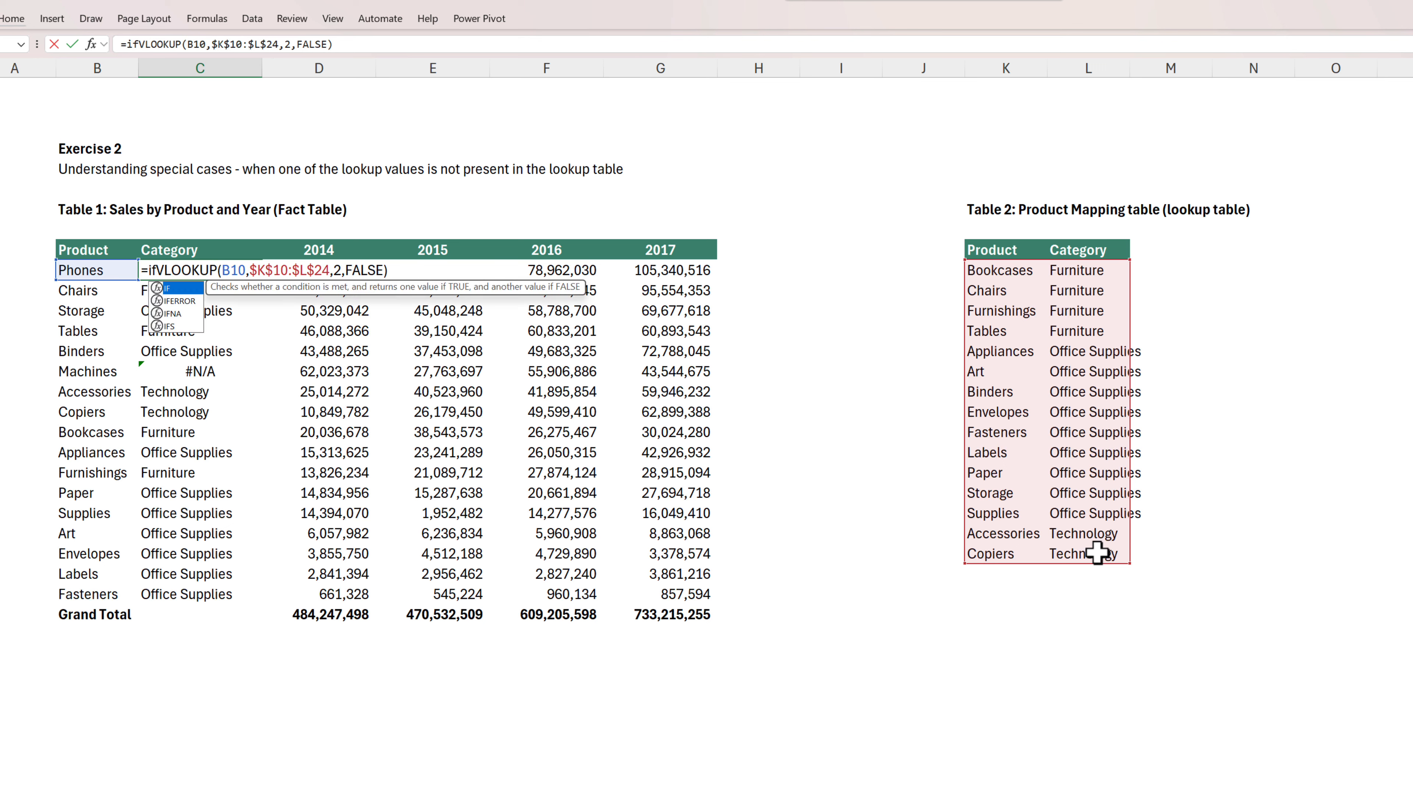
key("Down")
key("Tab")
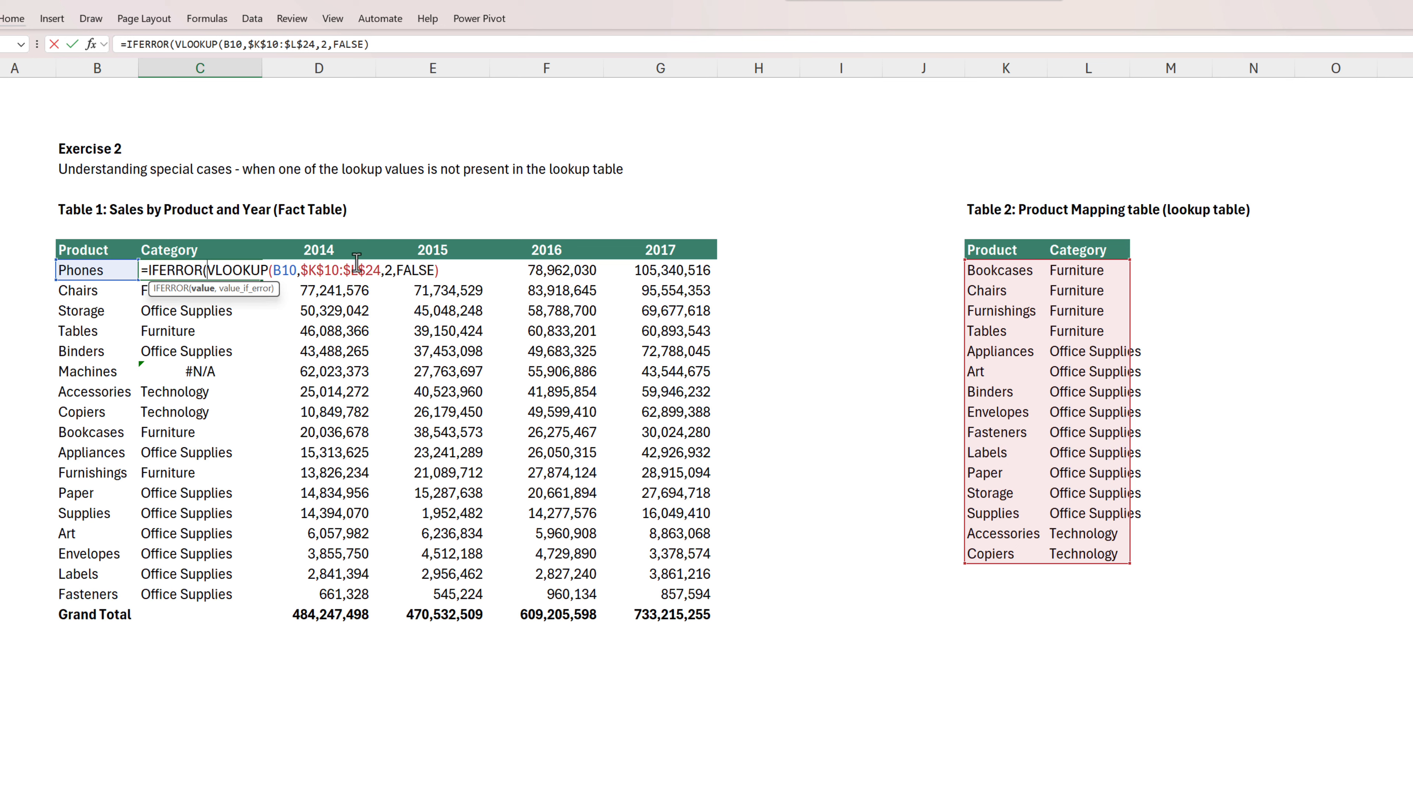
left_click_drag(437, 270, 213, 272)
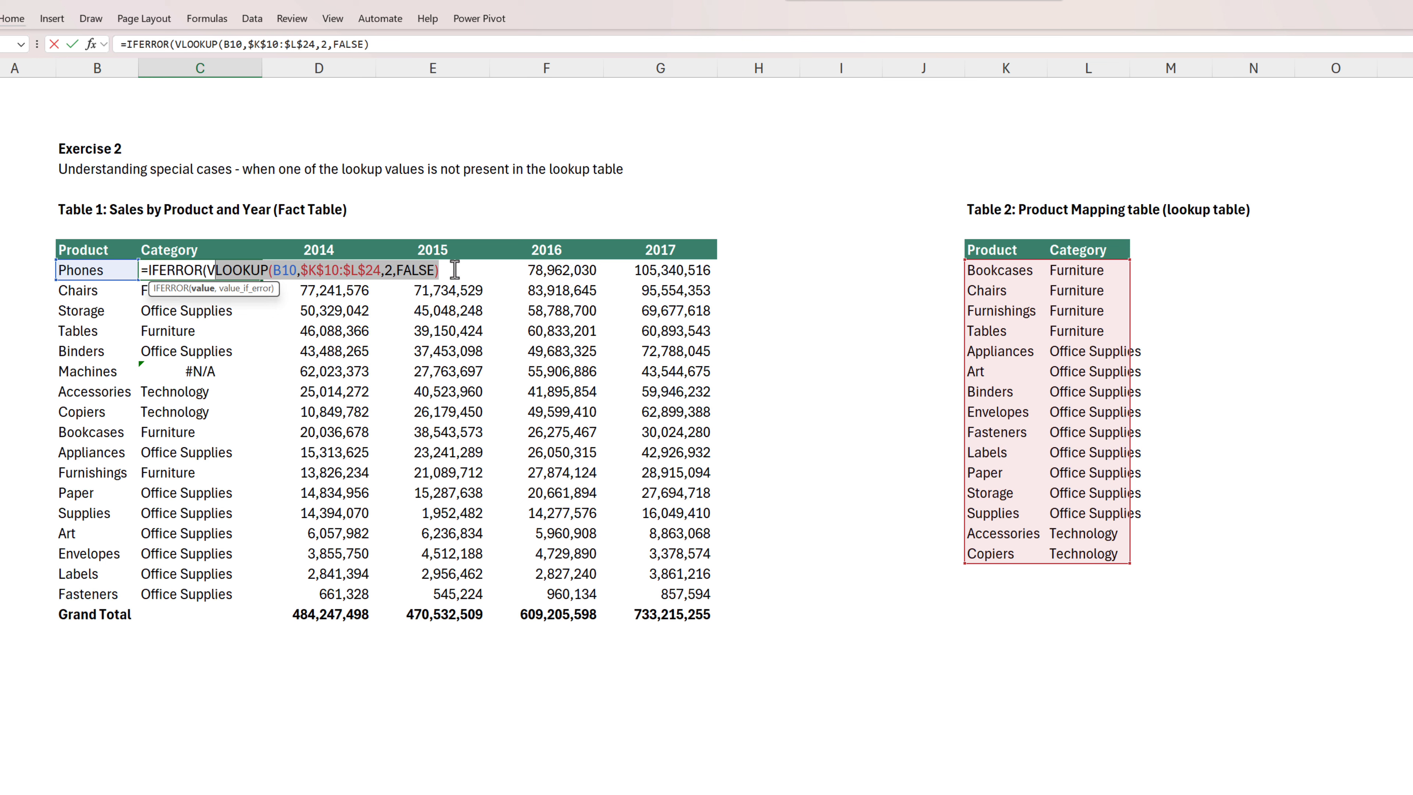
left_click(473, 270)
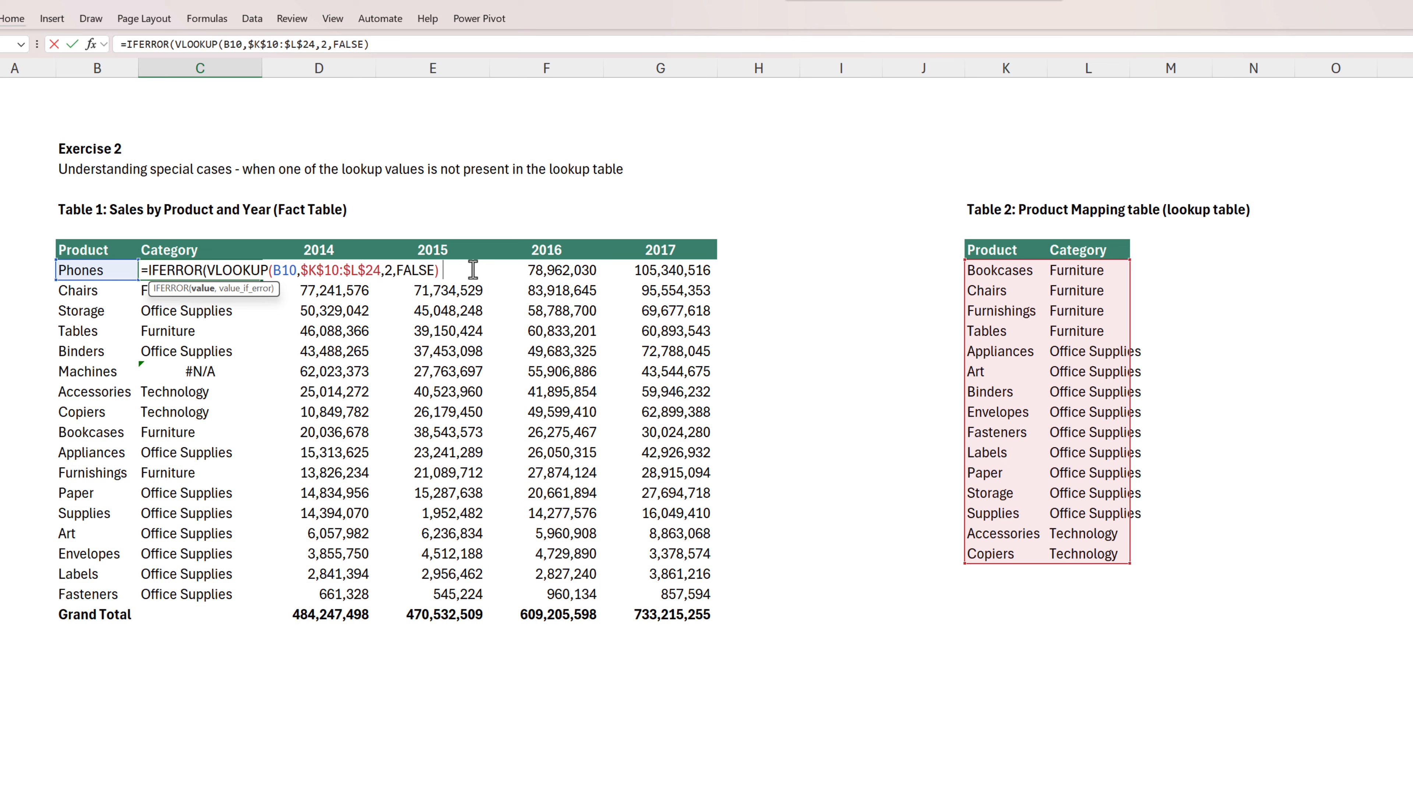
type(",\"Catego")
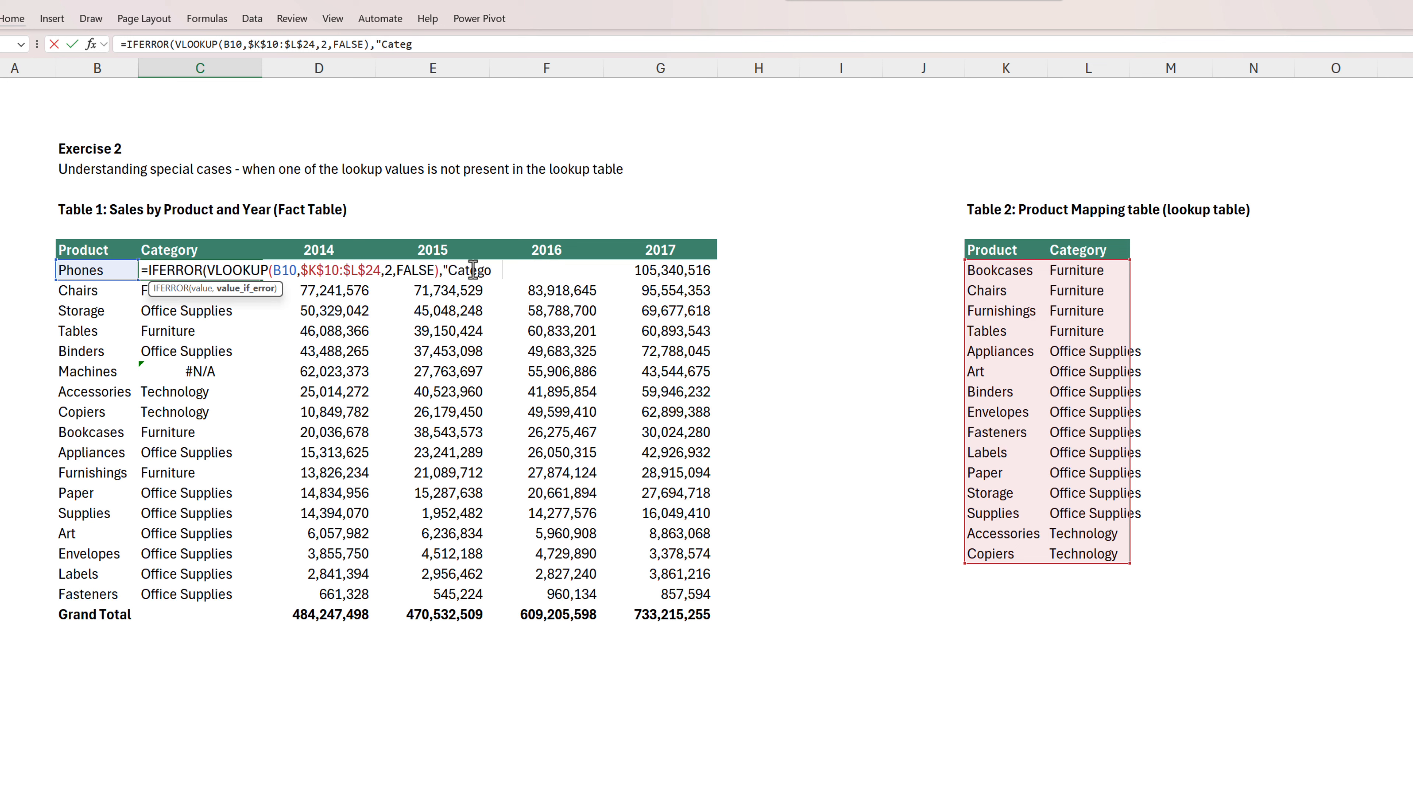
type(" y Not Found")
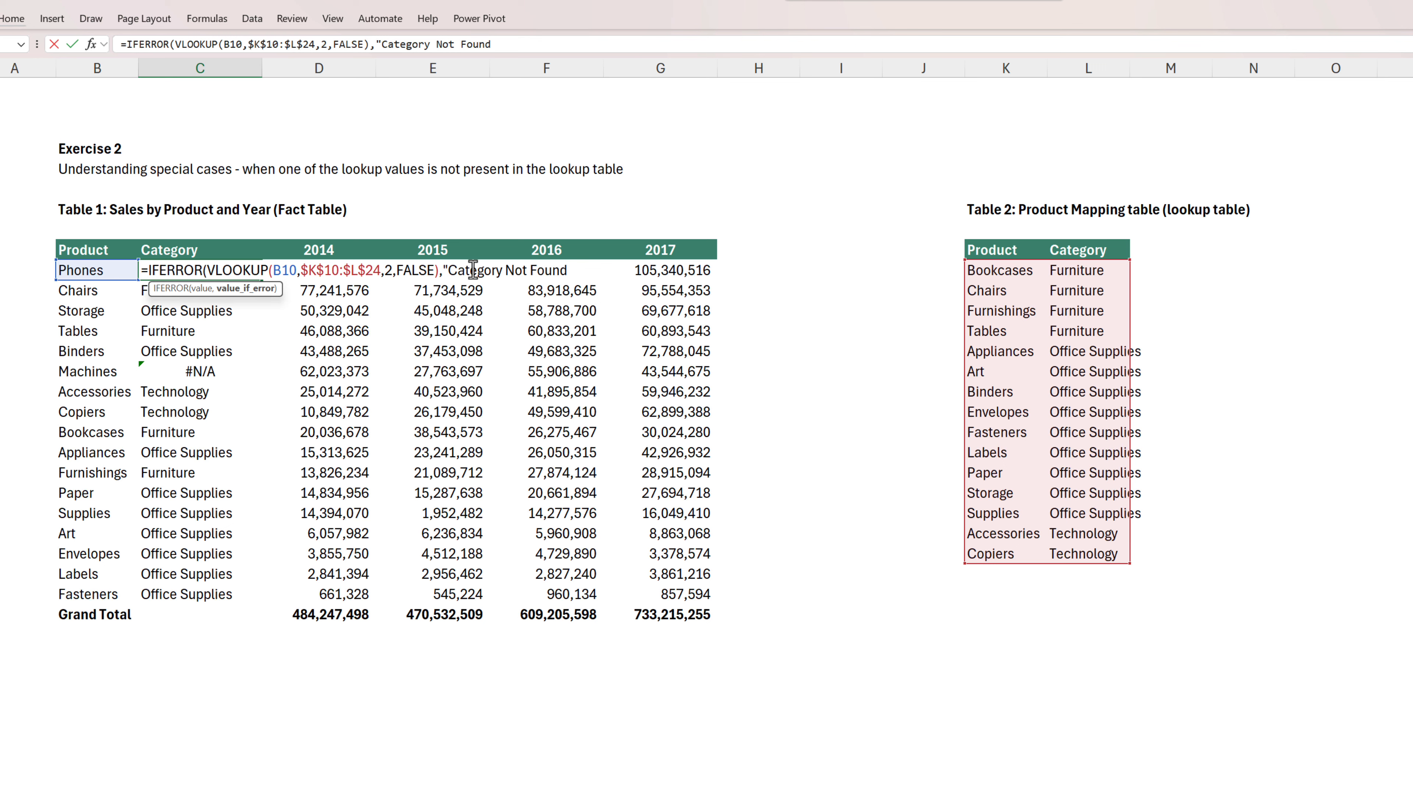
type("\")")
key("ctrl+Return")
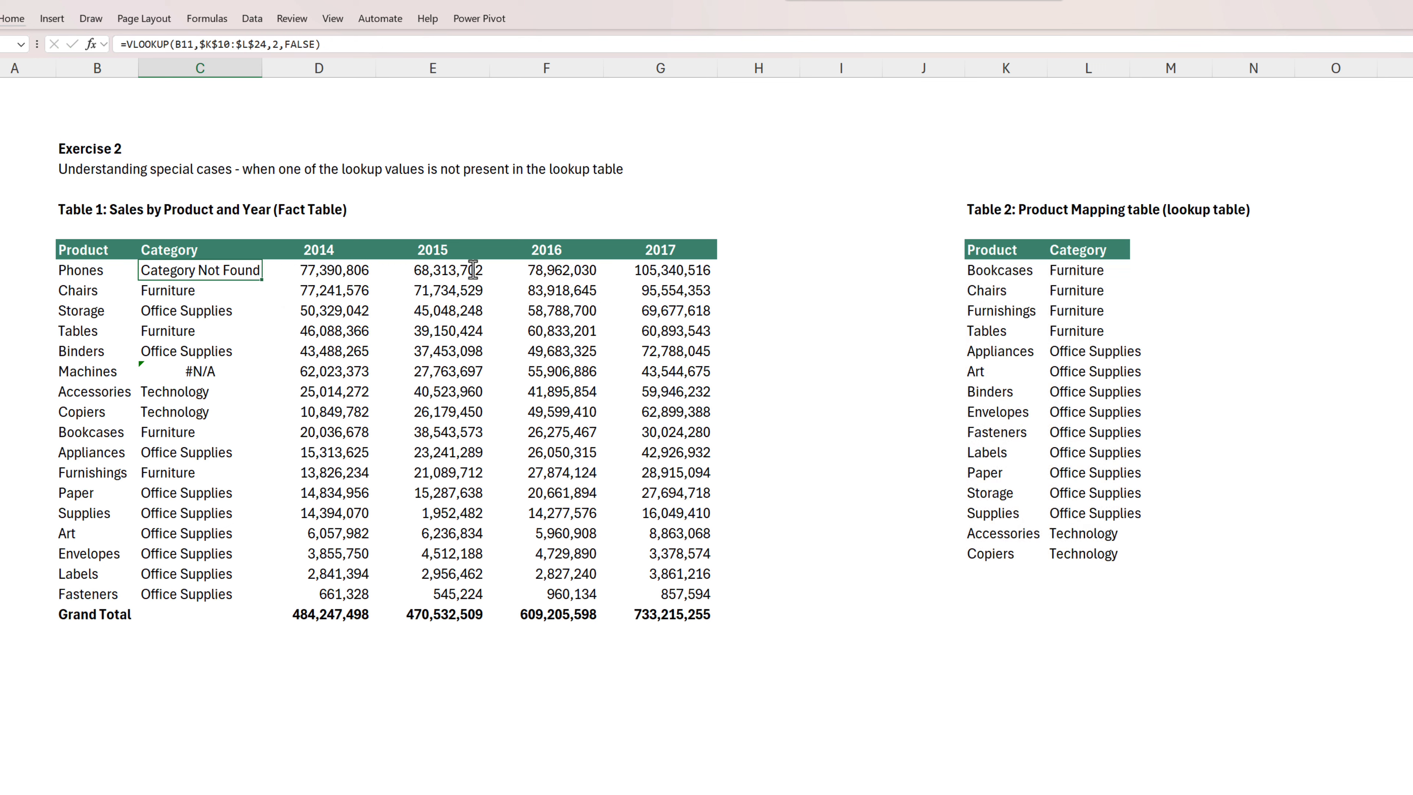
- Fill the IFERROR formula down the Category column to C26 and check the Phones and Machines cells, C10 and C15
key("ctrl+shift+Down")
key("ctrl+d")
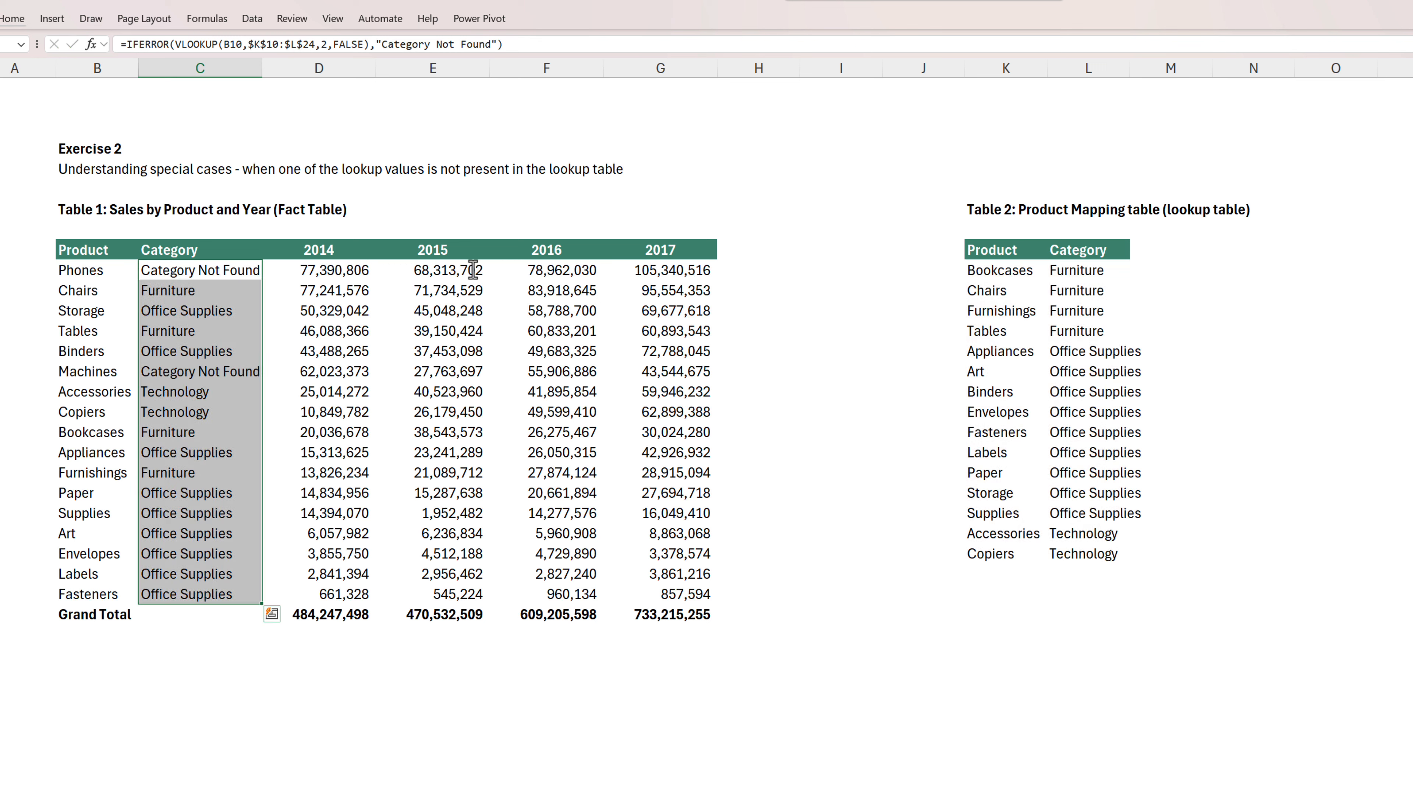
left_click(181, 275)
left_click(214, 378, "ctrl")
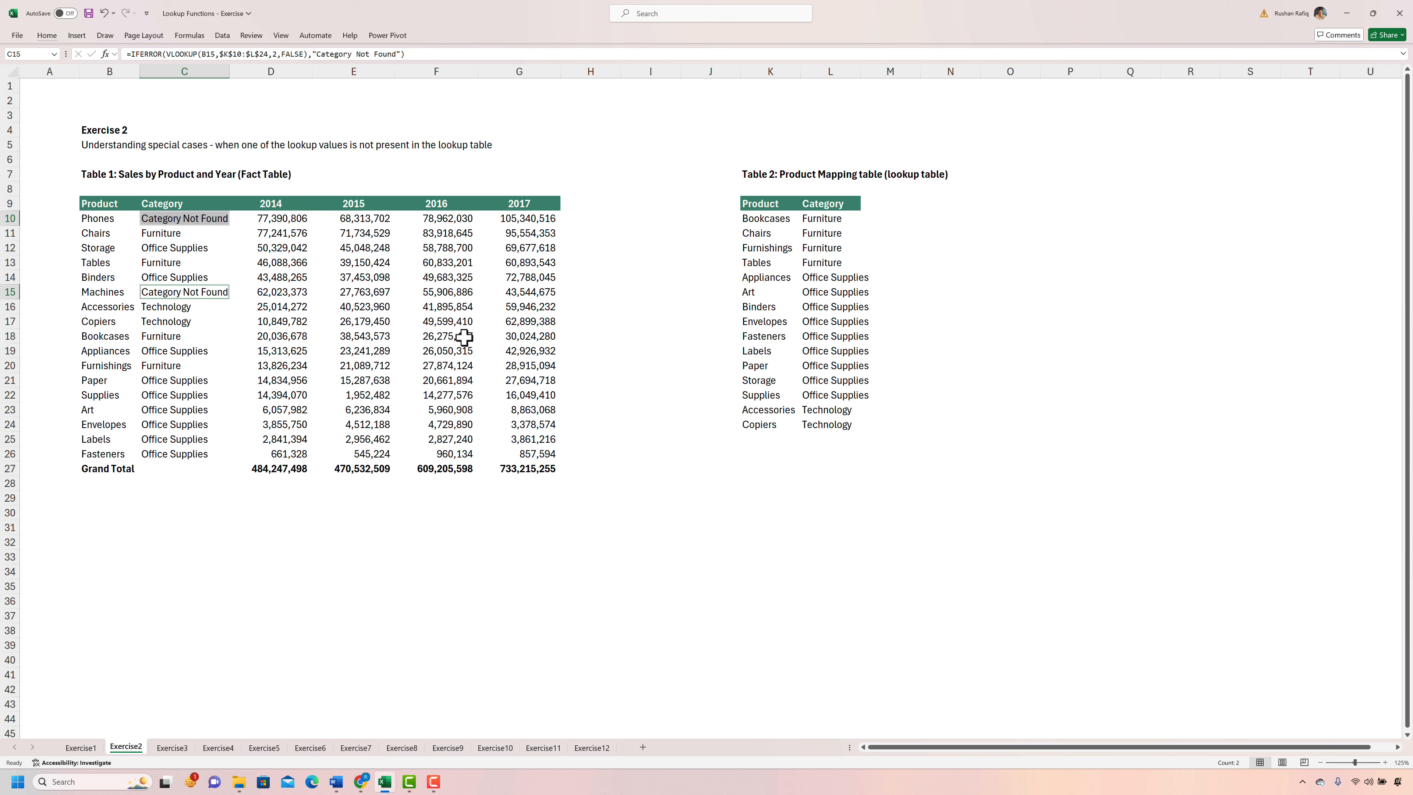
key("Down")
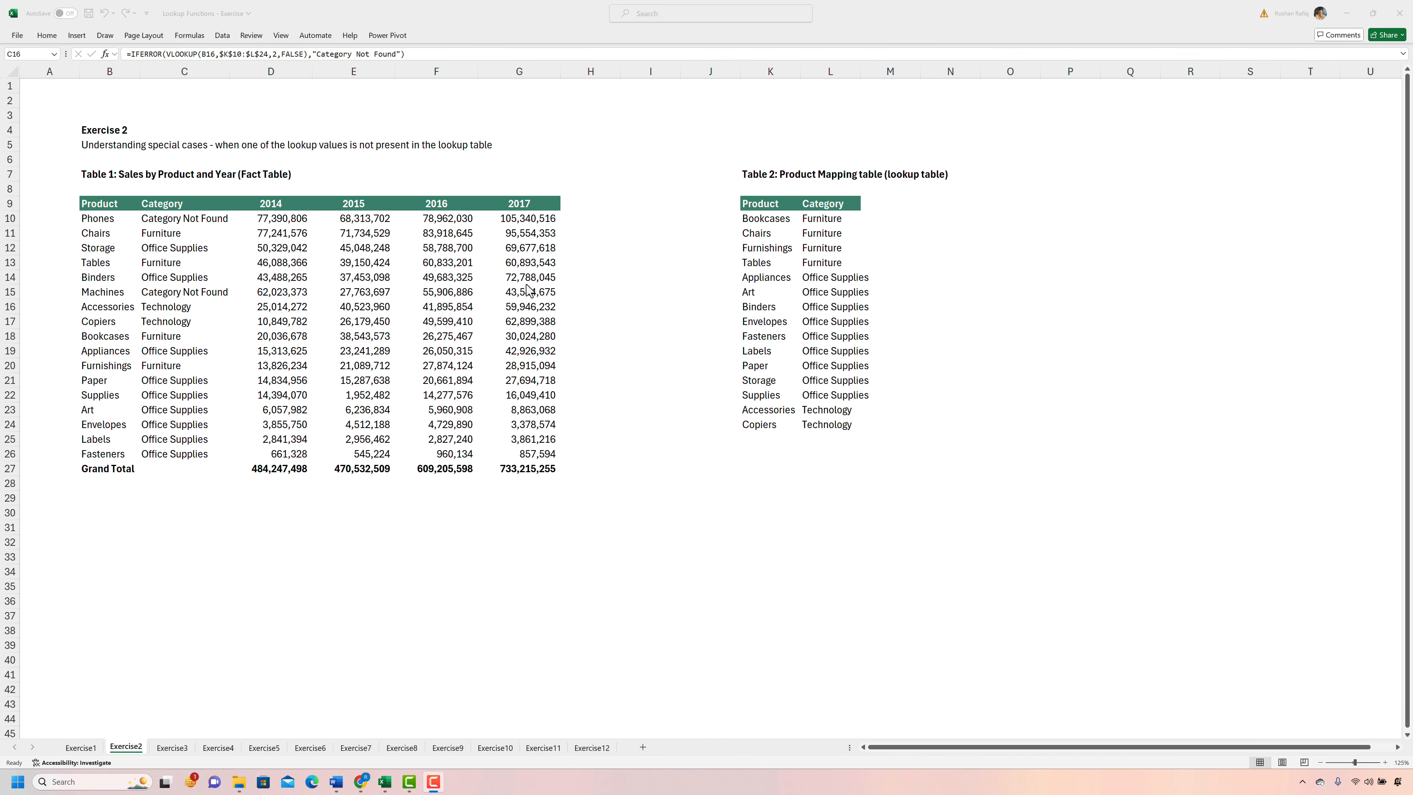
left_click(286, 441)
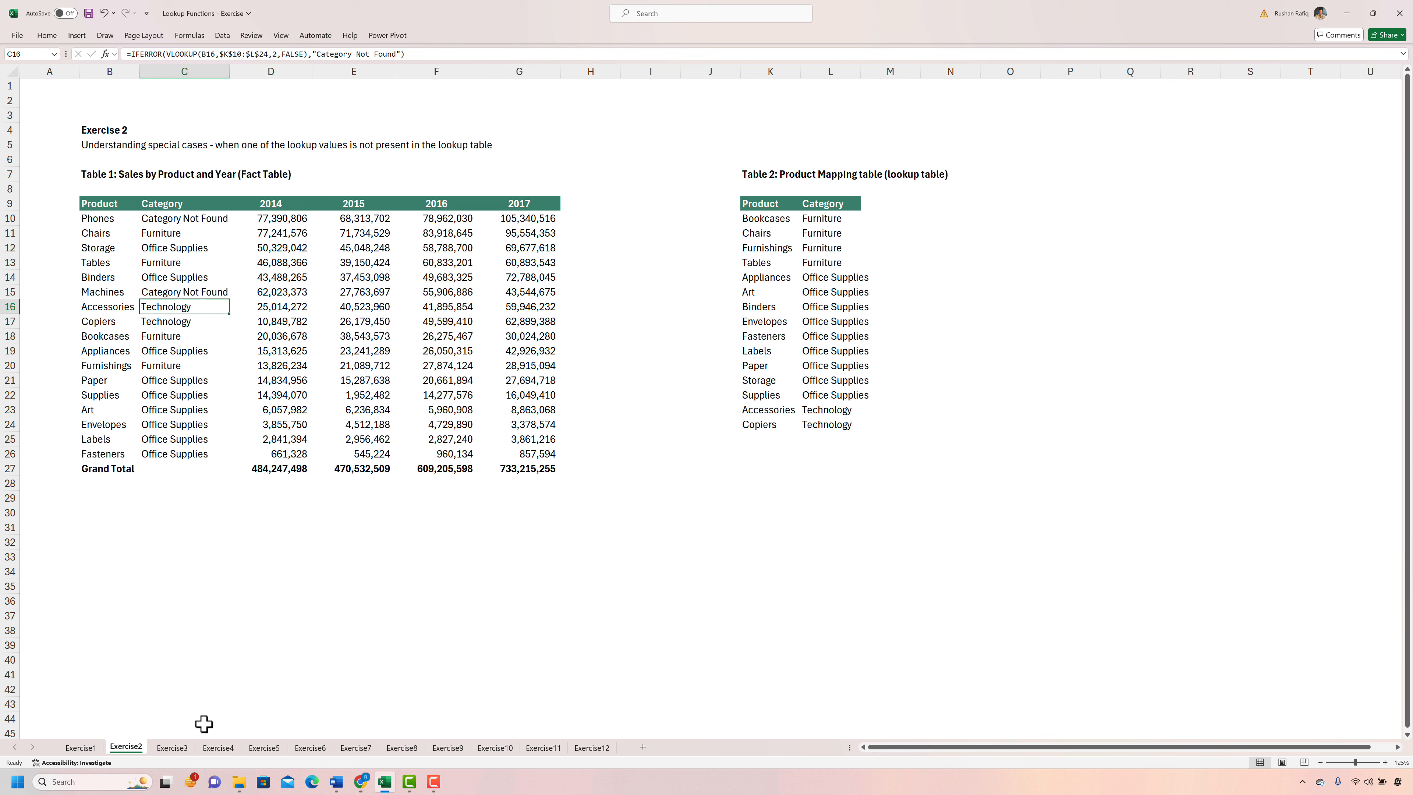
- On the Exercise3 sheet, write the color lookup =VLOOKUP(B10,K10:M27,3,FALSE) in cell C10
left_click(172, 748)
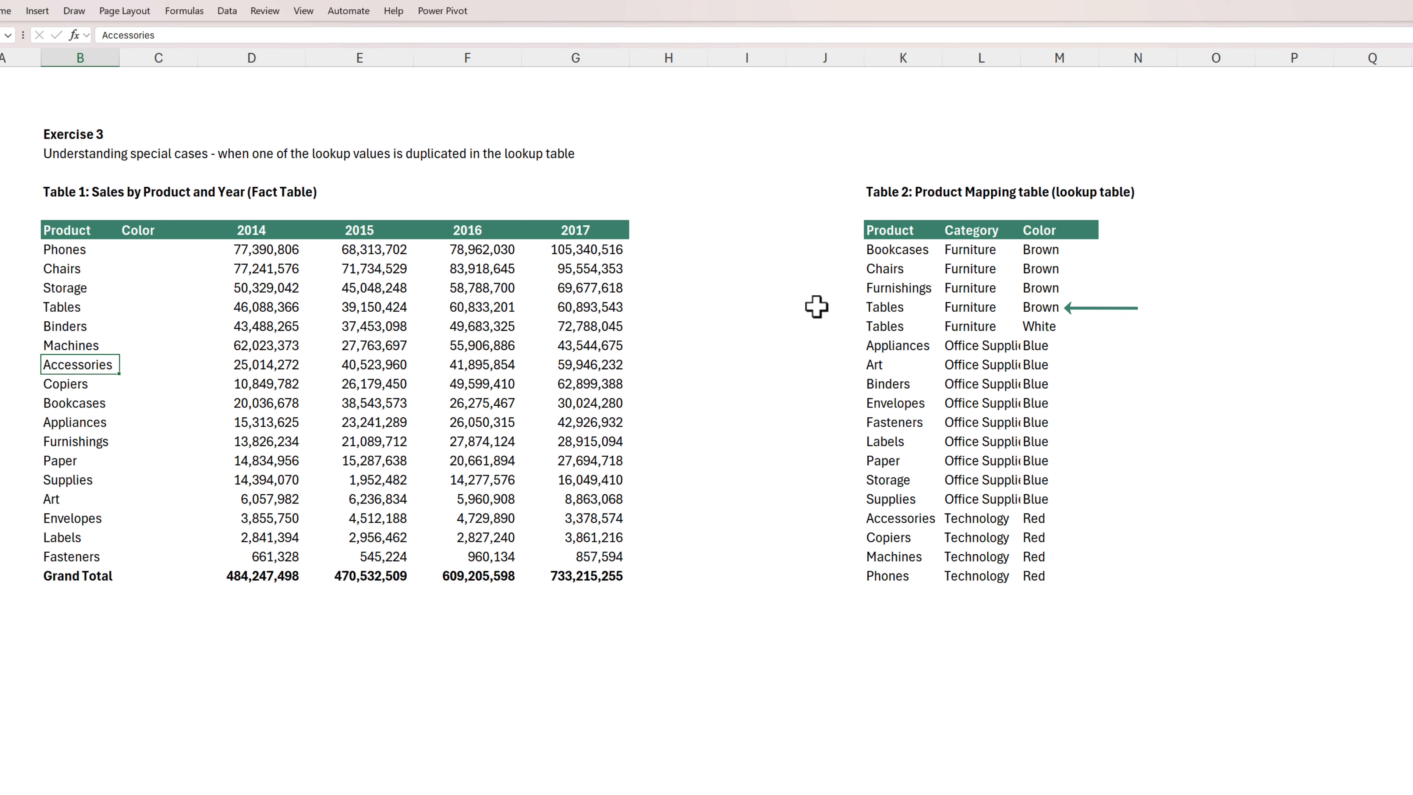
left_click(167, 249)
type("=")
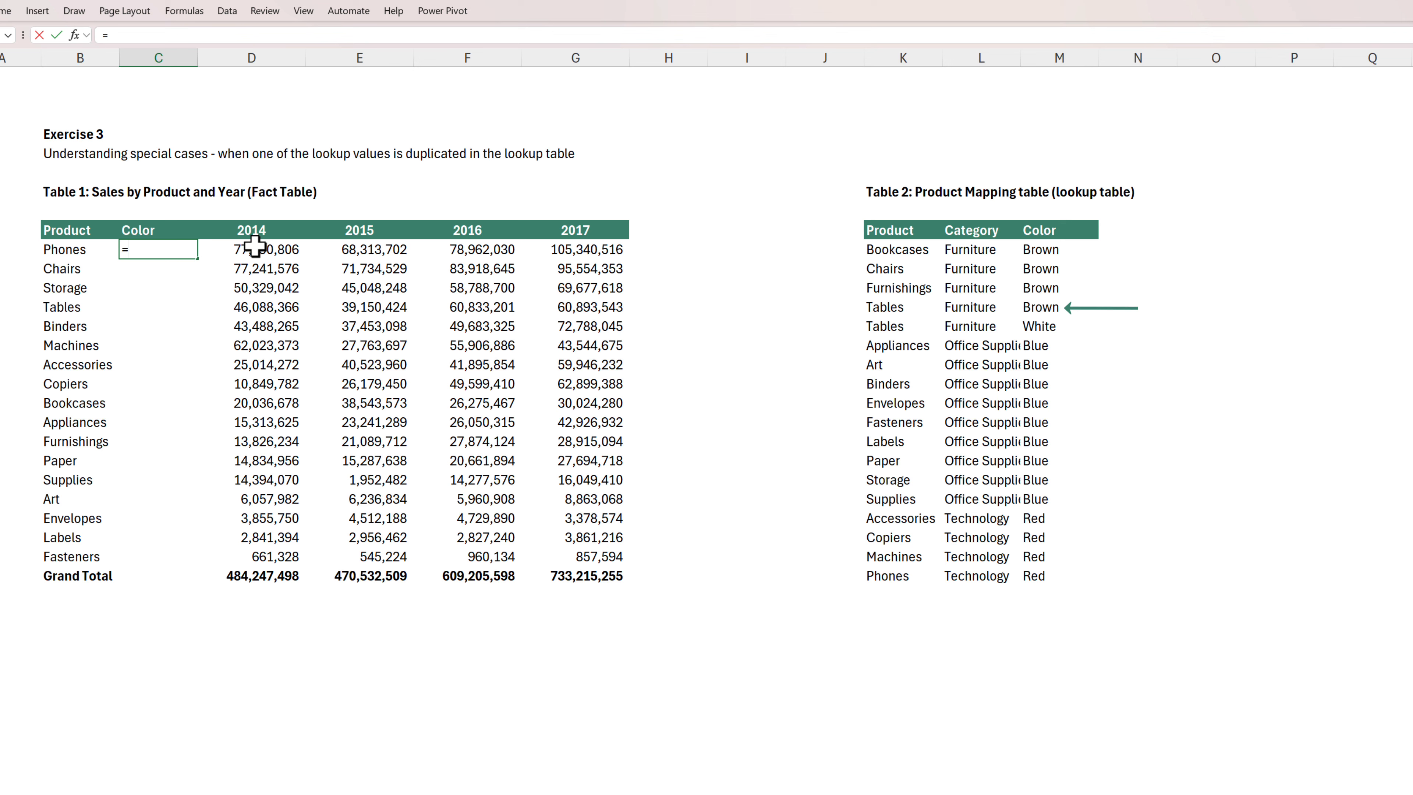
type("vloo")
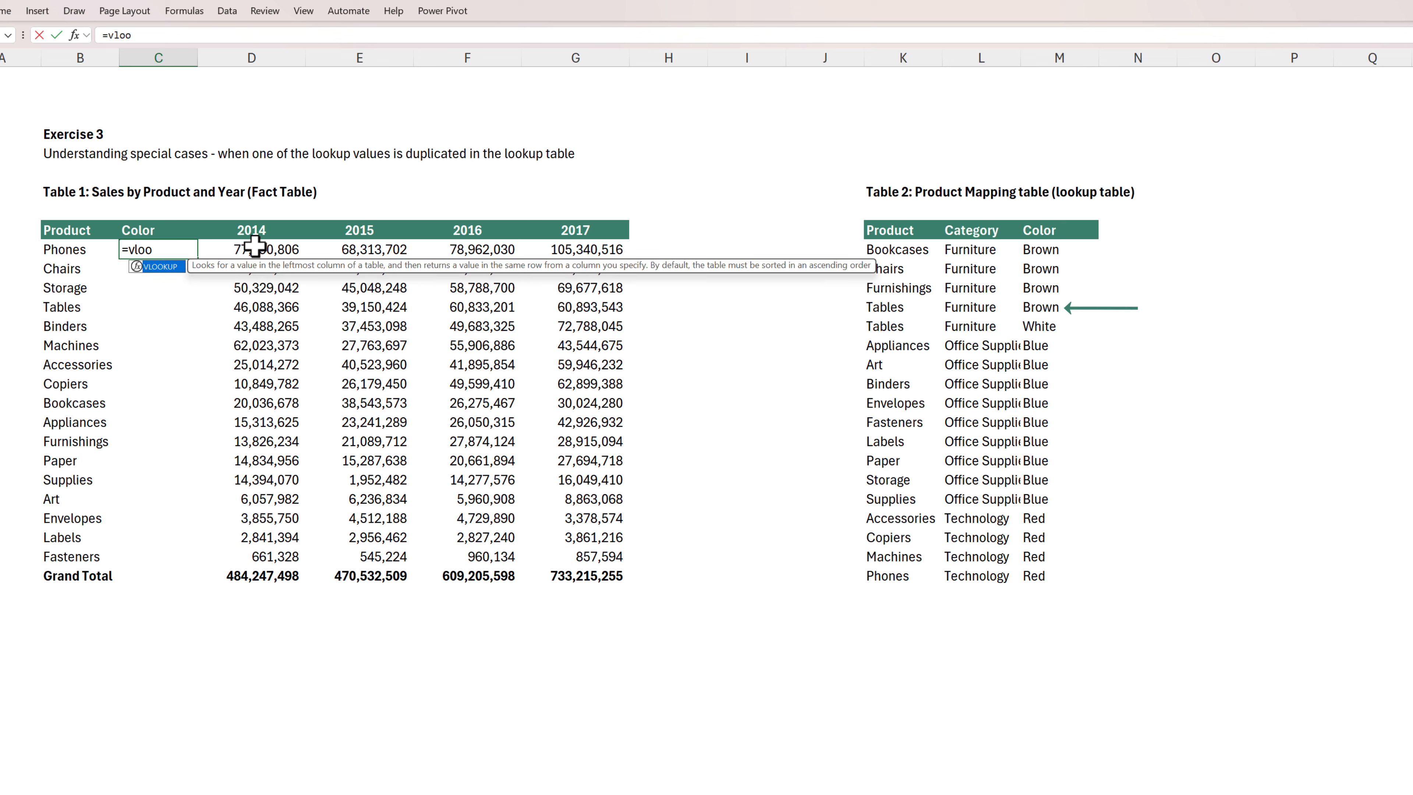
key("Tab")
key("Left")
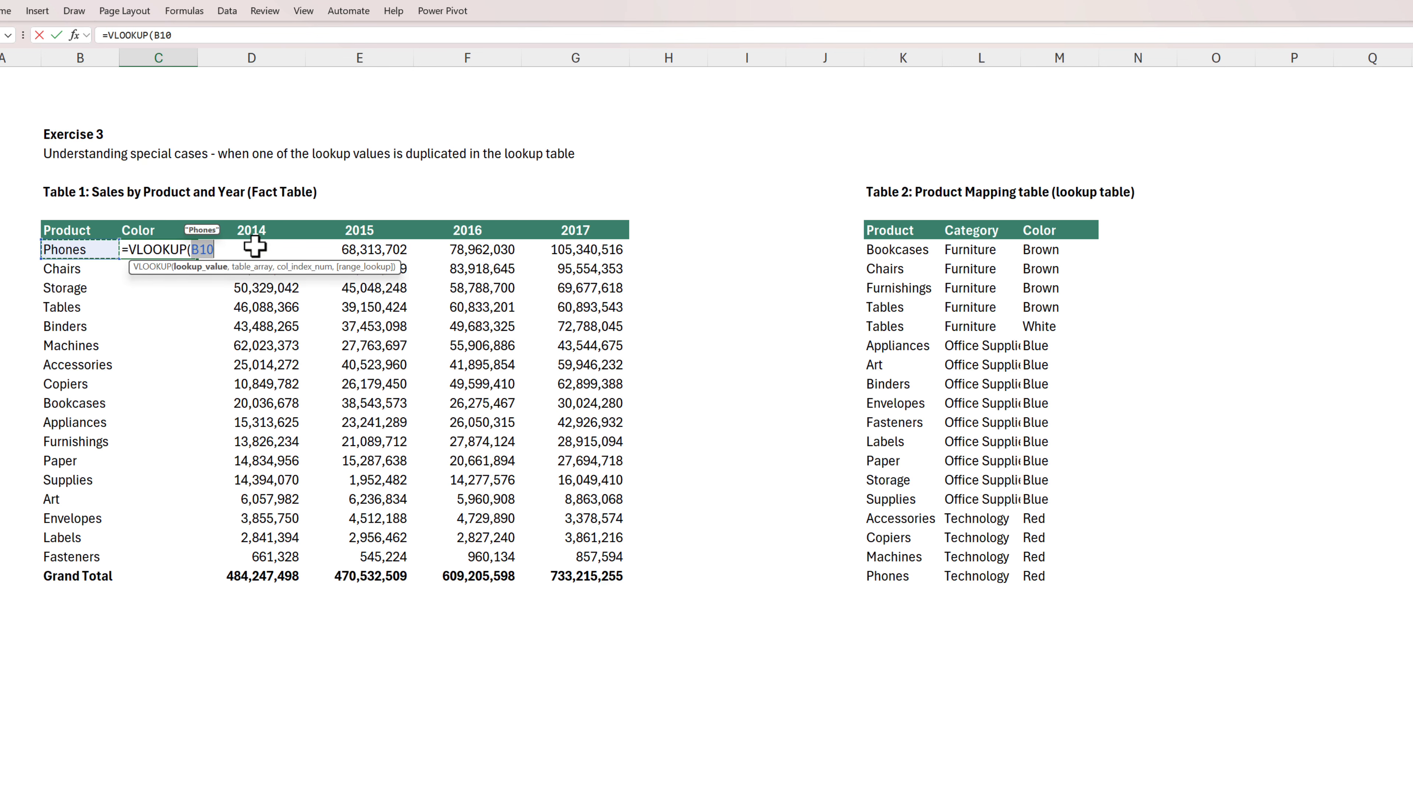
type(",")
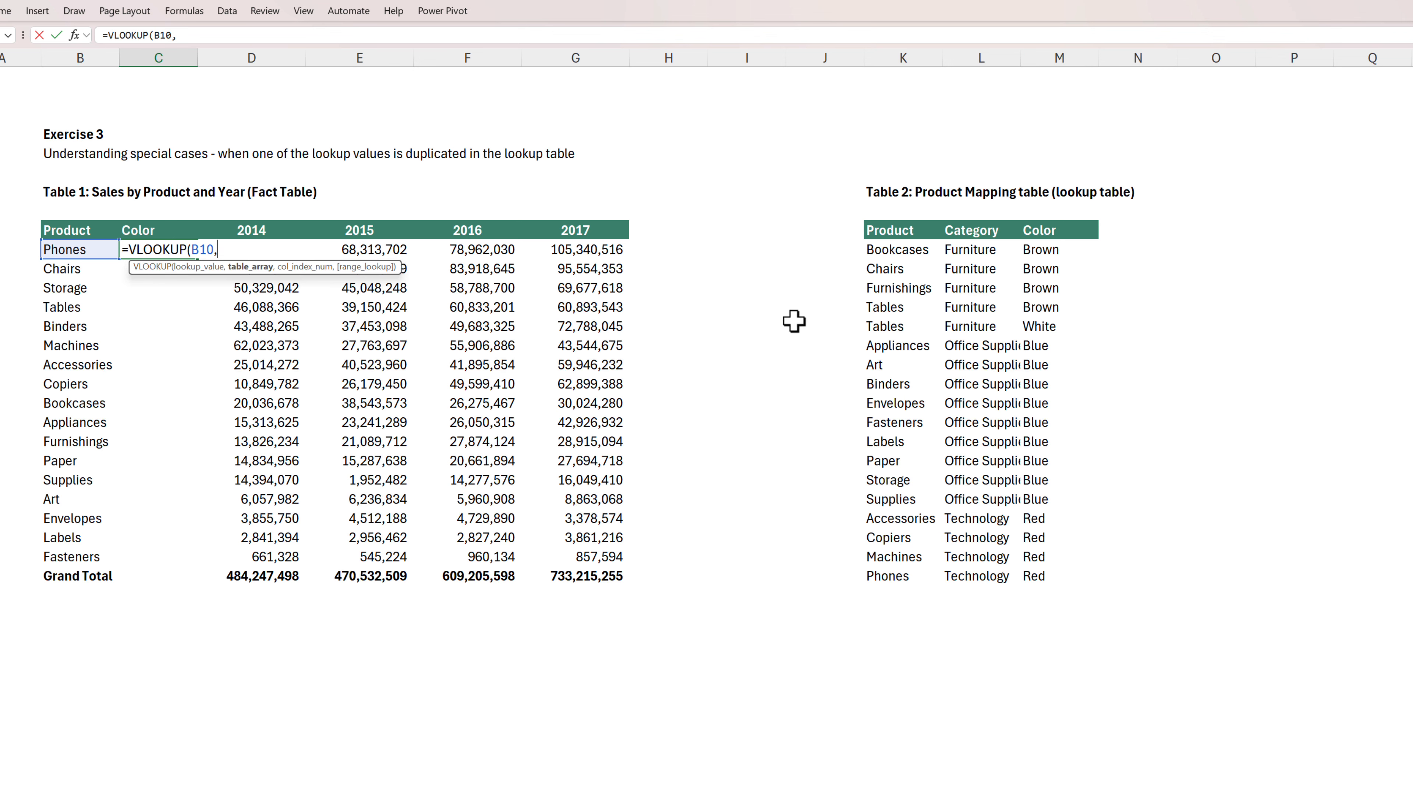
left_click_drag(879, 254, 1055, 568)
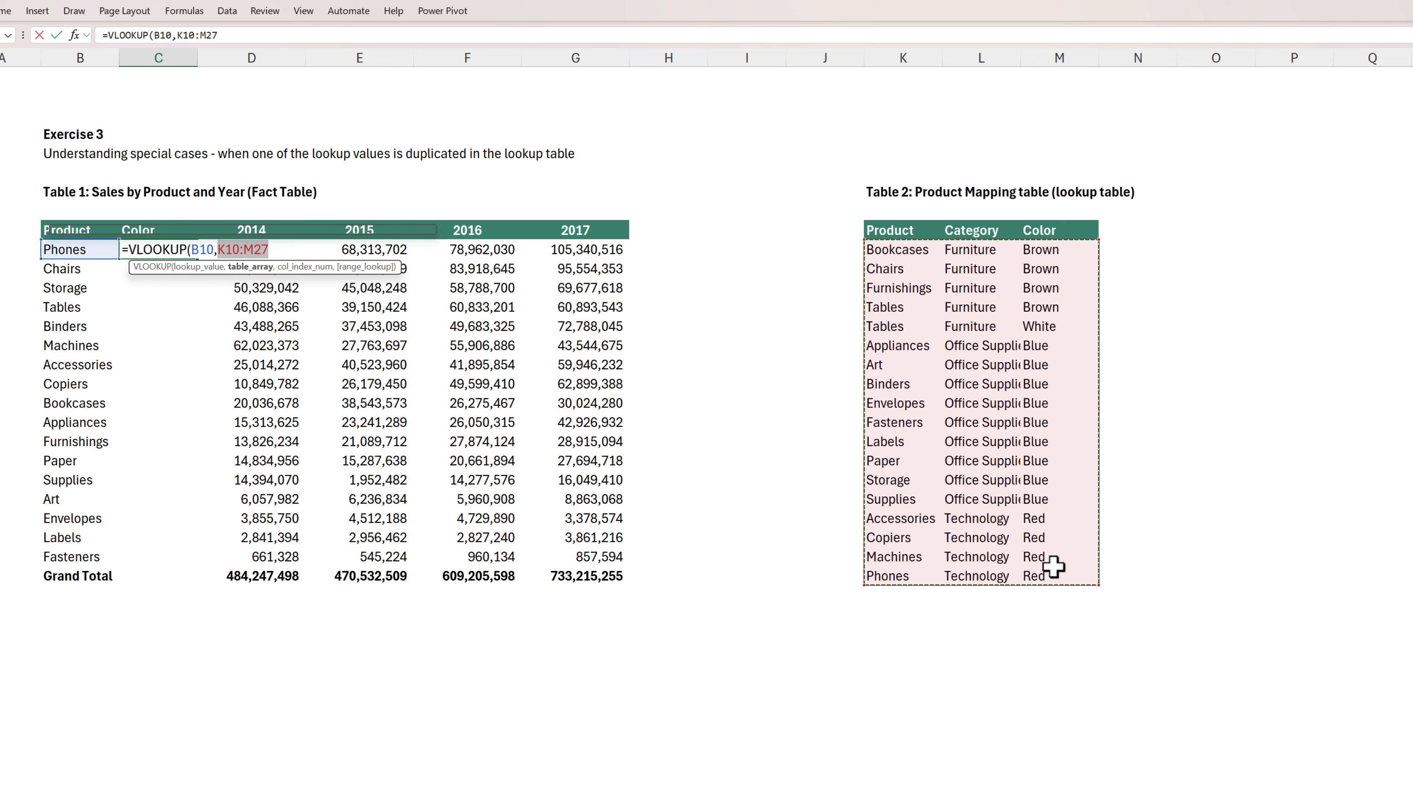
type(",3,")
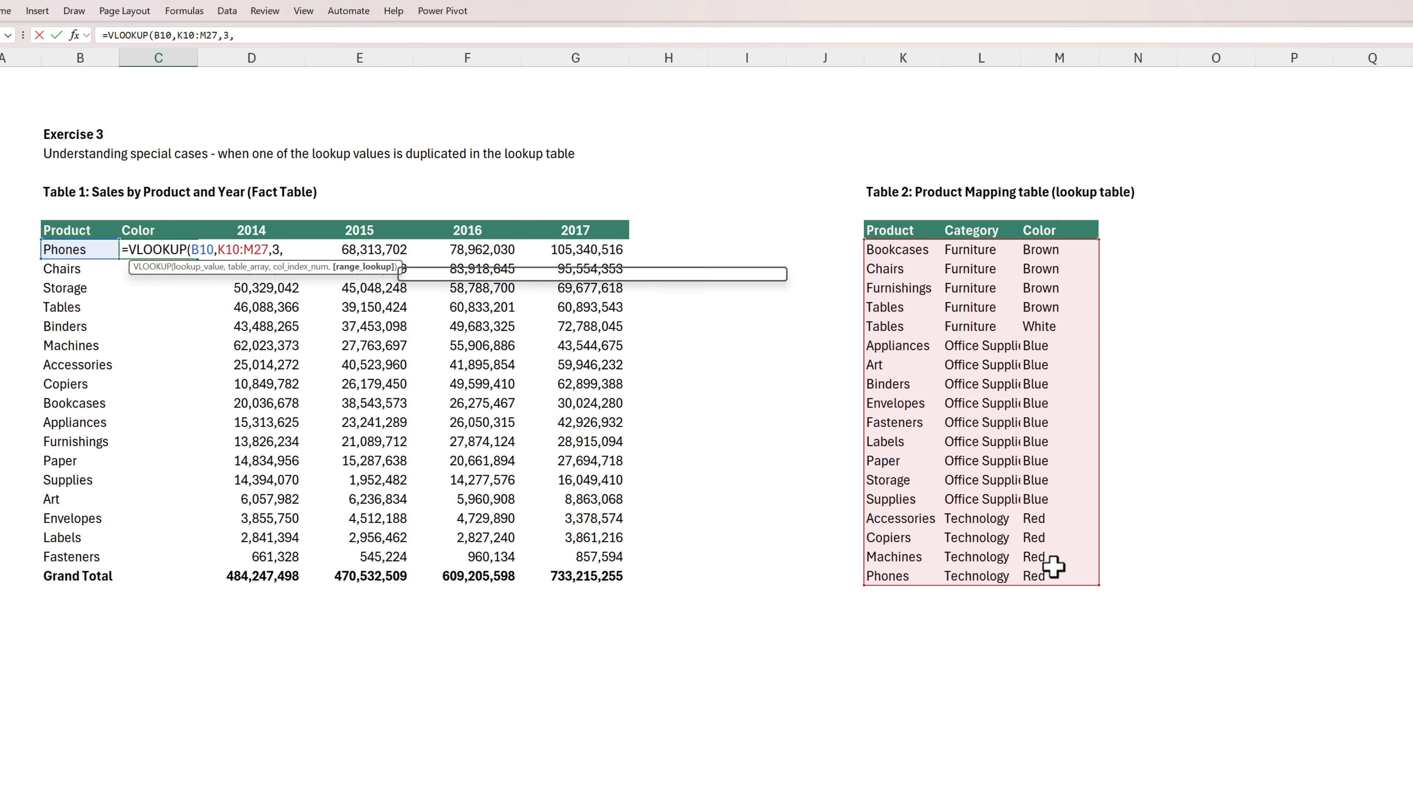
key("Down")
key("Tab")
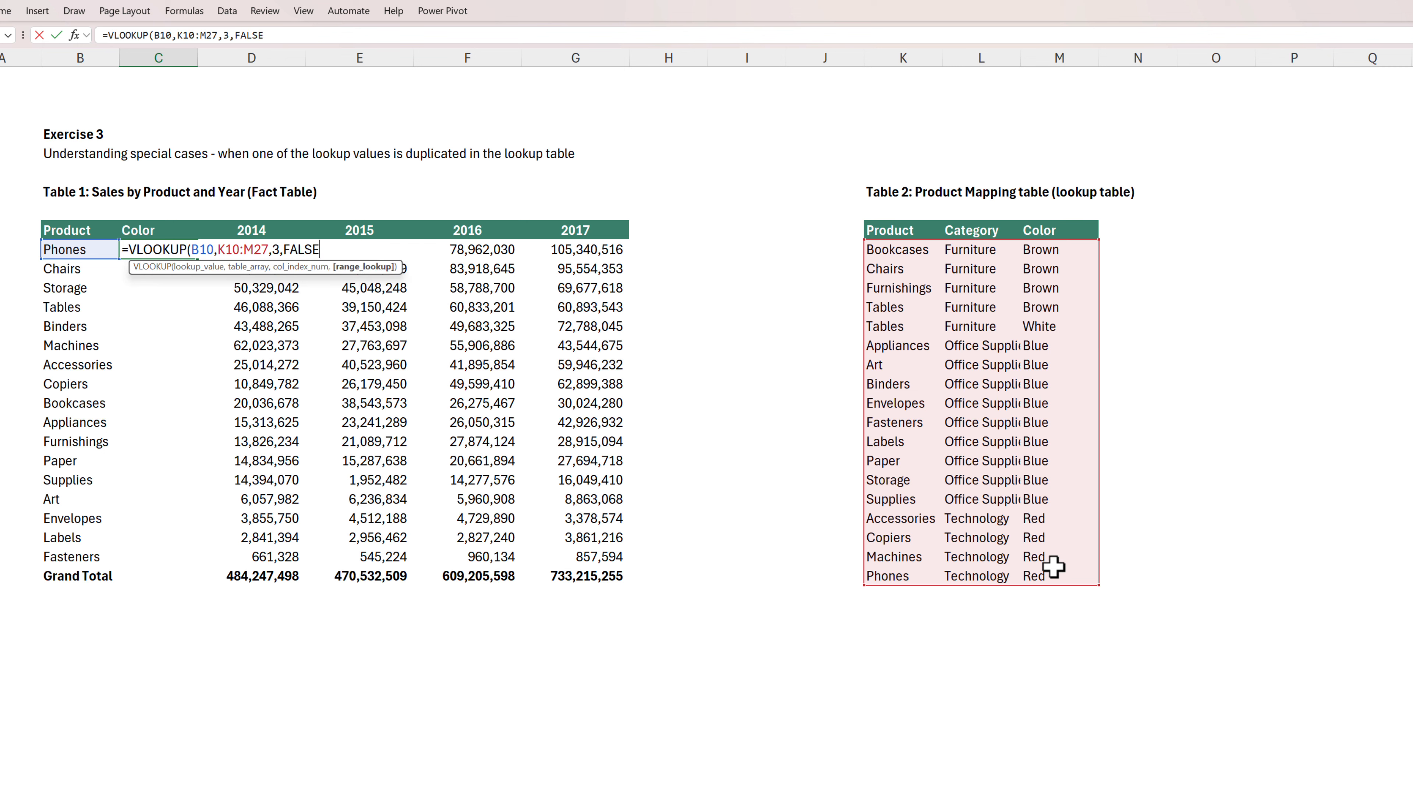
type(")")
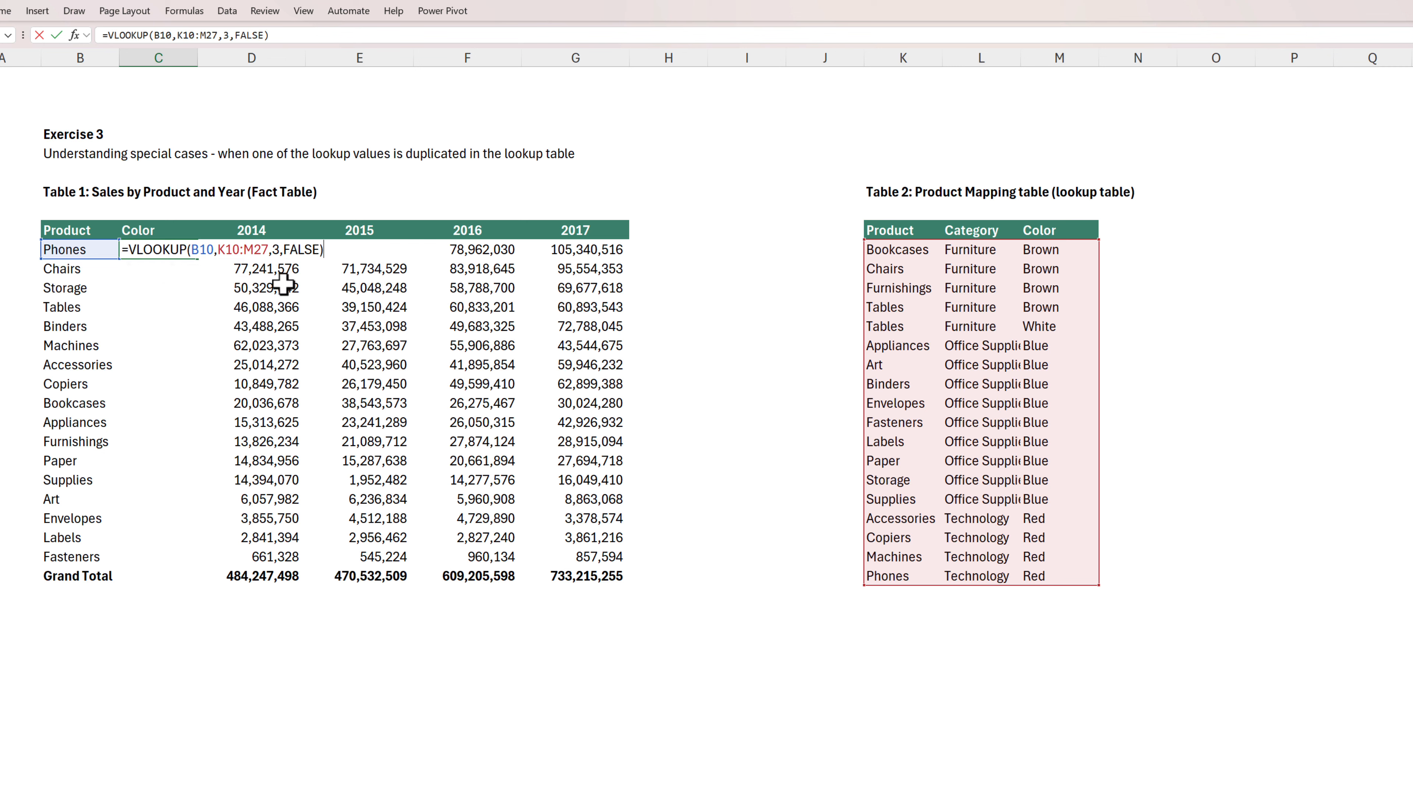
- Make the lookup range in the C10 formula absolute as $K$10:$M$27 and commit the formula
left_click(232, 250)
key("F4")
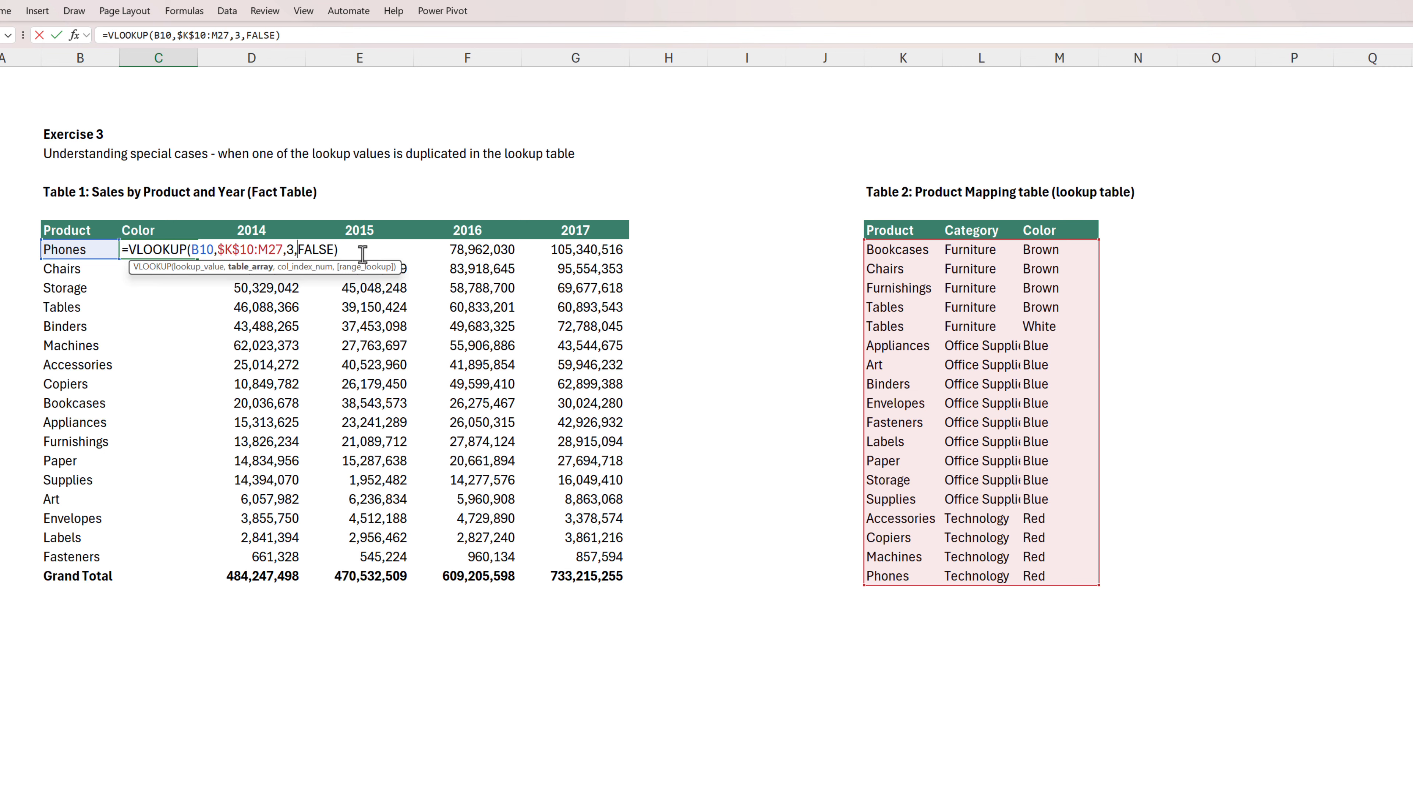
key("F4")
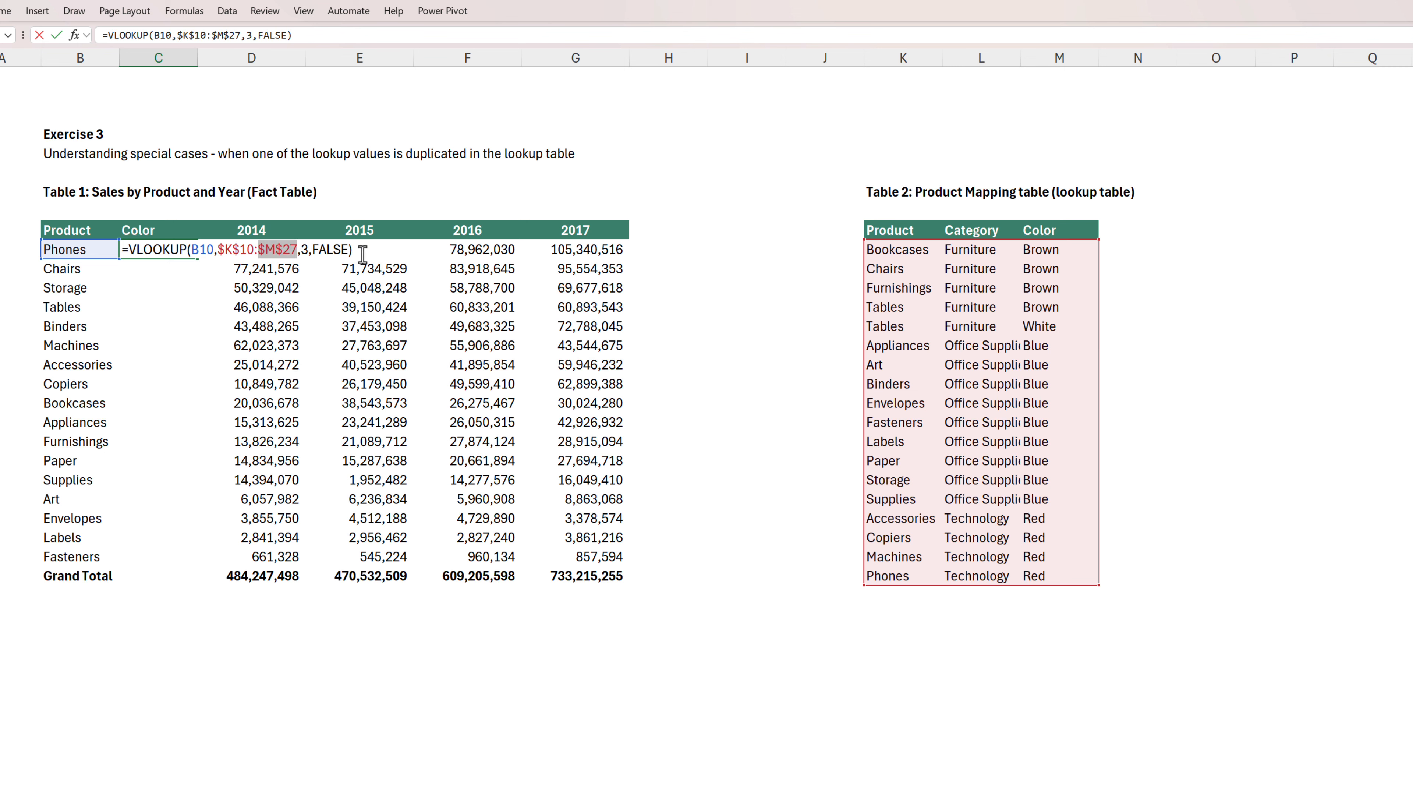
key("Return")
- Fill the color lookup down to C26 and compare the Tables result in C13 with its duplicate entries in M13 and M14
key("Left")
key("ctrl+Down")
key("Right")
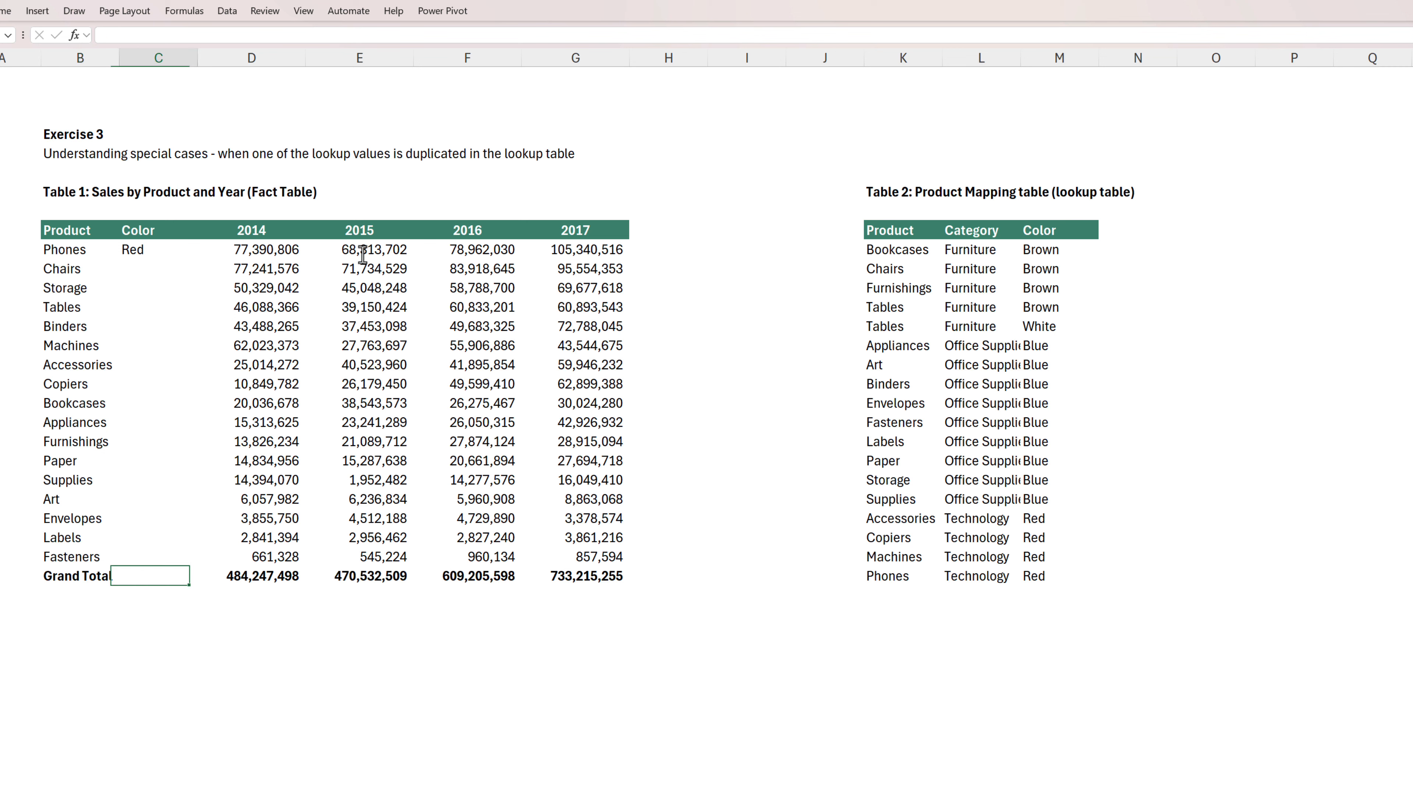
key("ctrl+shift+Up")
key("ctrl+d")
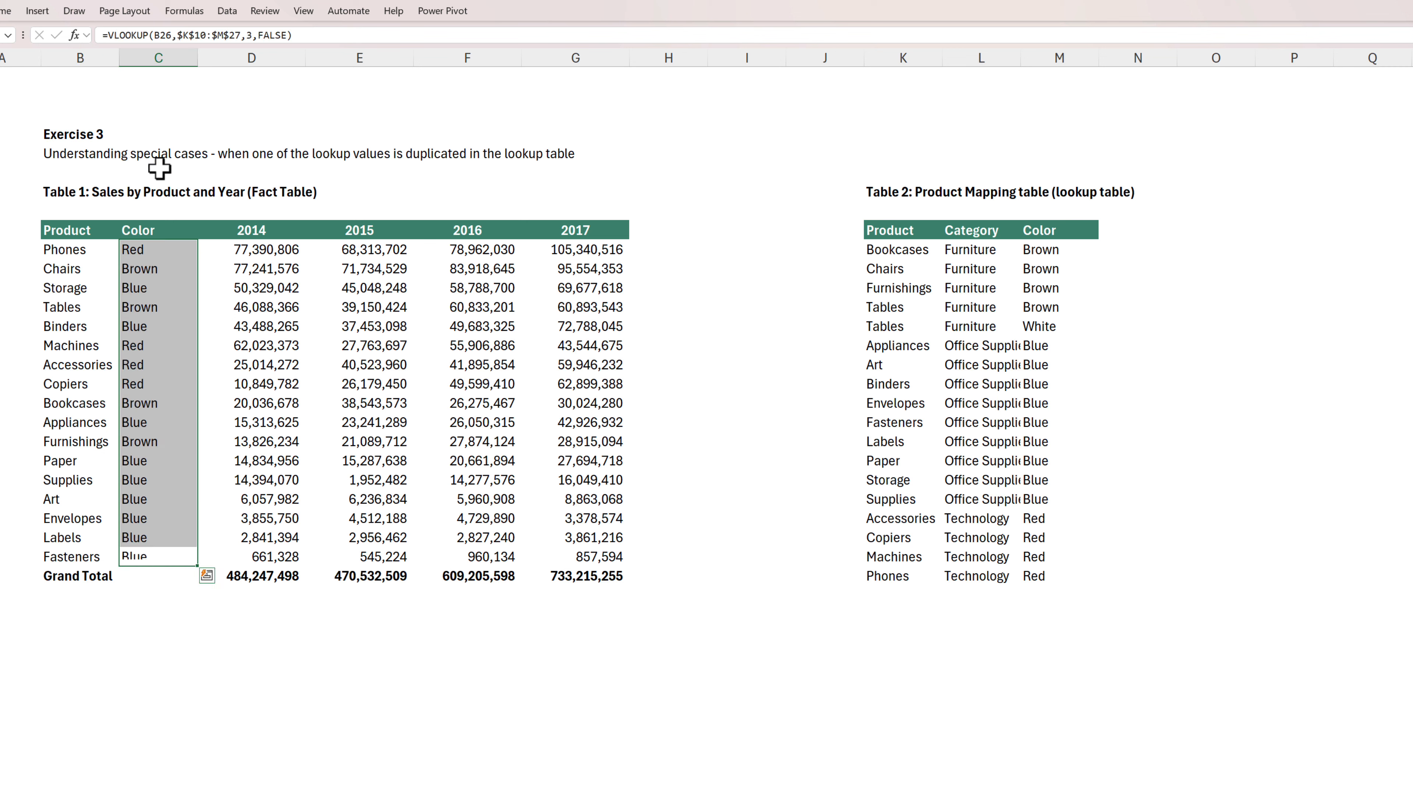
left_click(160, 305)
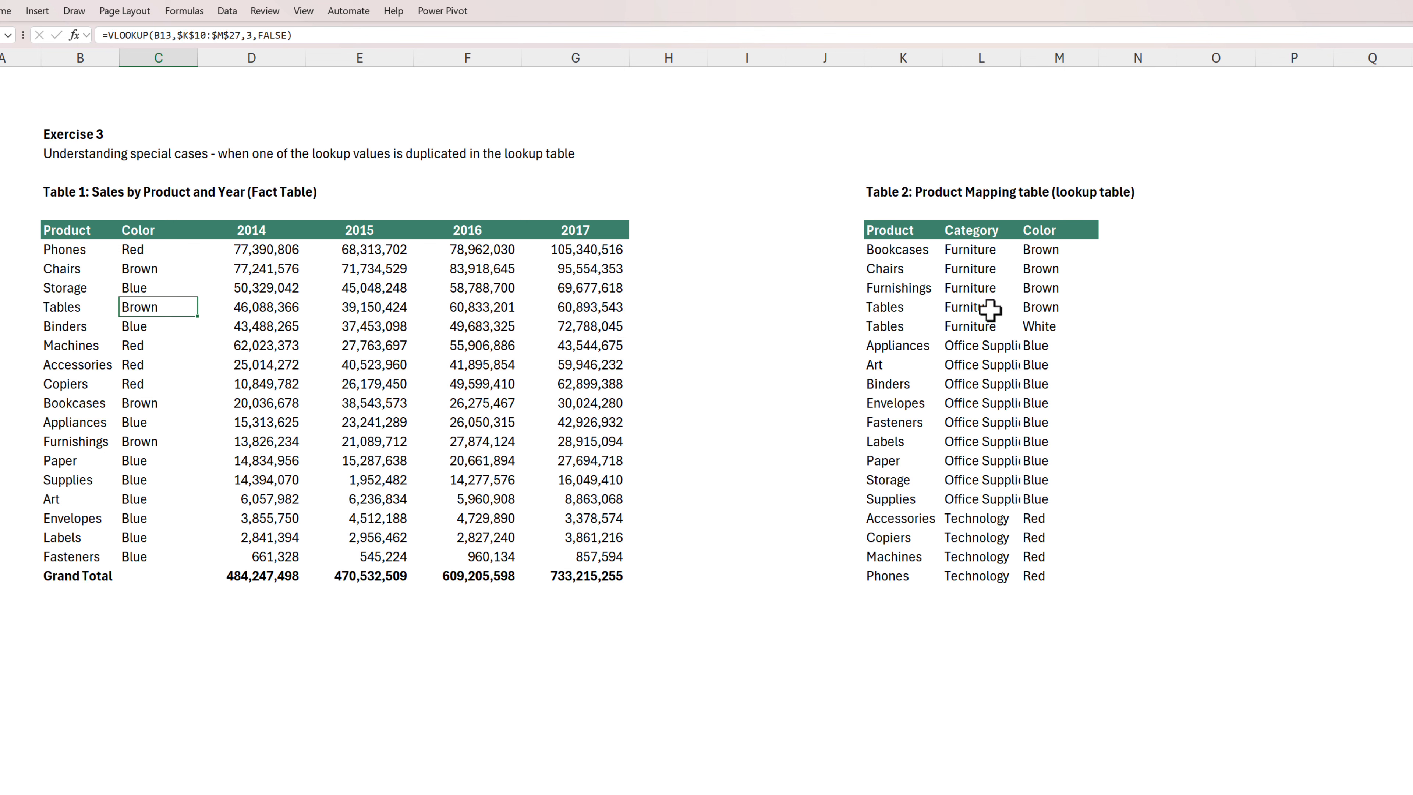
left_click(1057, 310)
left_click(1059, 327)
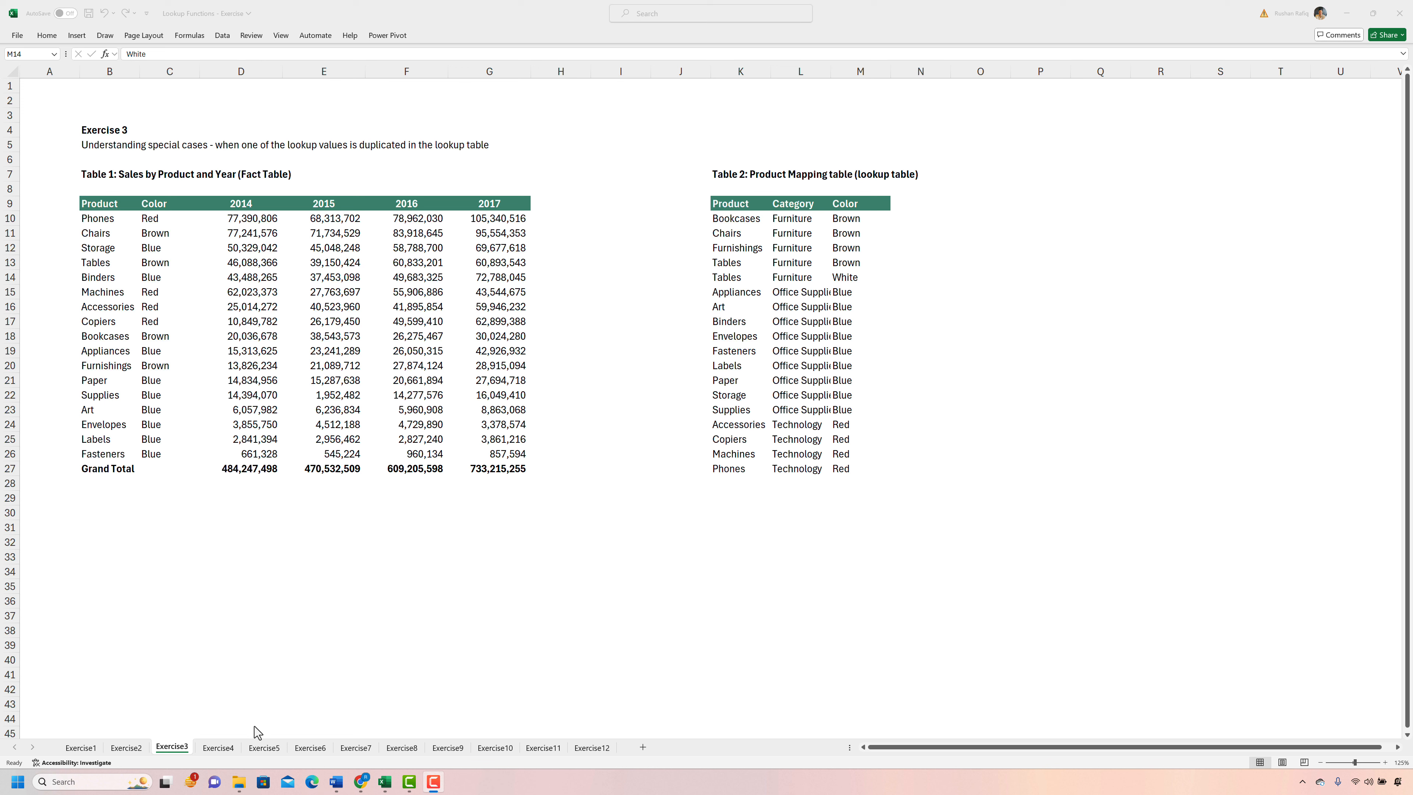
- On the Exercise4 sheet, add the header "Helper column" in M9, beside the mapping table's Product column
left_click(226, 747)
left_click(228, 748)
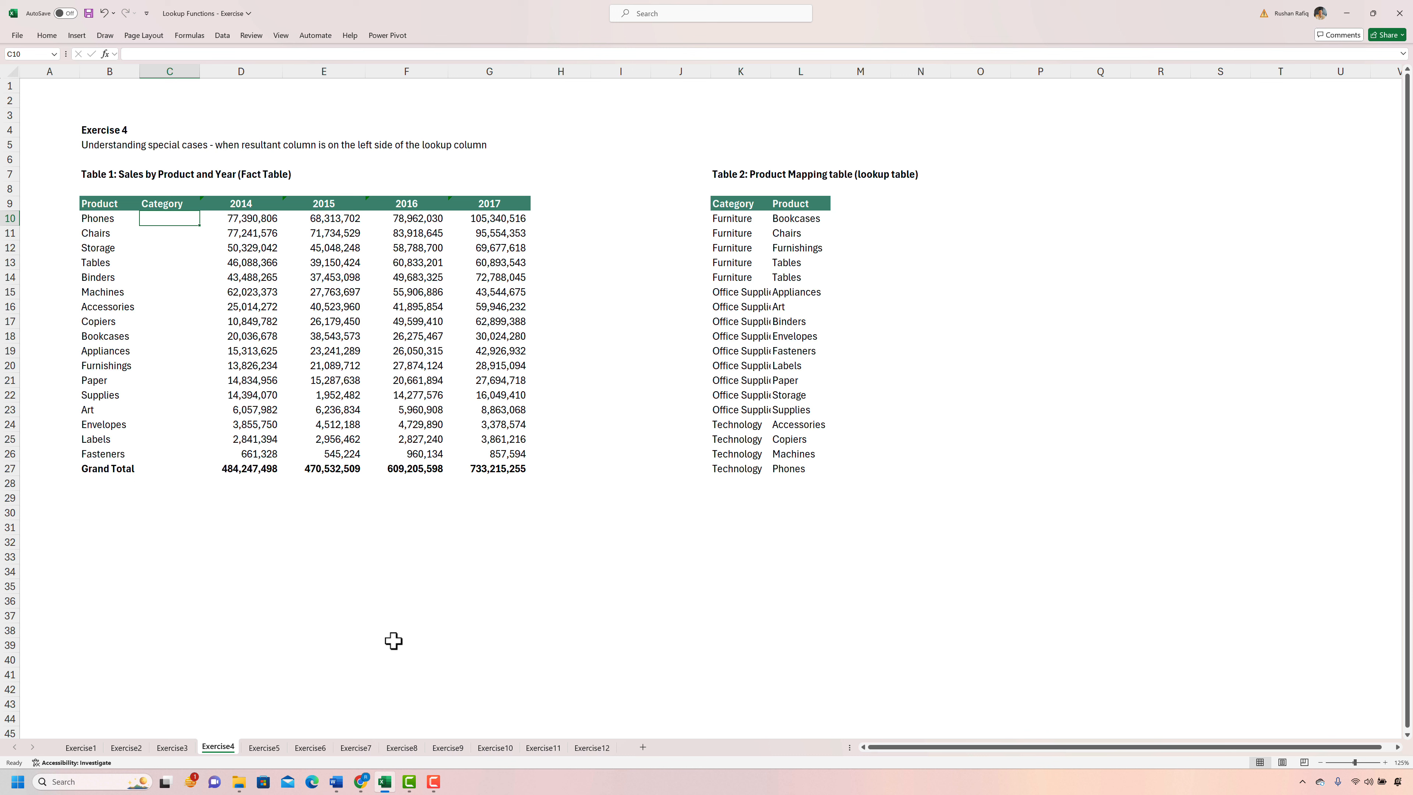
left_click(434, 782)
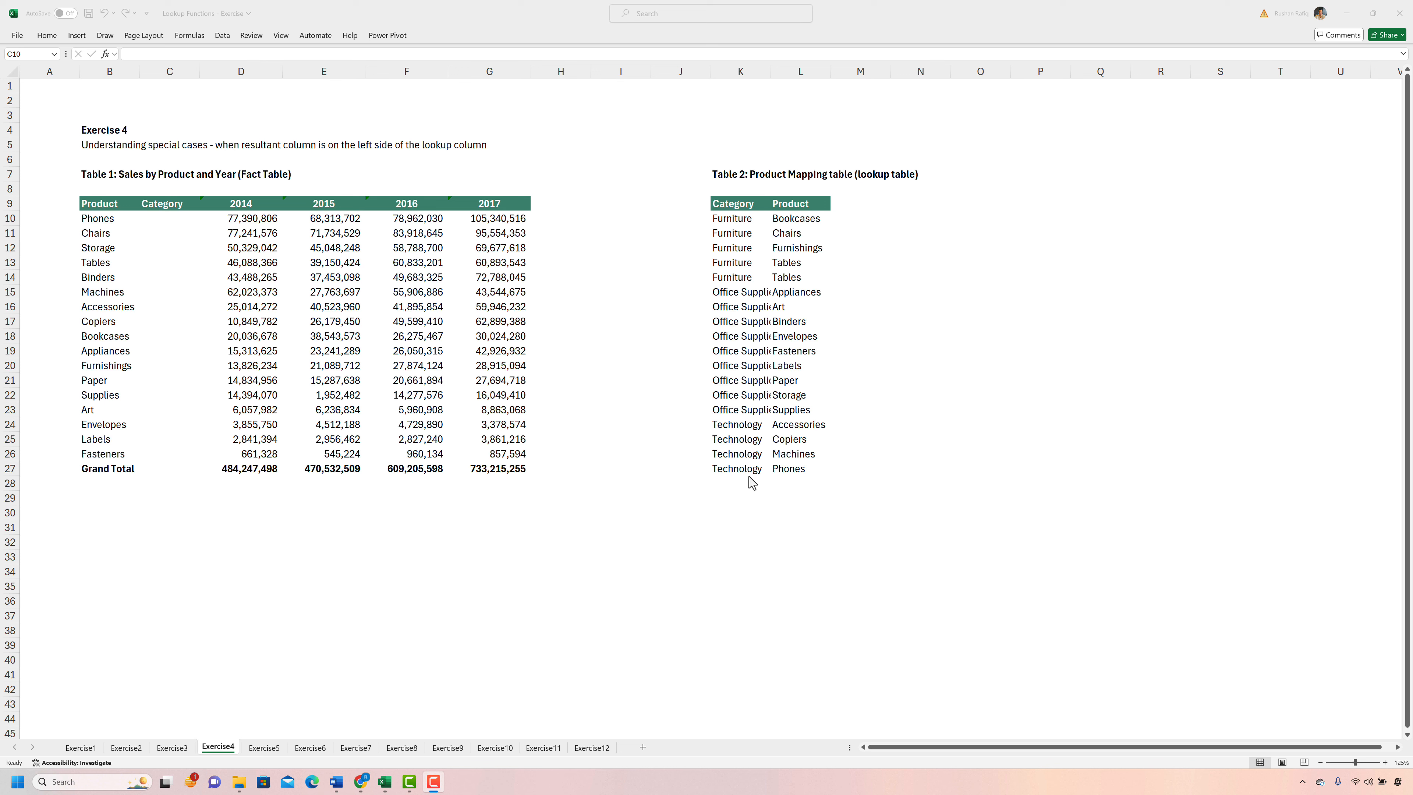
left_click(852, 203)
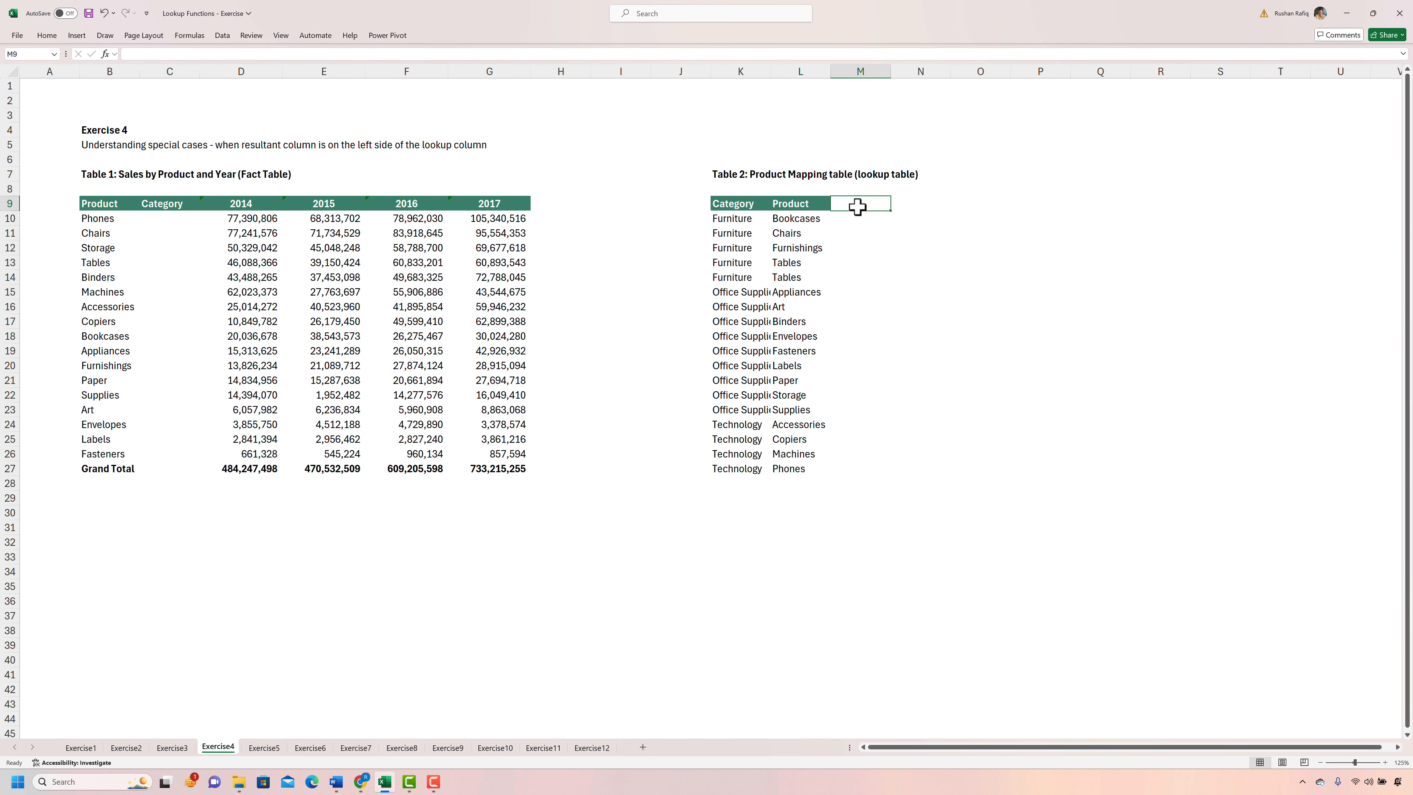
type("Hl")
type("elp")
type("er c")
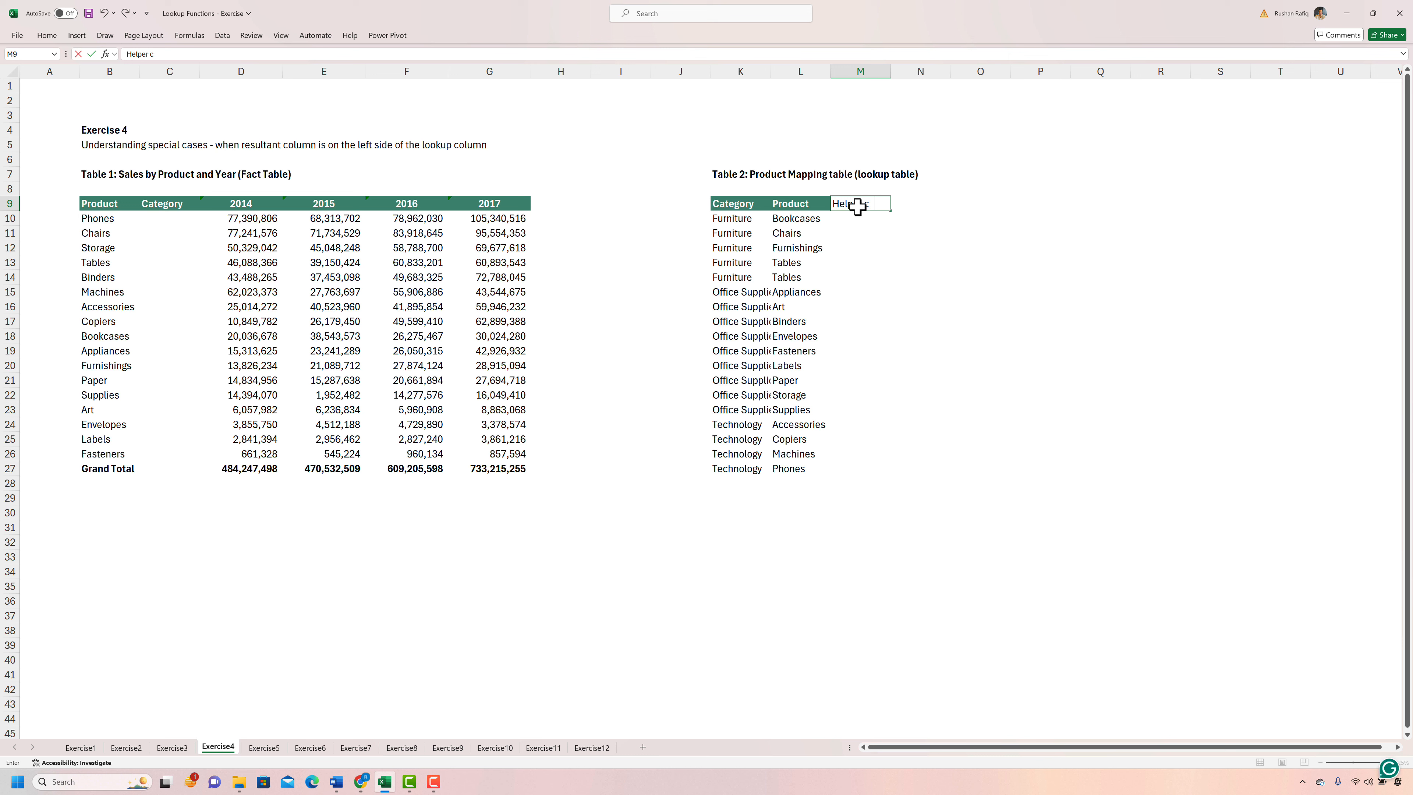
type("eolumn")
key("Return")
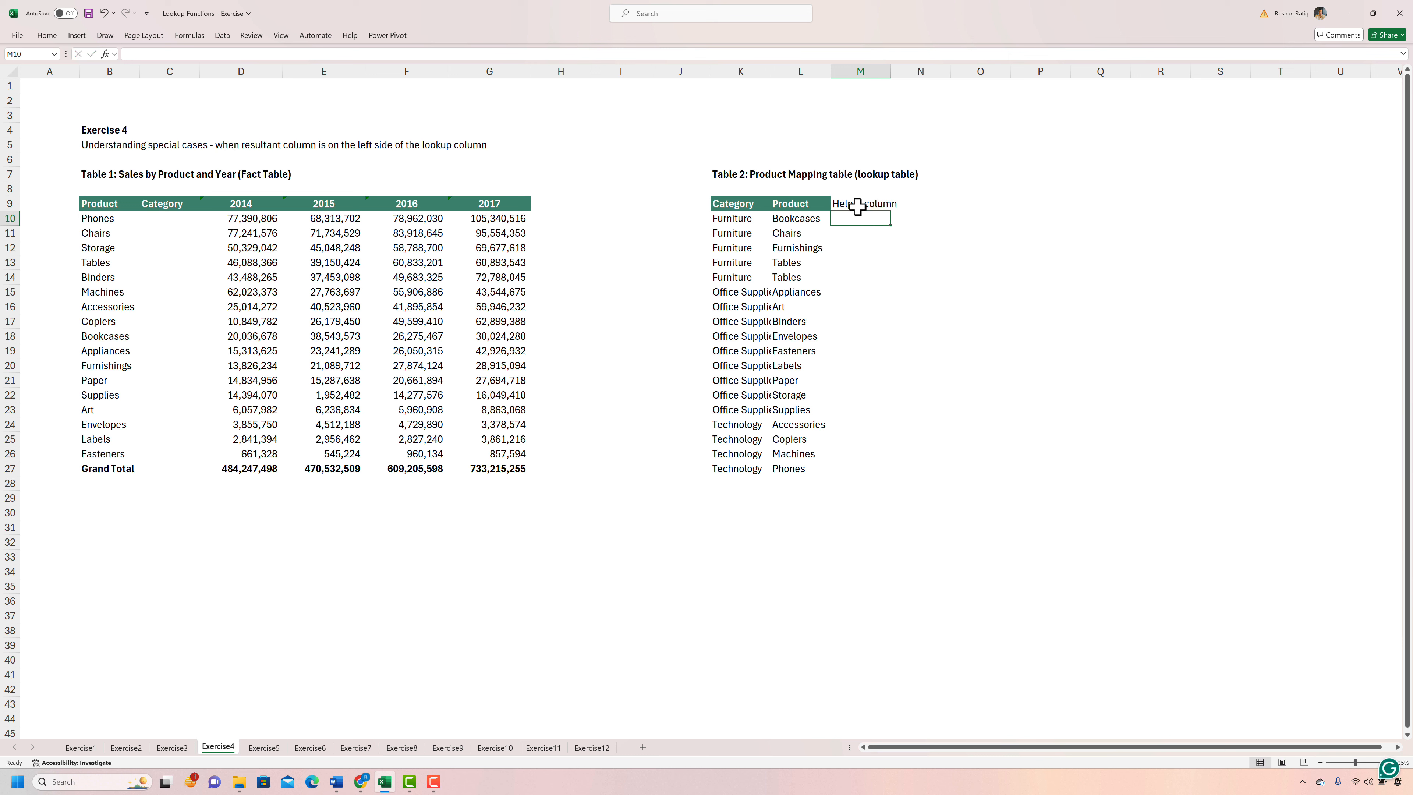
- Reference the category in M10 with =K10 and fill the helper column down to M27
type("=")
key("Left")
key("Left")
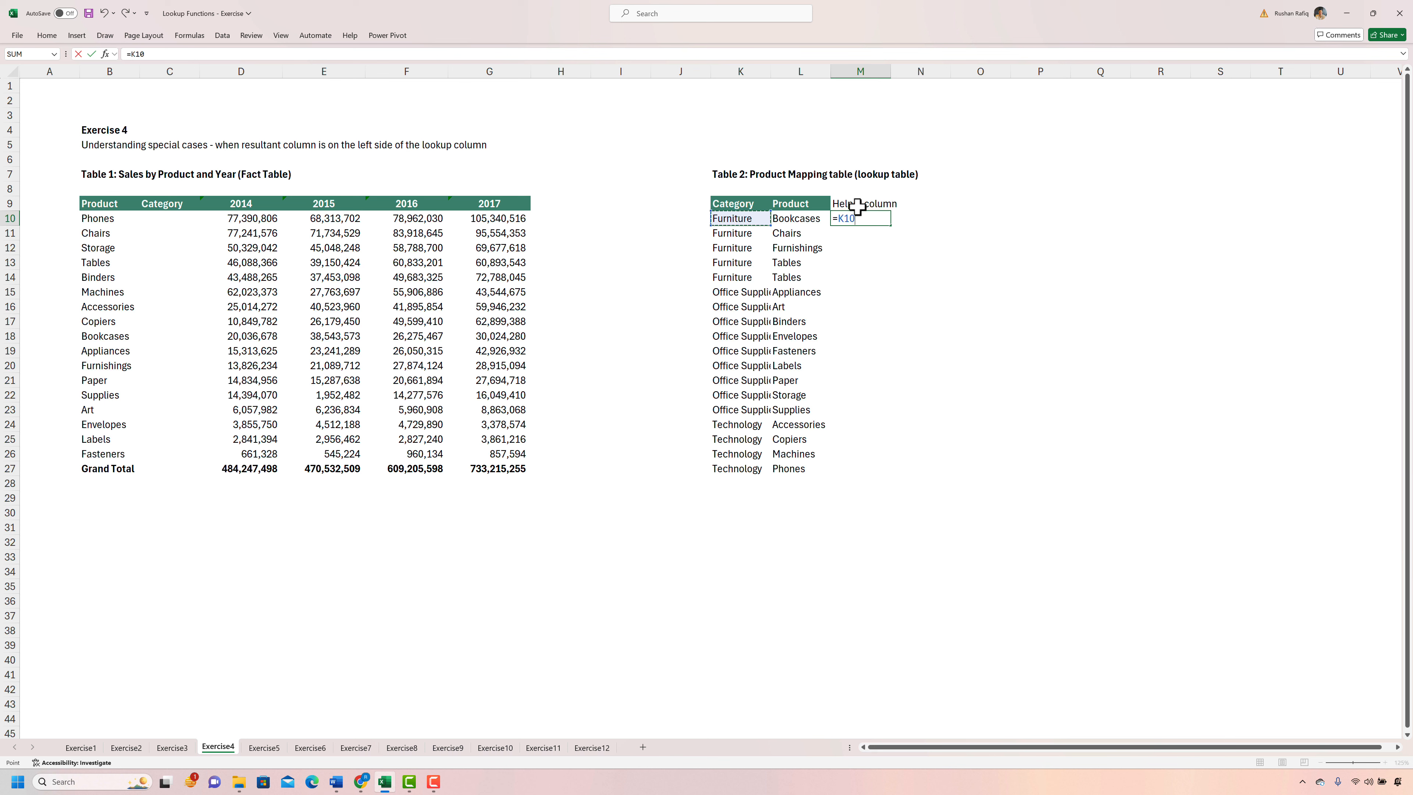
key("Return")
key("Left")
key("ctrl+Down")
key("Right")
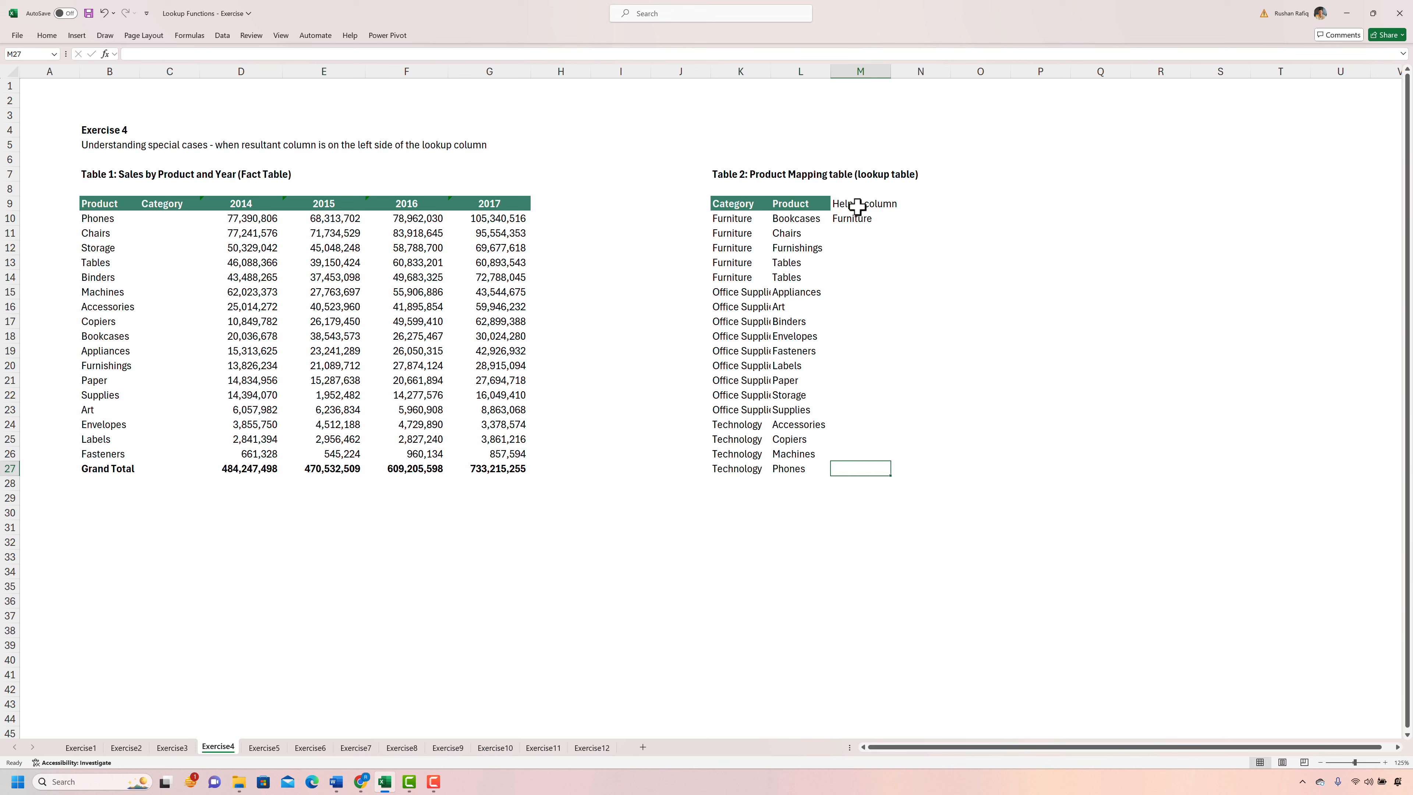
key("ctrl+shift+Up")
key("ctrl+d")
- Write the category lookup =VLOOKUP(B10,L10:M27,2,FALSE) in cell C10 of the sales table
key("ctrl+Left")
key("ctrl+Left")
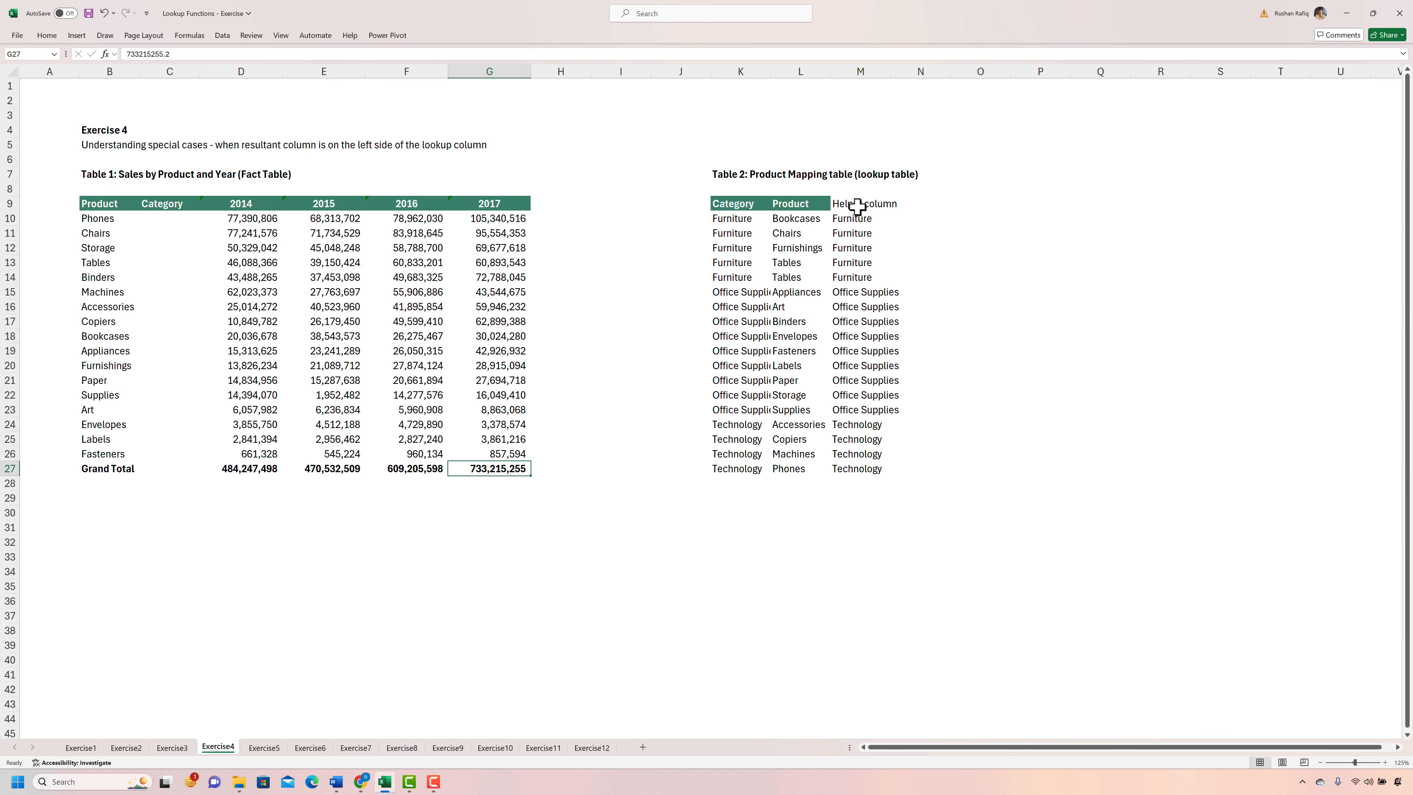
left_click(173, 218)
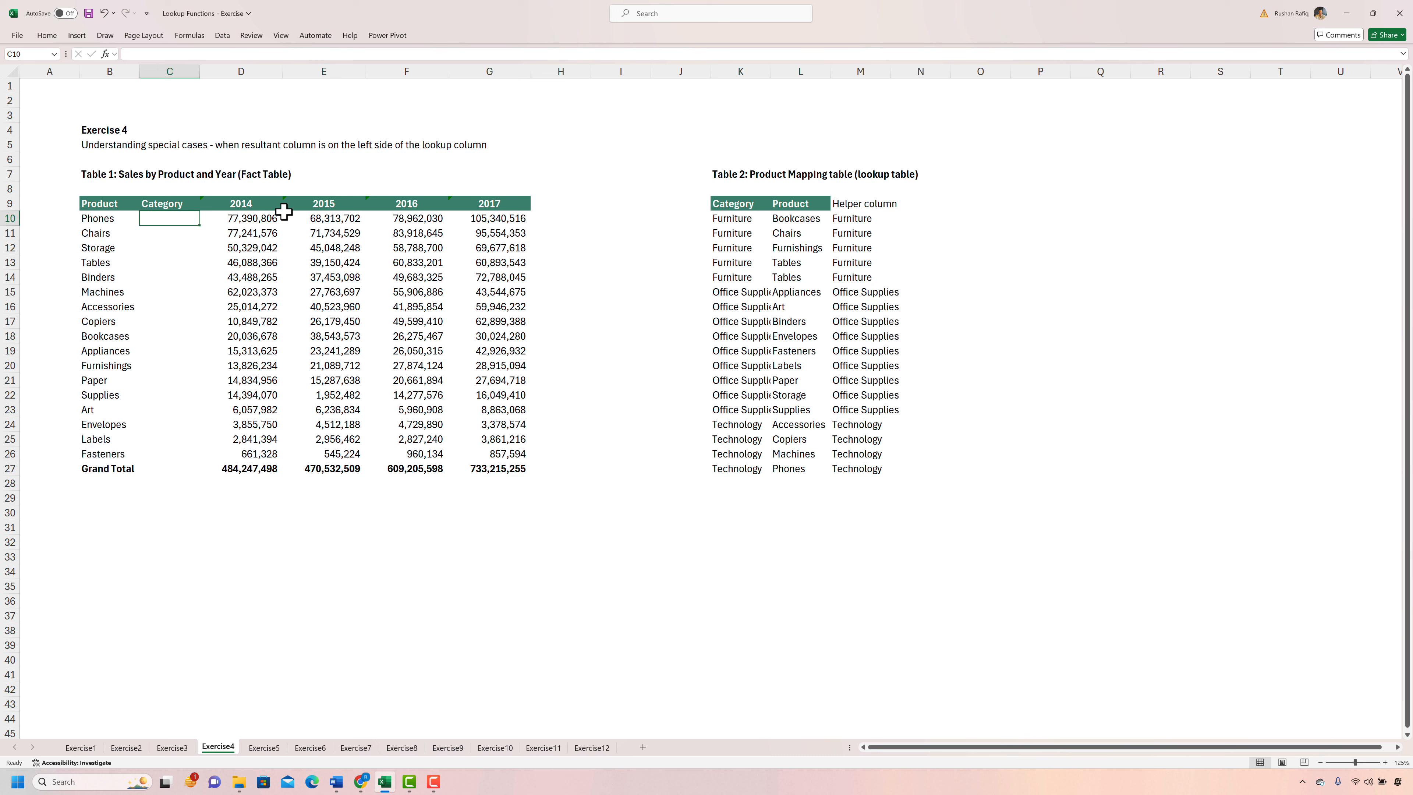
type("=vlook")
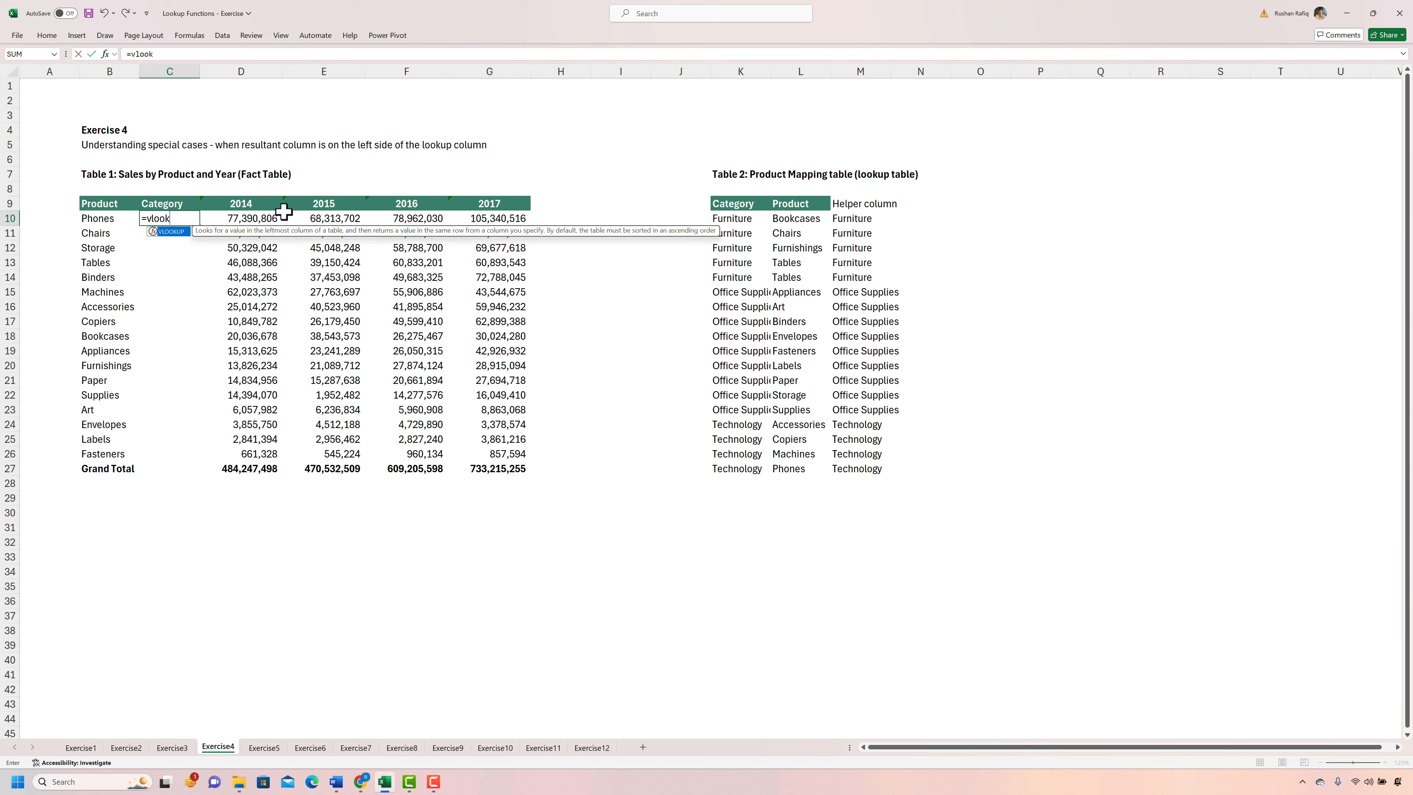
key("Tab")
key("Left")
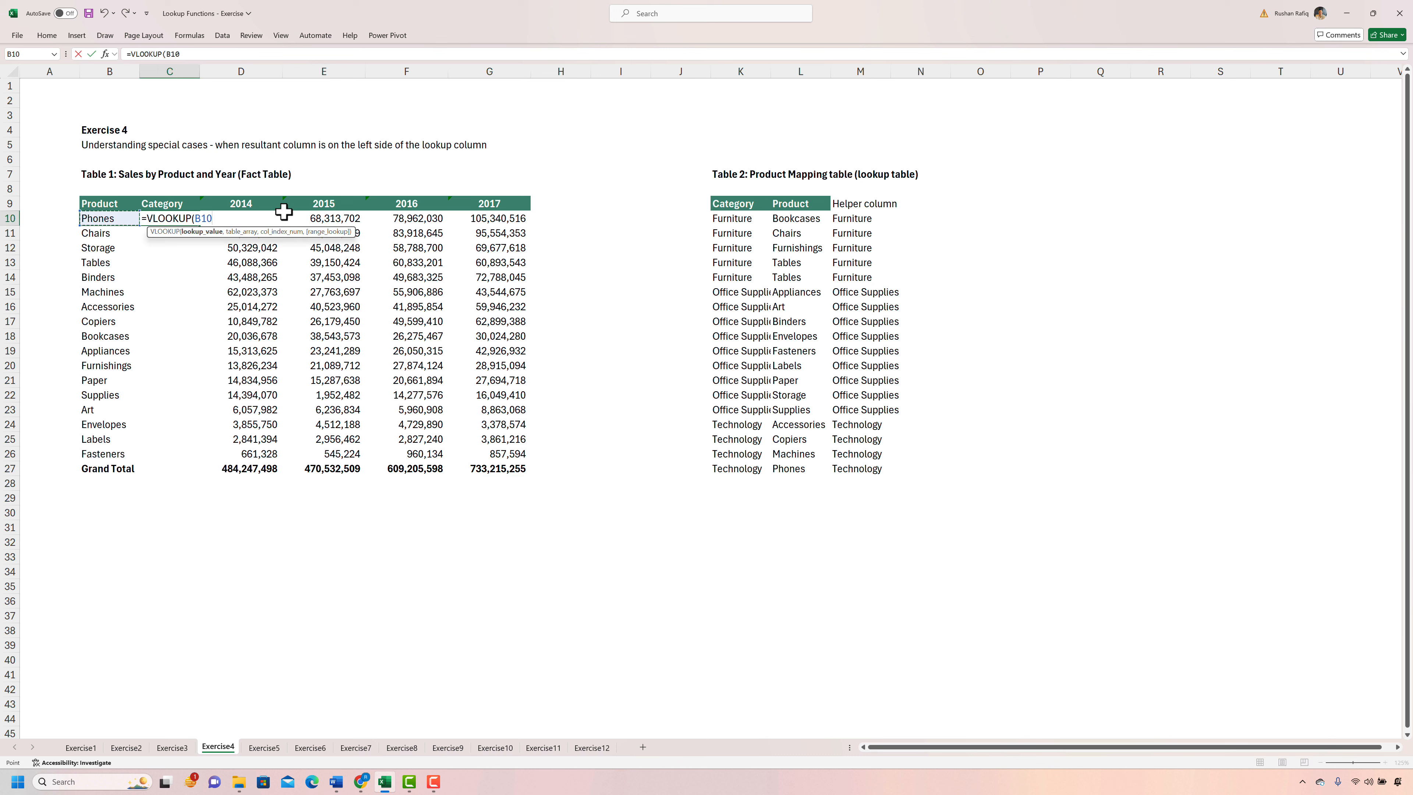
type(",")
left_click_drag(785, 218, 889, 470)
type(",2,")
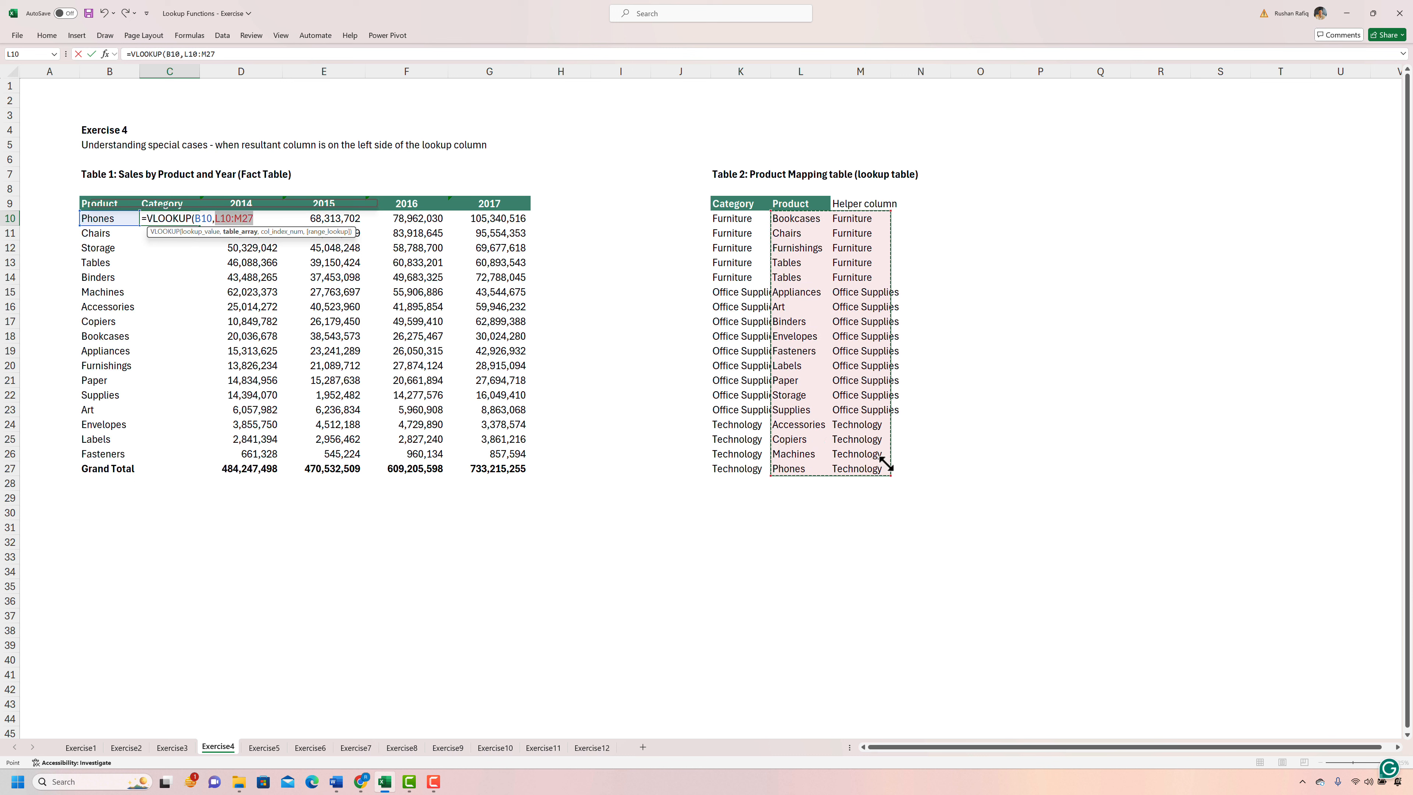
key("Down")
key("BackSpace")
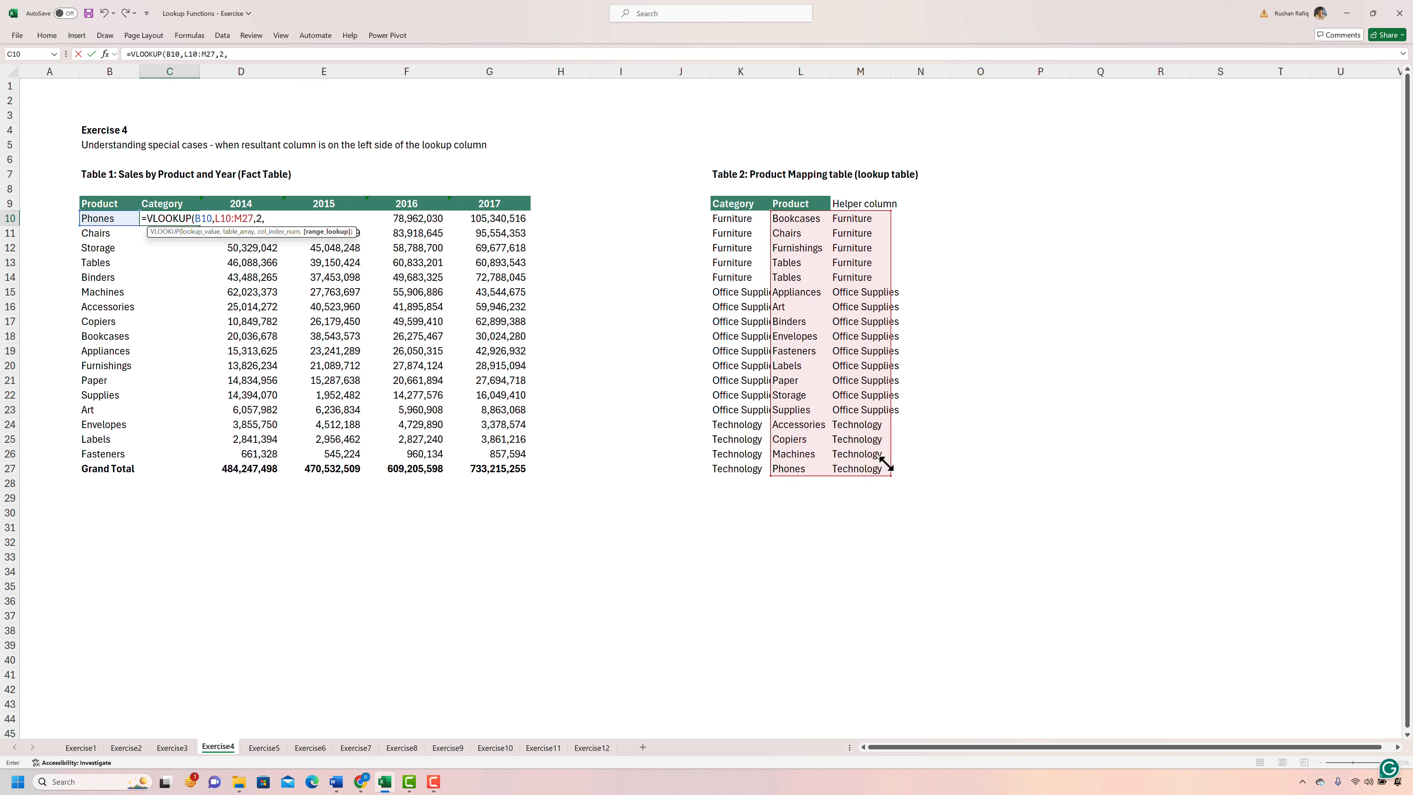
type("false)")
key("ctrl+Return")
- Make the lookup range in the C10 formula absolute as $L$10:$M$27 and commit the formula
key("F2")
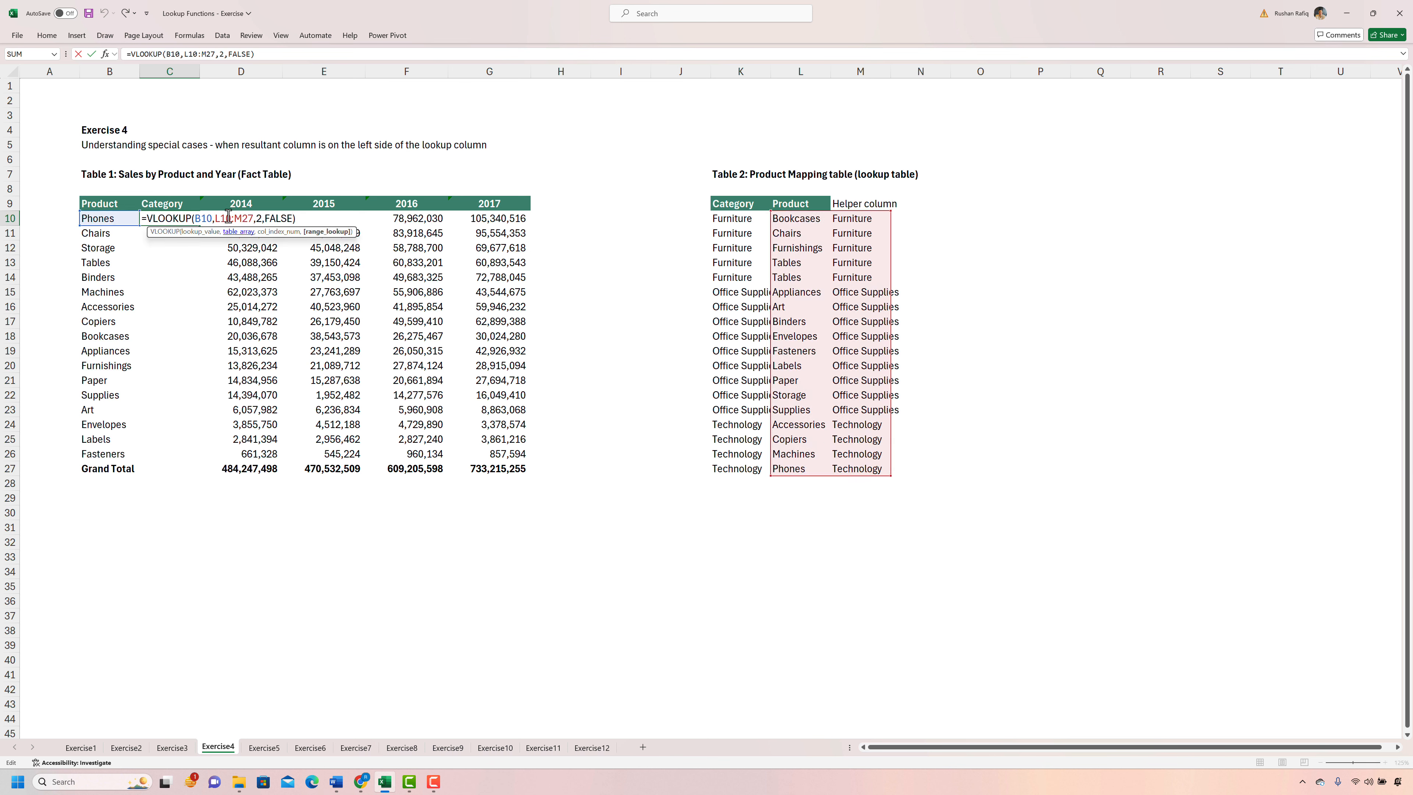
left_click(224, 219)
key("F4")
left_click(252, 218)
key("F4")
key("Return")
- Fill the VLOOKUP category formula from C10 down to C26, stopping above the Grand Total row
key("Right")
key("ctrl+Down")
key("Left")
key("Up")
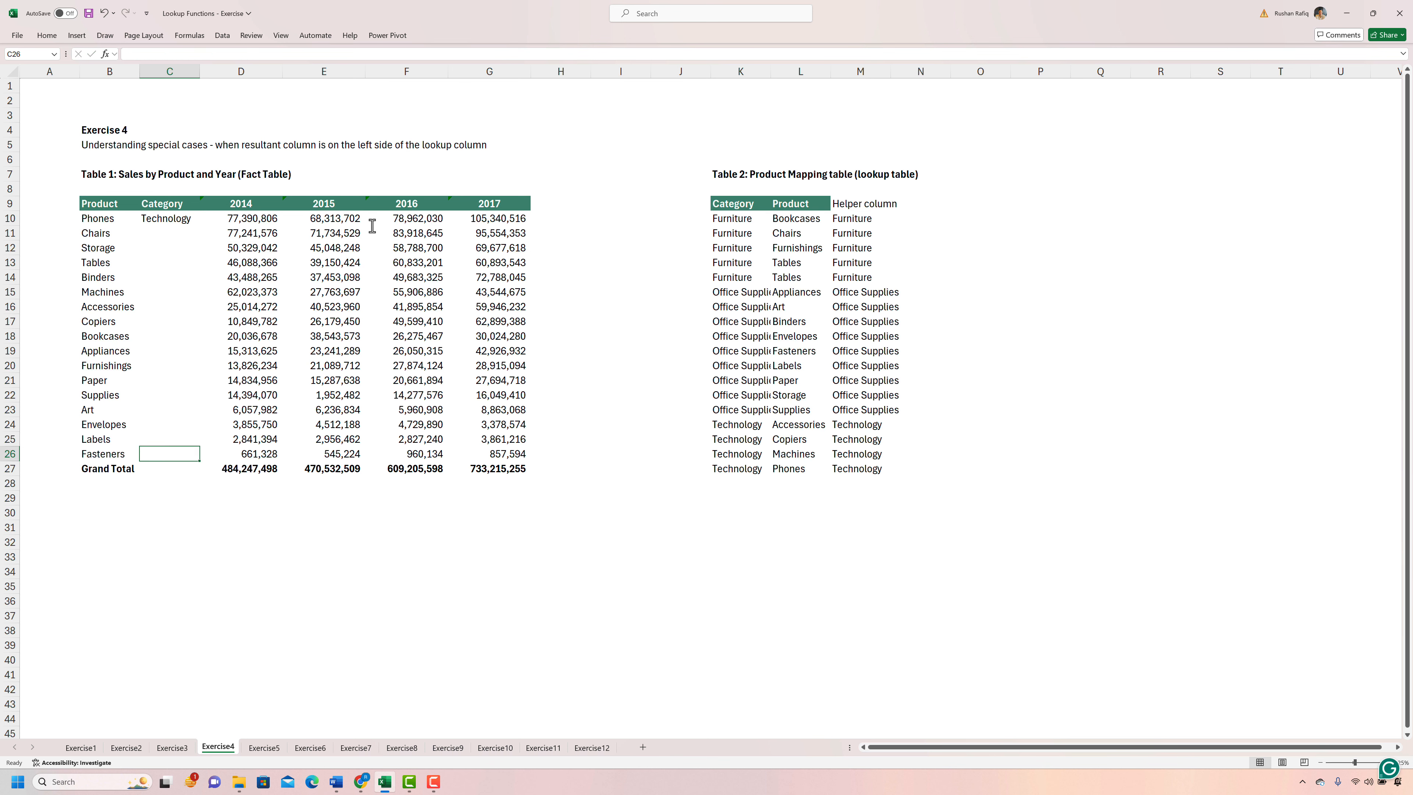
key("ctrl+shift+Up")
key("ctrl+d")
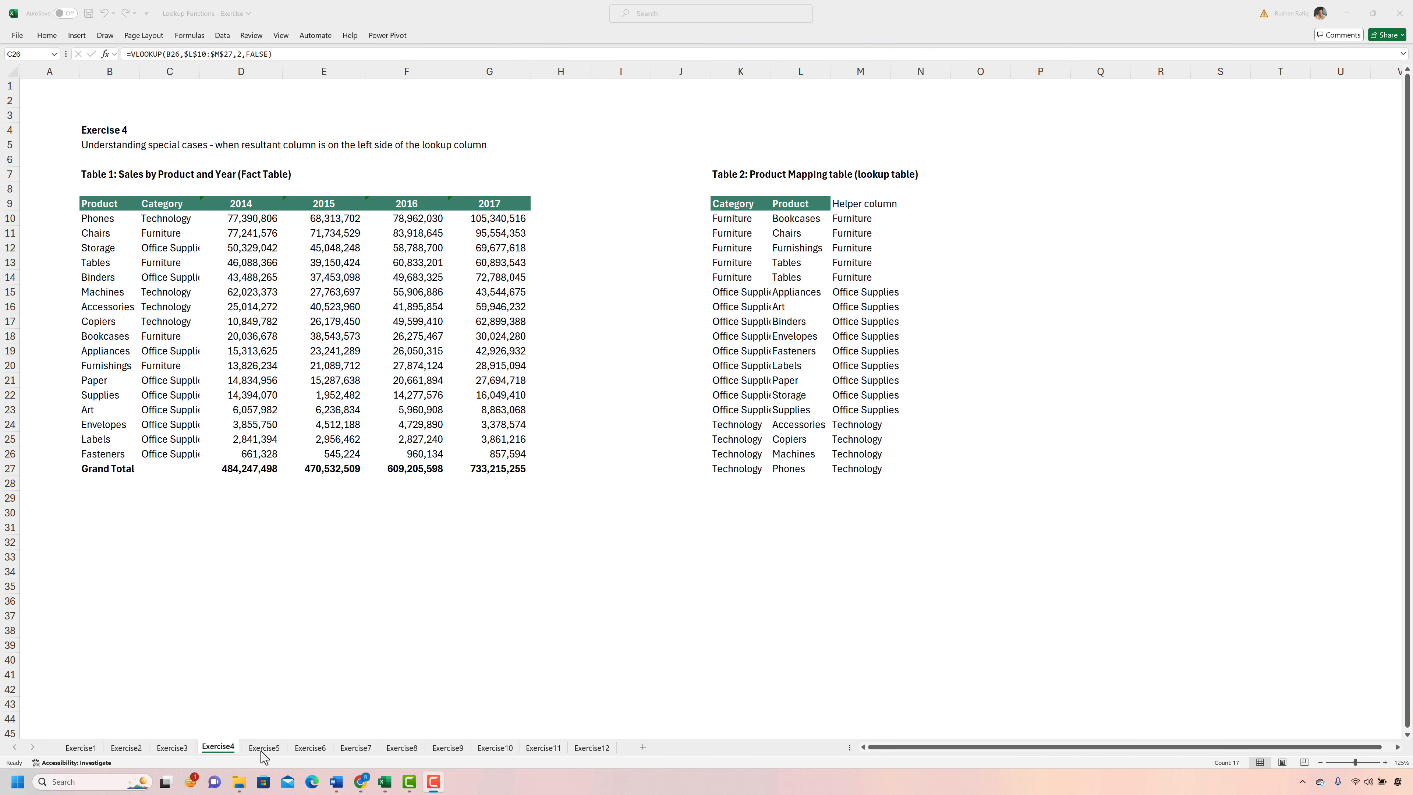
- On the Exercise5 sheet, write the category lookup =XLOOKUP(B10,L10:L26,K10:K26) in cell C10
left_click(261, 751)
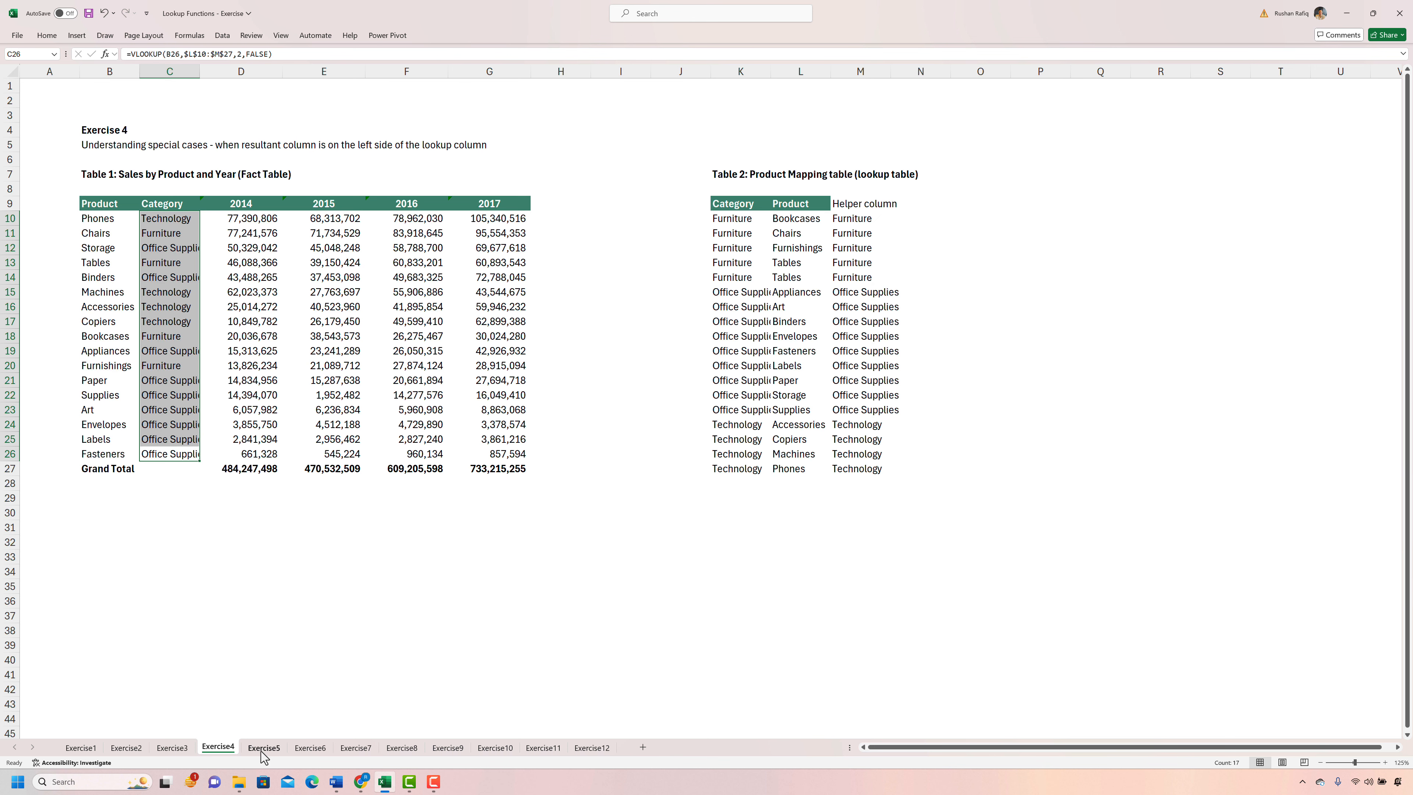
left_click(263, 748)
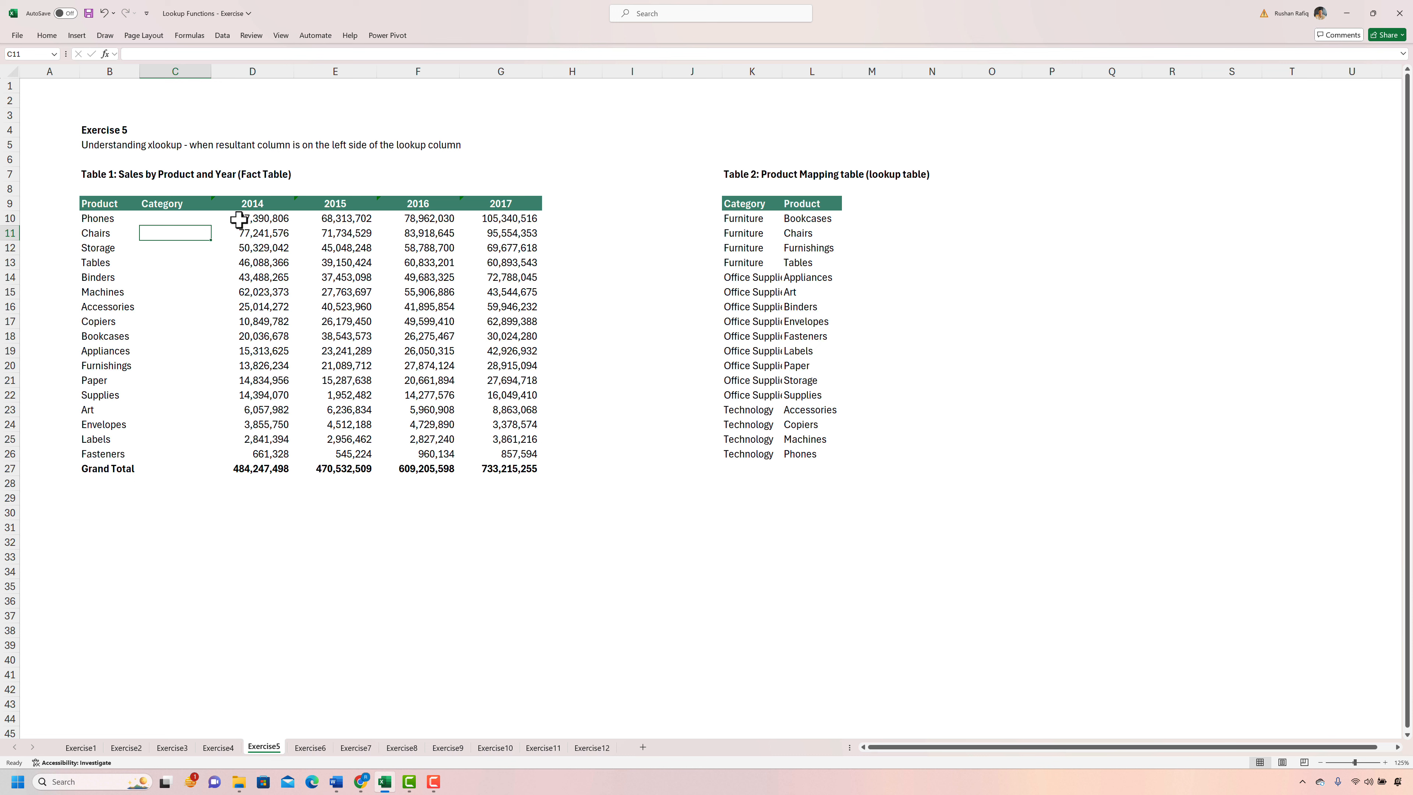
left_click(187, 218)
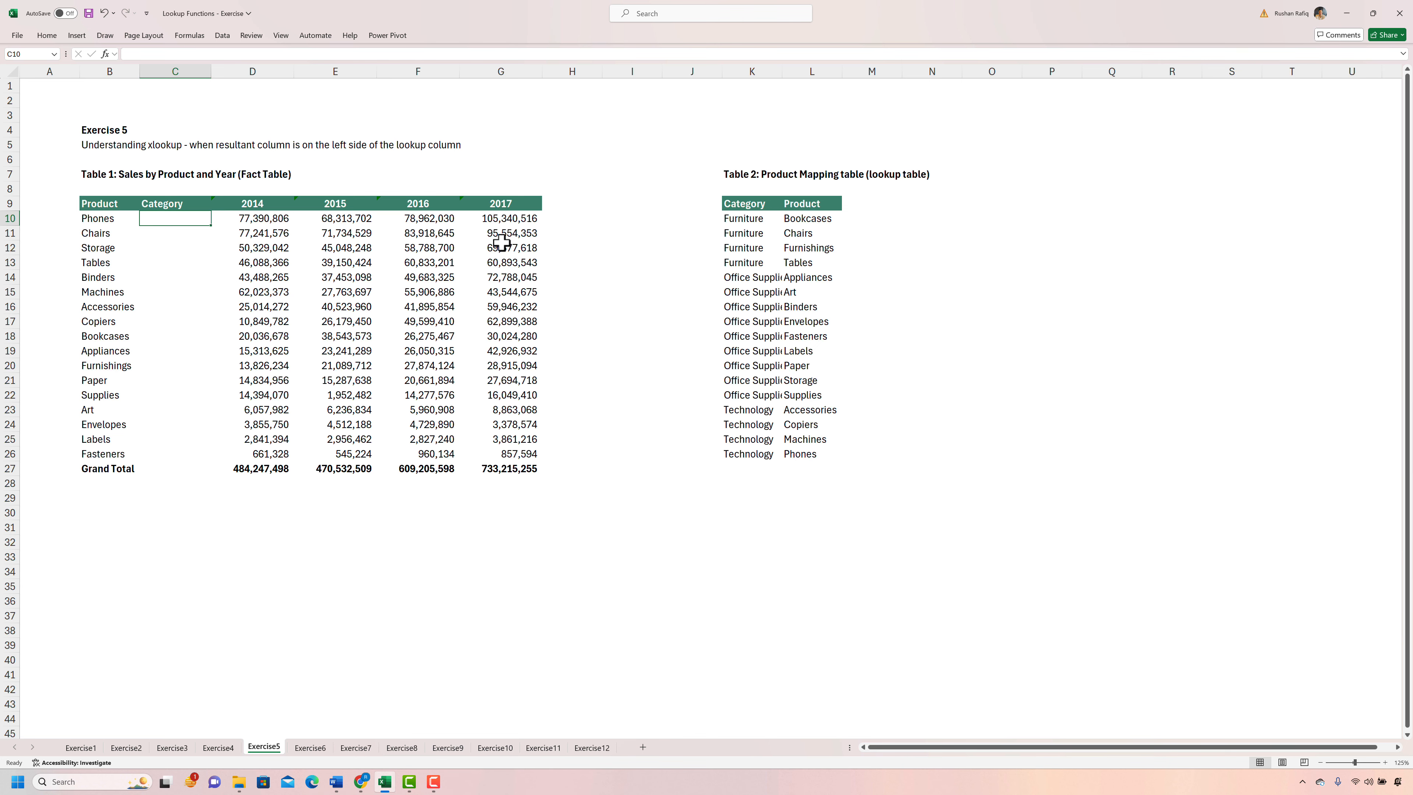
type("=xlo")
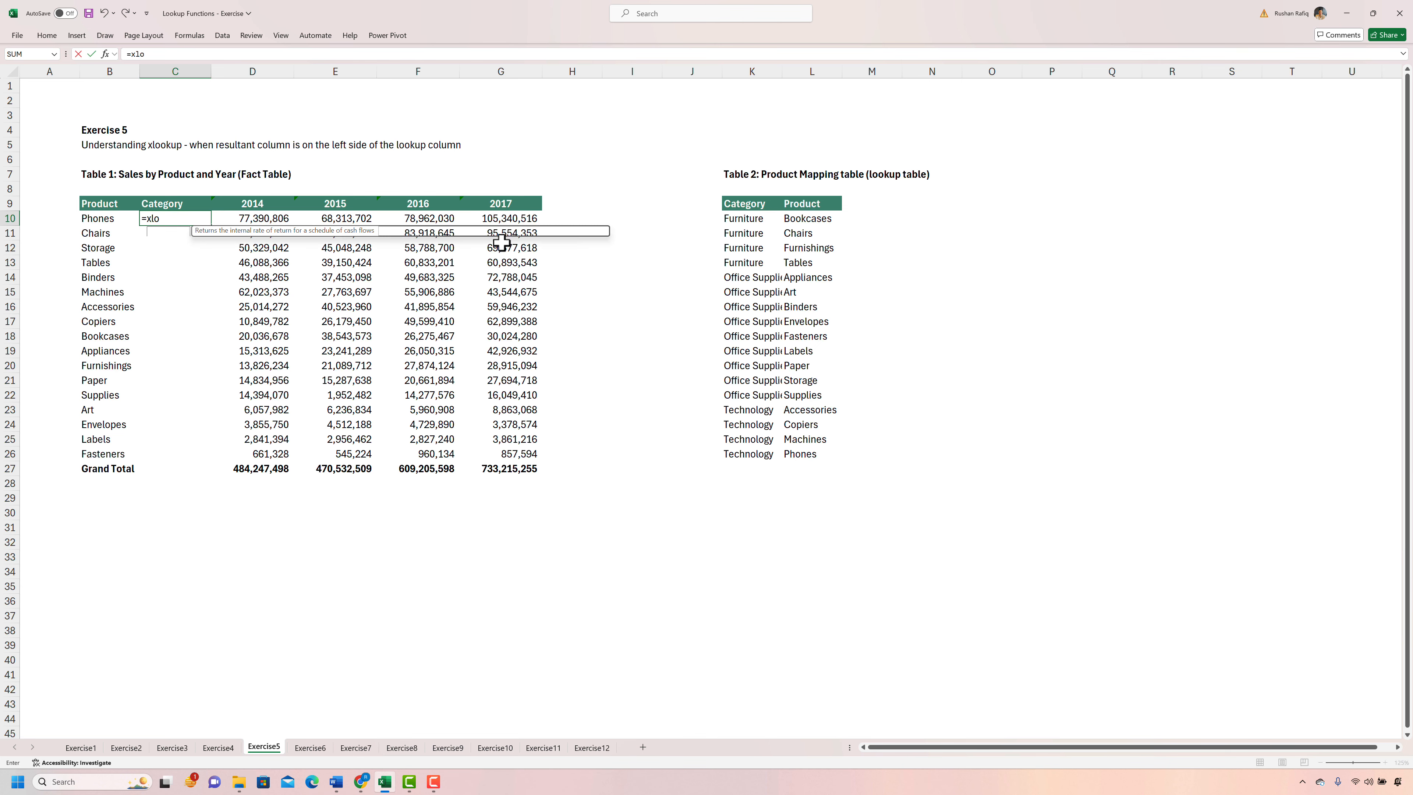
key("Tab")
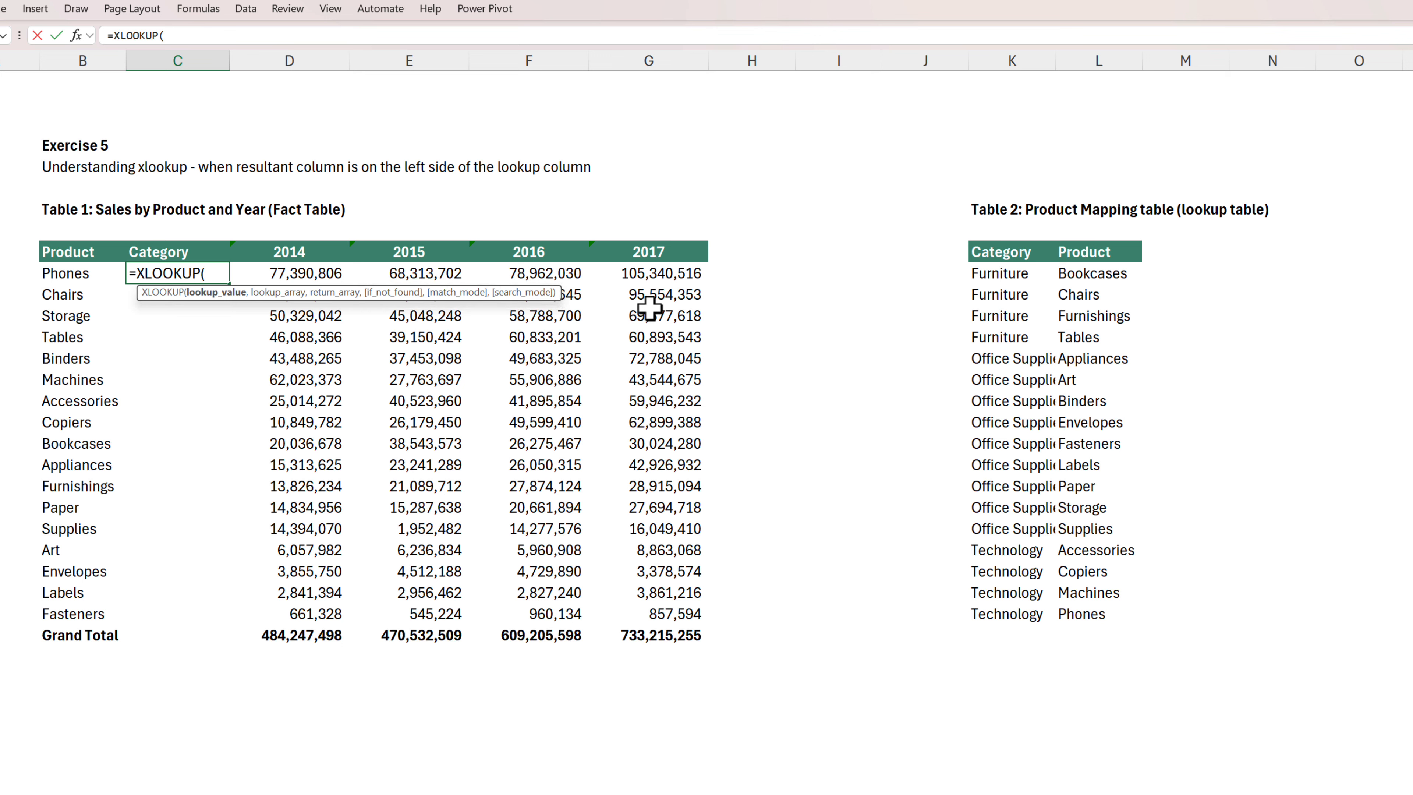
left_click(80, 278)
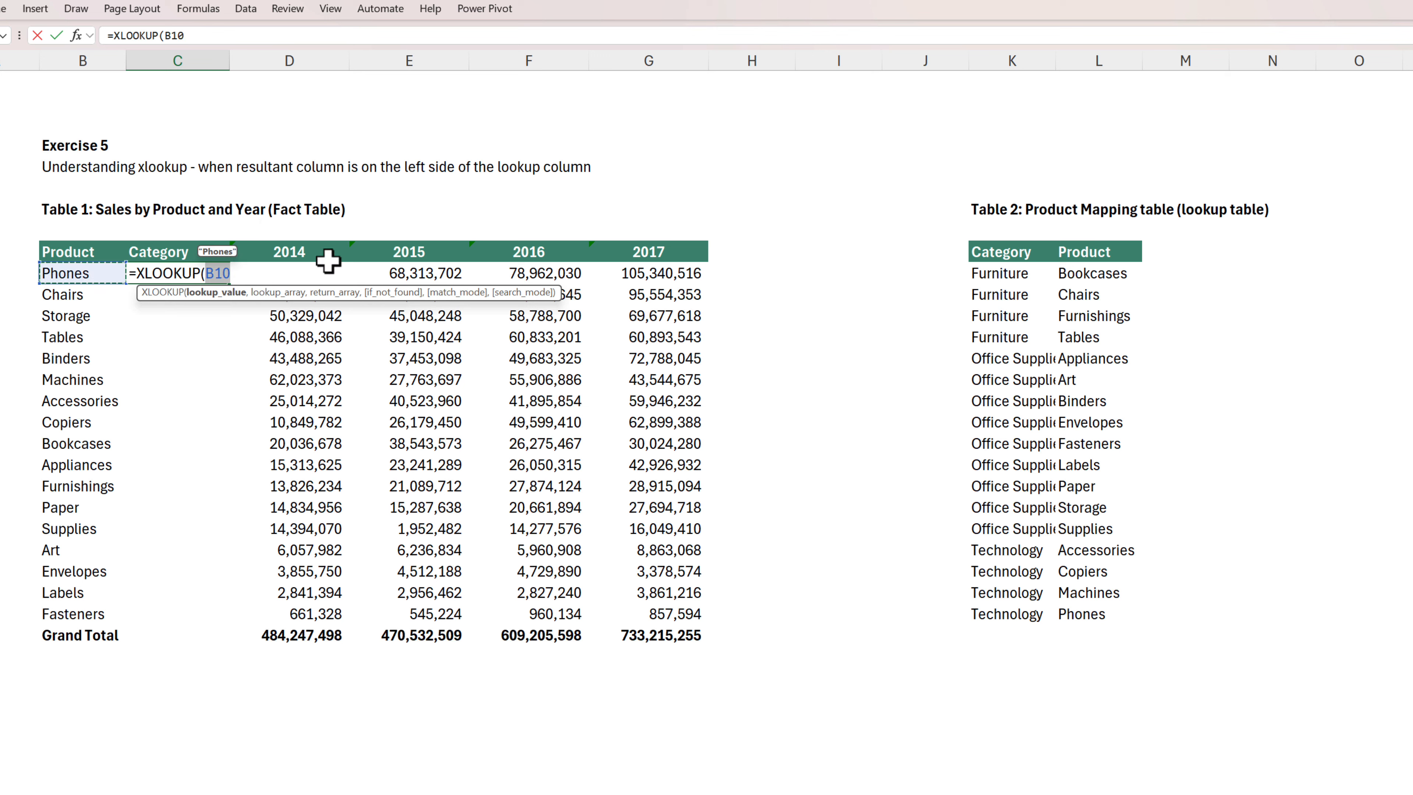
type(",")
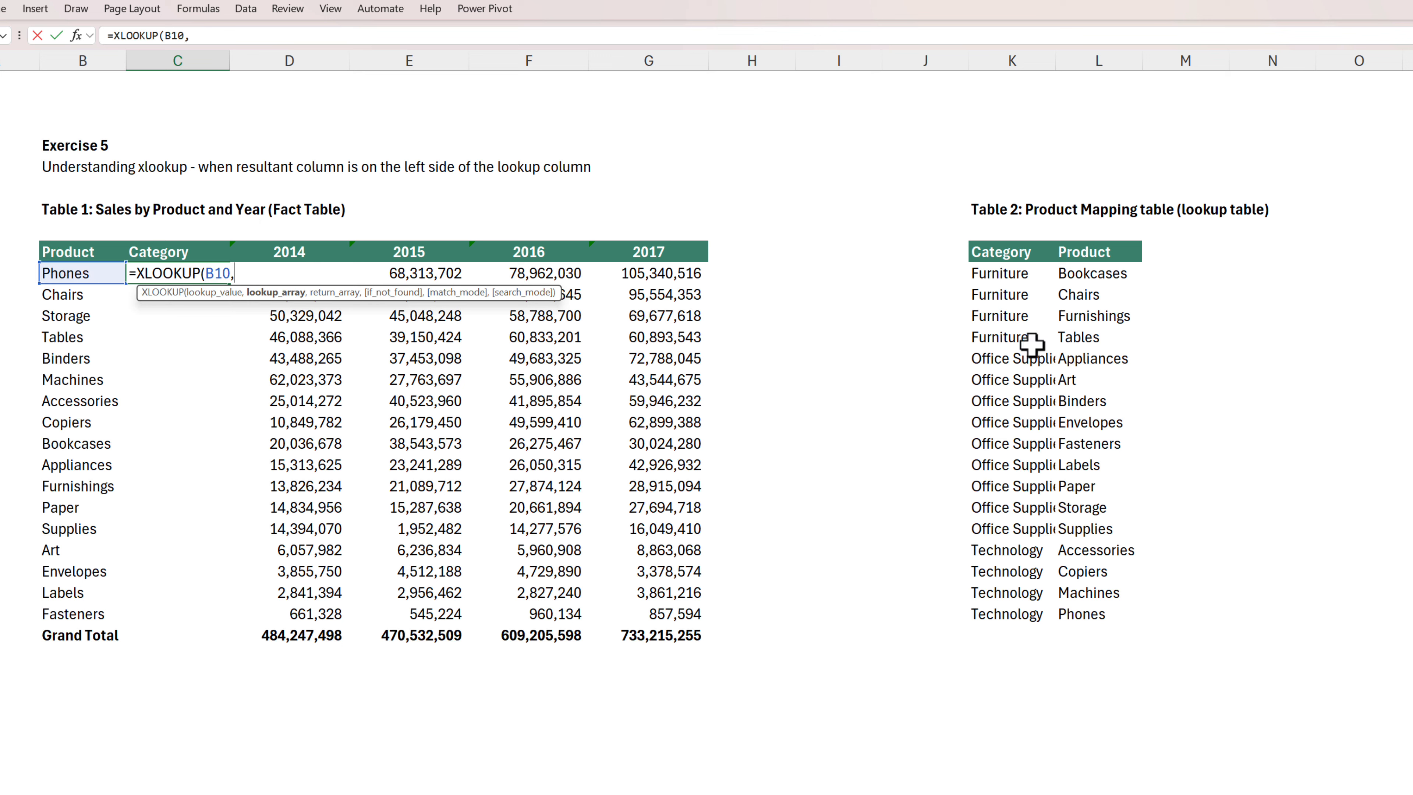
left_click_drag(1082, 278, 1080, 618)
type(",")
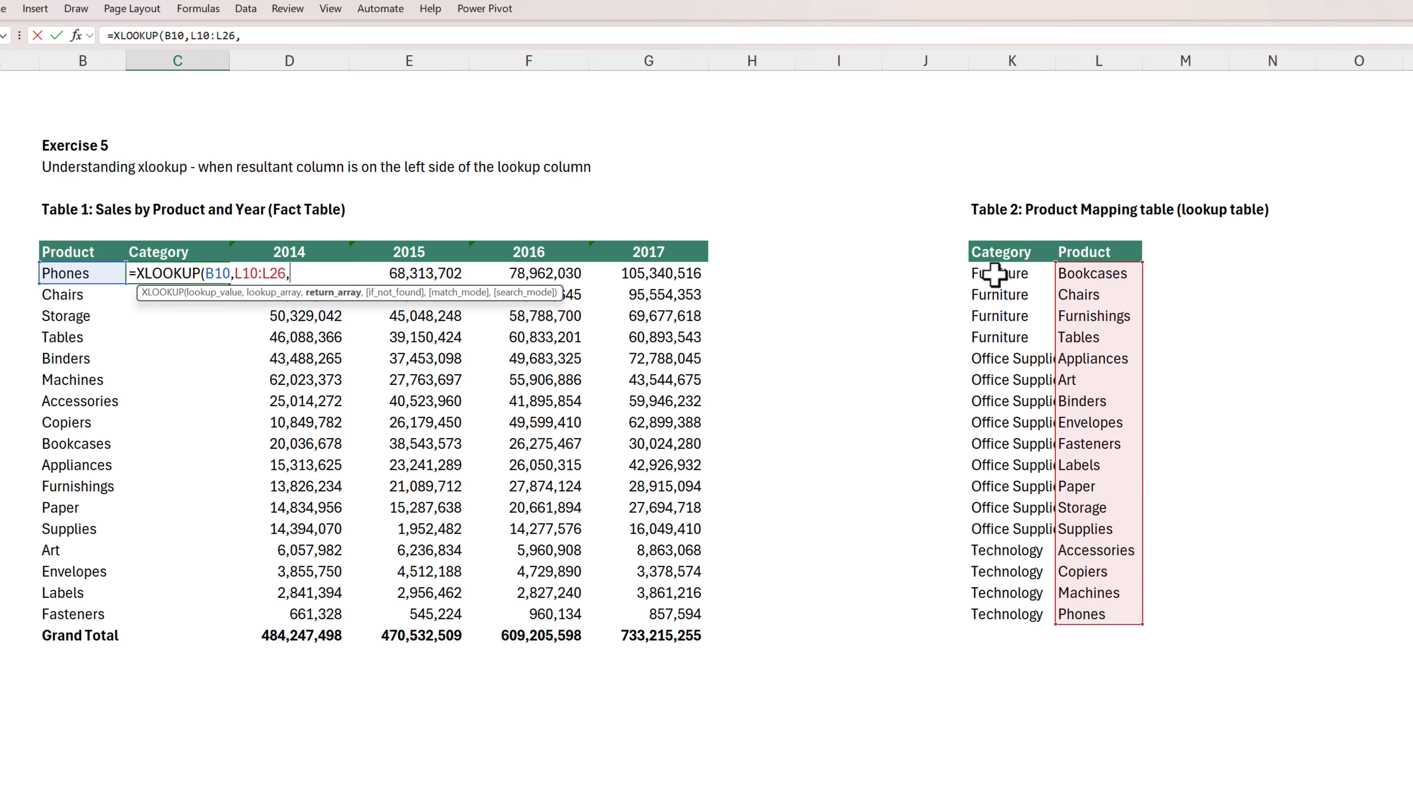
left_click_drag(995, 274, 1030, 629)
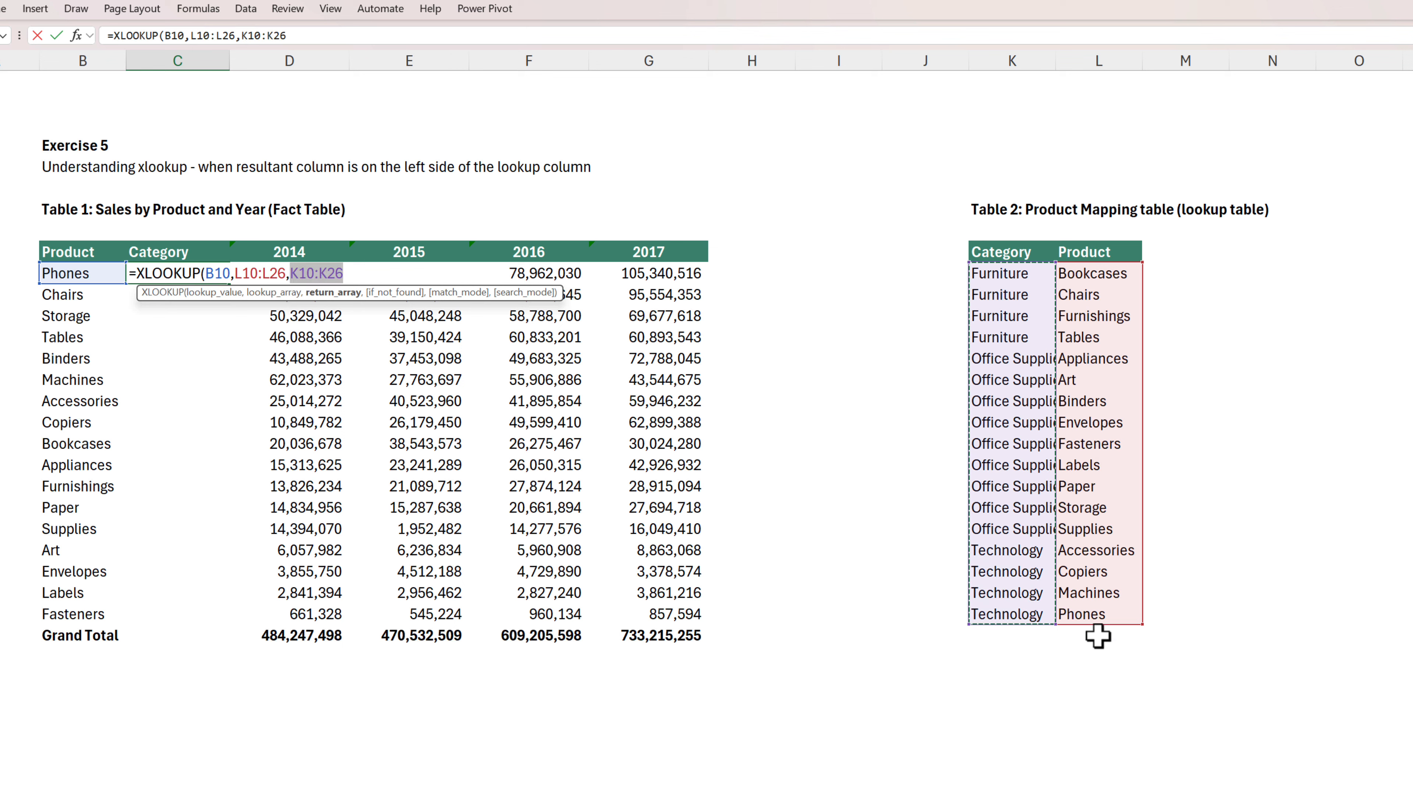
type(")")
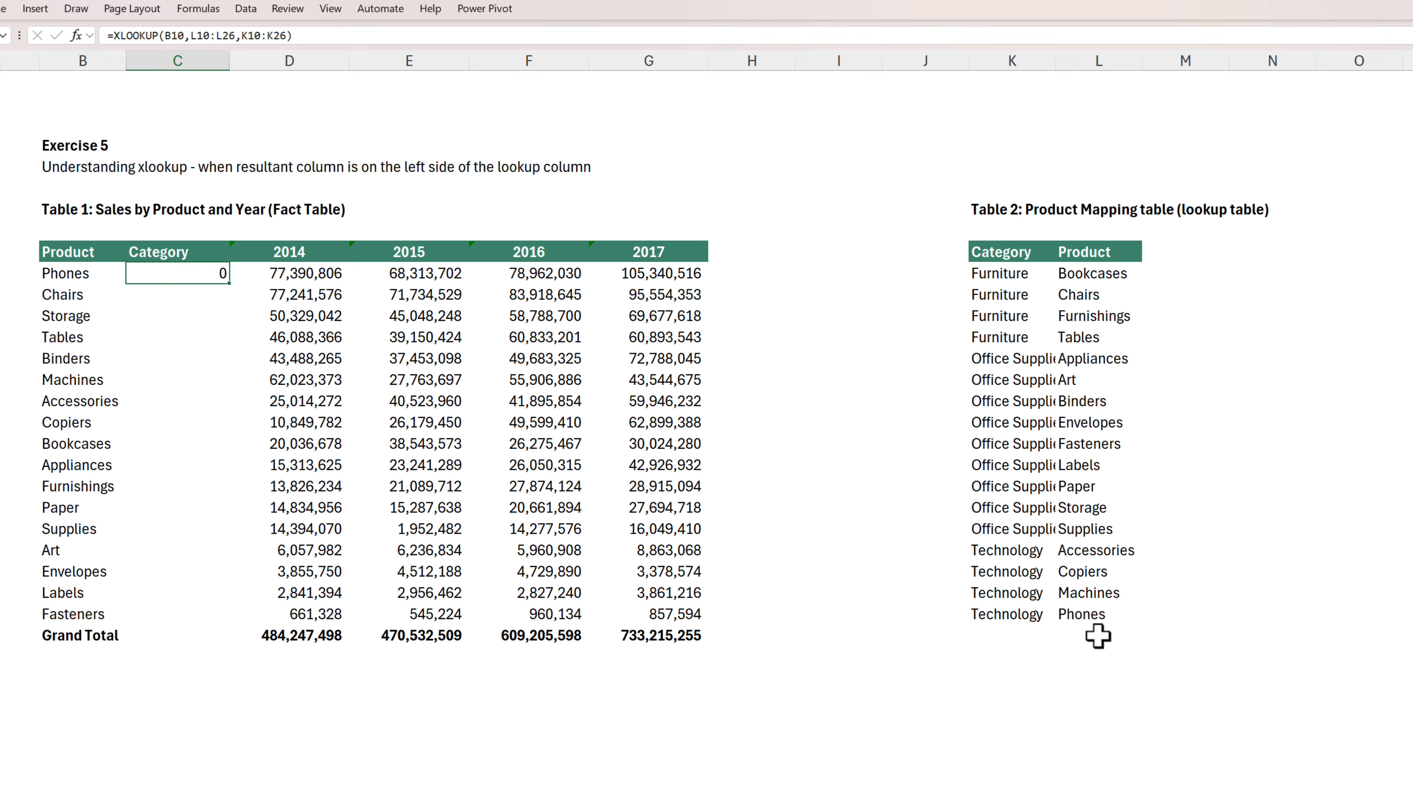
- Make the XLOOKUP arrays in C10 absolute as $L$10:$L$26 and $K$10:$K$26 and commit the formula
key("F2")
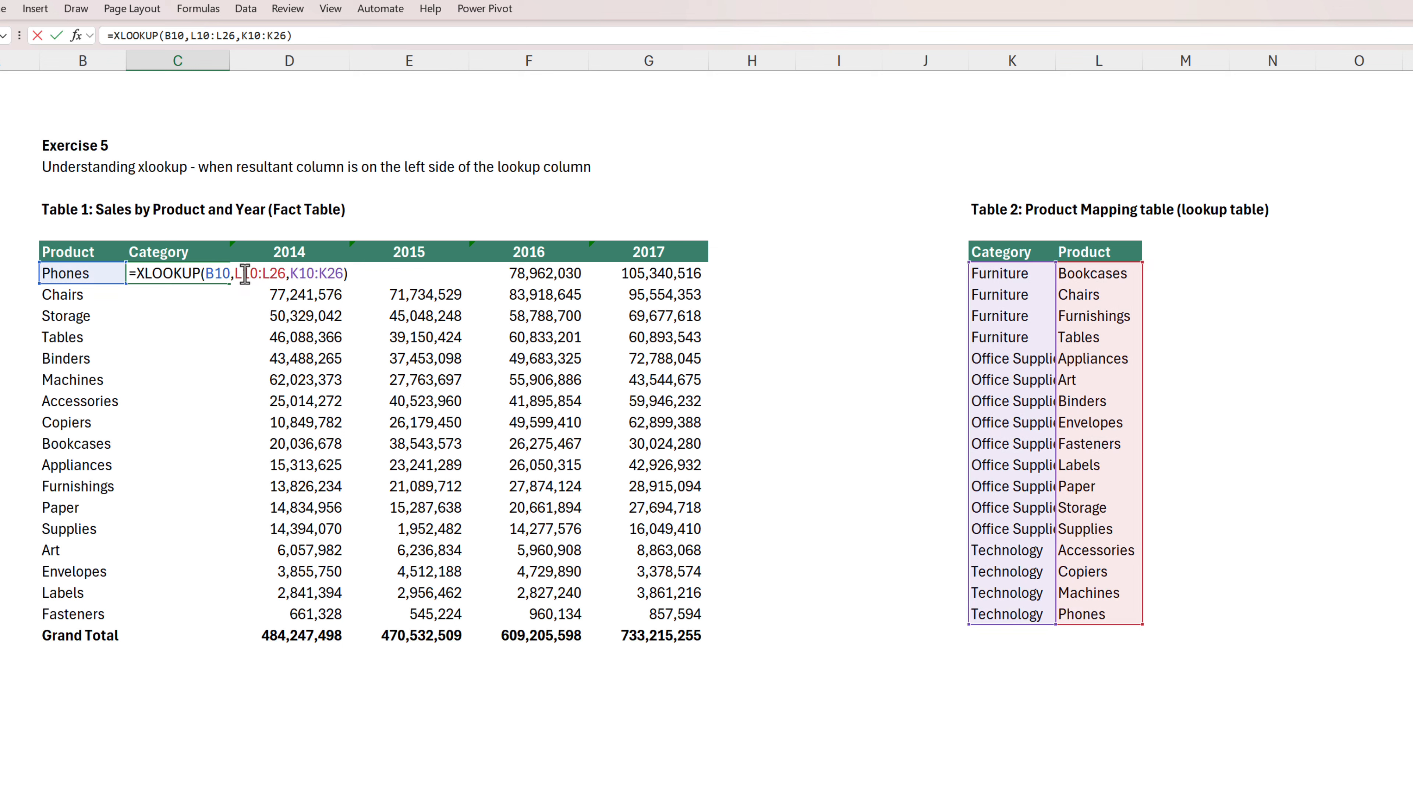
left_click(244, 274)
key("F4")
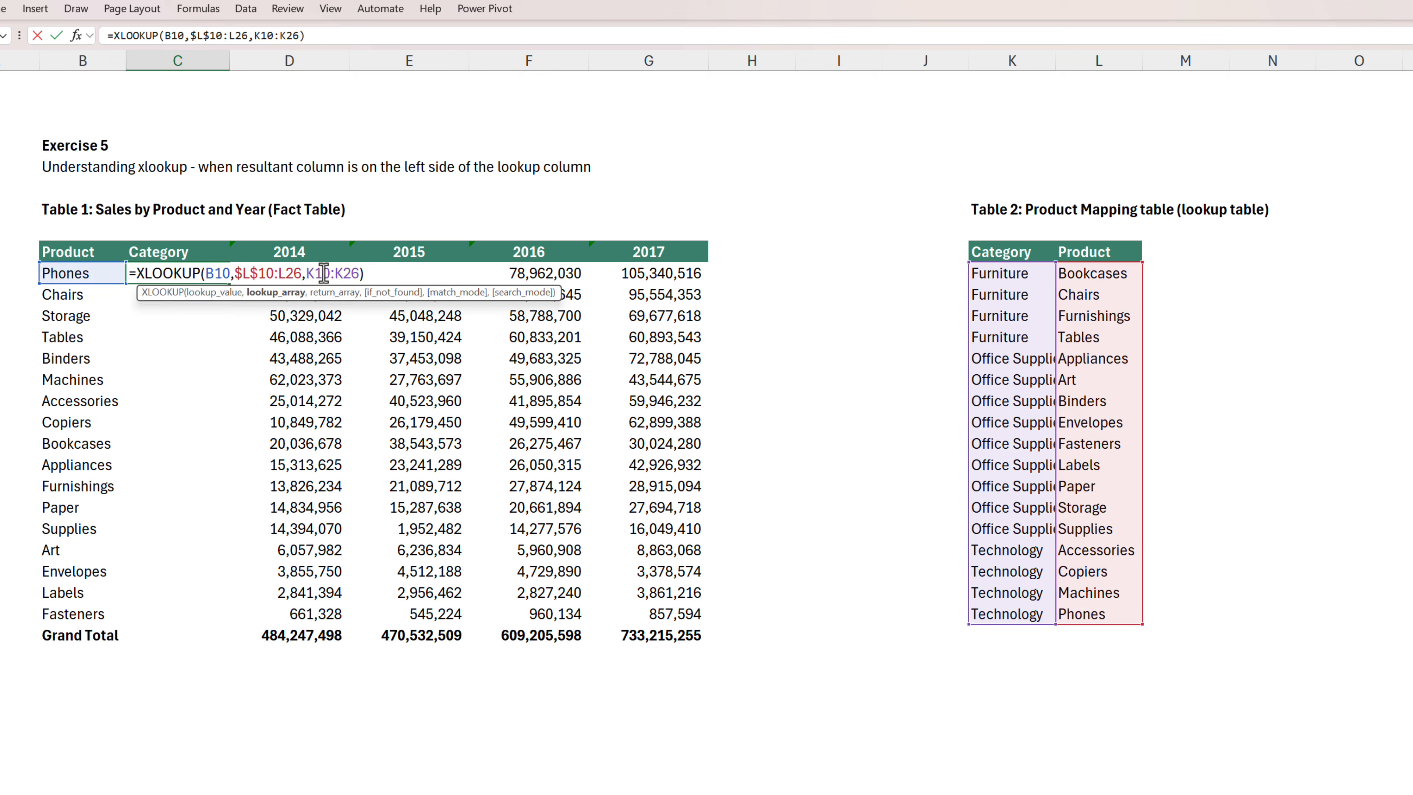
key("F4")
left_click(366, 273)
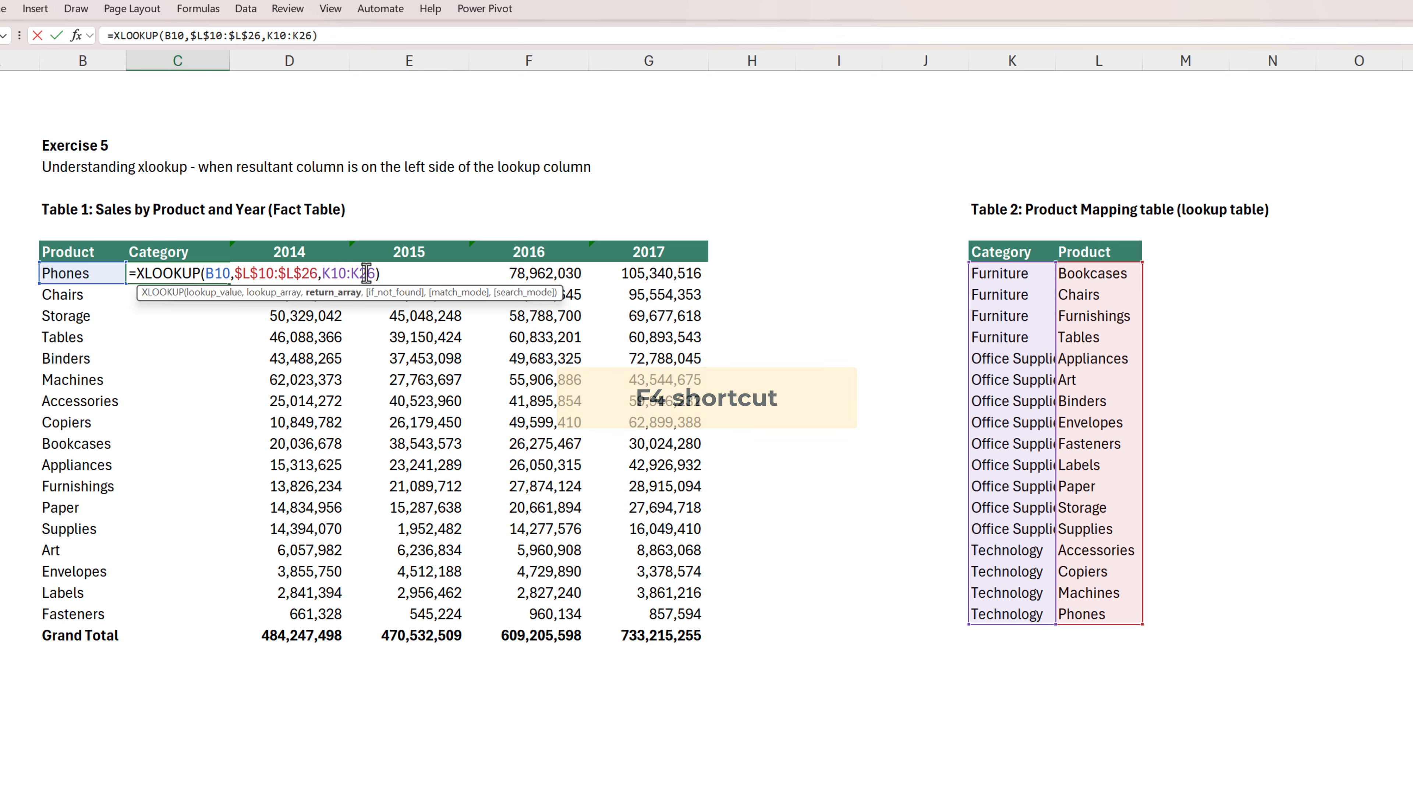
key("F4")
key("F4")
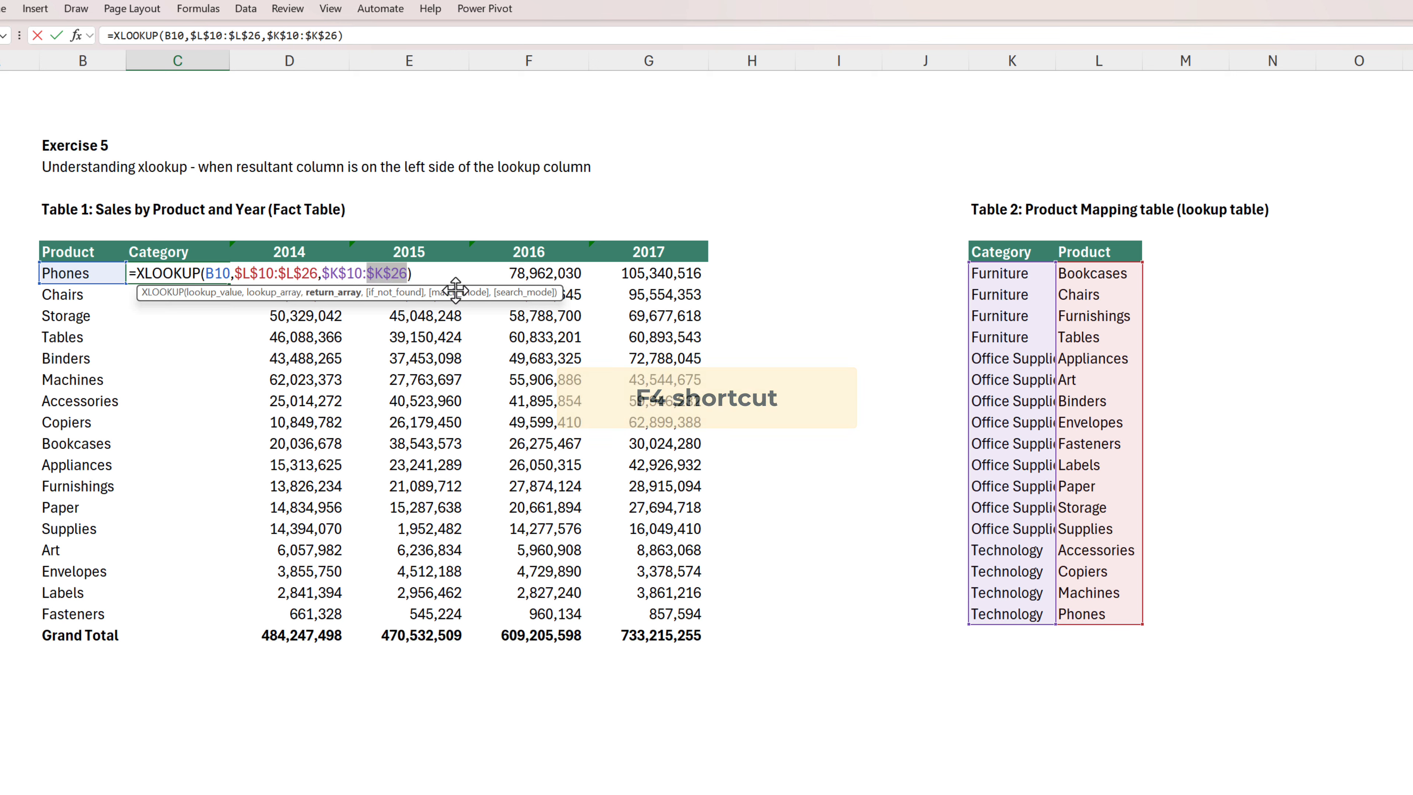
key("Return")
- Fill the XLOOKUP category formula from C10 down to C26 in the Exercise5 sales table
key("Right")
key("ctrl+Down")
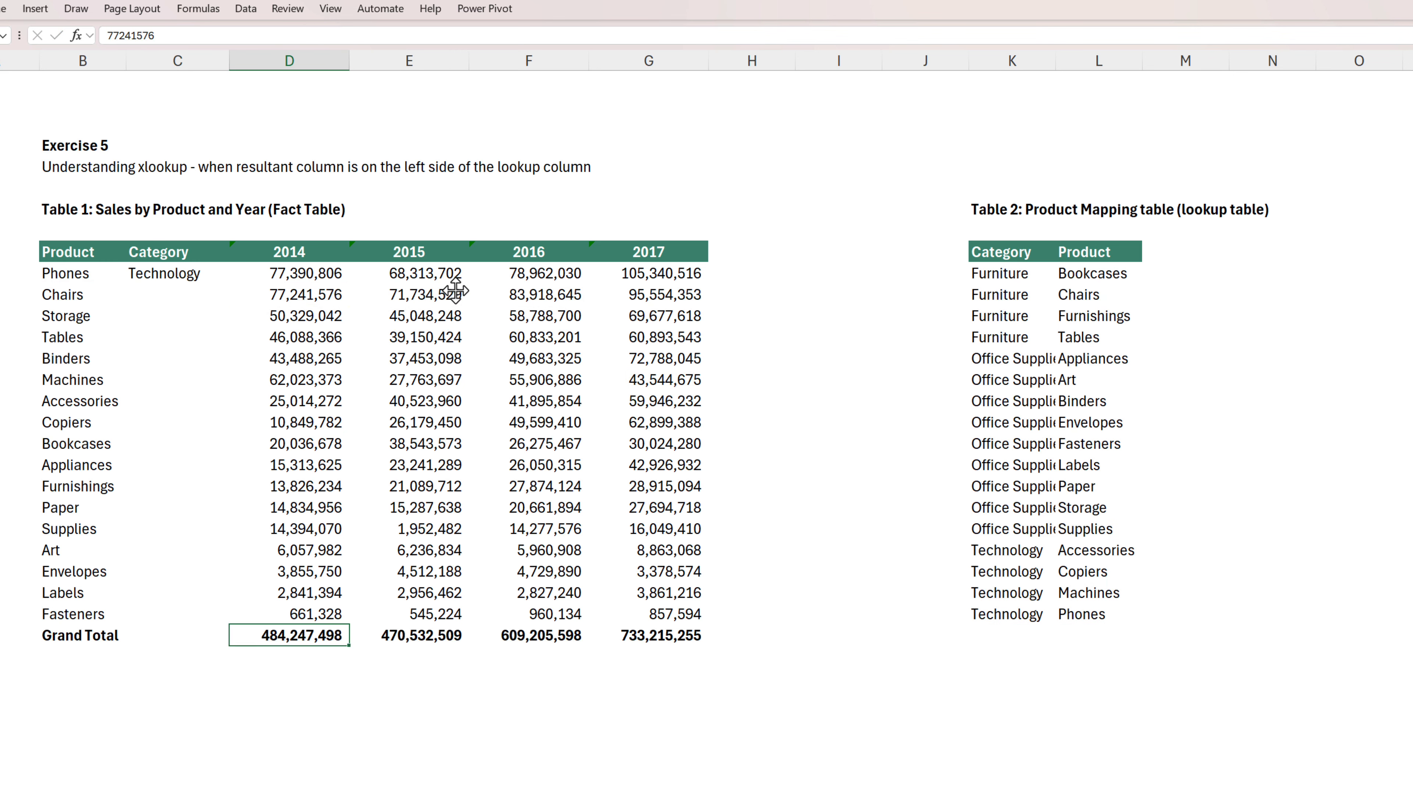
key("Left")
key("Up")
key("ctrl+shift+Up")
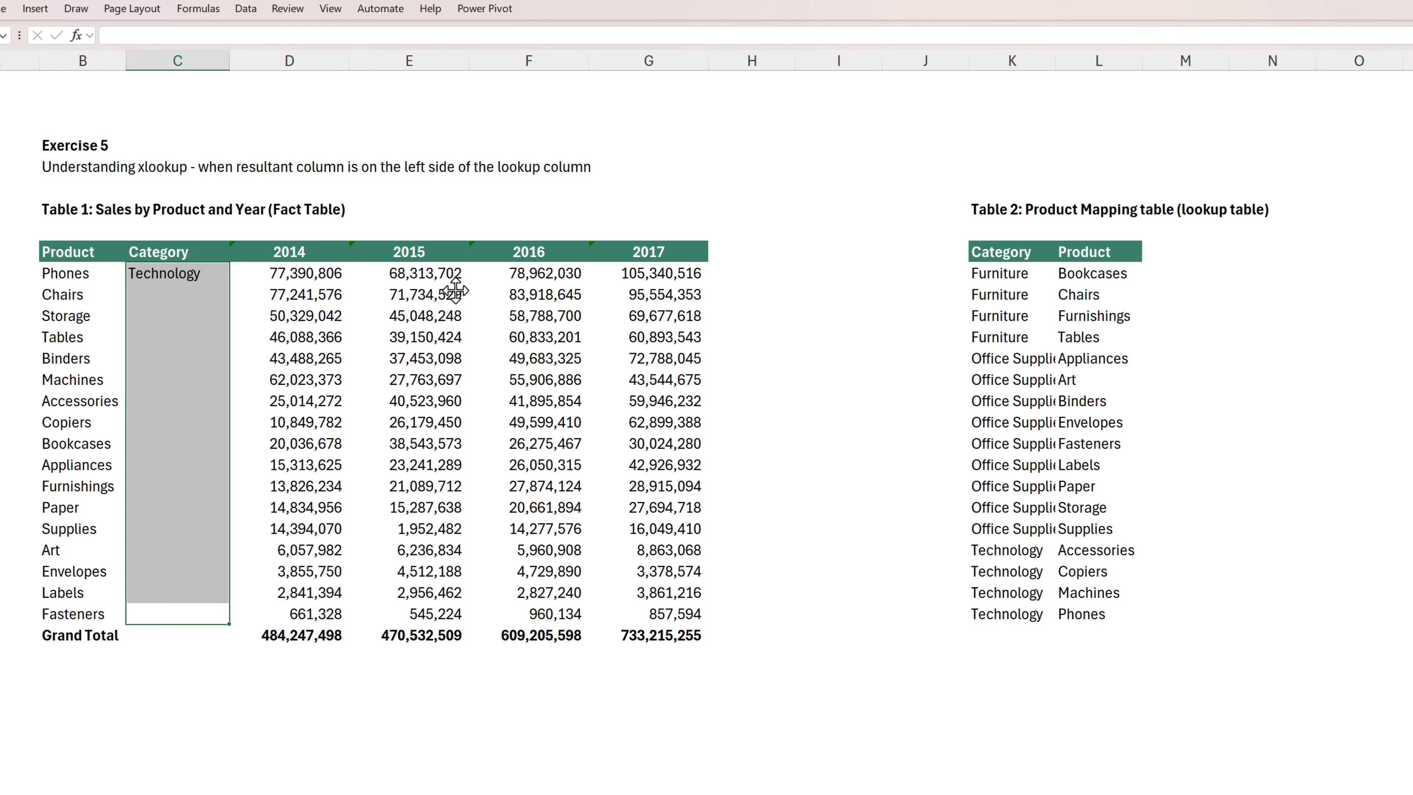
key("ctrl+d")
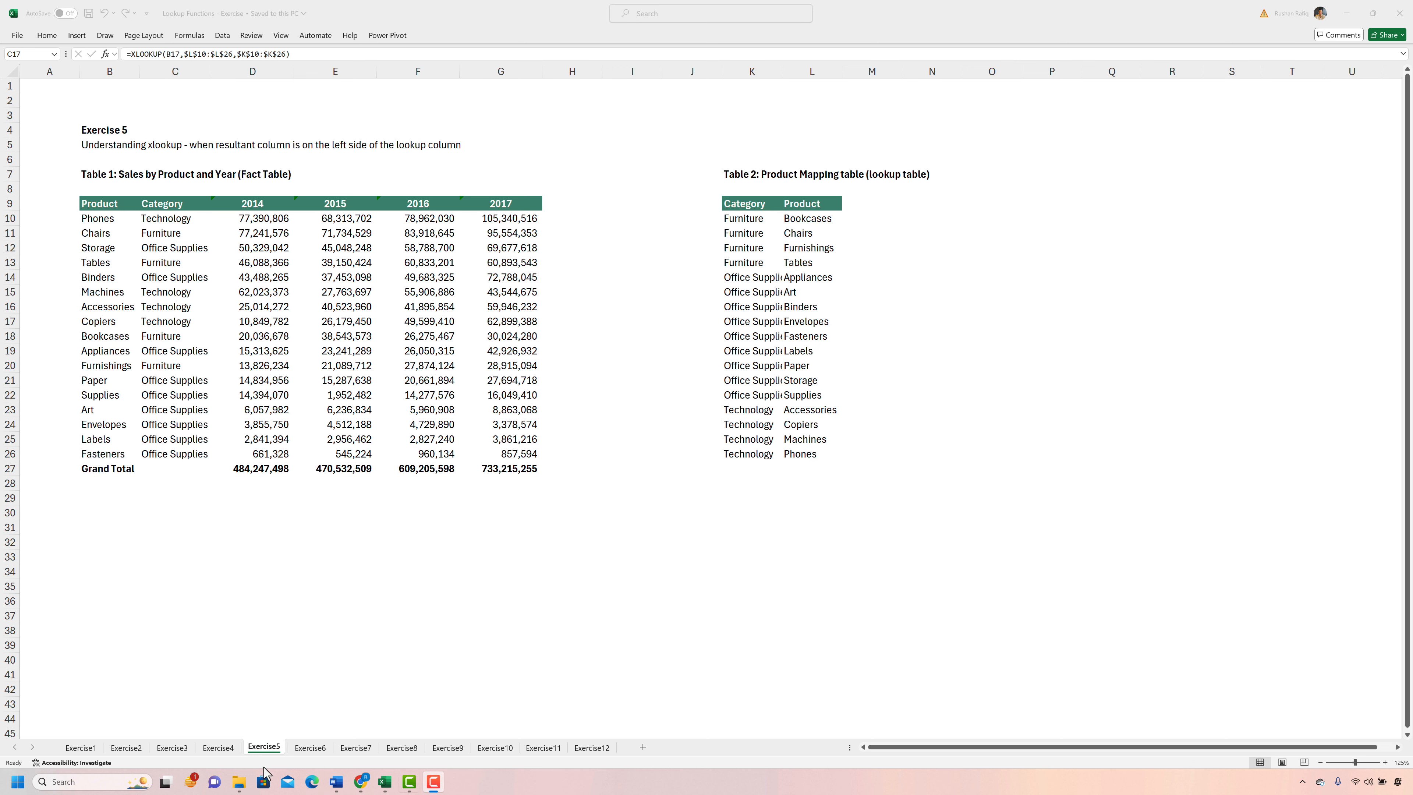
- On the Exercise6 sheet, write the color lookup =XLOOKUP(B10,K10:K25,M10:M25) in cell C10
left_click(315, 748)
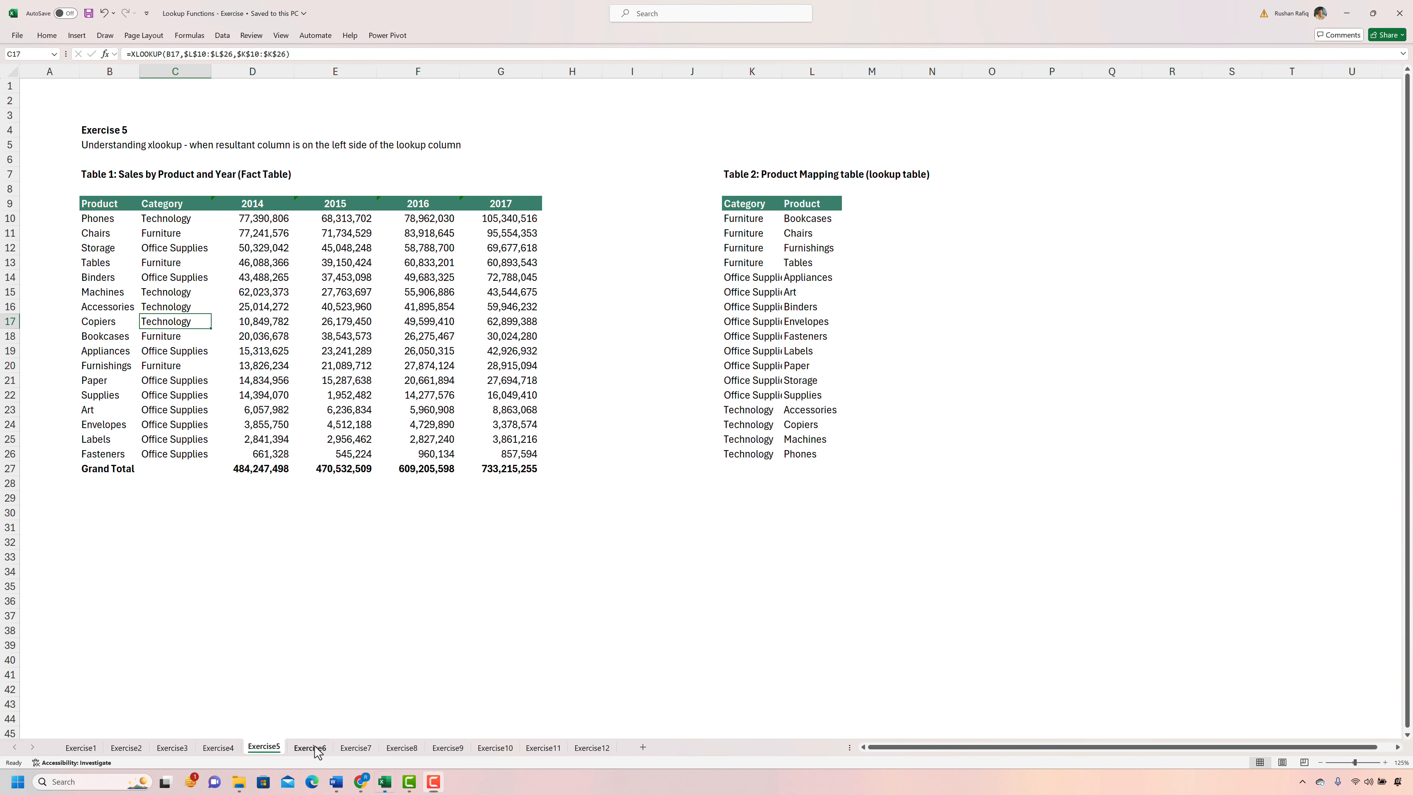
left_click(315, 747)
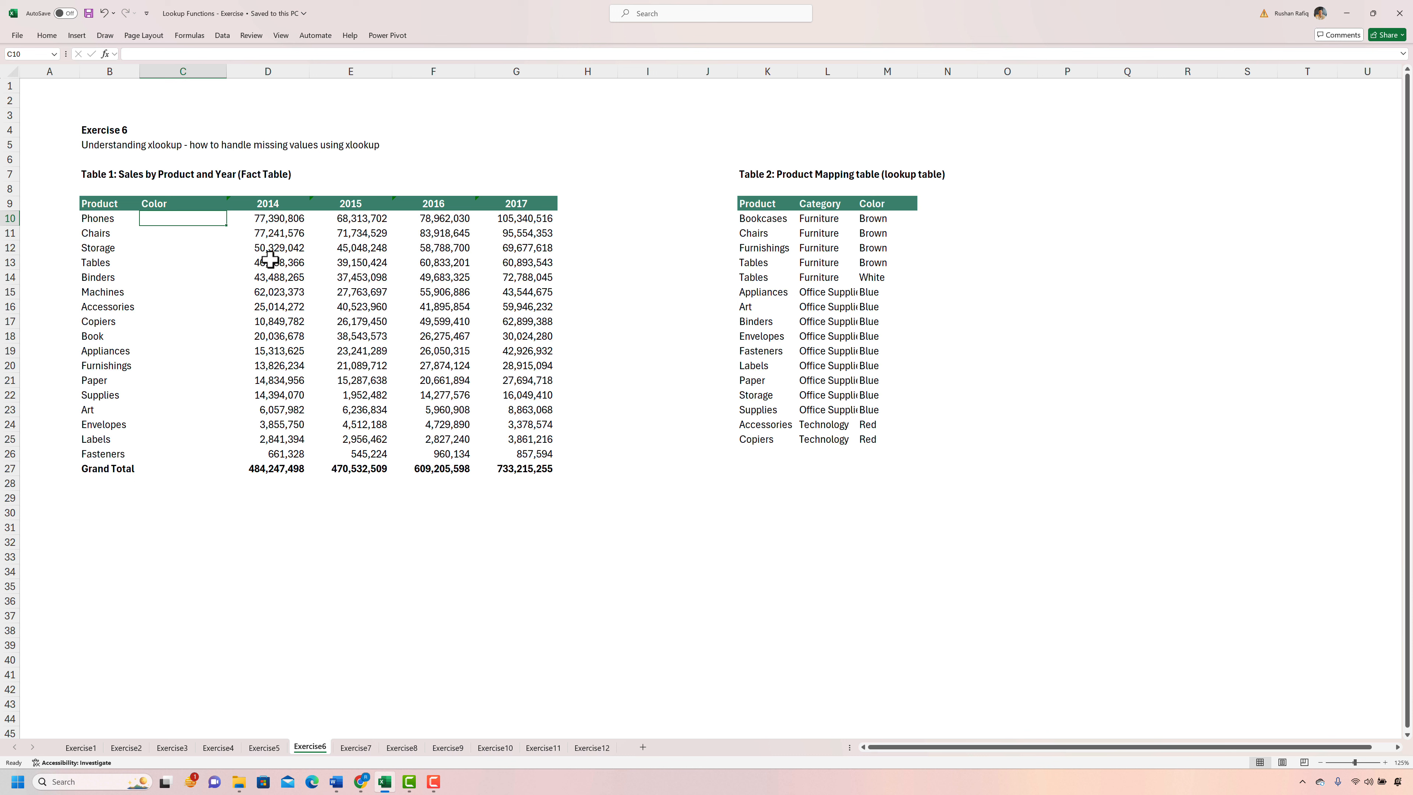
type("=")
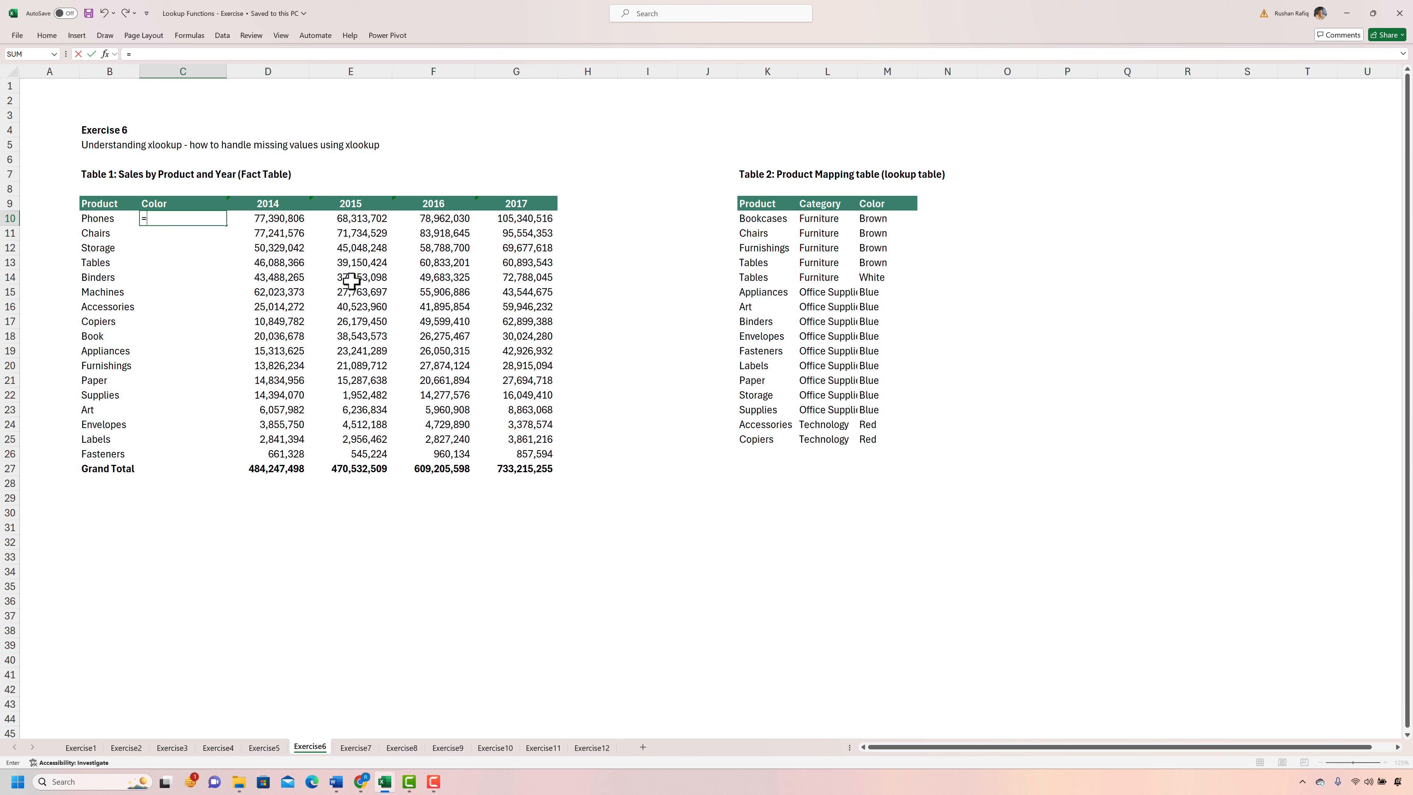
type("xloo")
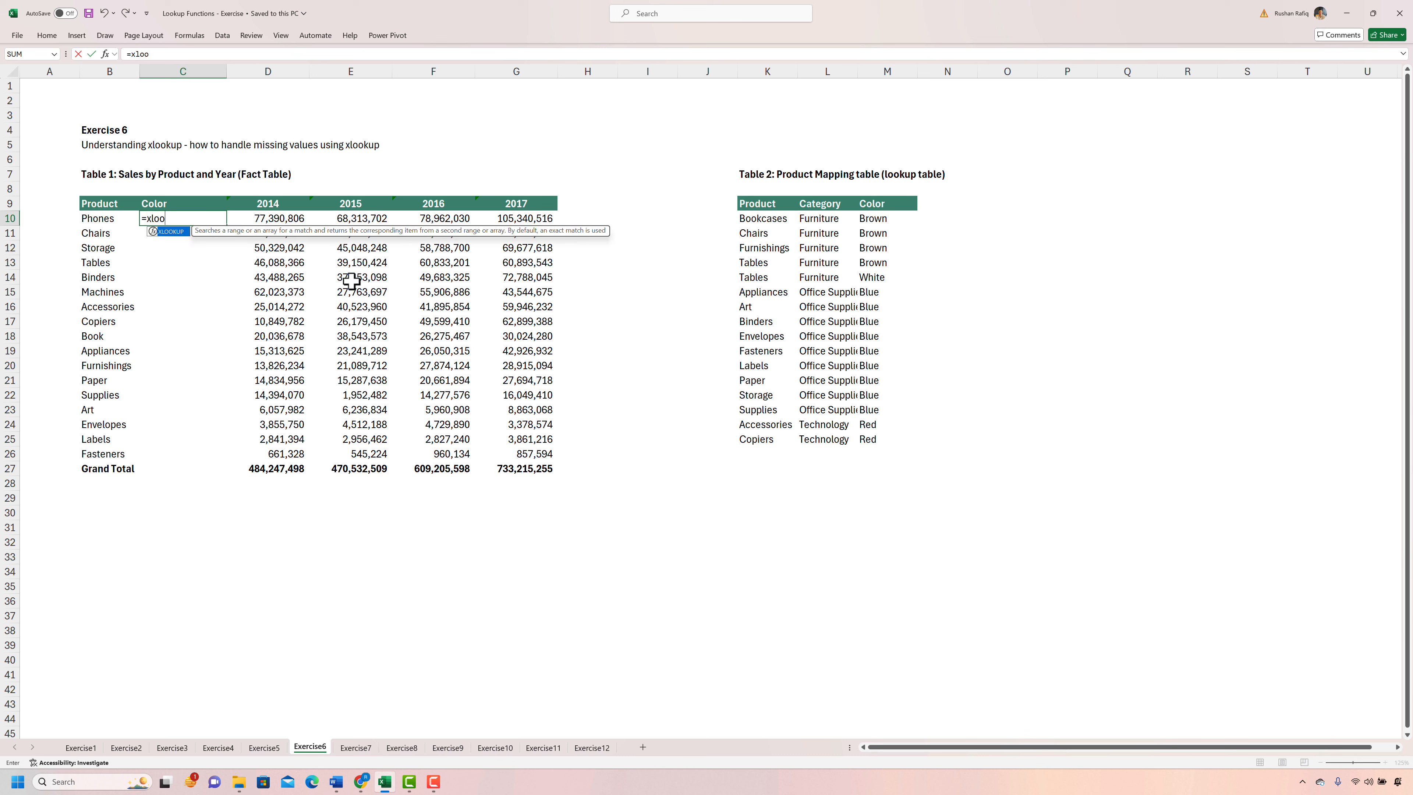
key("Tab")
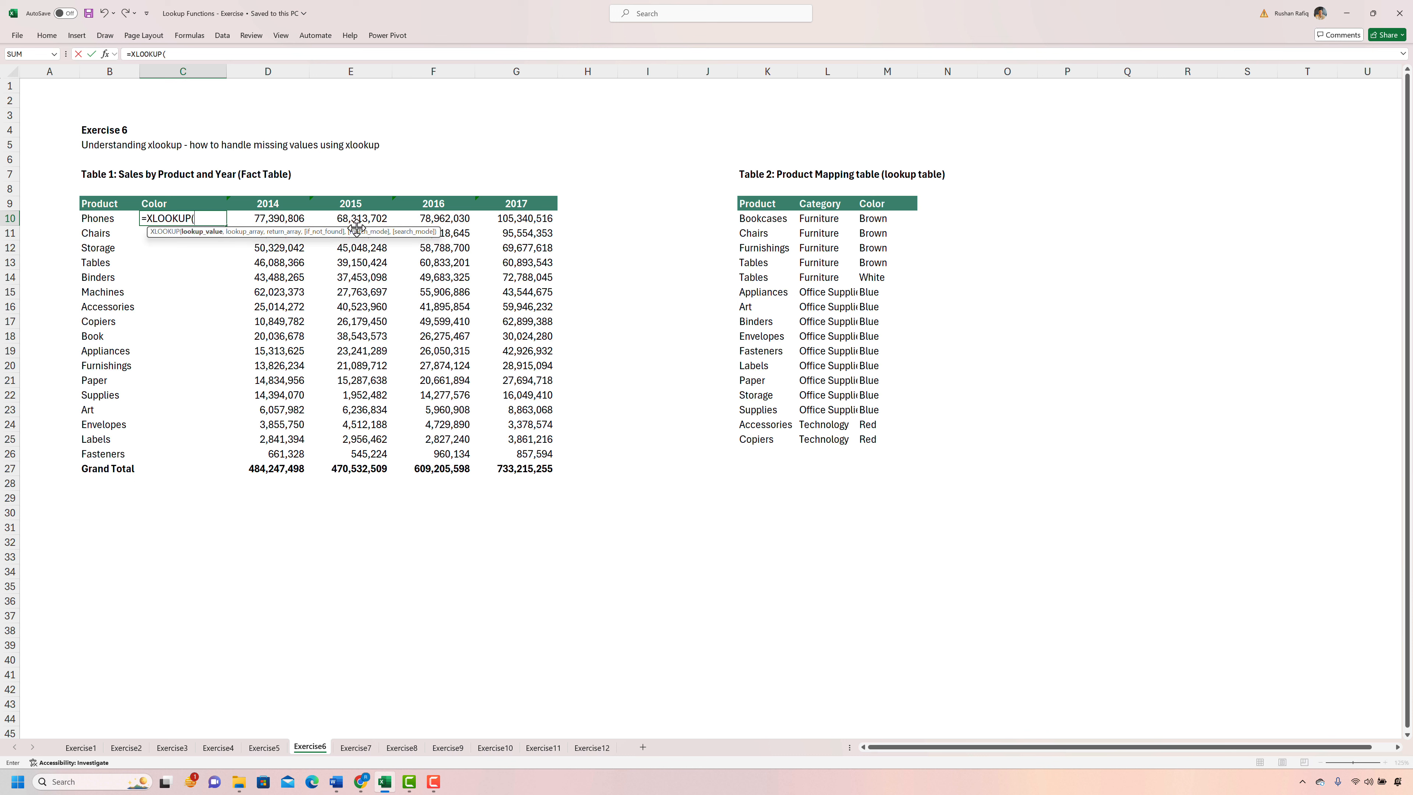
left_click(105, 218)
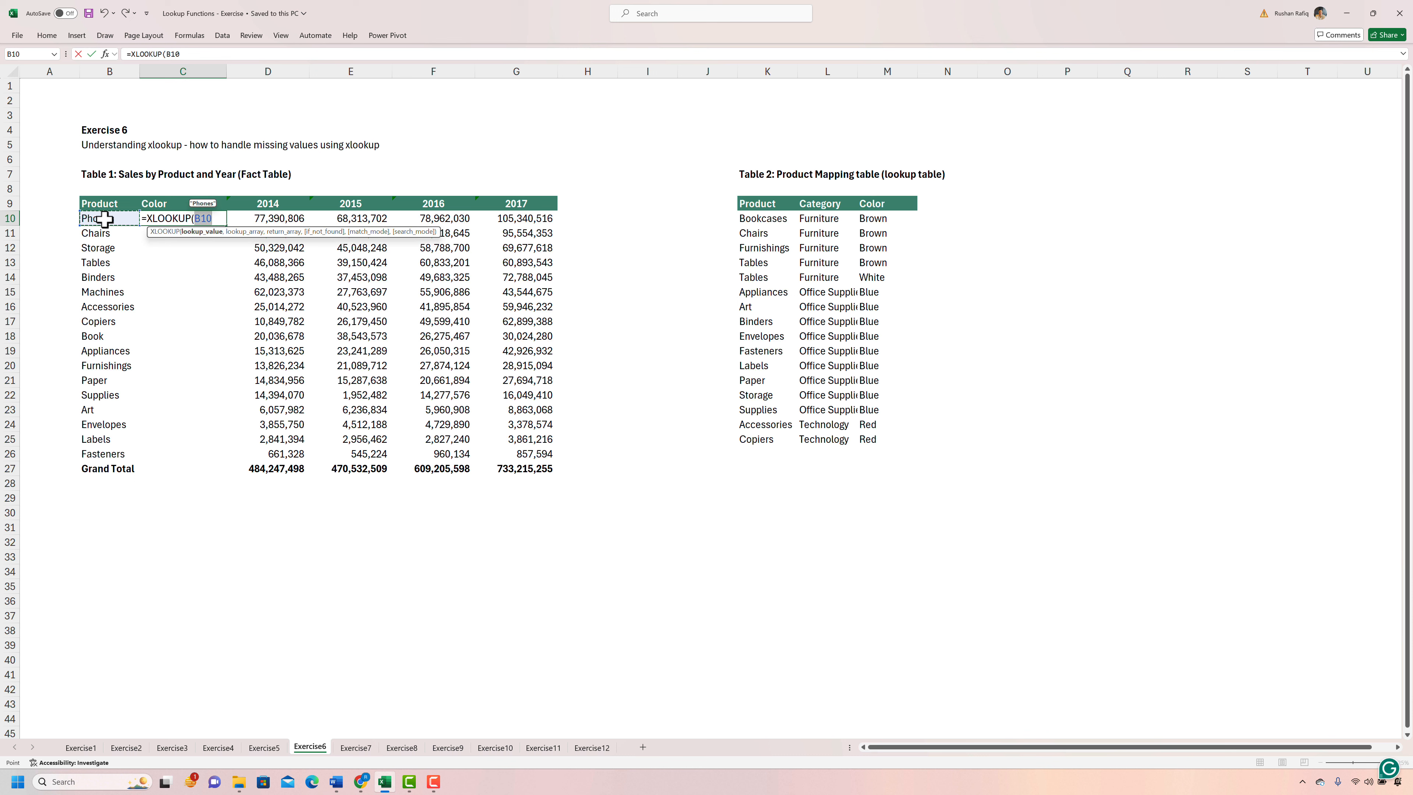
type(",")
left_click_drag(751, 219, 767, 439)
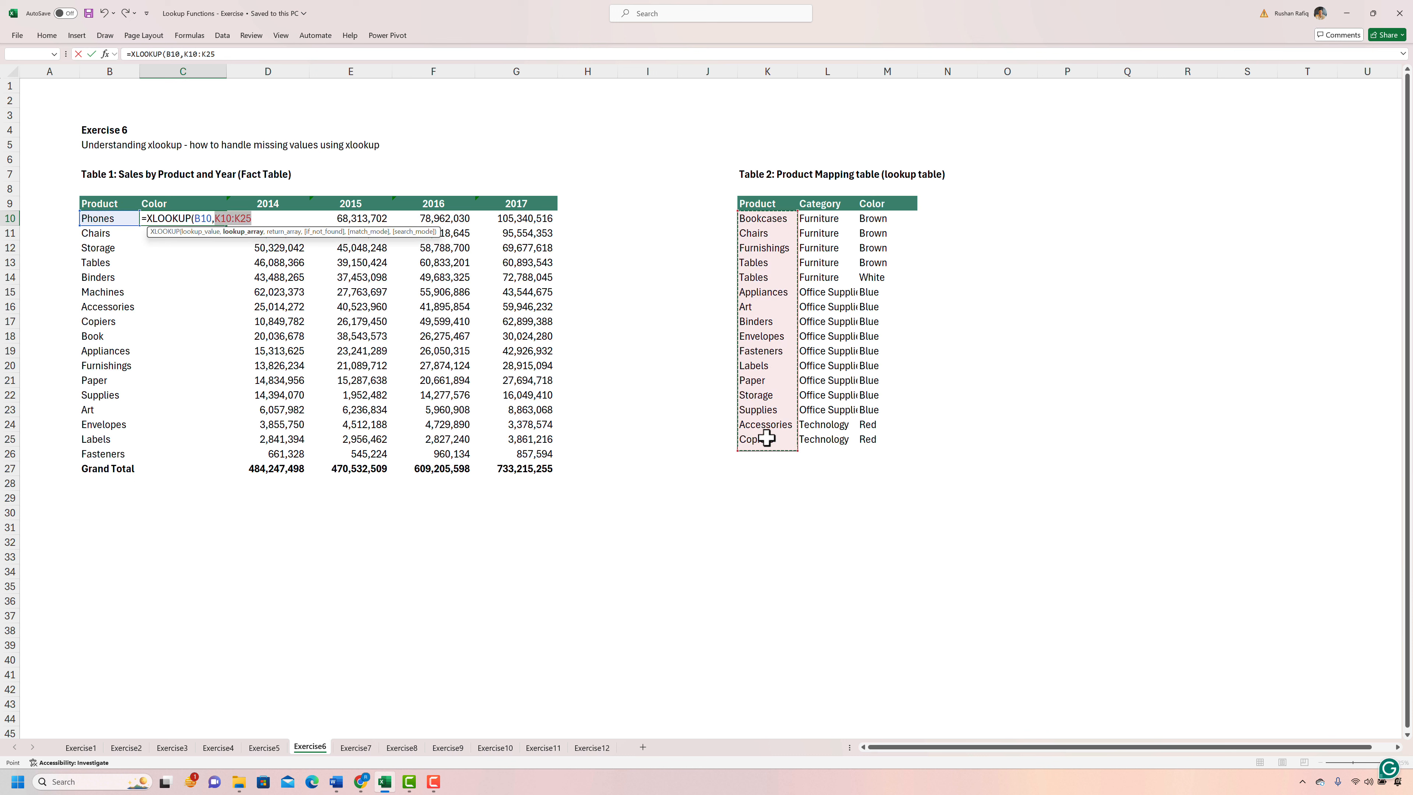
type(",")
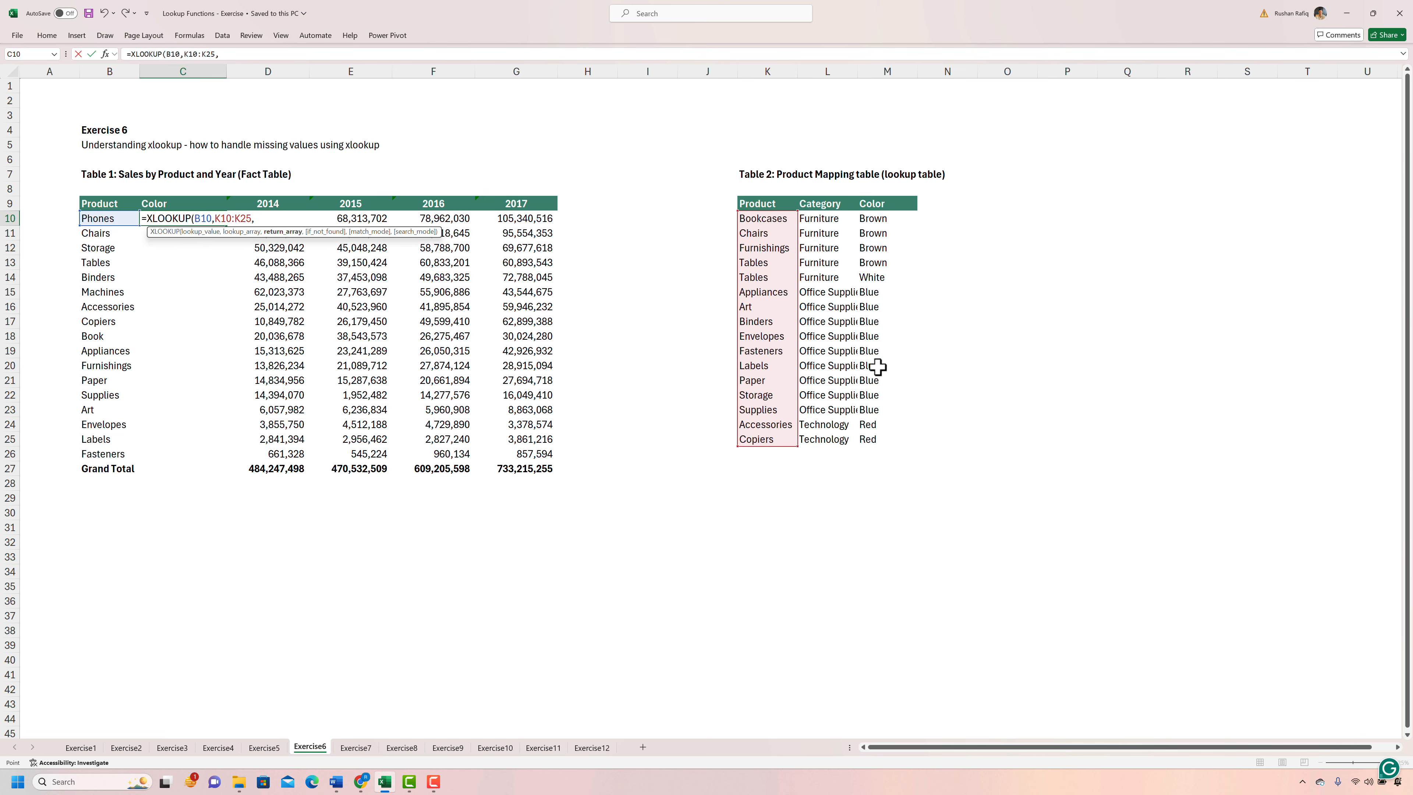
left_click_drag(872, 218, 878, 437)
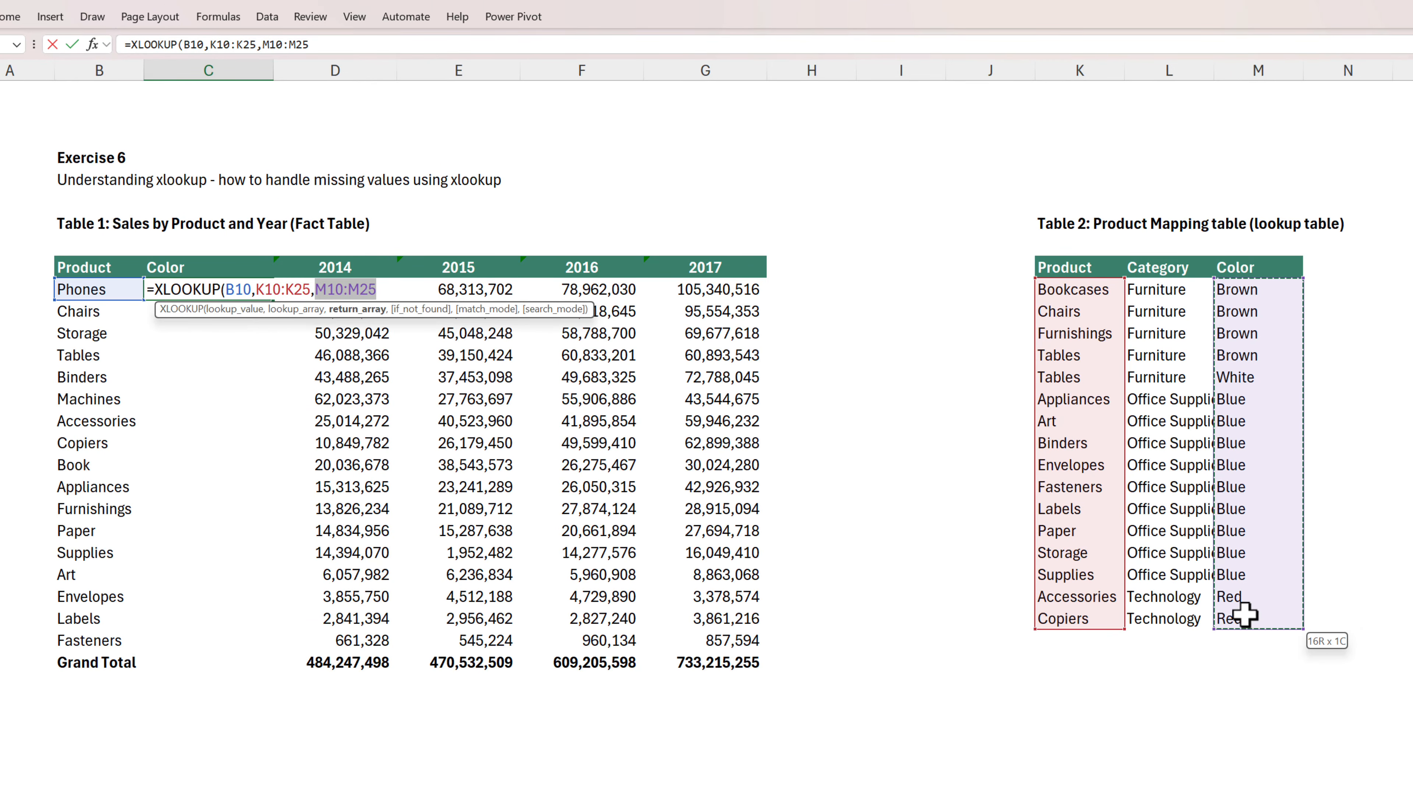
left_click_drag(1244, 614, 1244, 615)
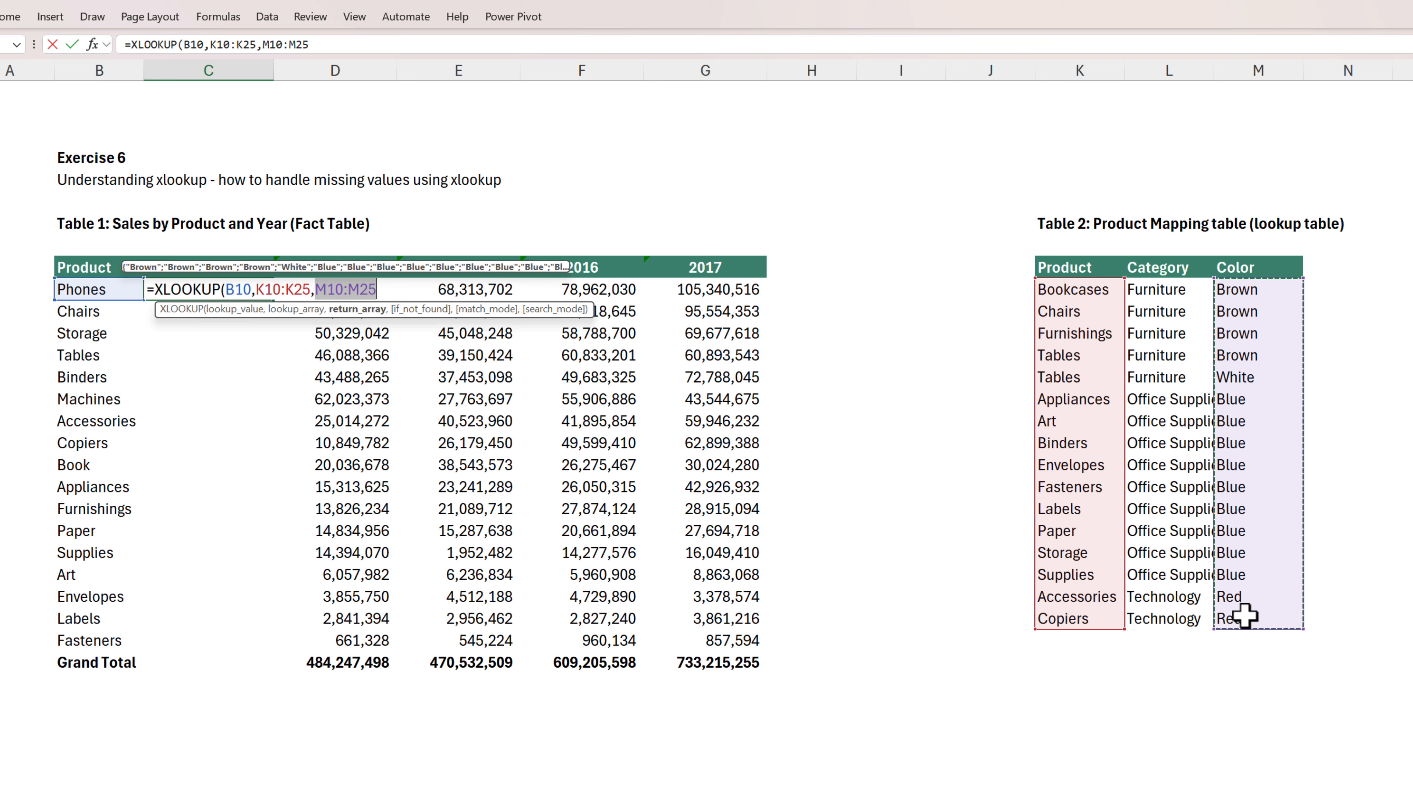
type(")")
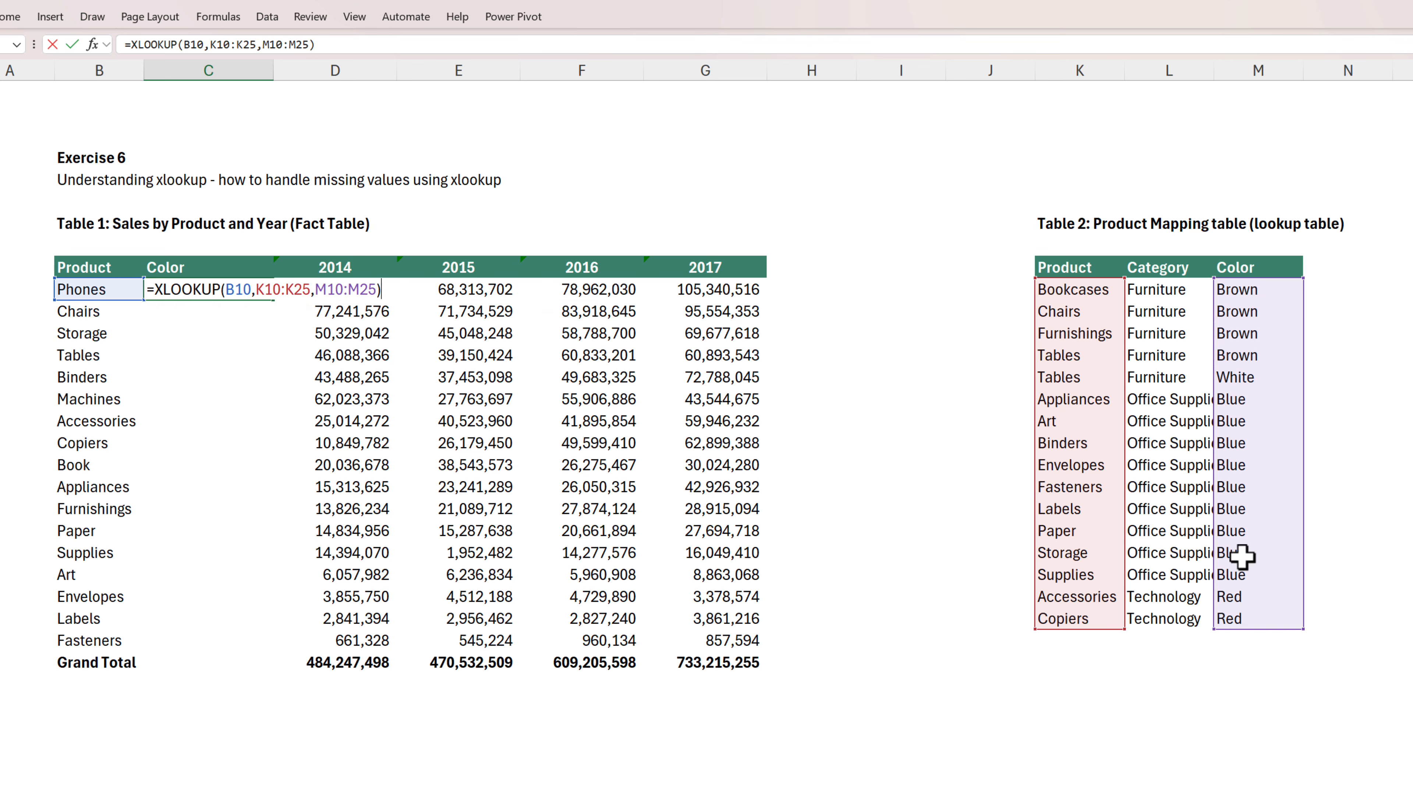
- Make the XLOOKUP arrays in C10 absolute as $K$10:$K$25 and $M$10:$M$25 and commit the formula
left_click(332, 289)
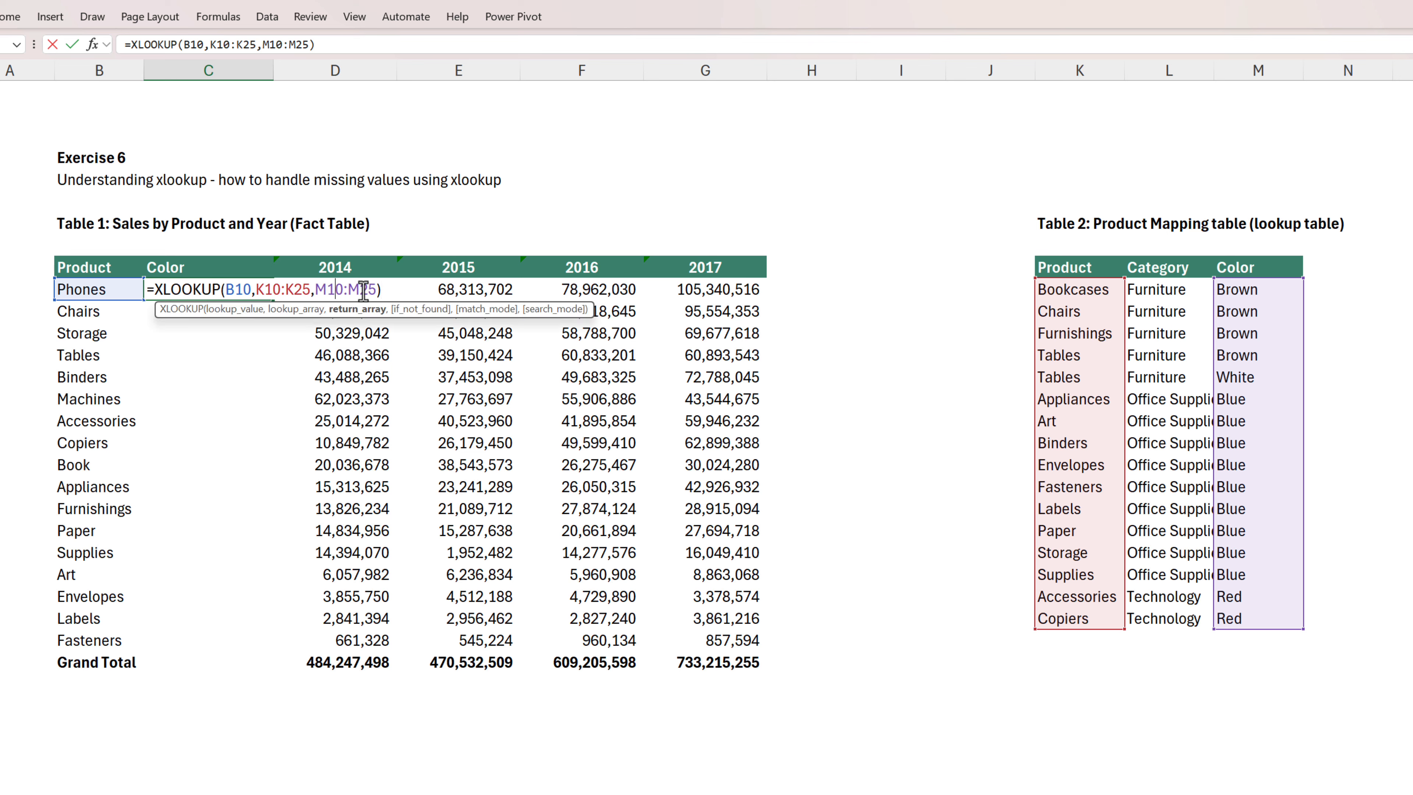
key("F4")
left_click(374, 288)
key("F4")
left_click(266, 289)
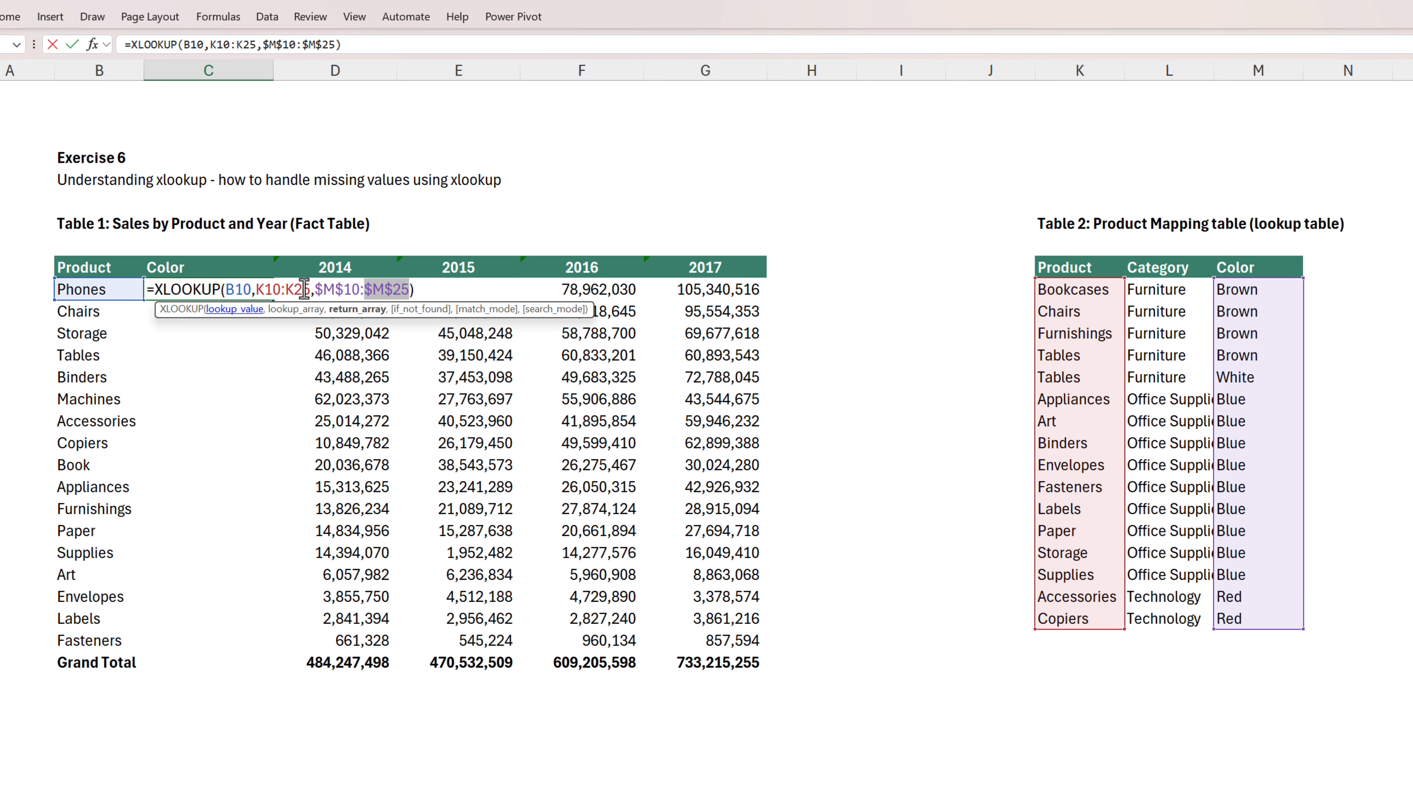
key("F4")
left_click(310, 289)
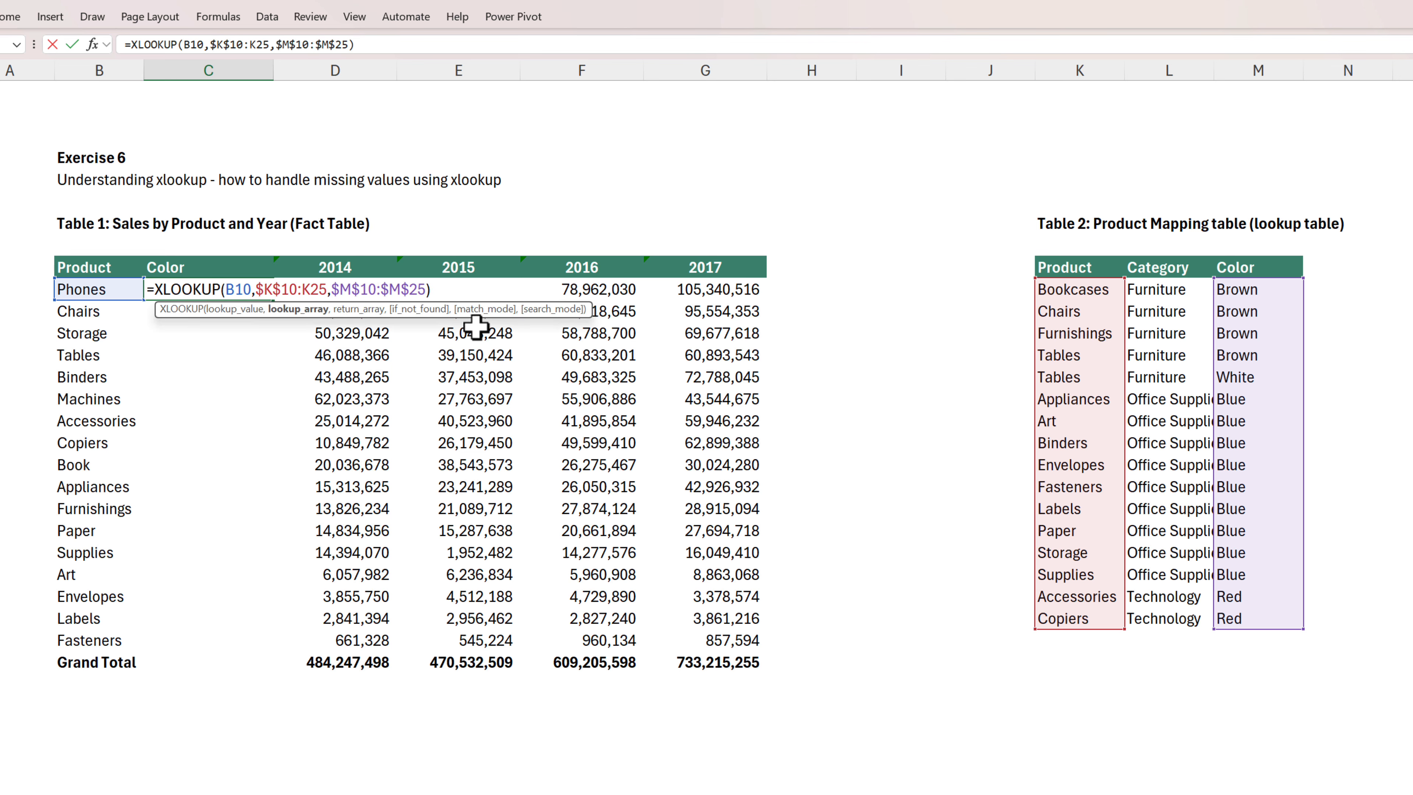
key("F4")
key("Return")
- Fill the XLOOKUP color formula from C10 down to C26, stopping above the Grand Total row
key("Left")
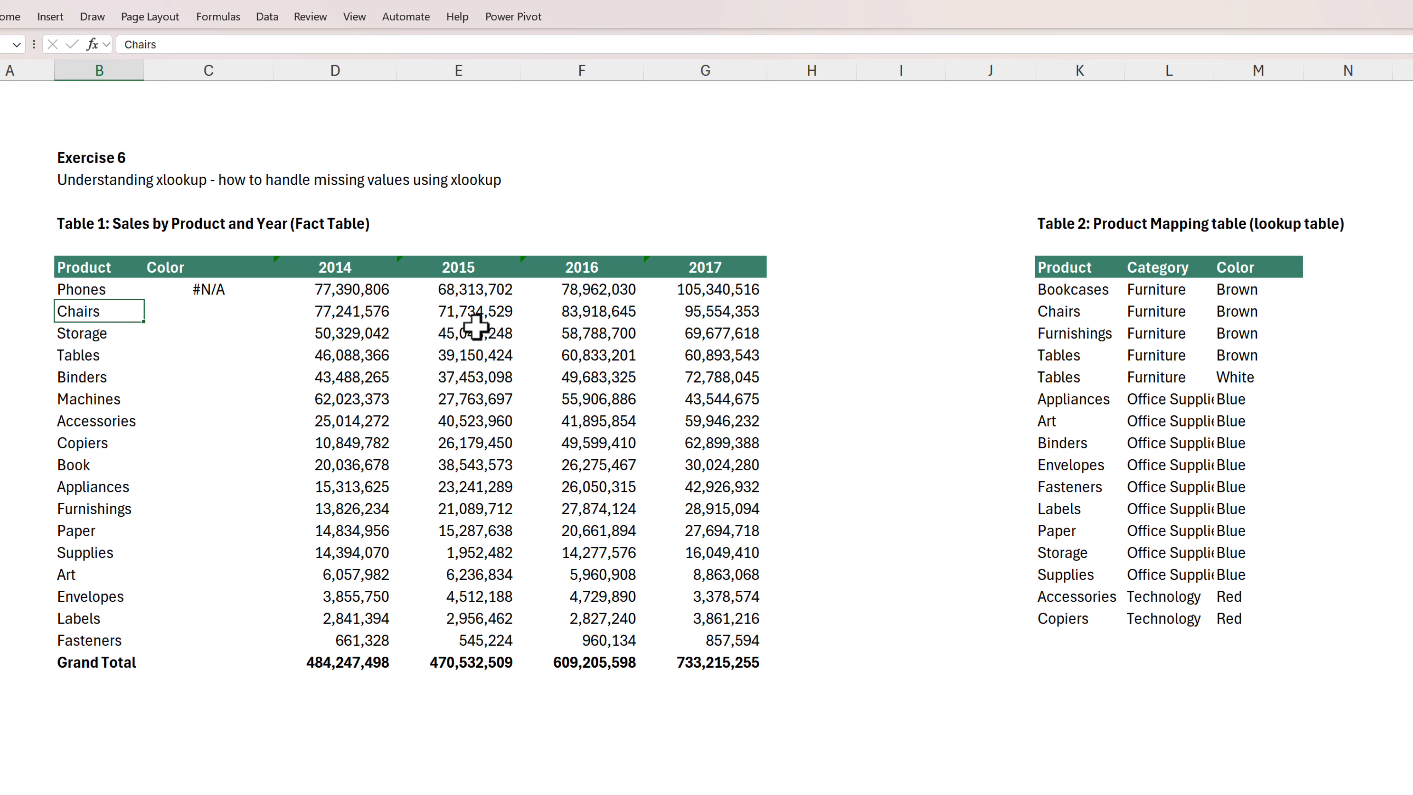
key("ctrl+Down")
key("Up")
key("Right")
key("ctrl+shift+Up")
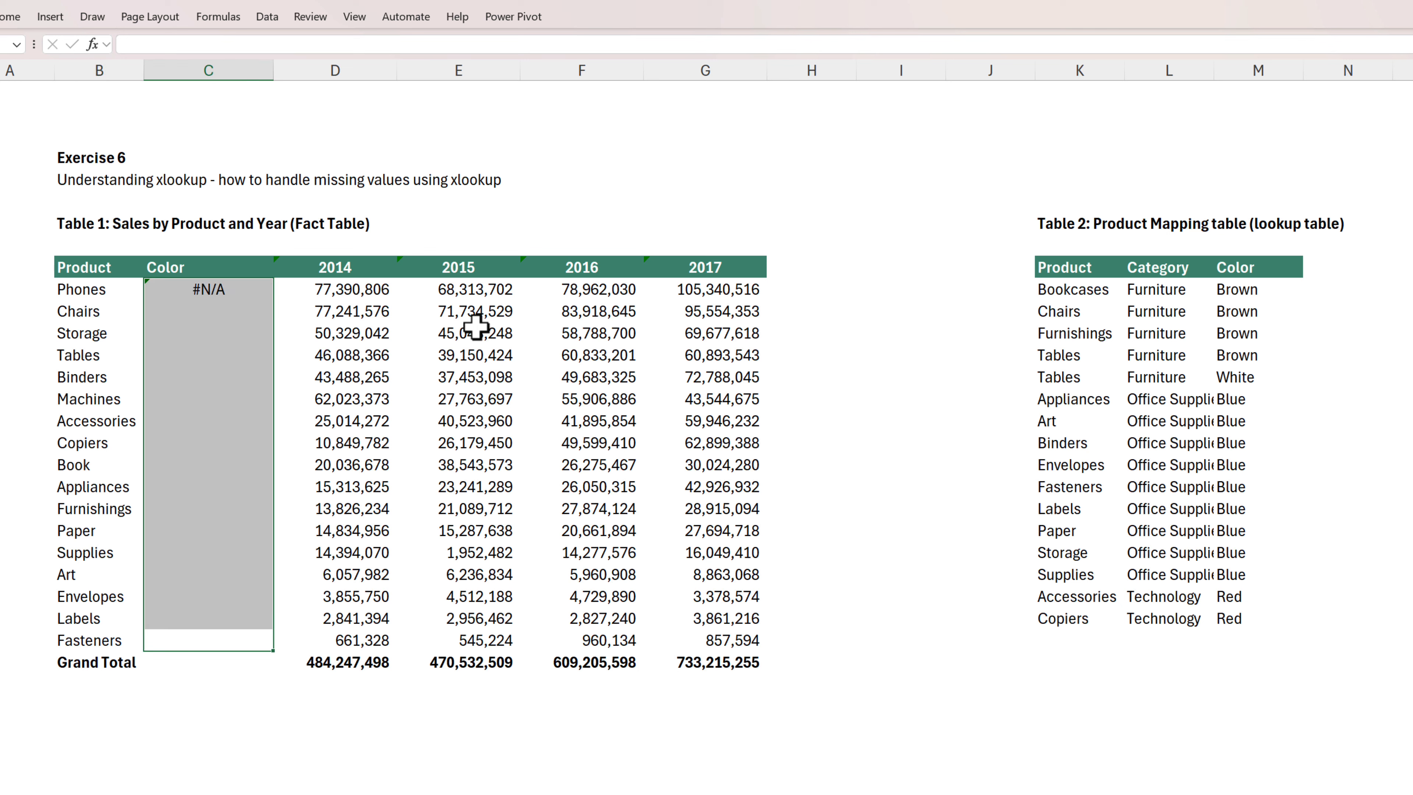
key("ctrl+d")
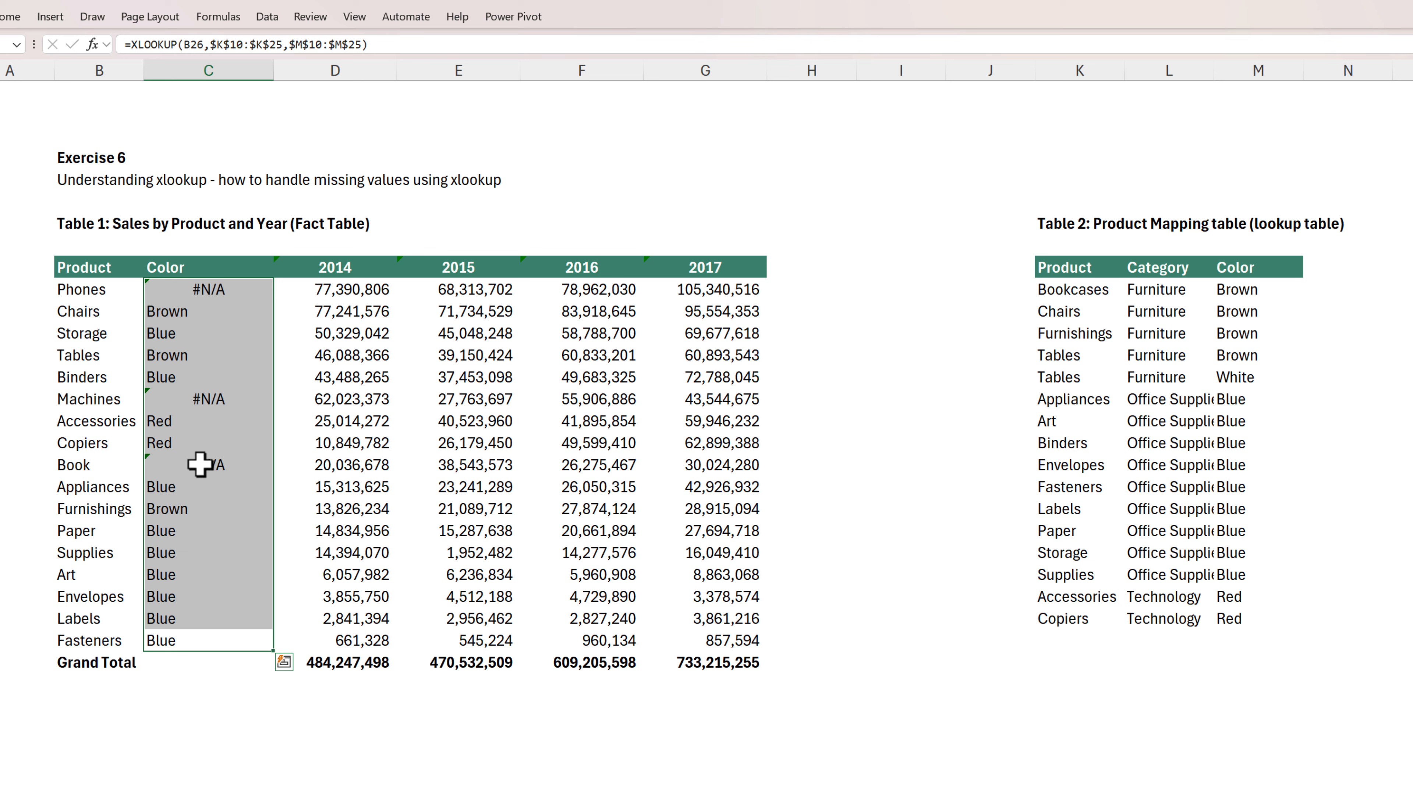
- Add "Category Not Found" as the if_not_found argument of the XLOOKUP in C10 and fill the formula down to C26
left_click(213, 289)
double_click(266, 290)
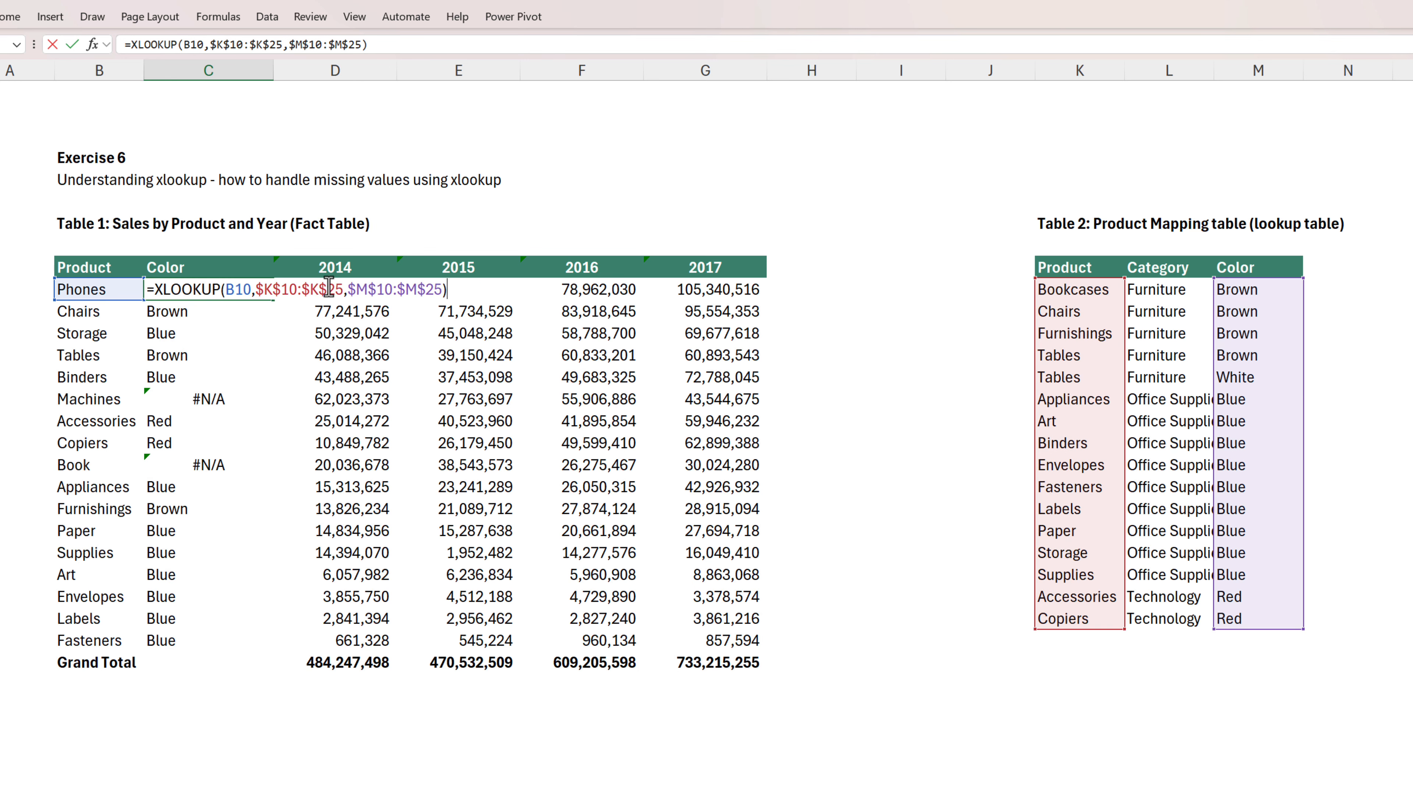
left_click(443, 289)
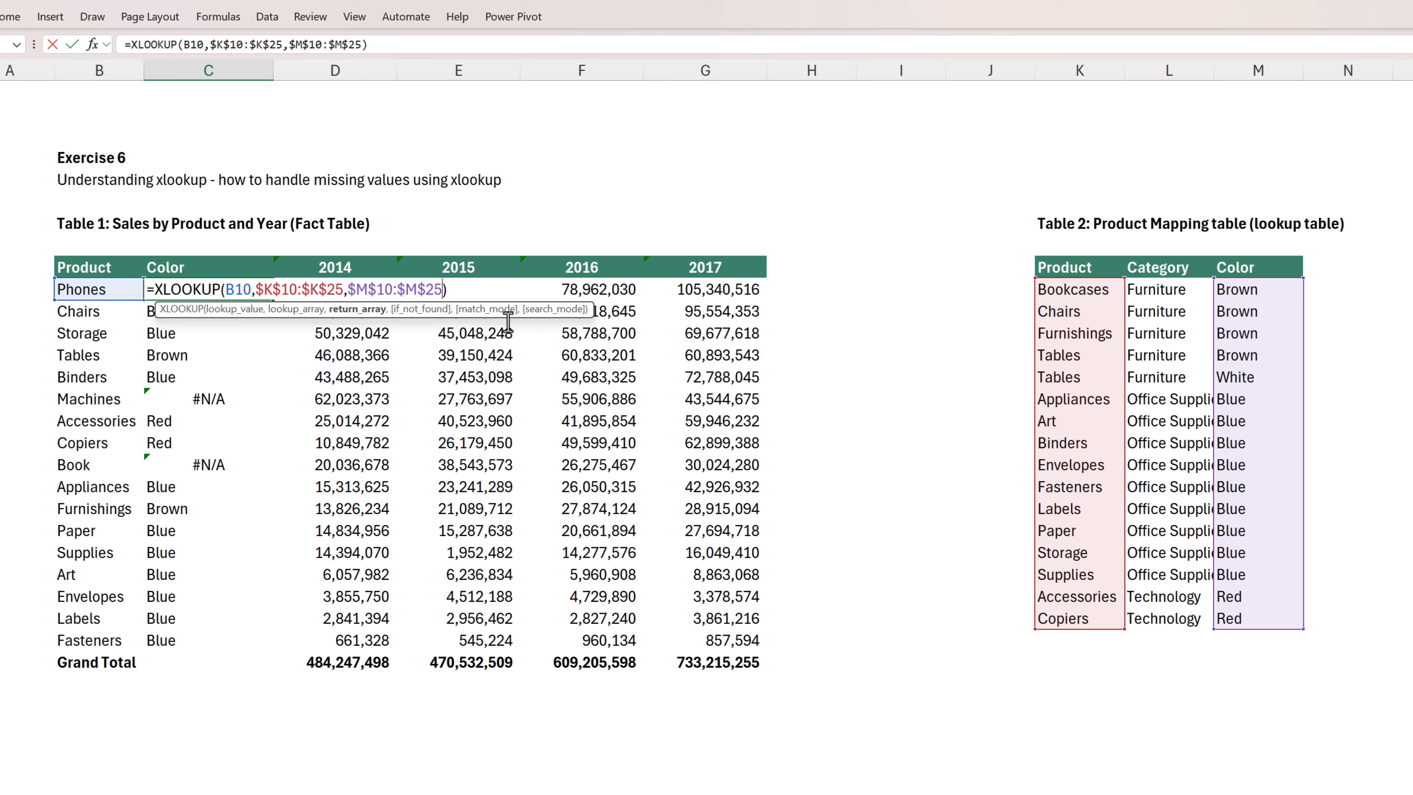
type(",")
type("\"")
type("Category")
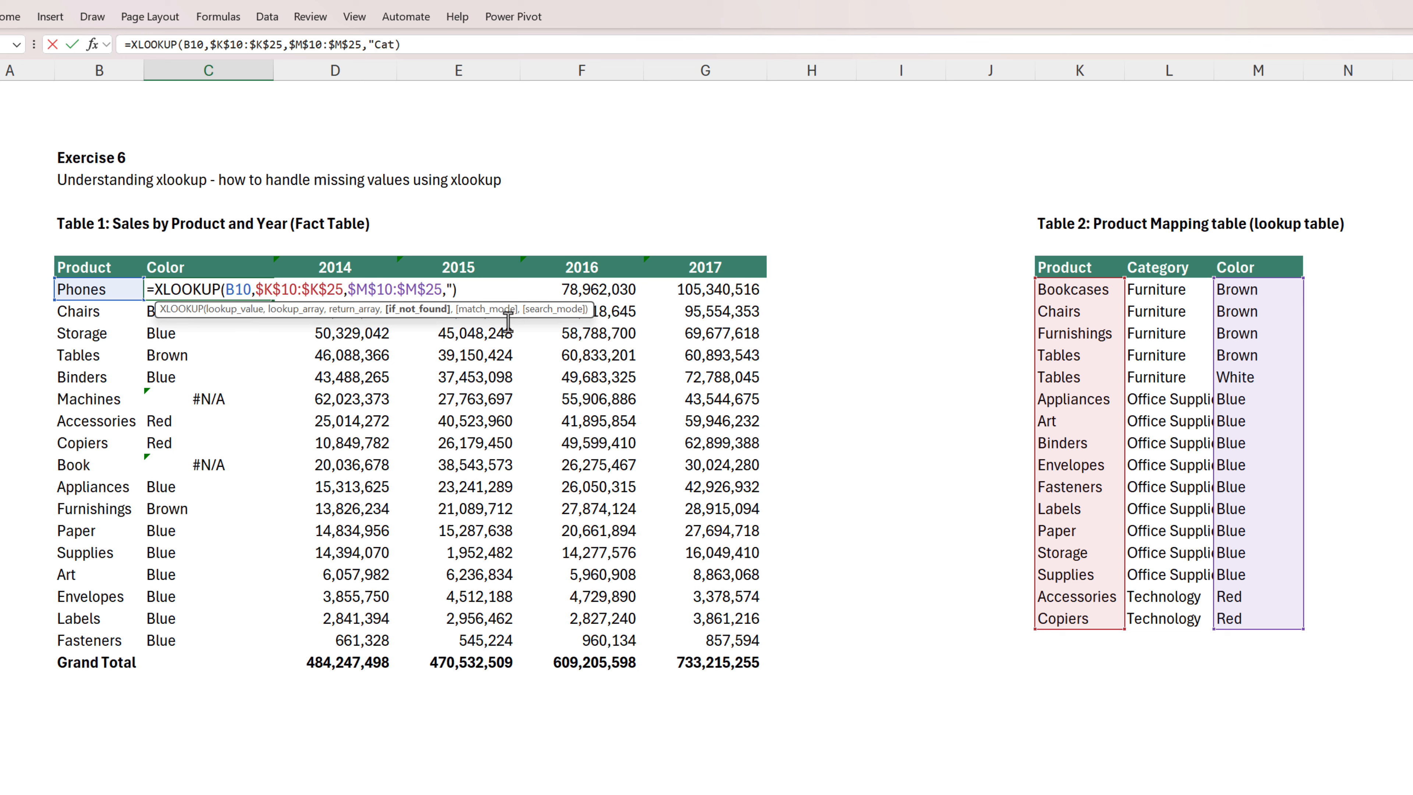
type(" No")
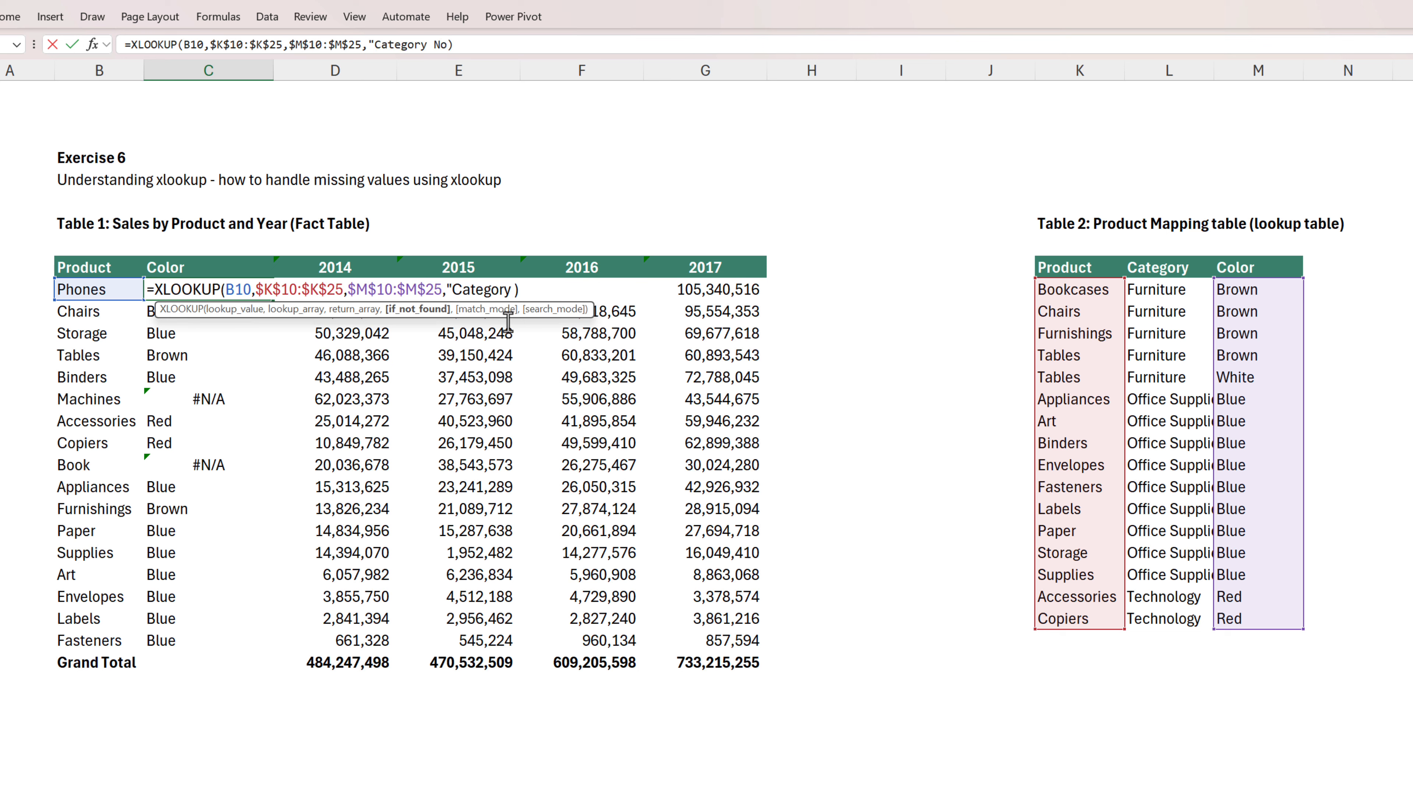
type("t Found\"")
key("Return")
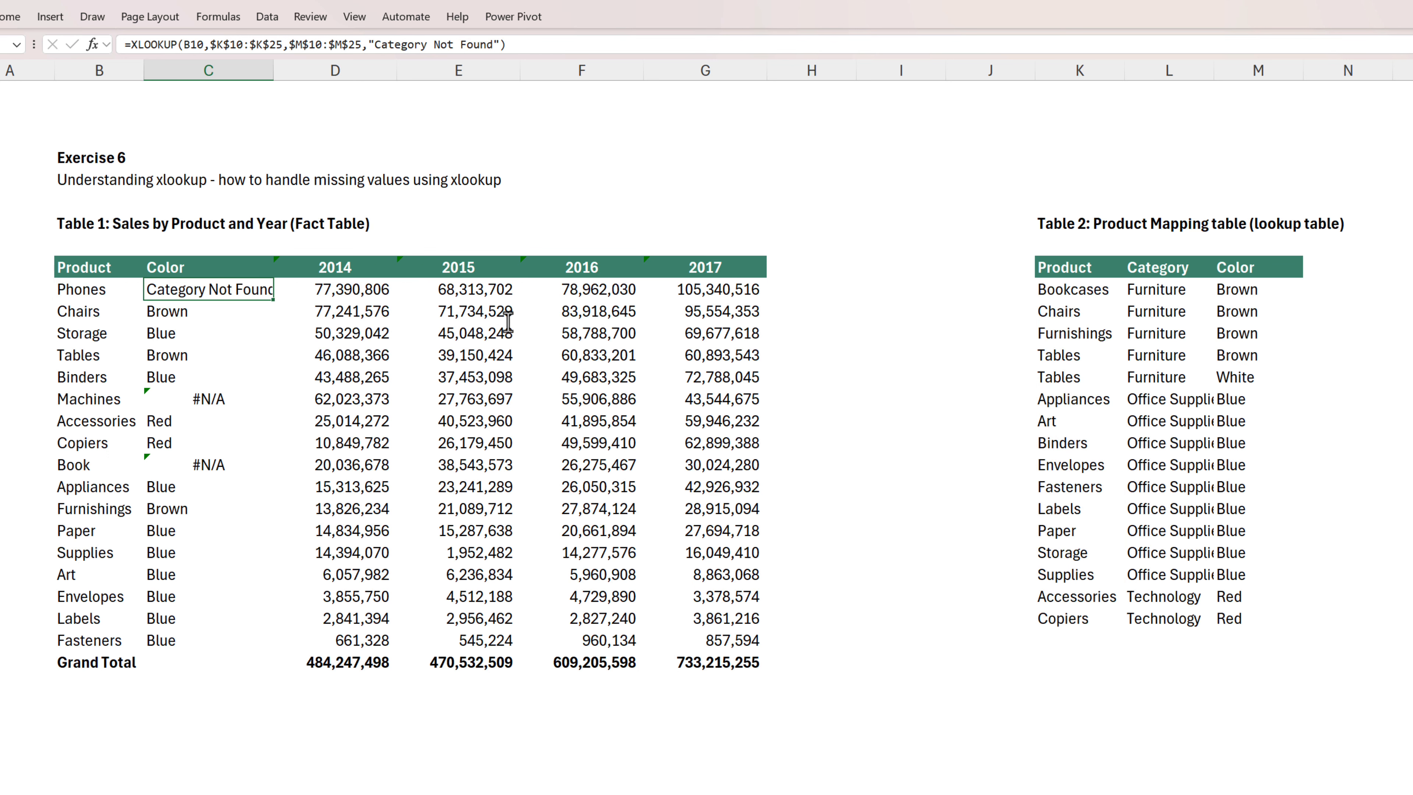
key("ctrl+shift+Down")
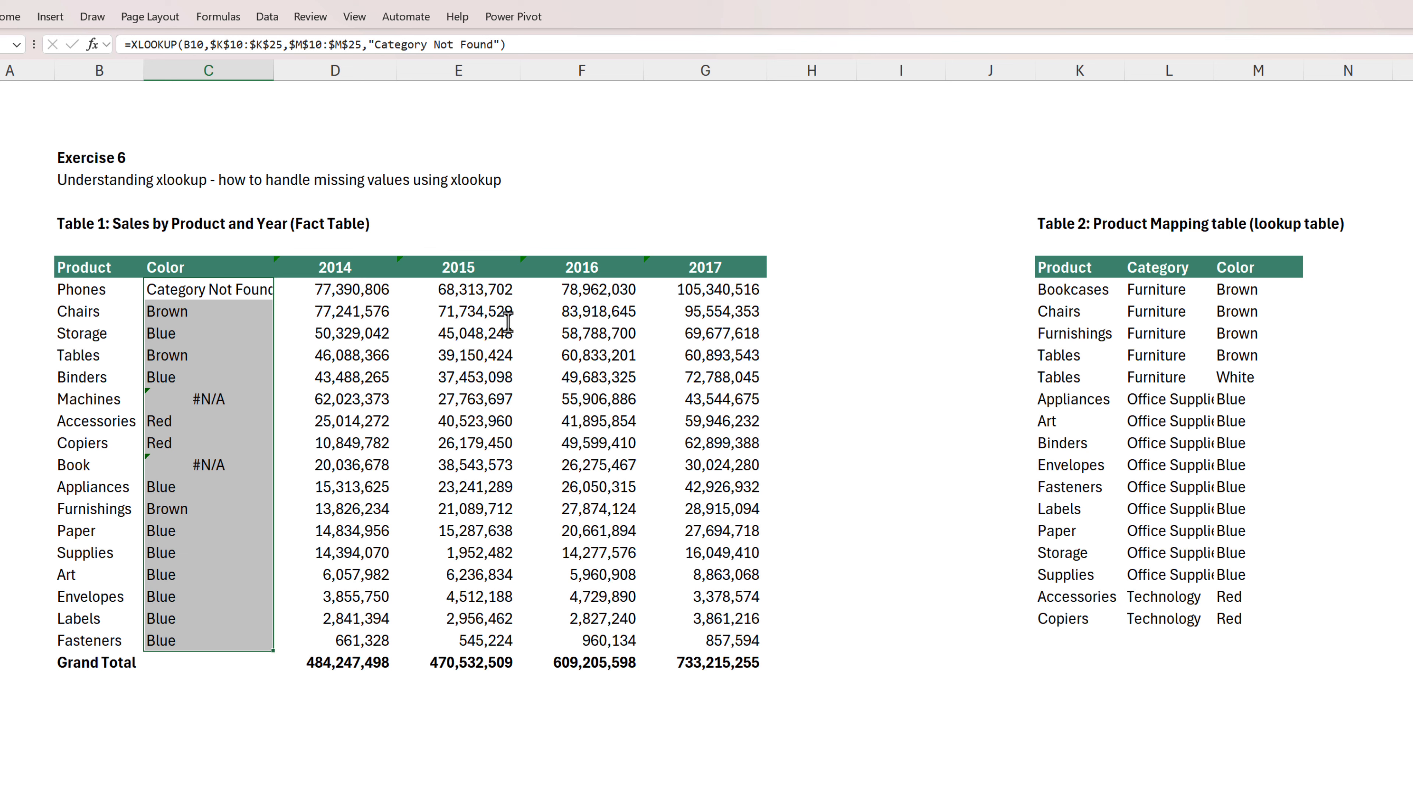
key("ctrl+d")
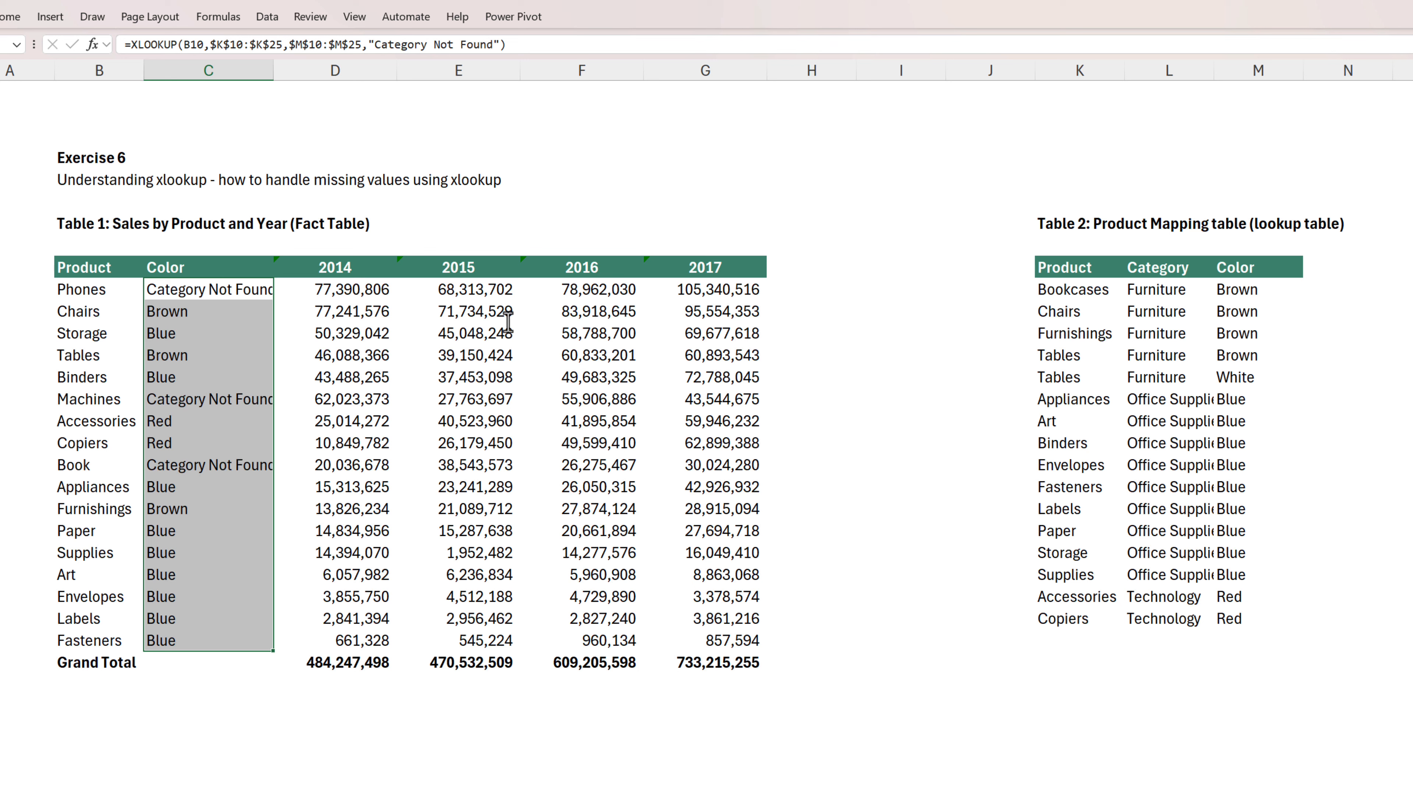
- Check the color results for Phones, Machines and Book, and compare the two Tables colors in the mapping table
left_click(174, 288)
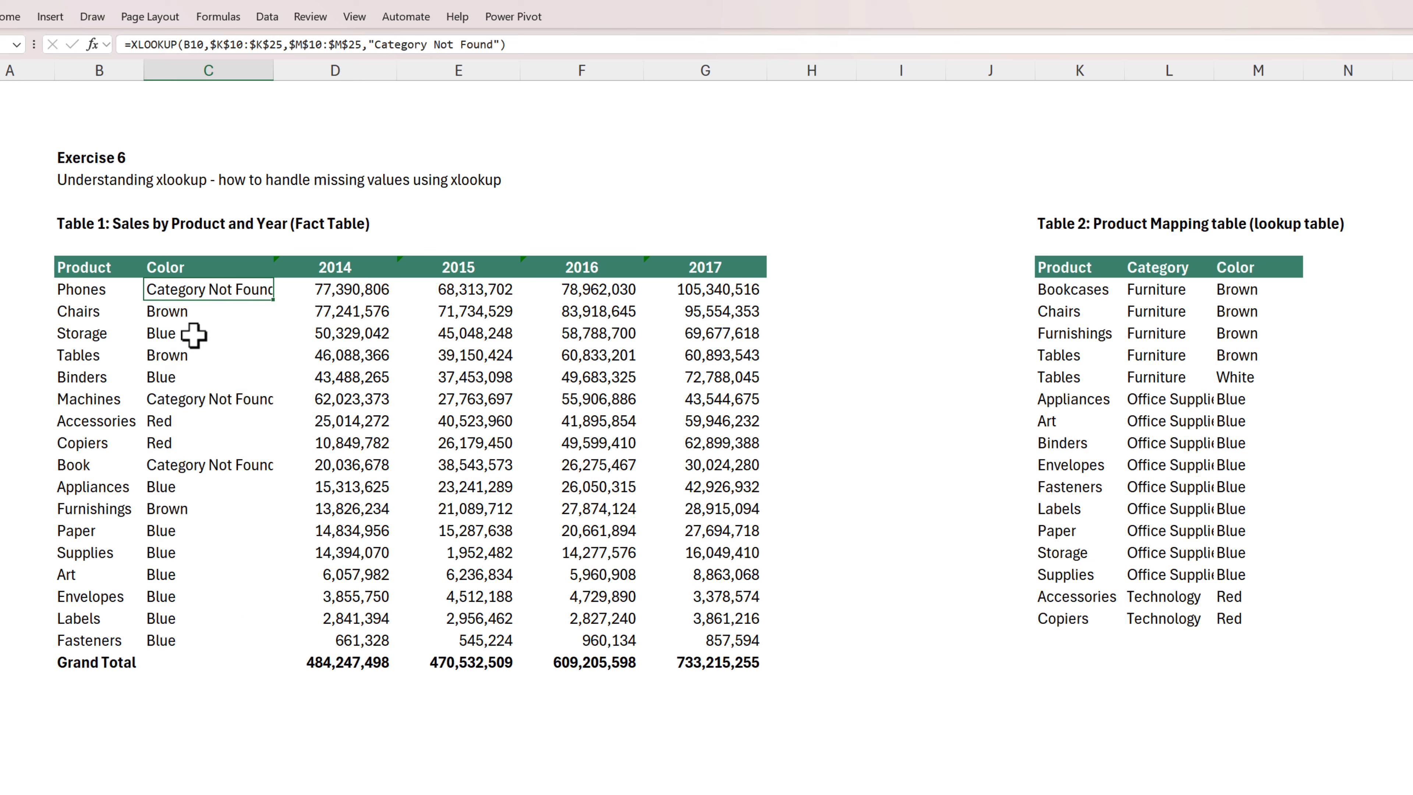
left_click(196, 394)
left_click(206, 468)
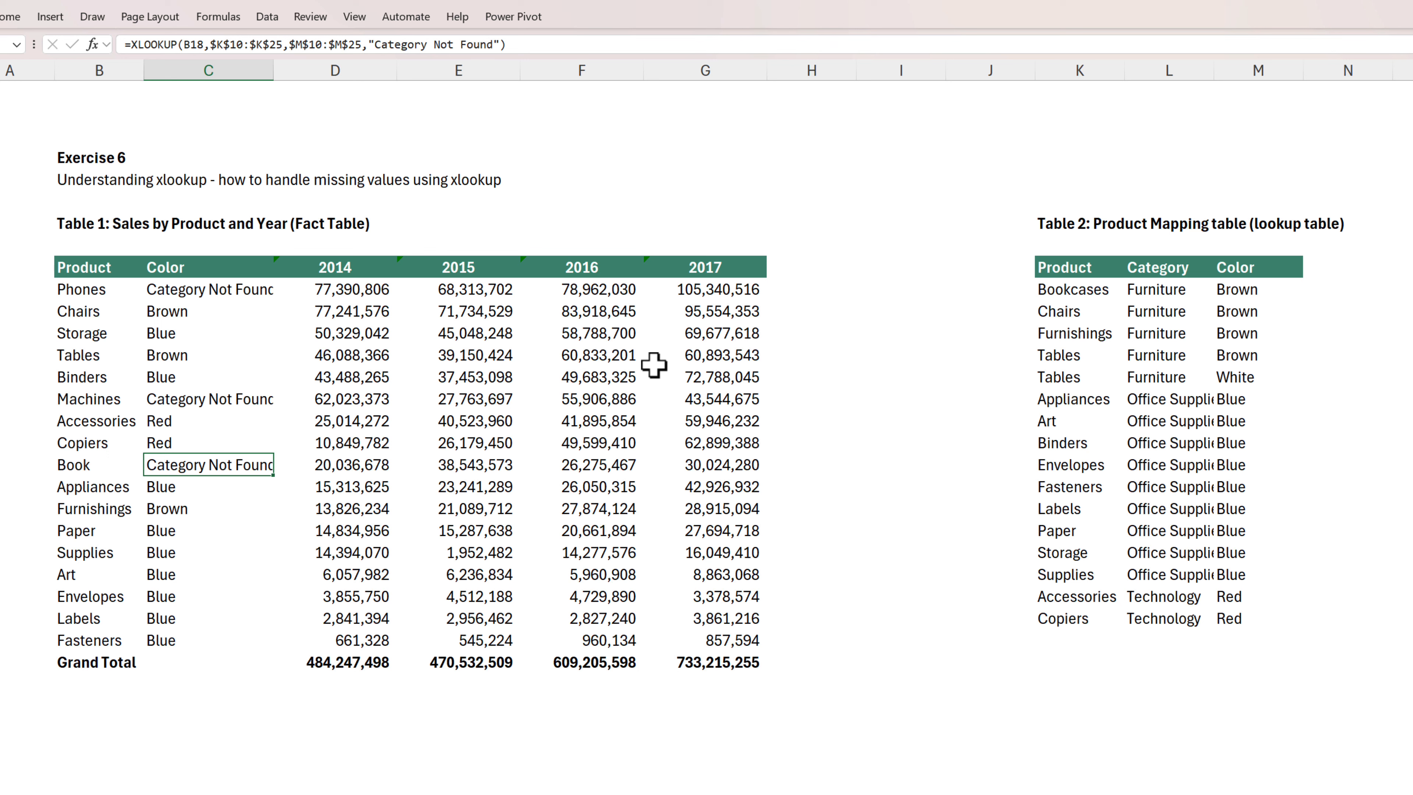
left_click(1235, 357)
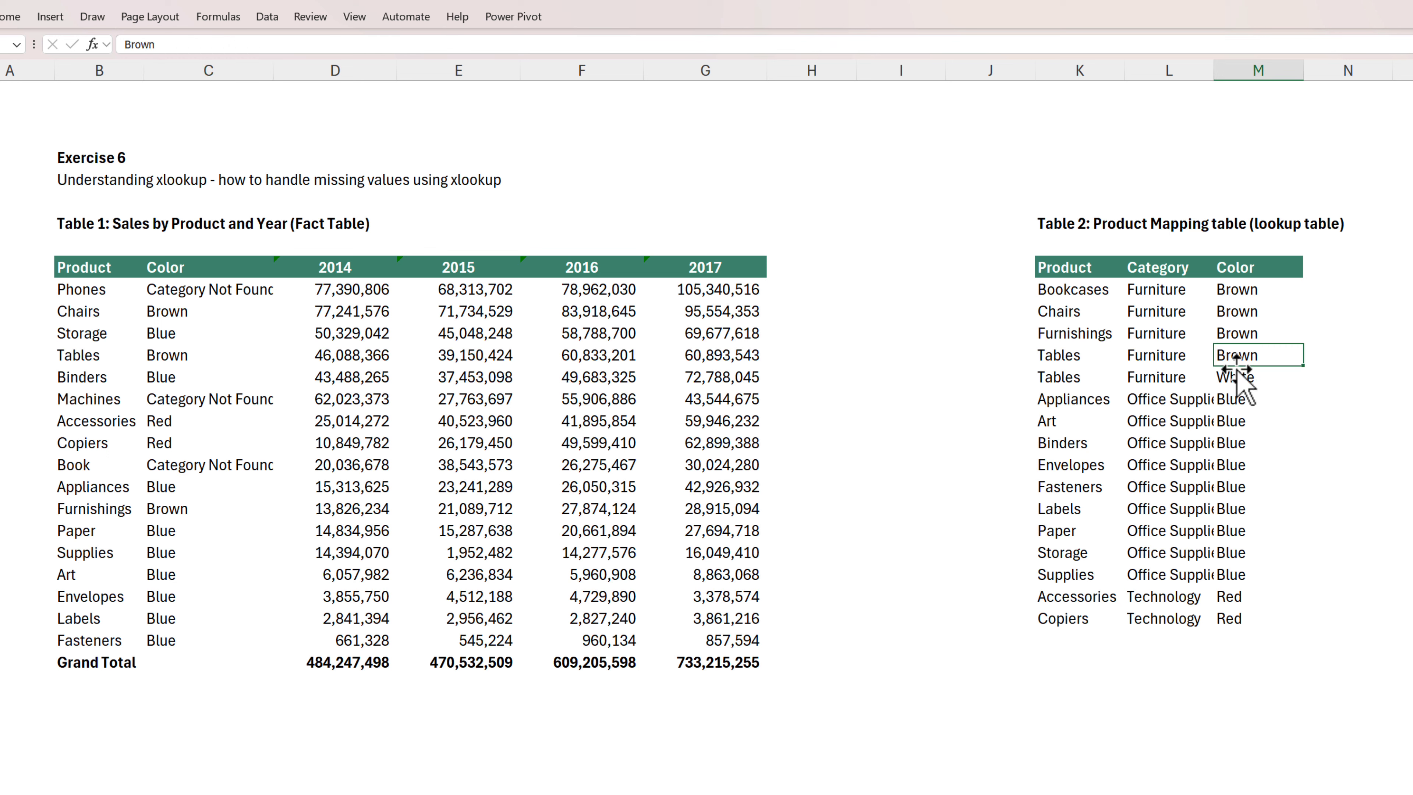
left_click(1245, 378)
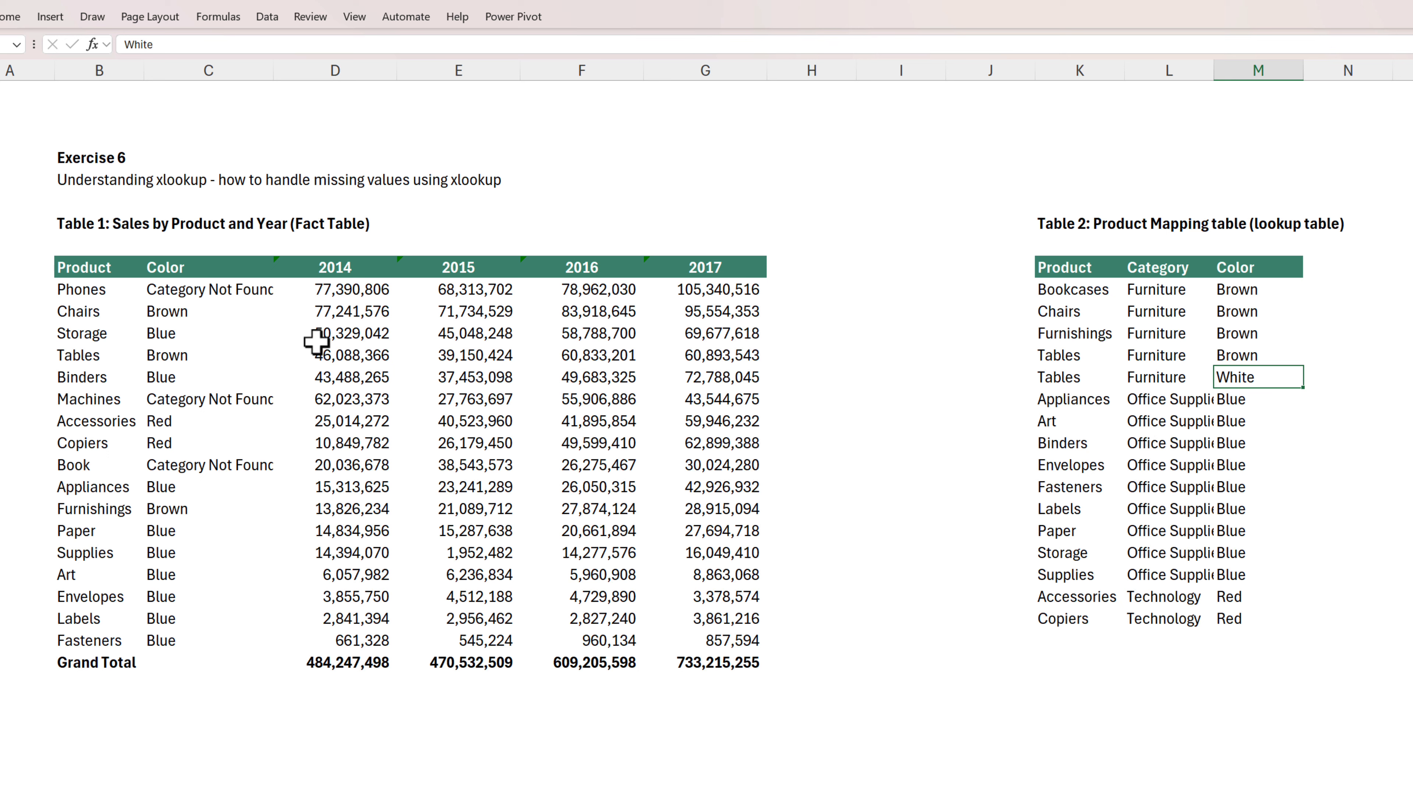
- Skip the match mode and set search mode -1 (last-to-first) in C10's XLOOKUP, and fill the formula down to C26
left_click(215, 296)
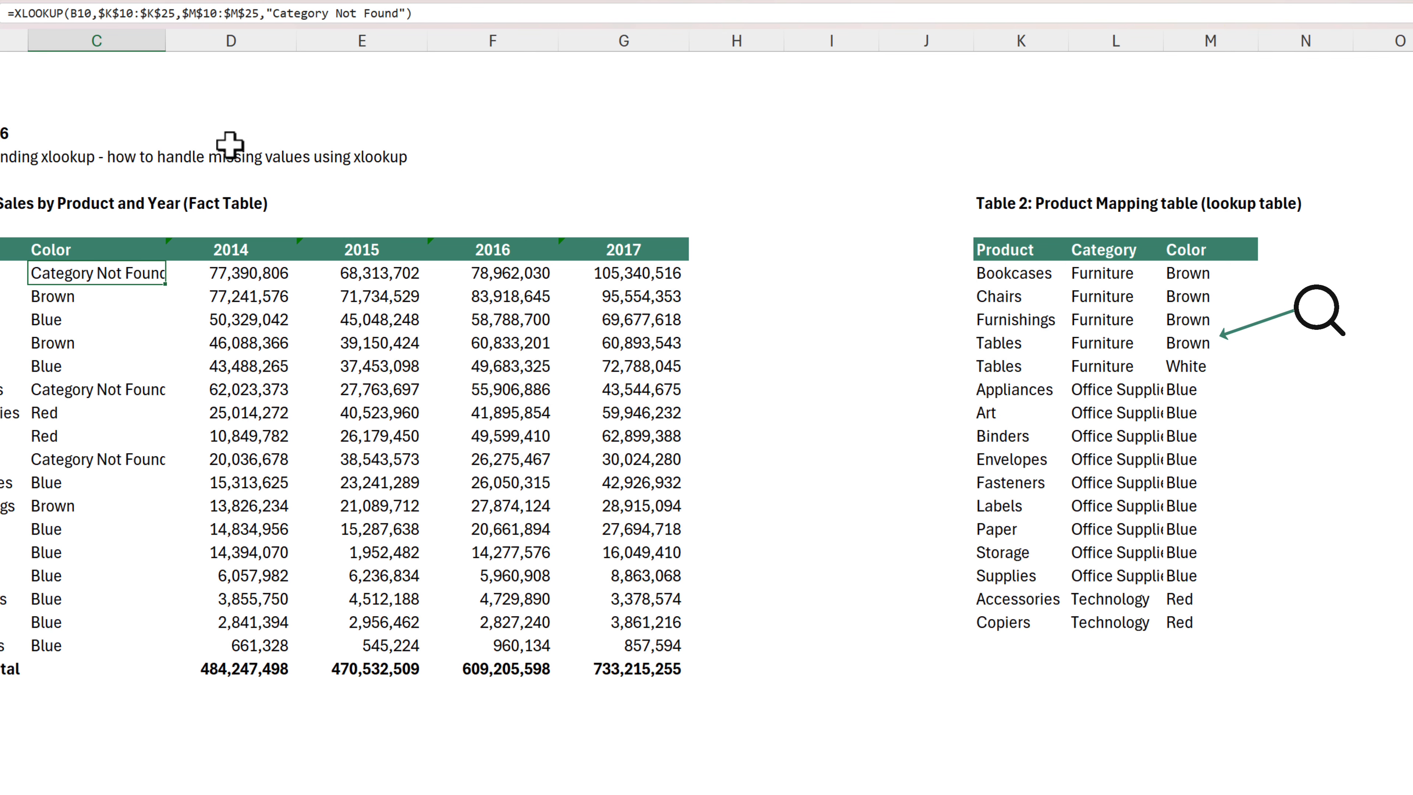
key("F2")
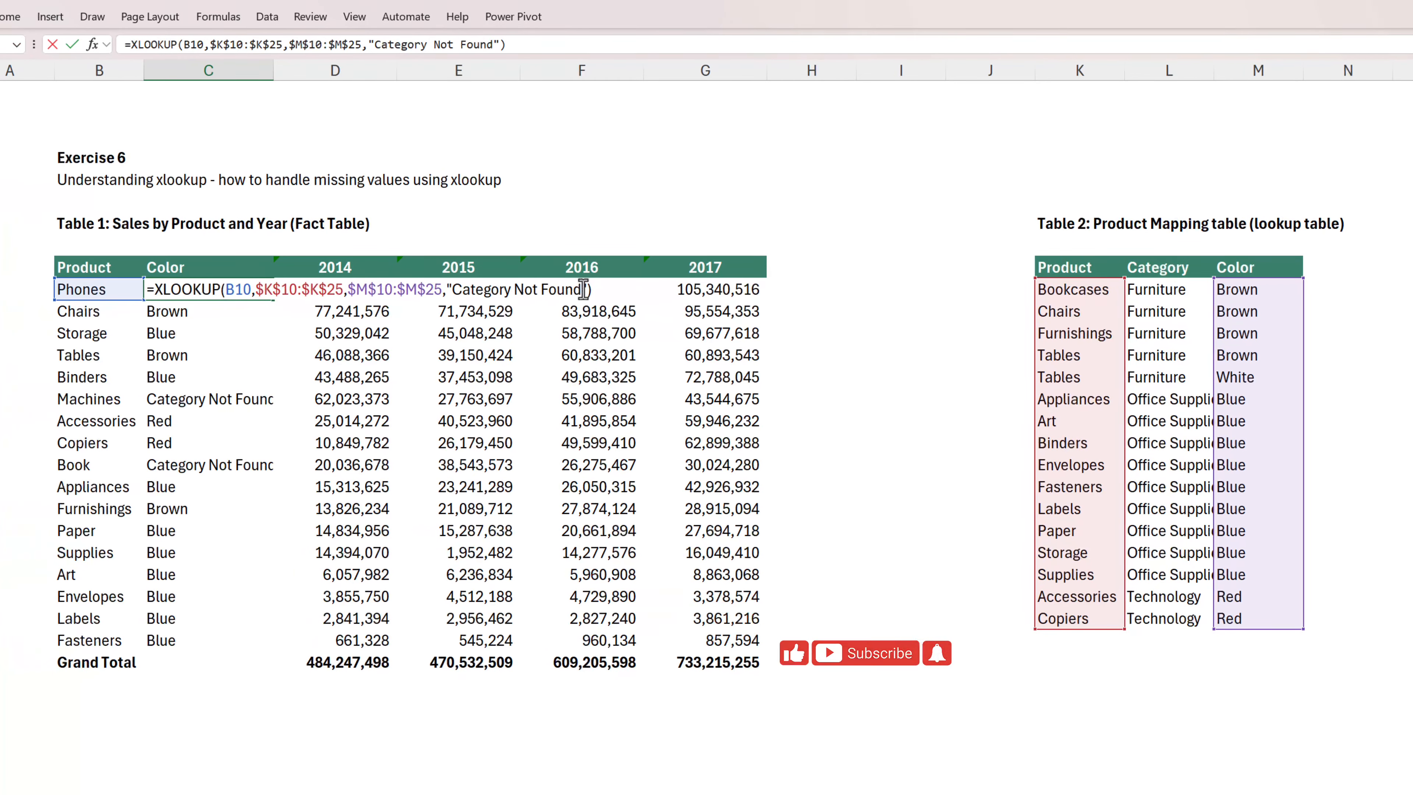
left_click(583, 288)
type(",")
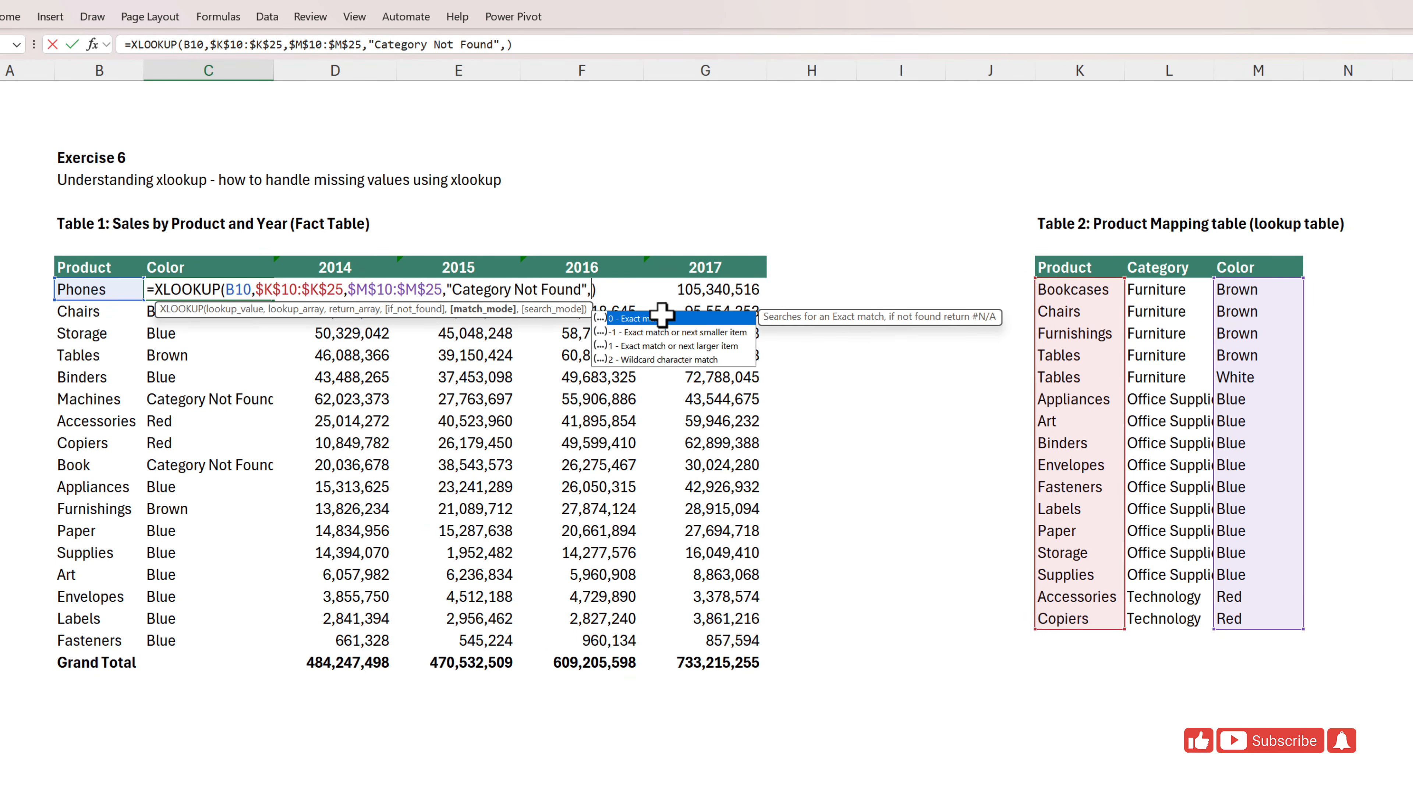
type(",")
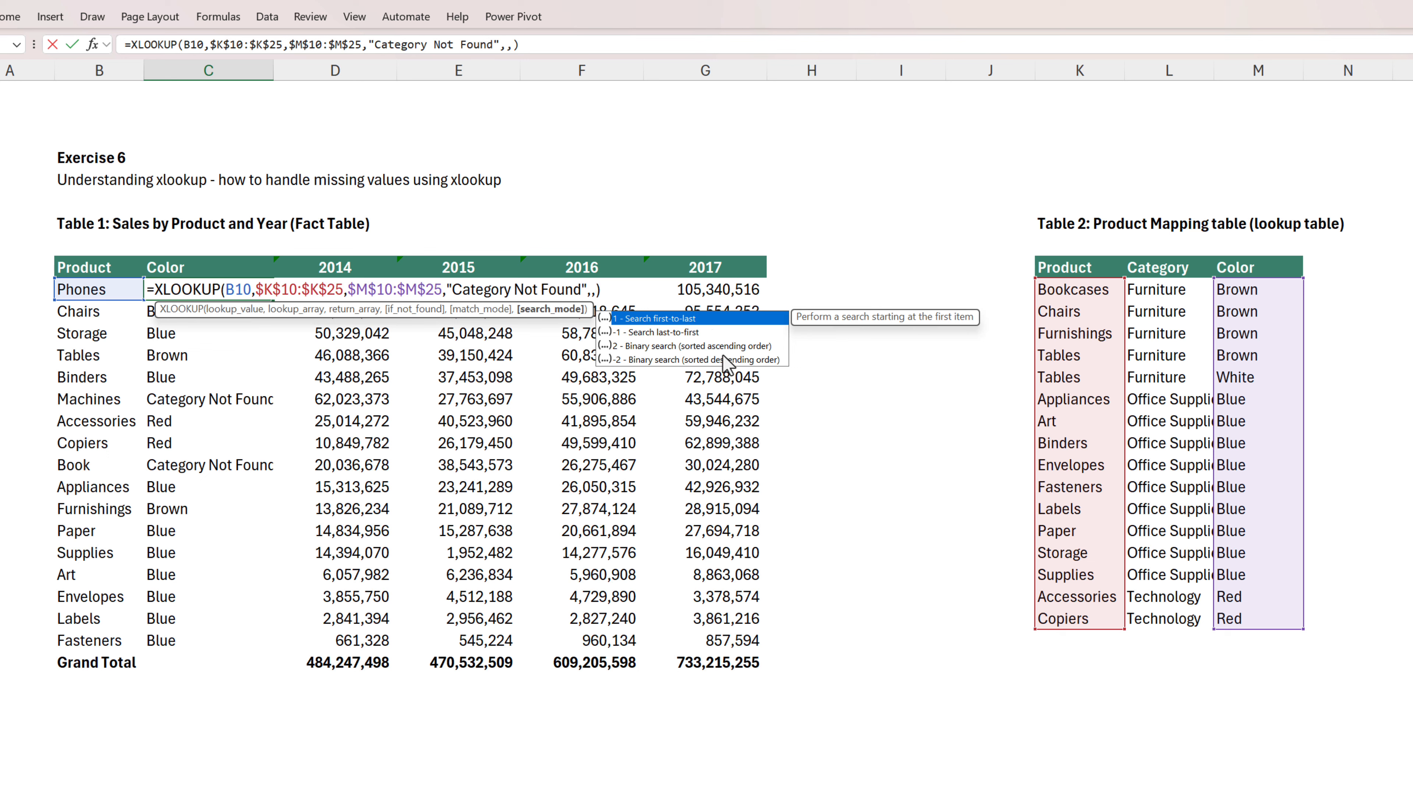
type("-1")
key("ctrl+Return")
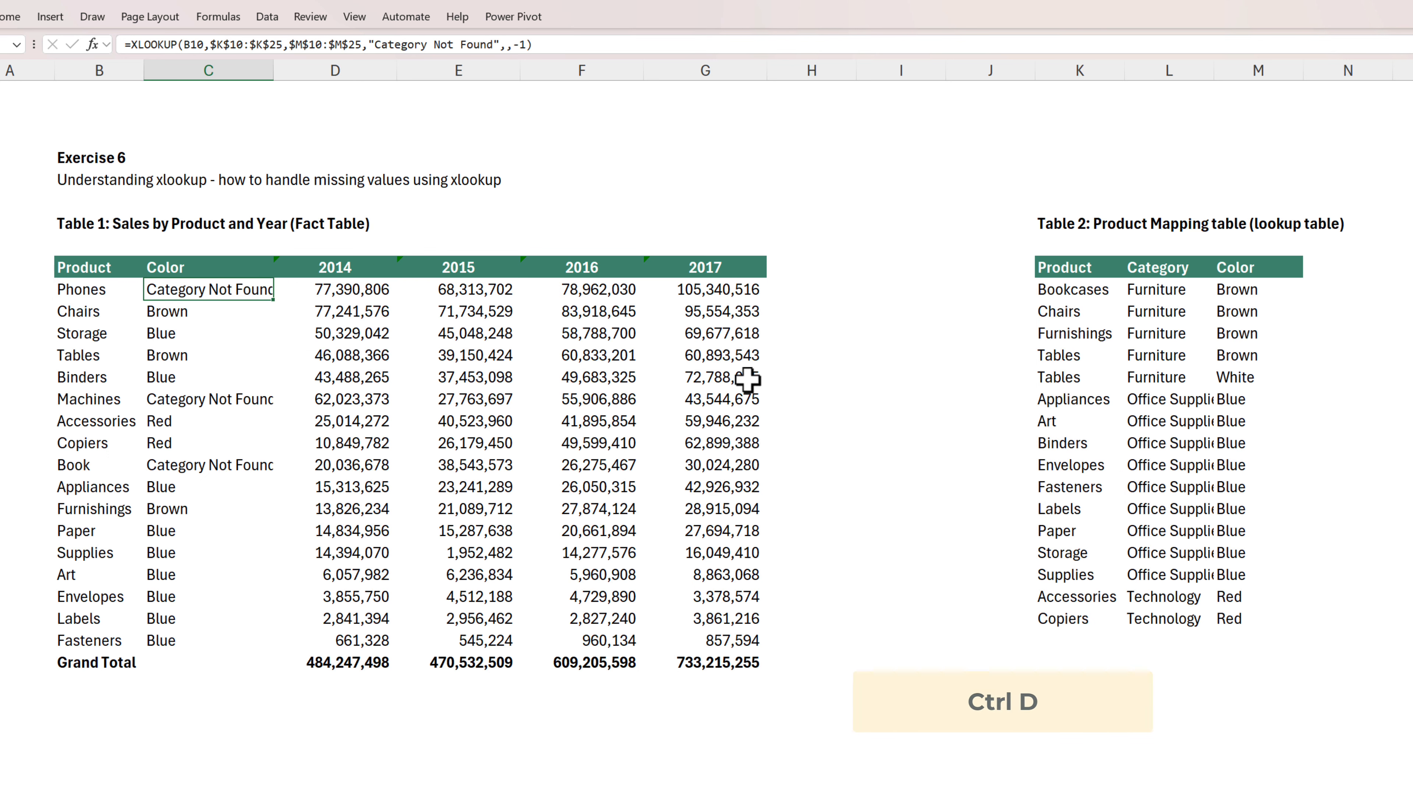
key("ctrl+shift+Down")
key("ctrl+d")
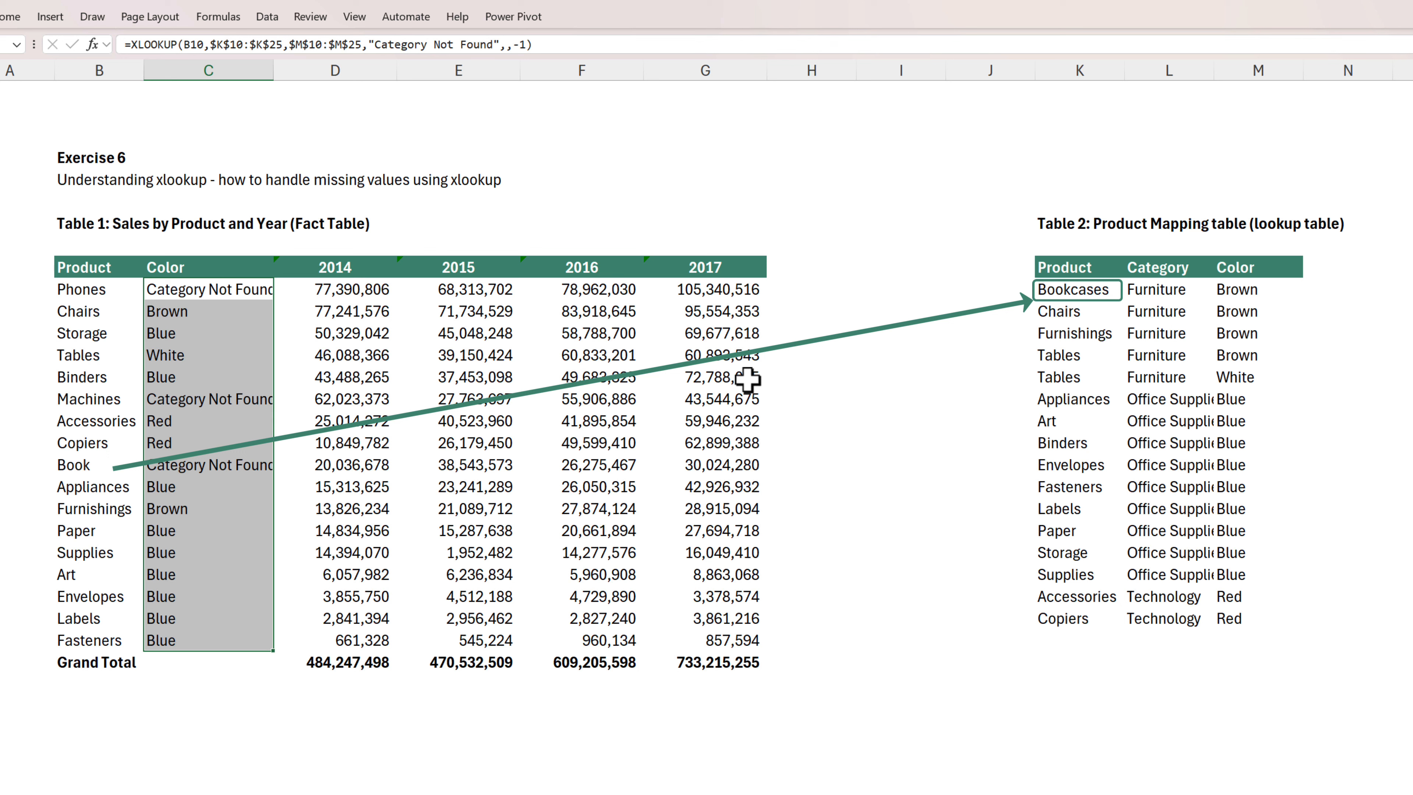
- Set the match mode of the XLOOKUP in C18 to 2 (wildcard character match), keeping search mode -1
left_click(237, 465)
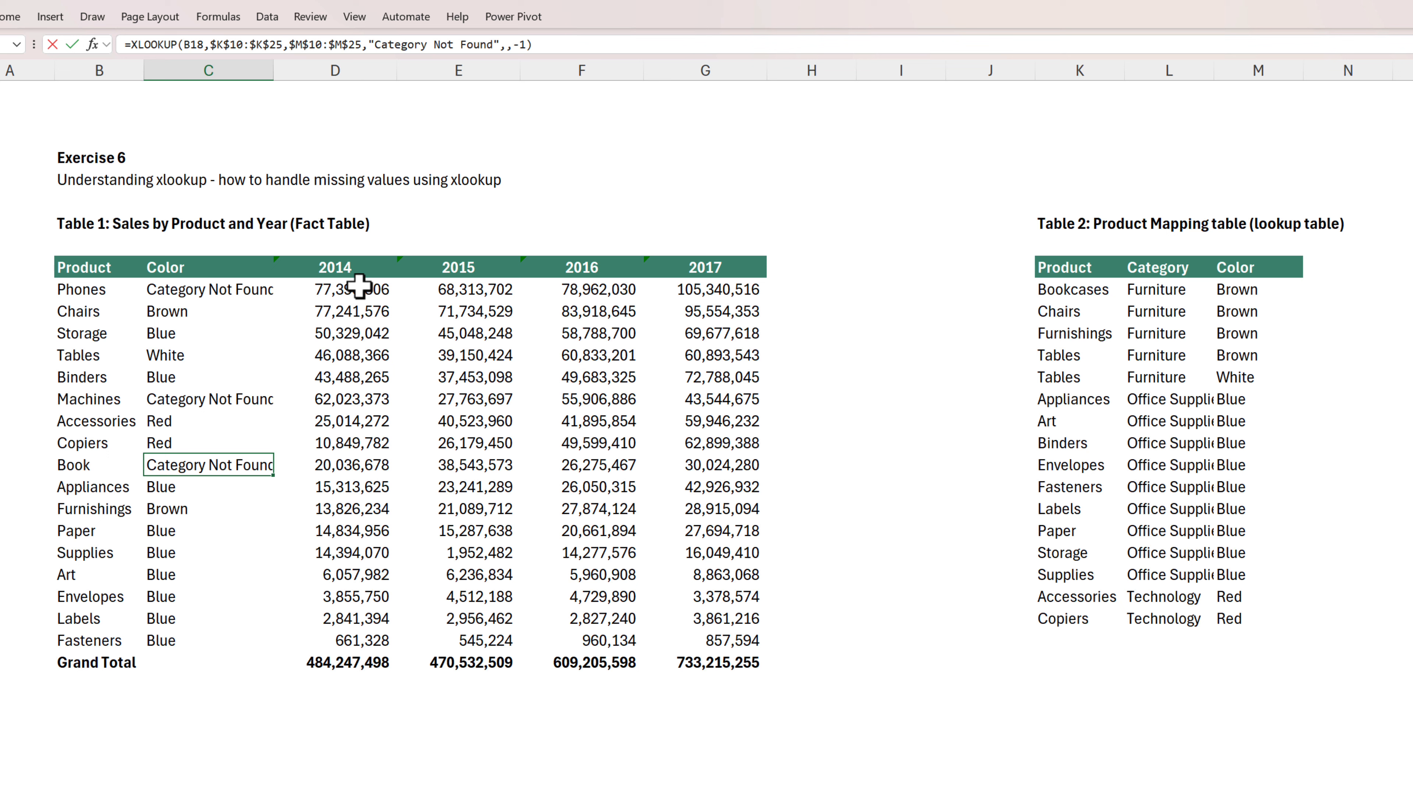
key("F2")
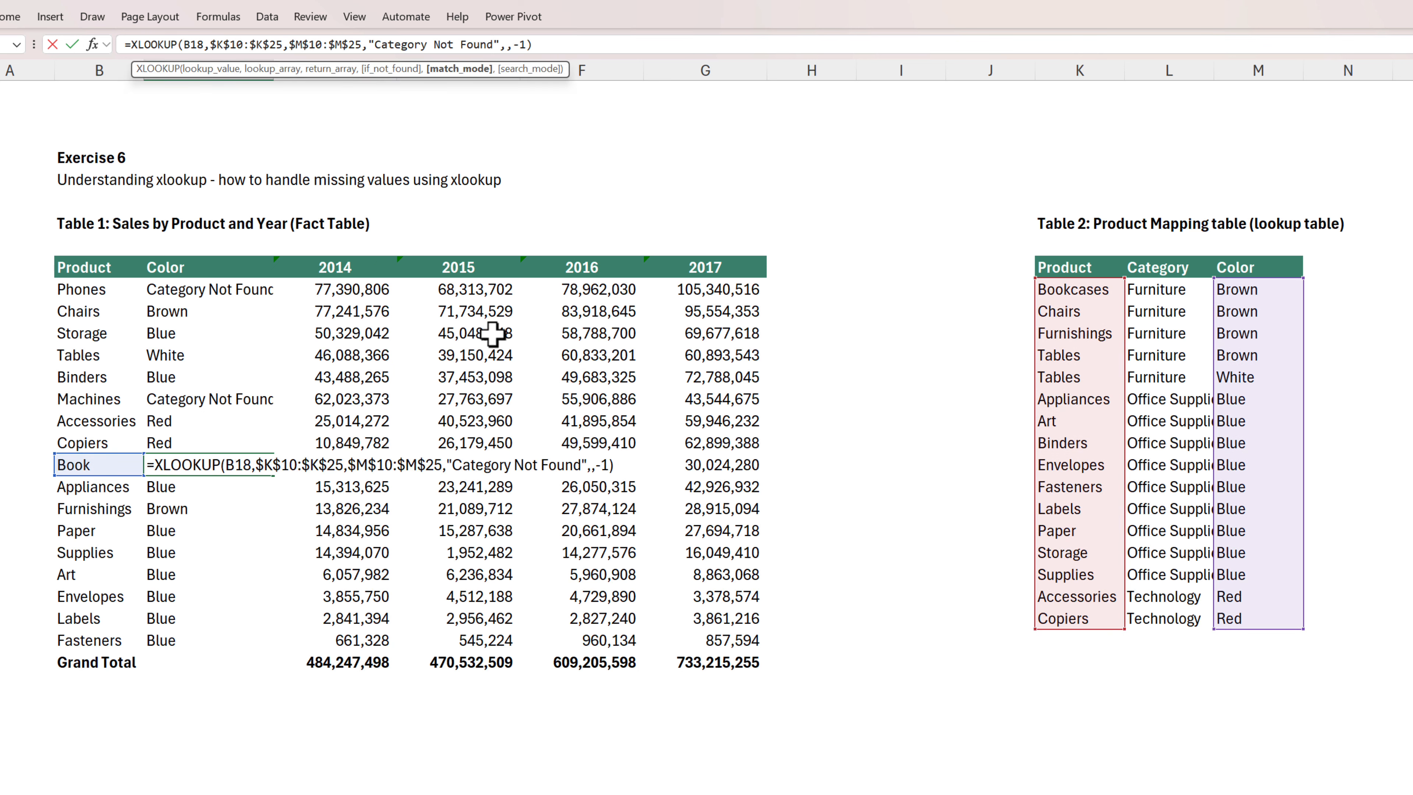
key("BackSpace")
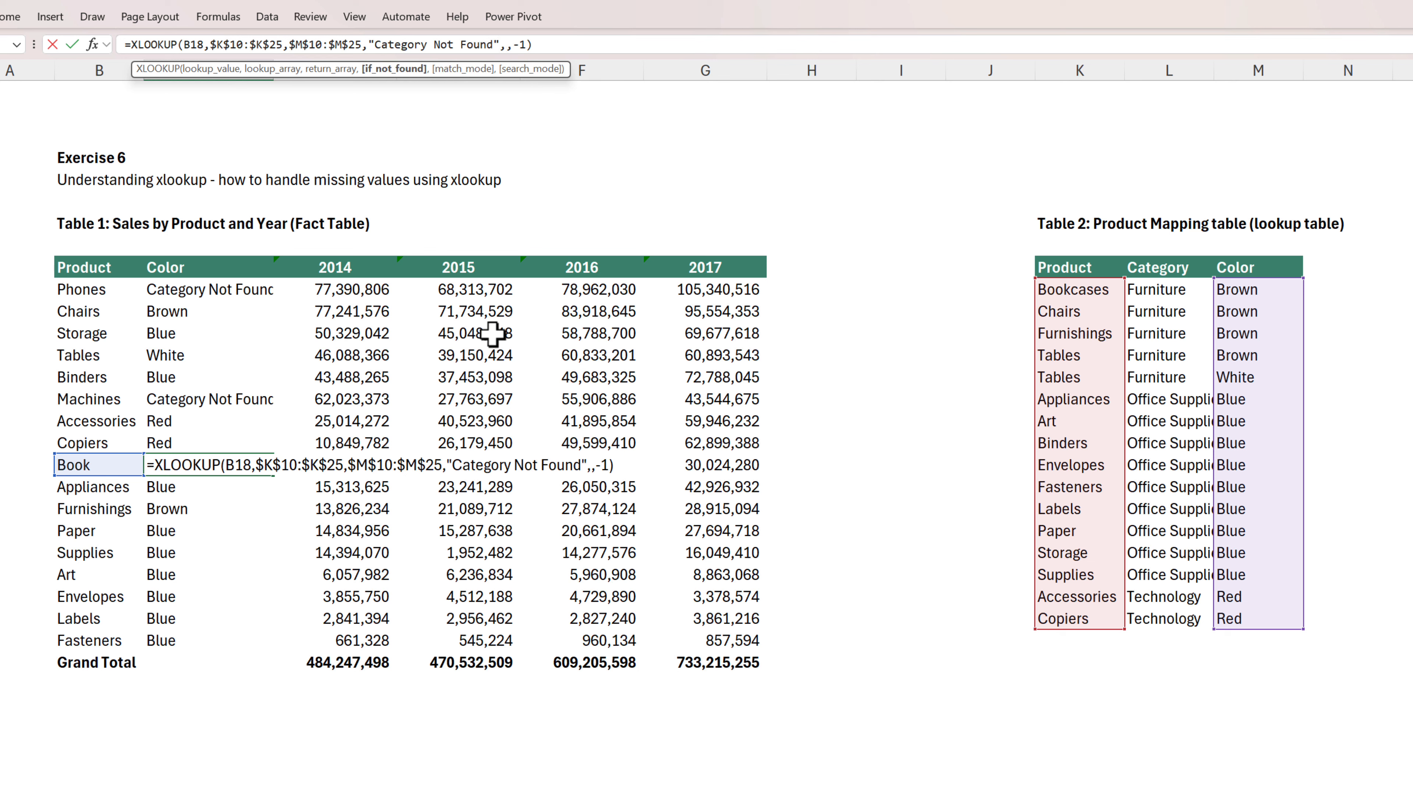
type(",")
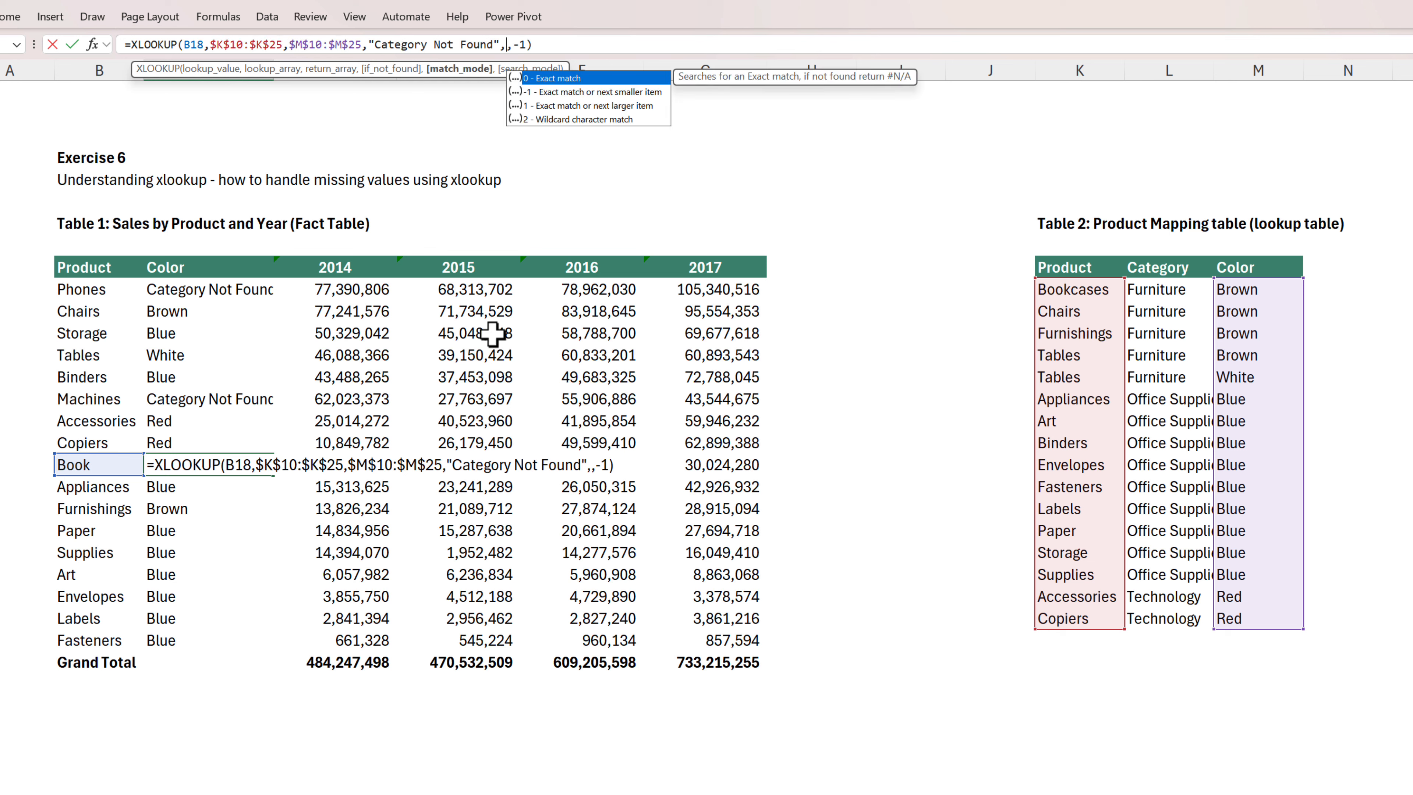
key("Down")
key("Down")
key("Down")
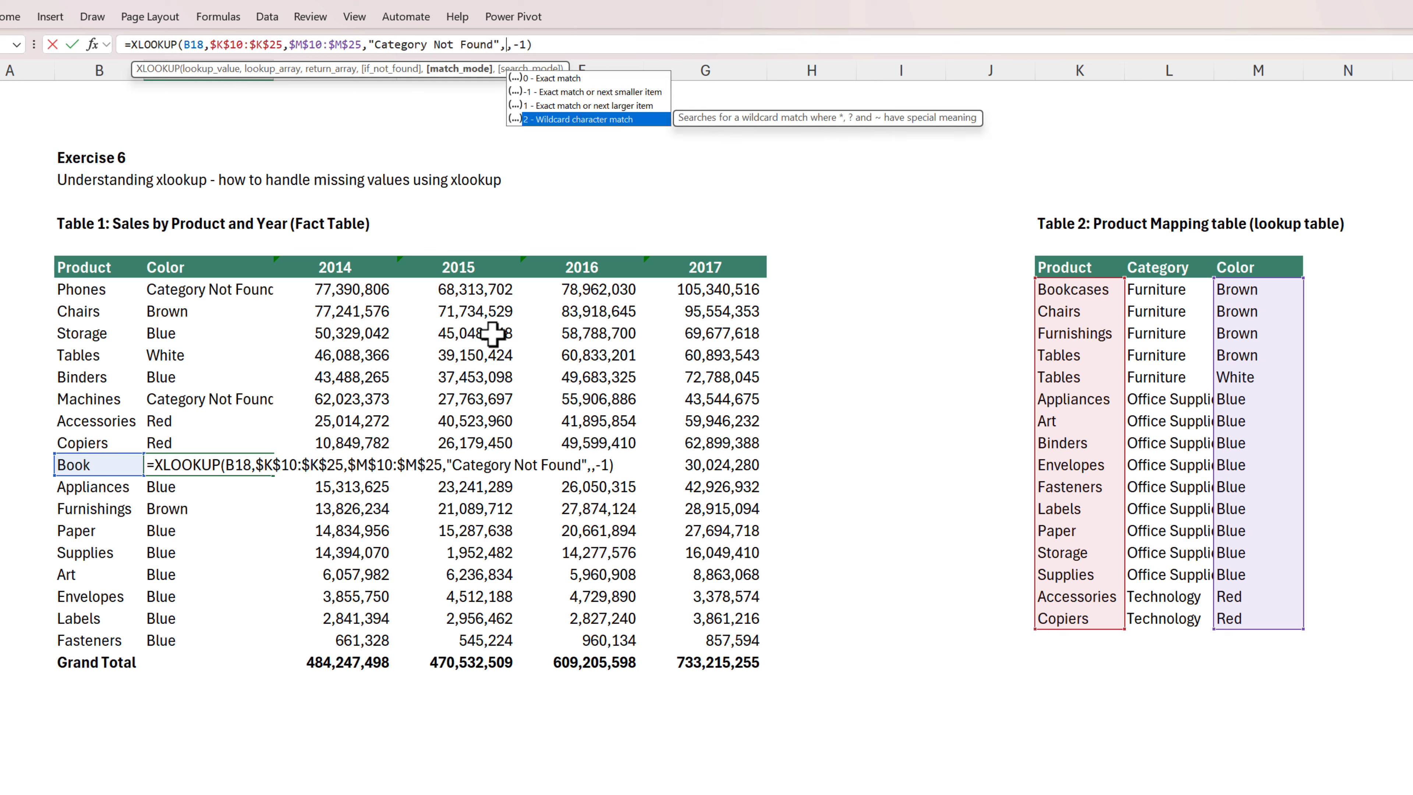
key("Tab")
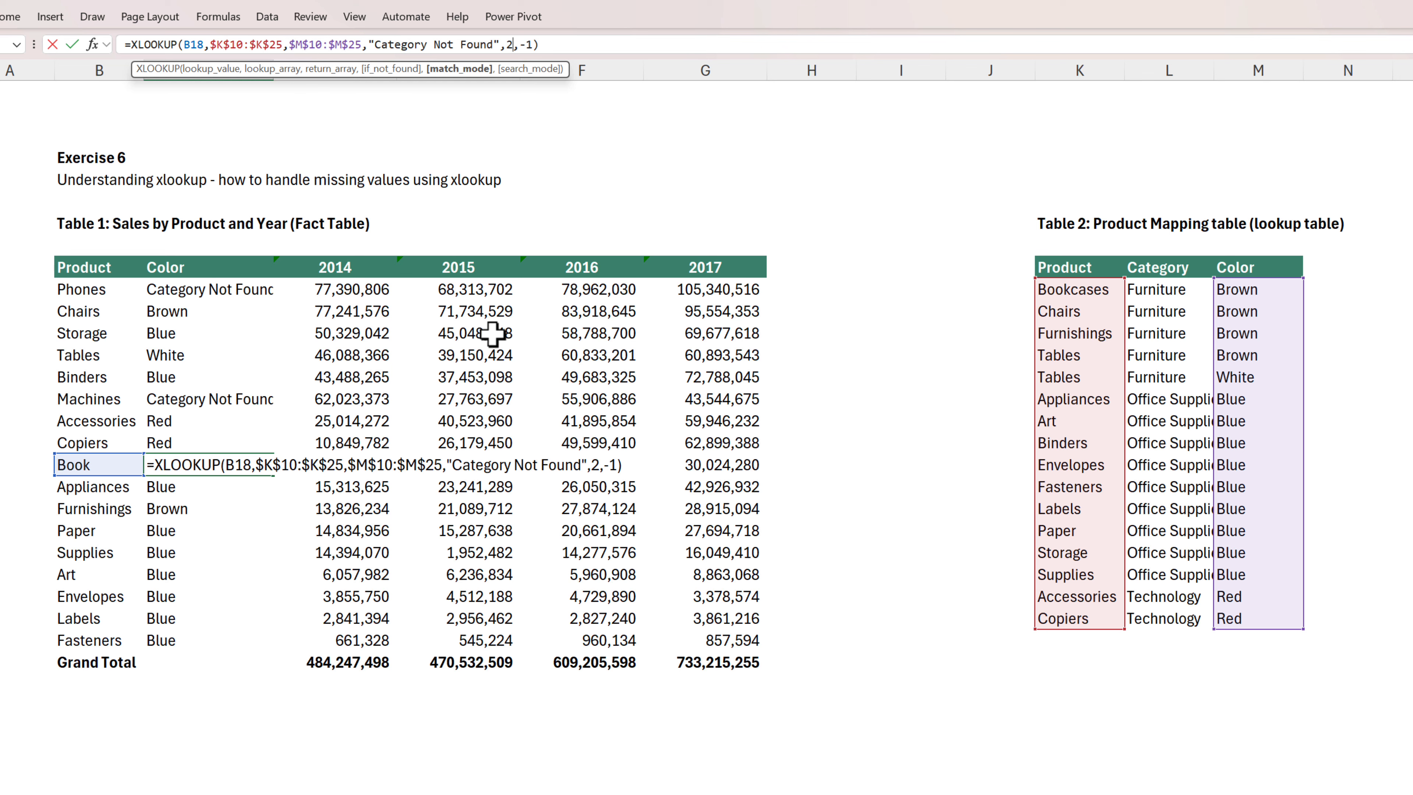
key("ctrl+Return")
- Append an asterisk wildcard to the product name in B18 so it reads Book*
key("Left")
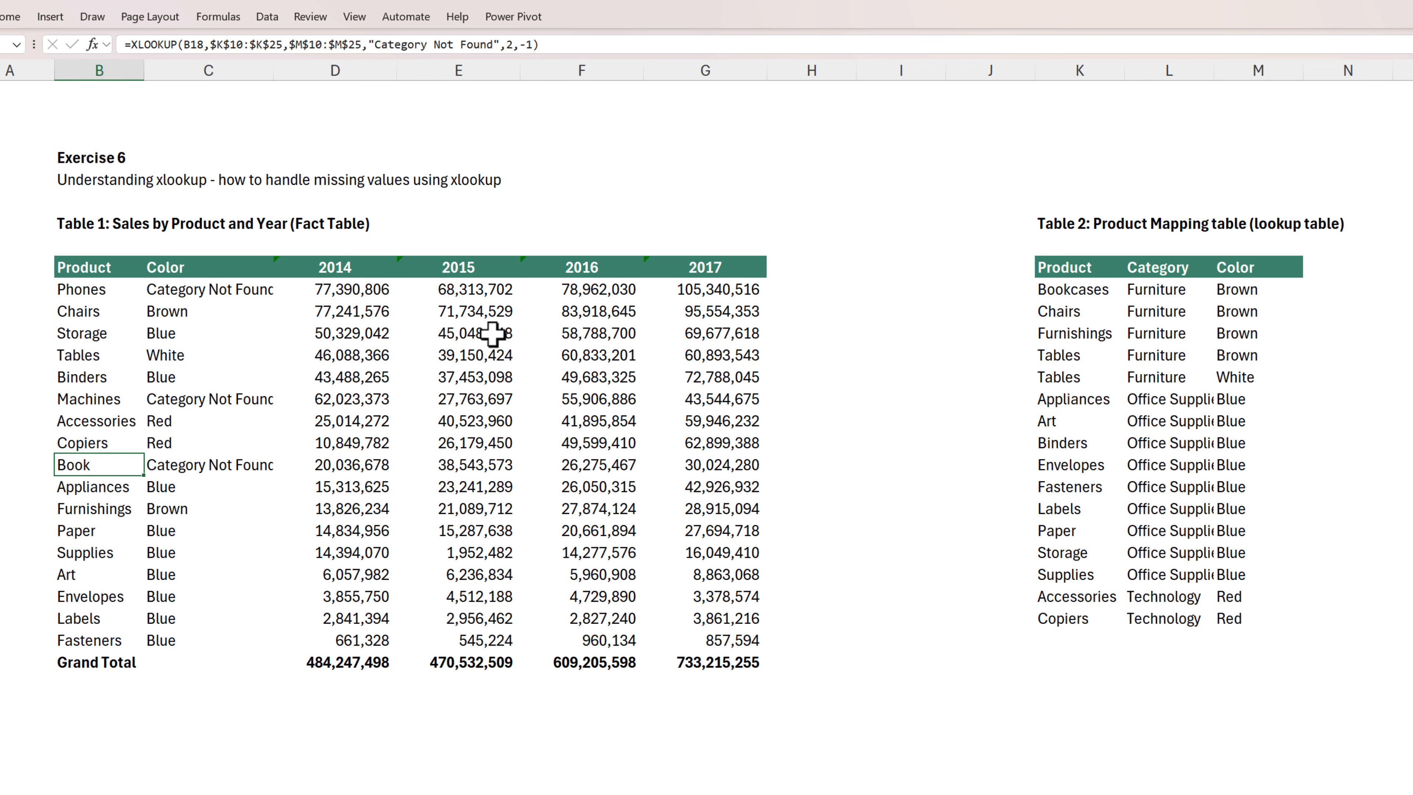
key("F2")
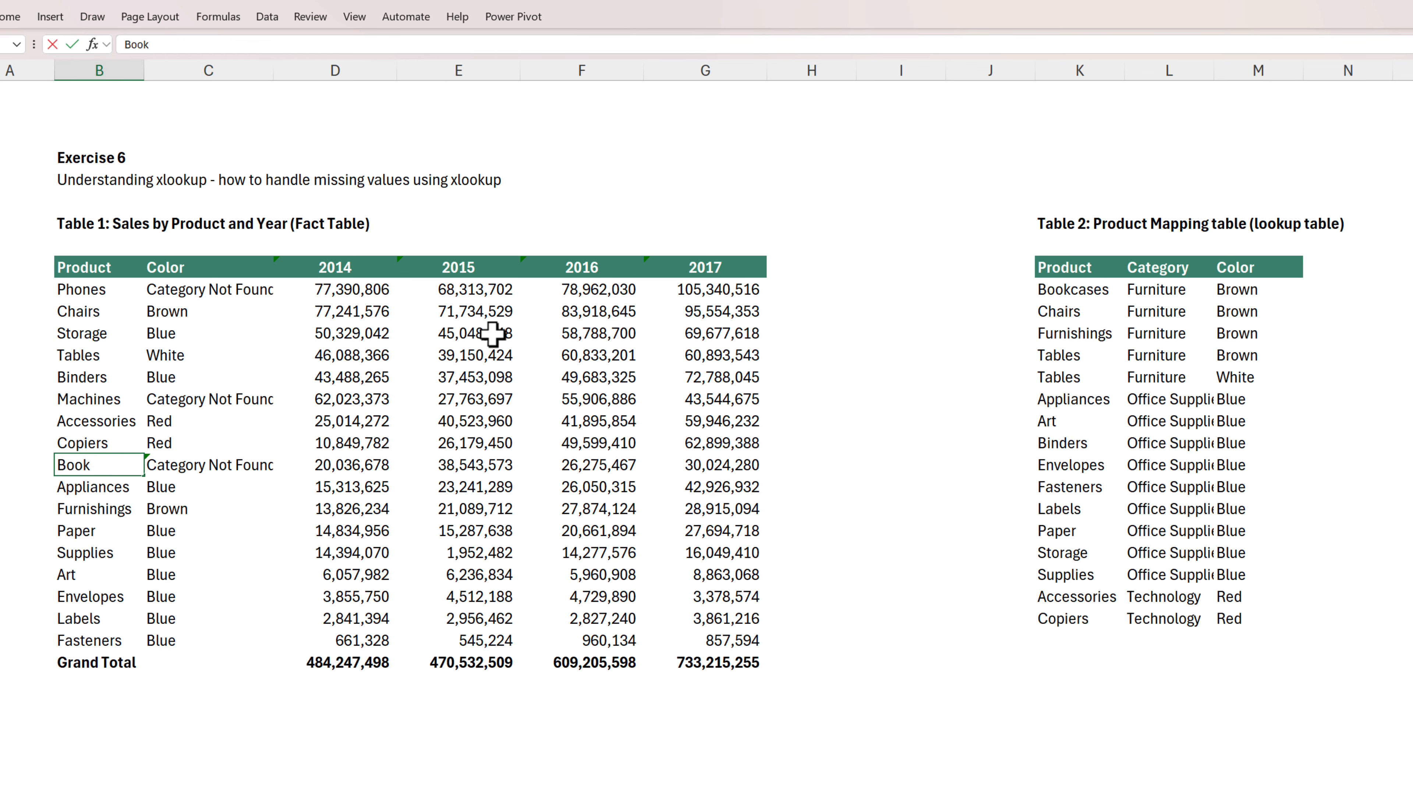
type("*")
key("Return")
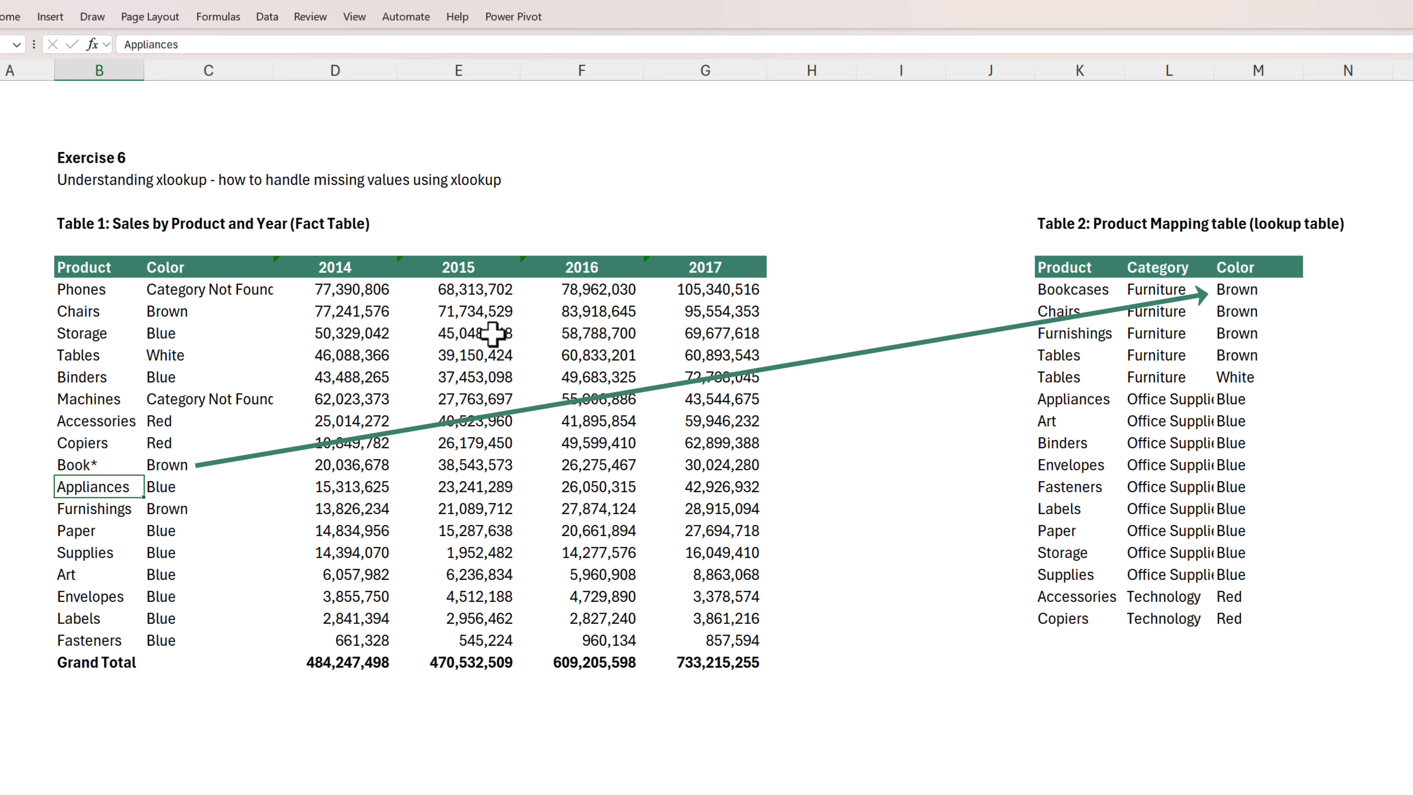
key("Right")
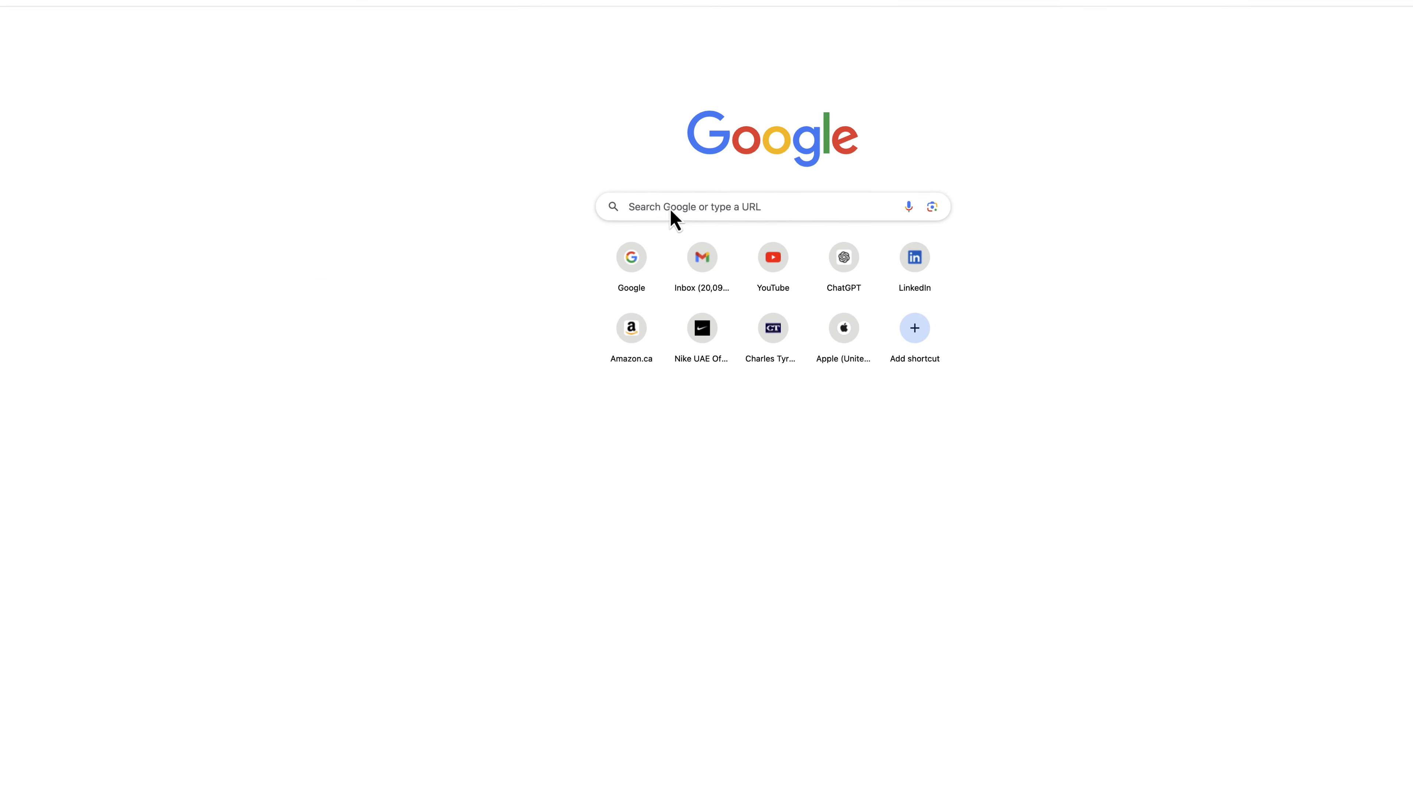
- In the browser, search Google for "excel xlookup function" and read through the Microsoft Support article on XLOOKUP
left_click(703, 207)
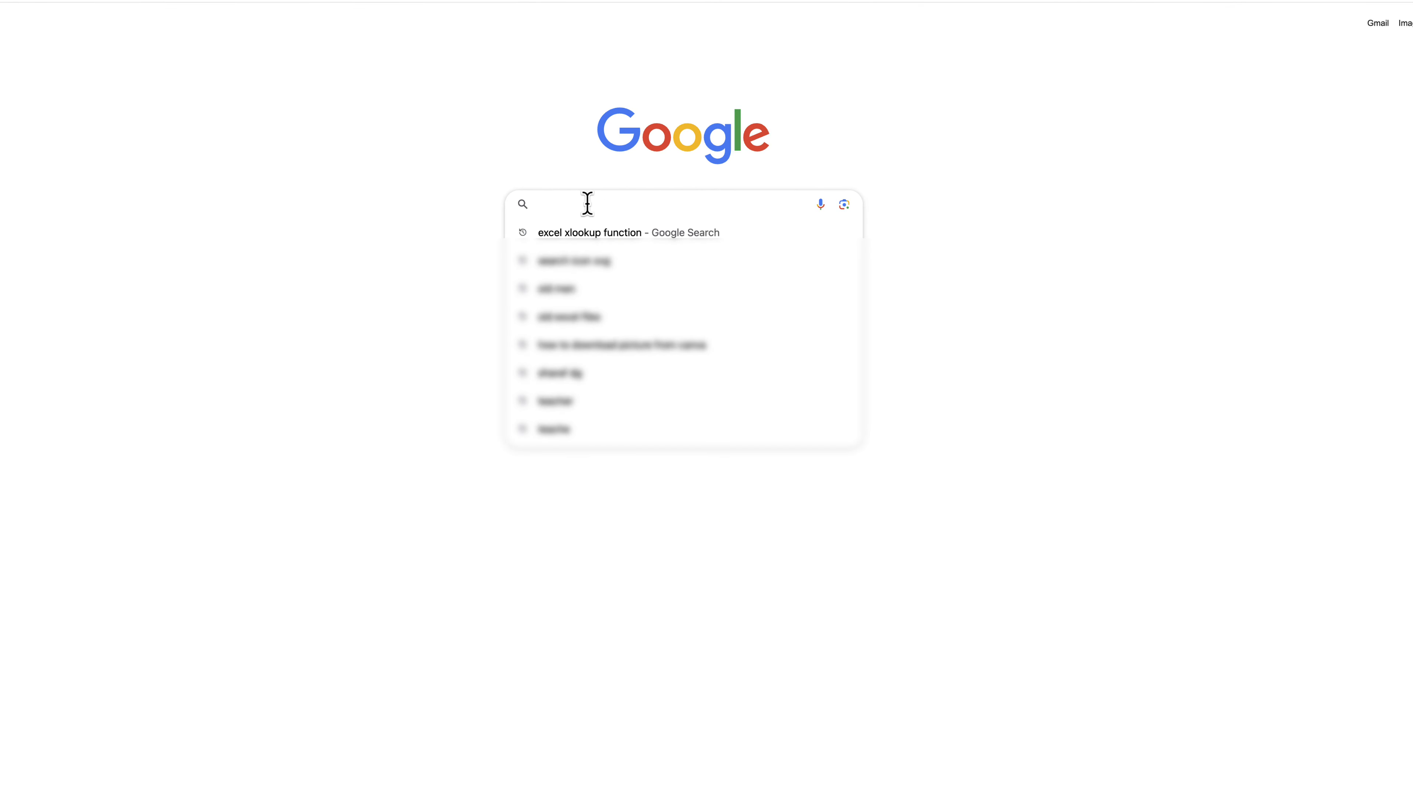
type("excel xlo")
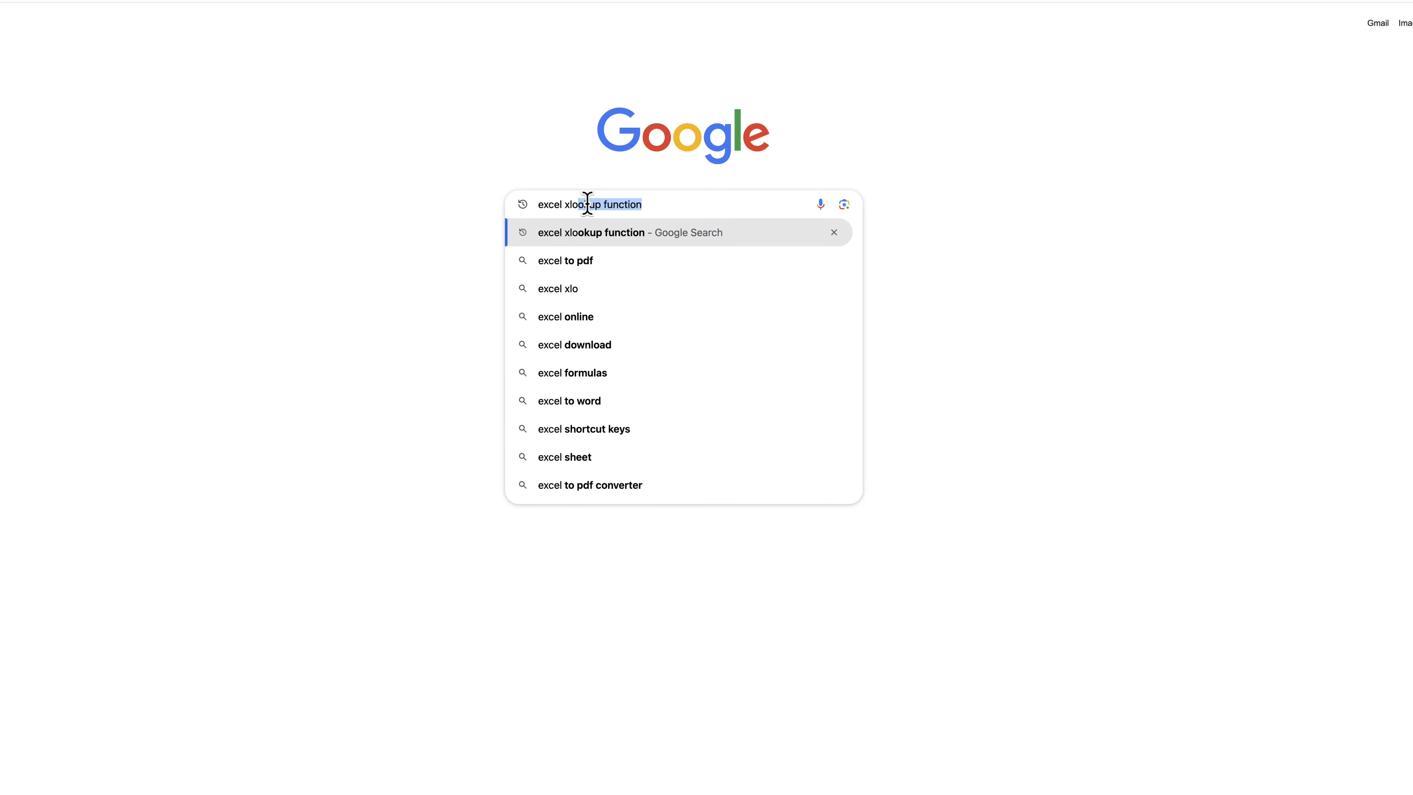
type("ok")
key("Return")
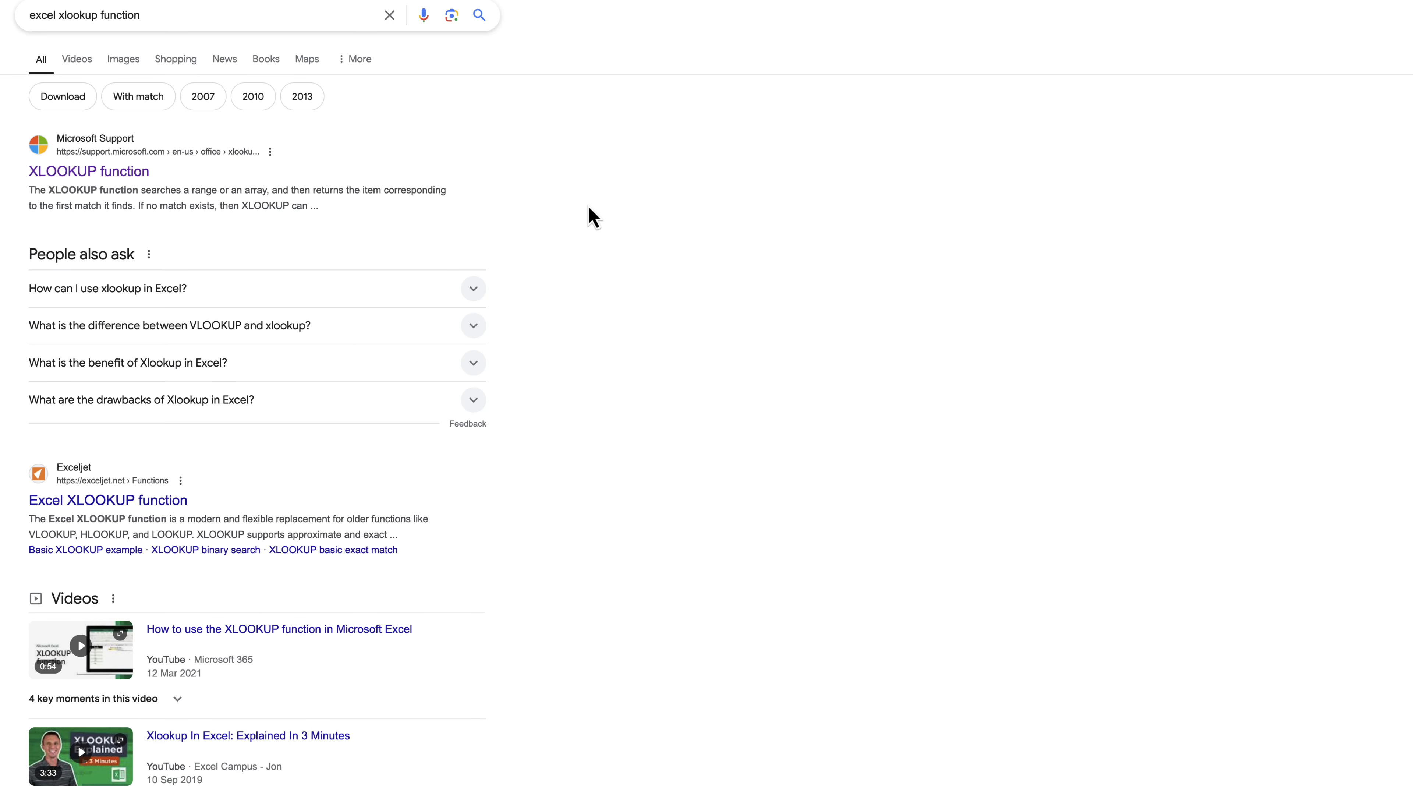
left_click(129, 174)
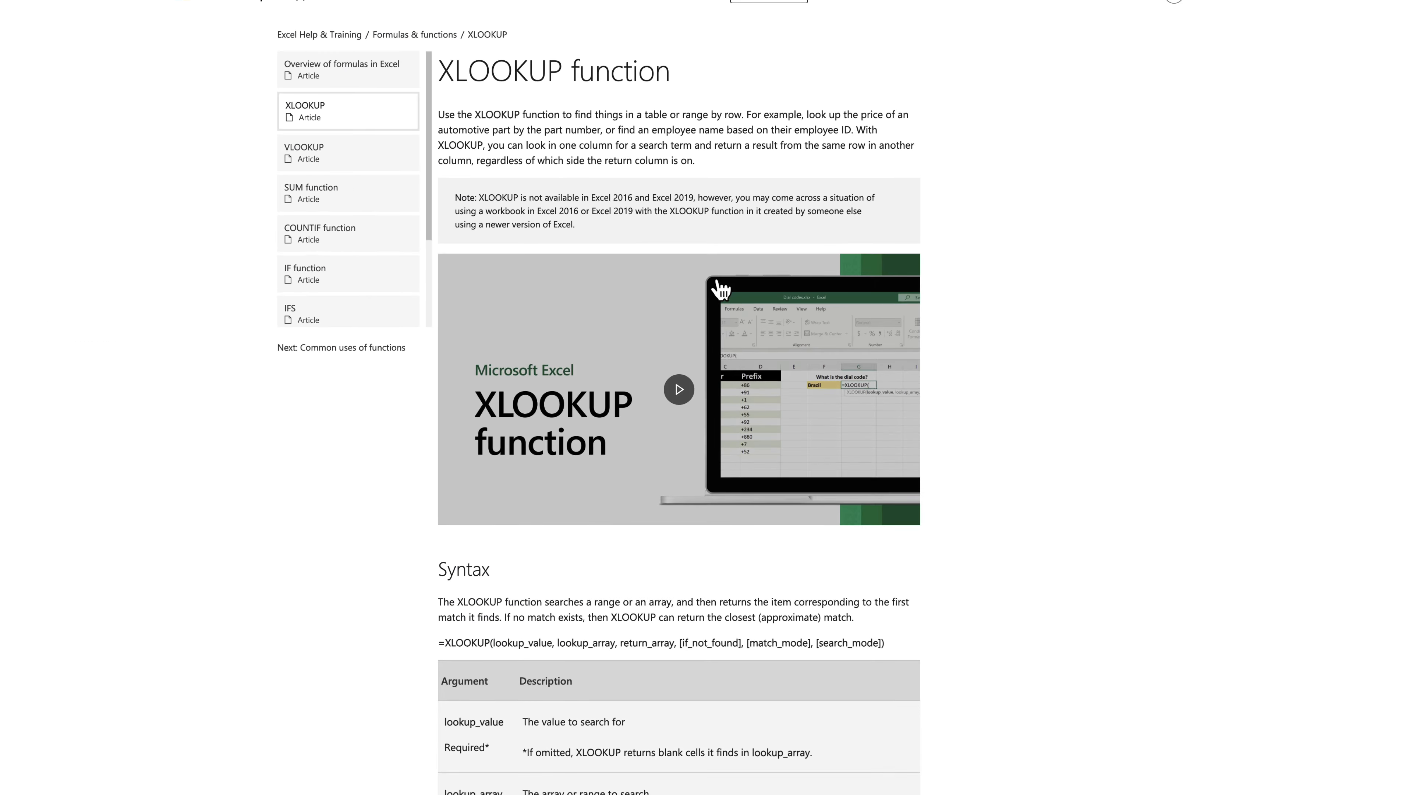
scroll(718, 287, "down", 6)
scroll(716, 284, "down", 3)
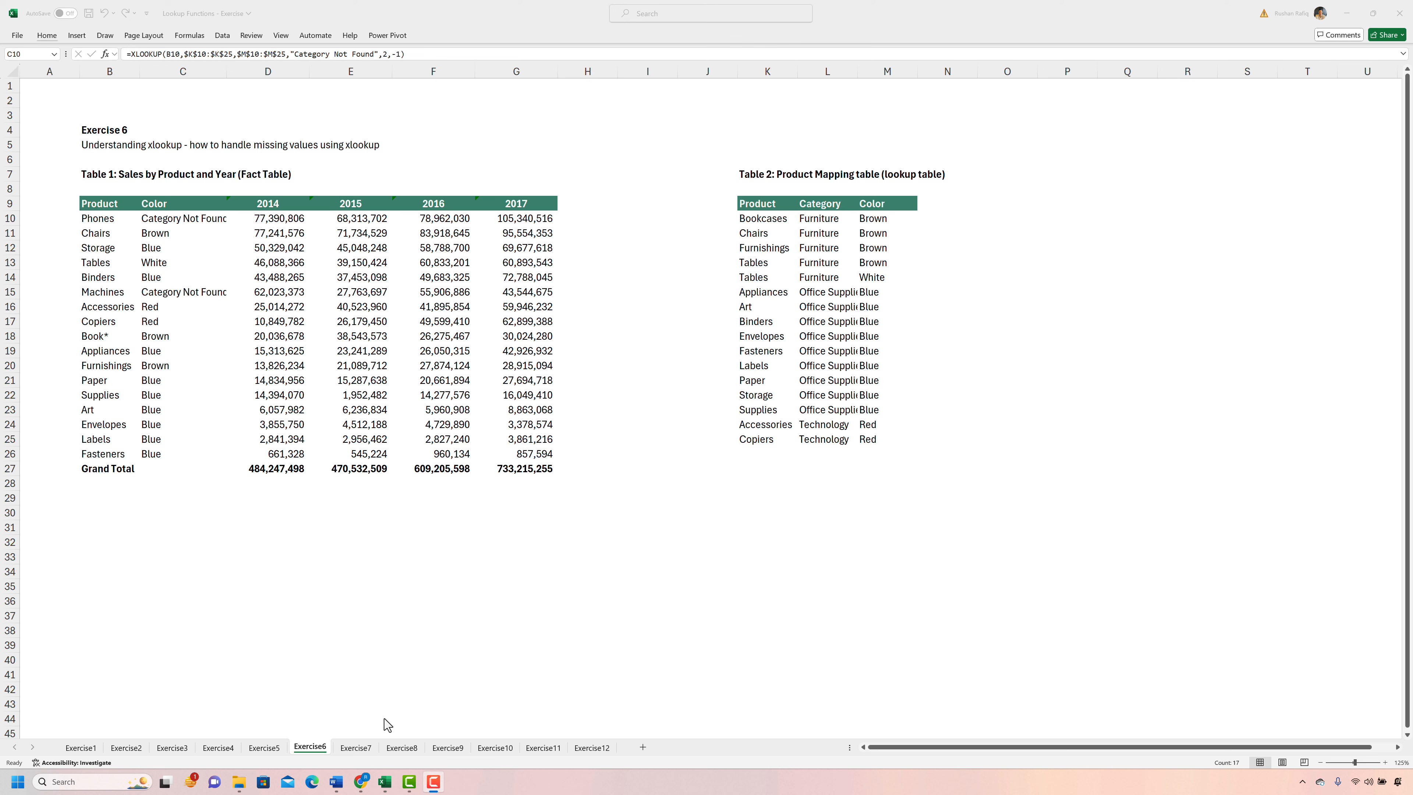
- On the Exercise8 sheet in Excel, enter =VLOOKUP(B10,$L$10:$T$26,8,FALSE) in C10 to look up the Phones category
left_click(411, 747)
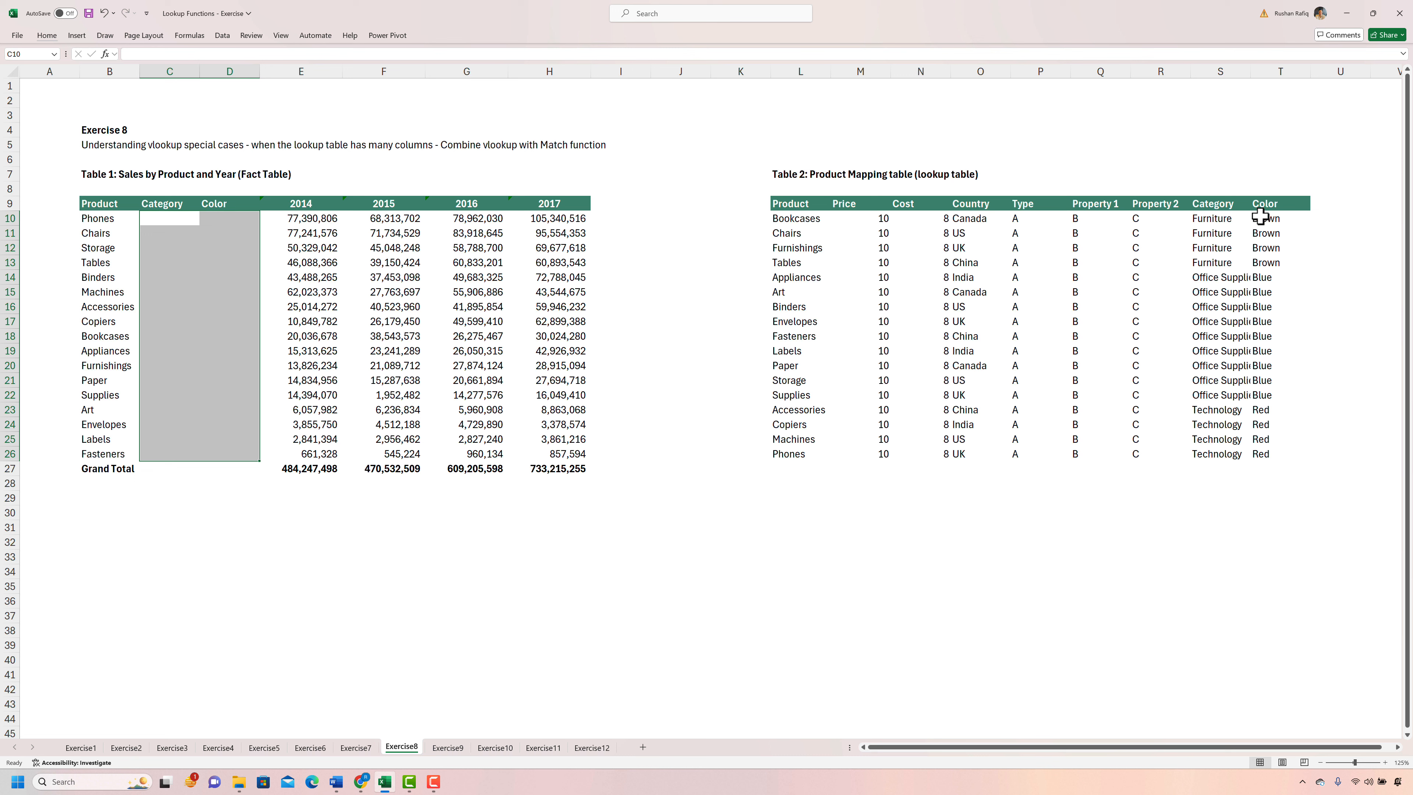
left_click(191, 219)
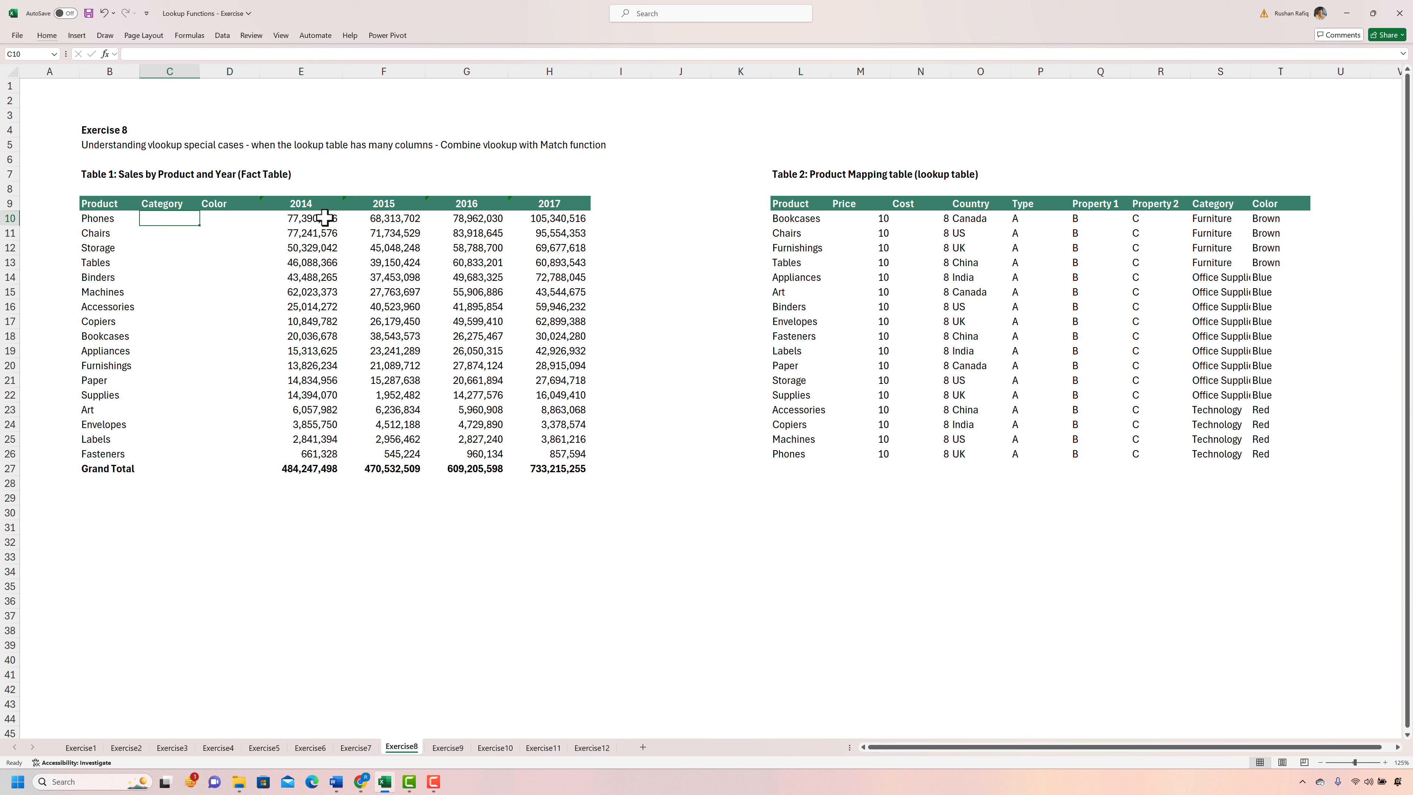
type("=vlook")
key("Tab")
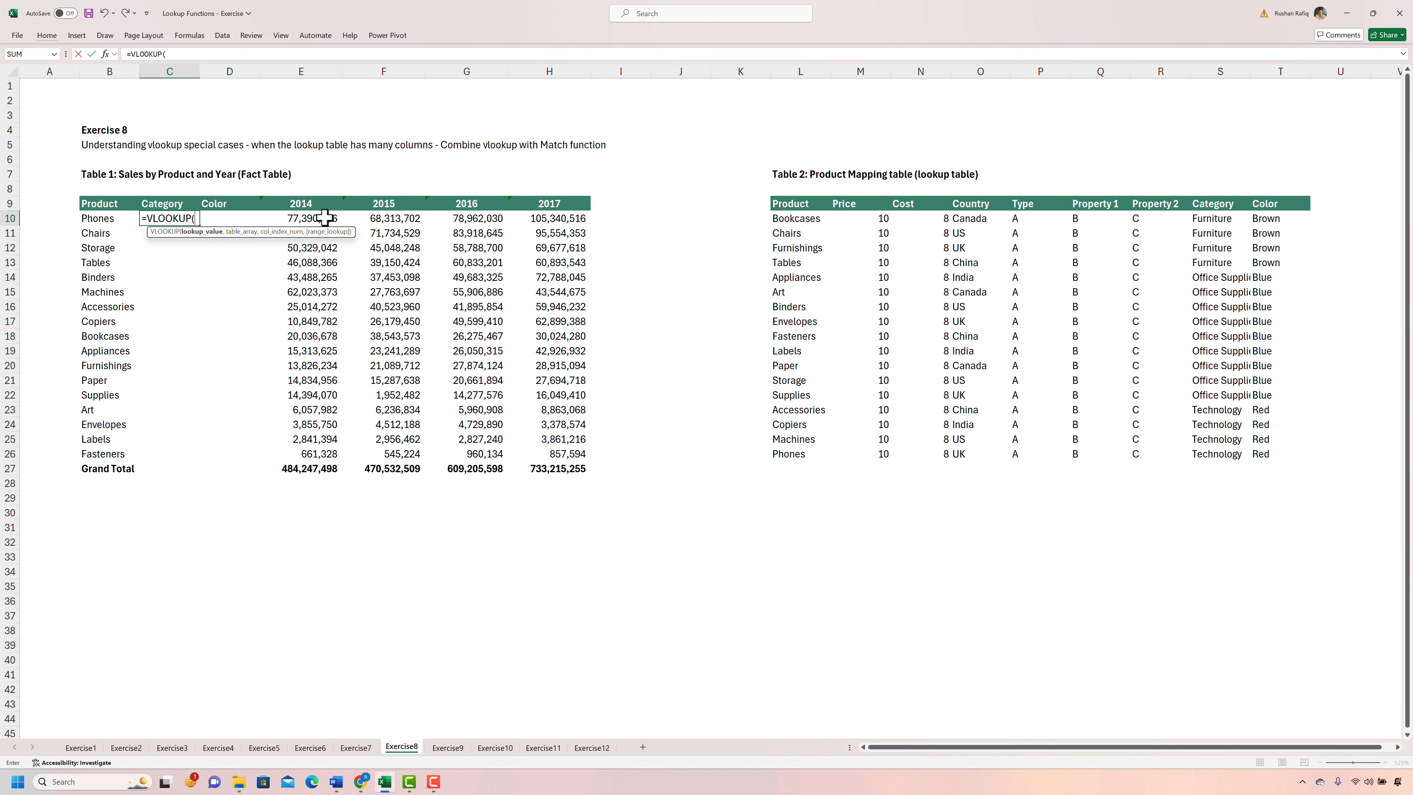
key("Left")
type(",")
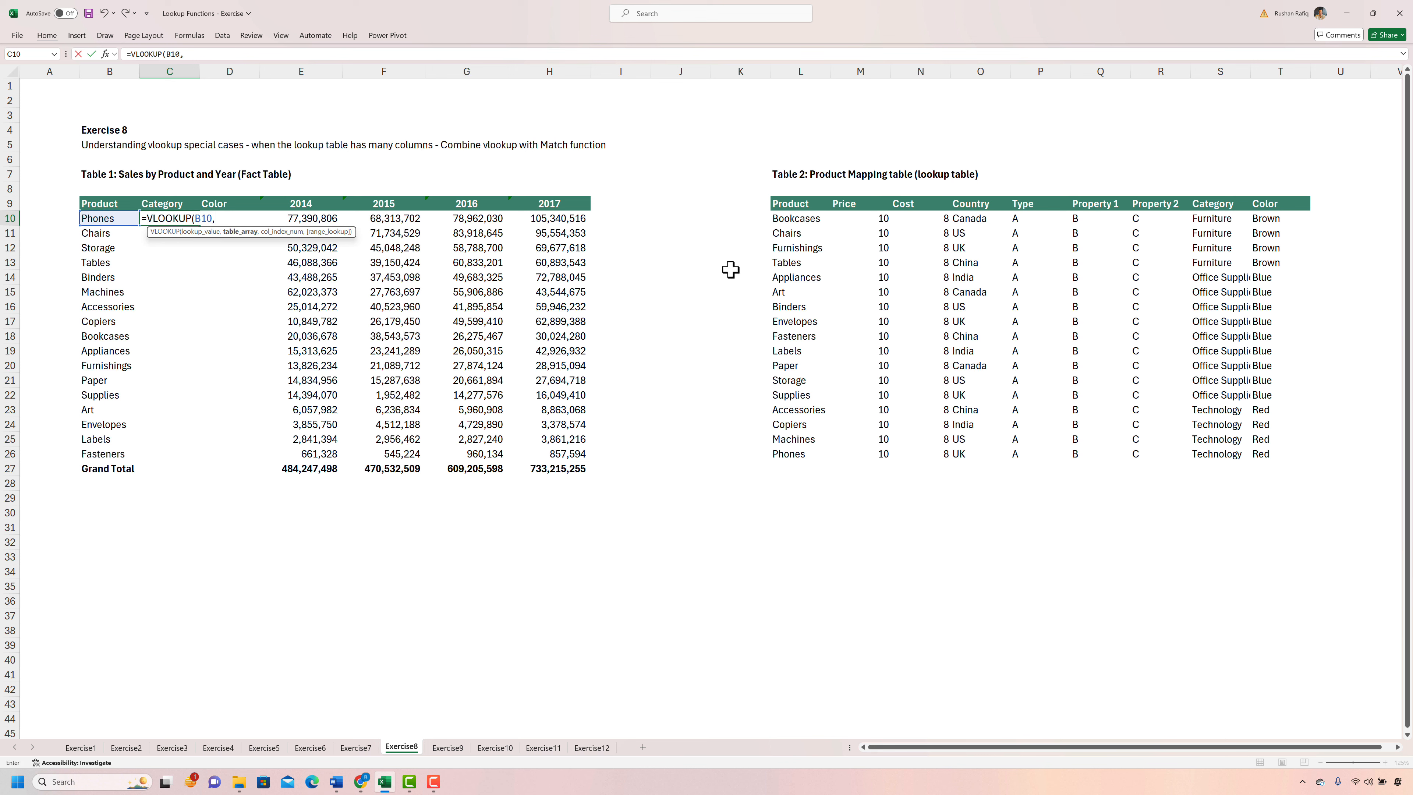
left_click_drag(792, 218, 1258, 454)
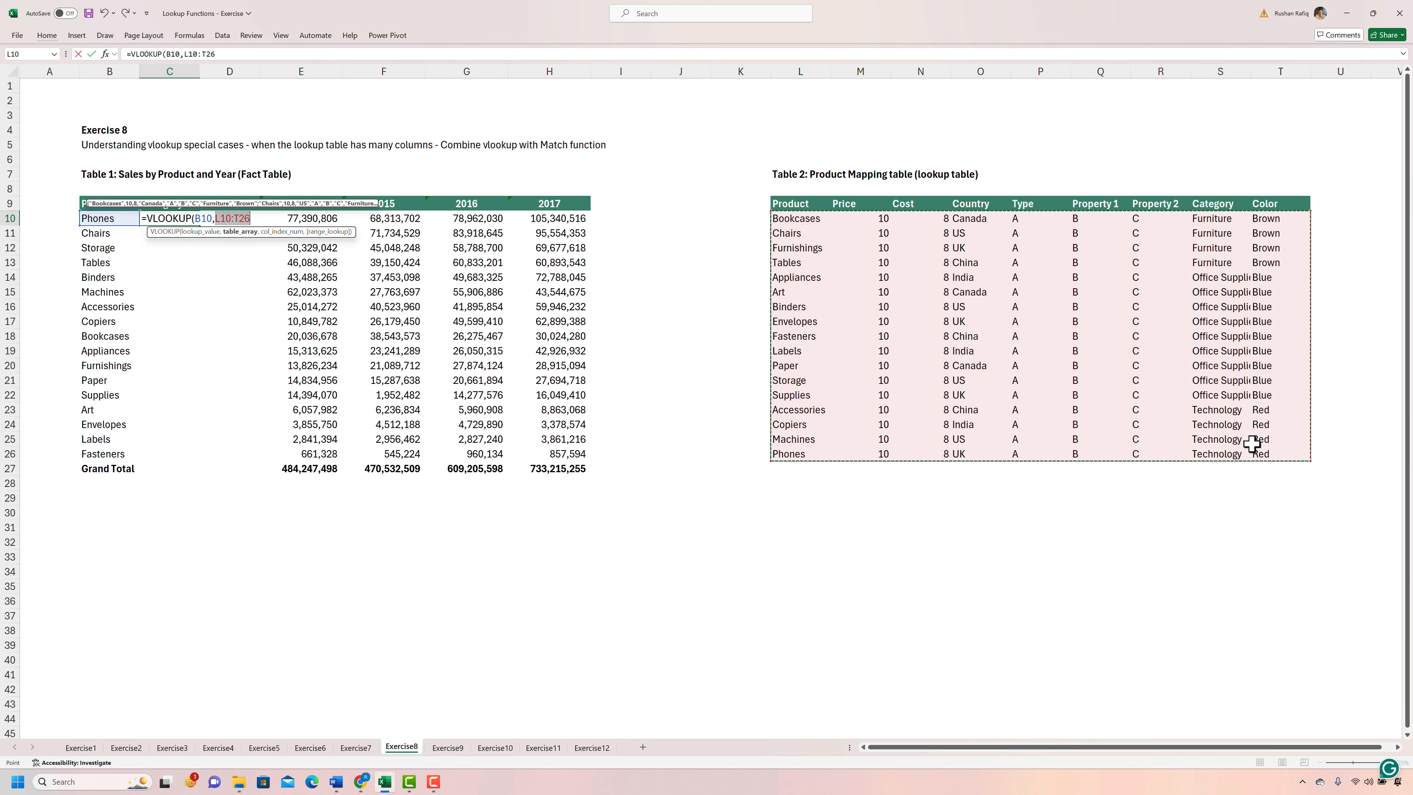
key("F4")
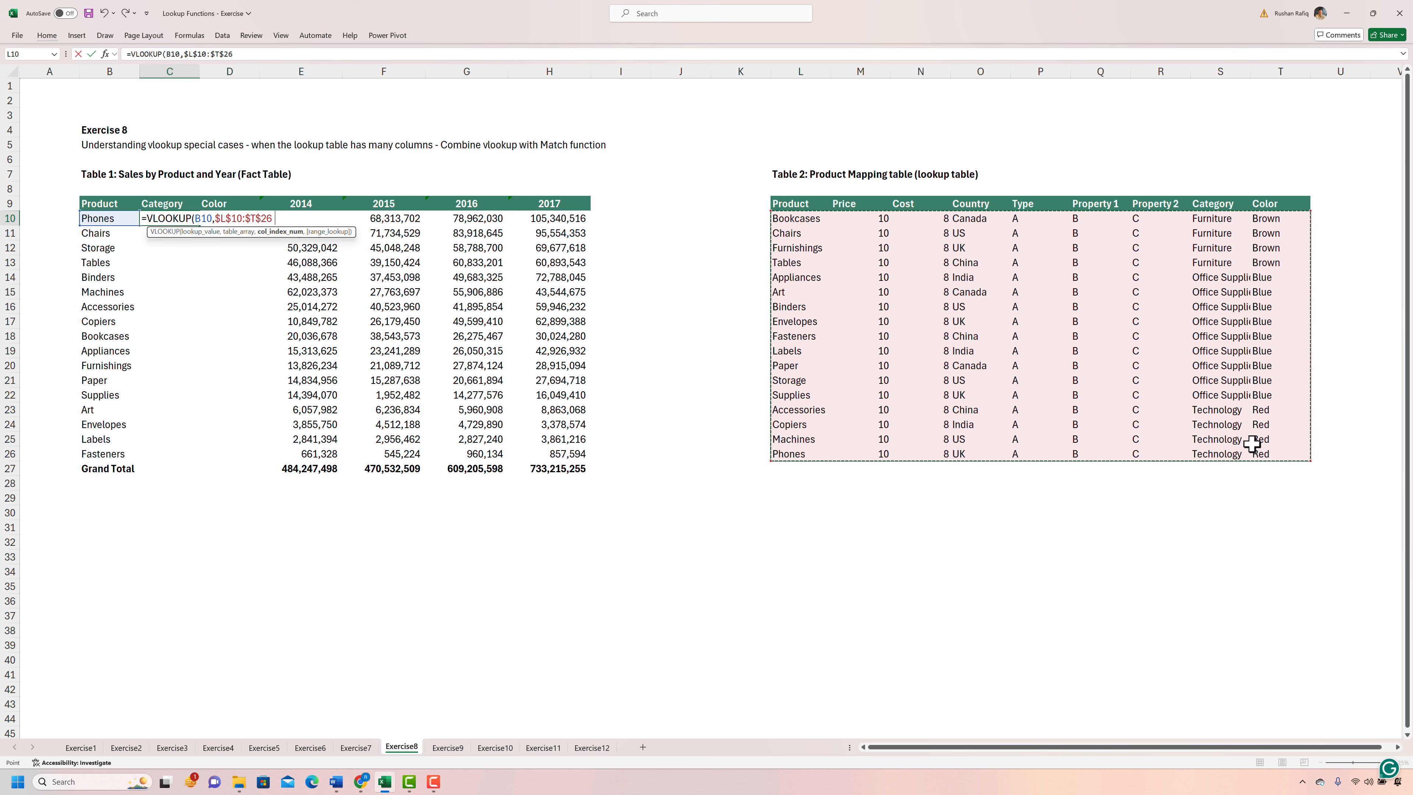
type(",8")
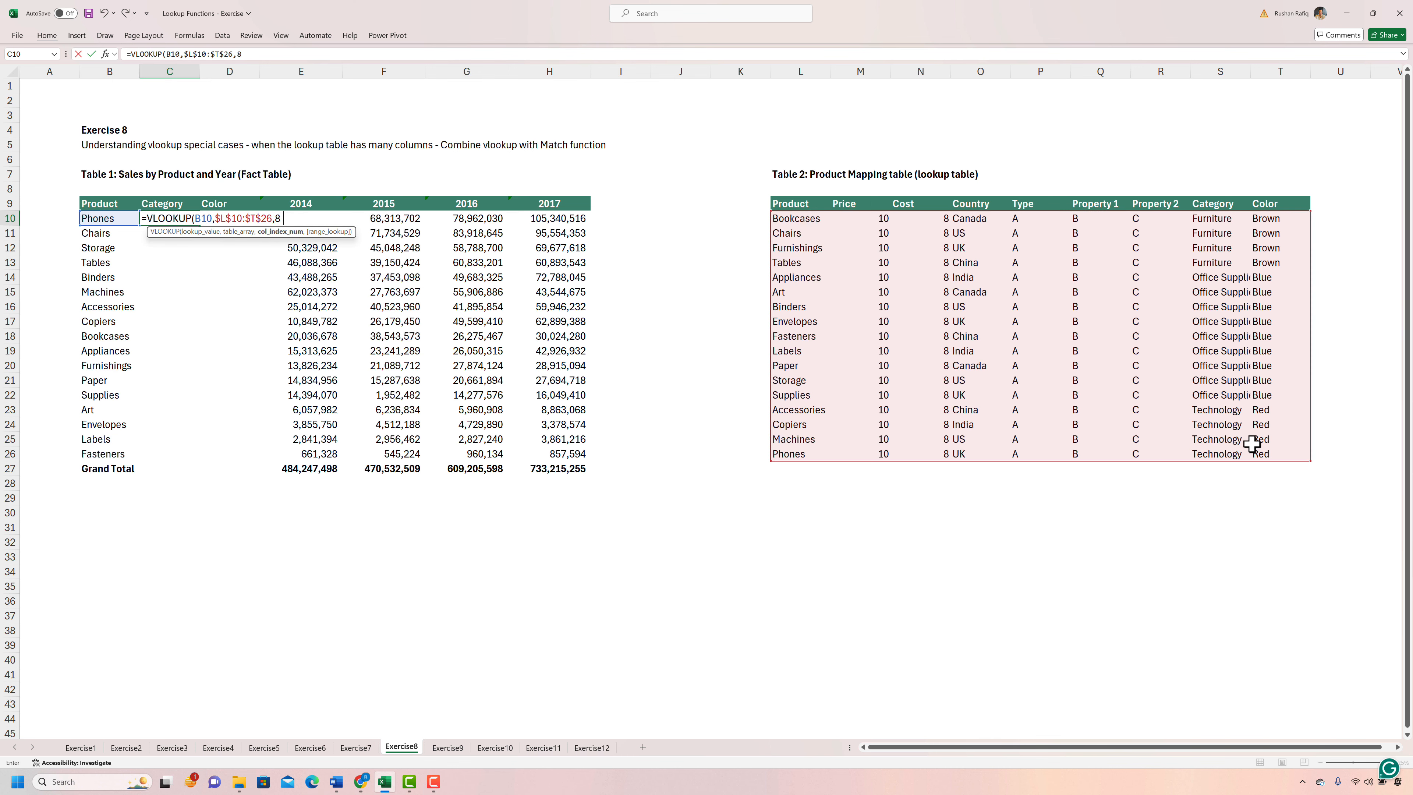
type(",FALSE)")
key("ctrl+Return")
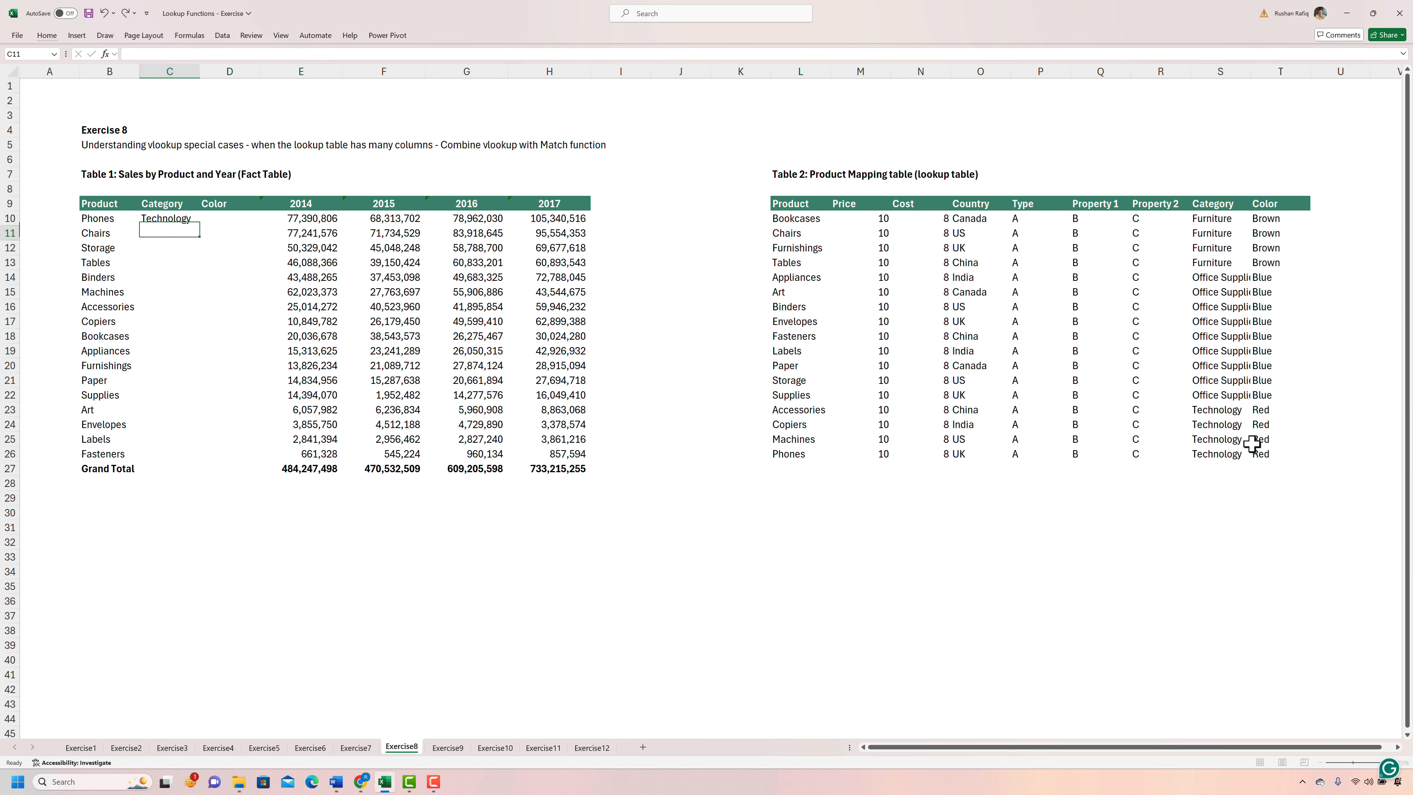
- Copy the VLOOKUP text from C10 into D10 and set its column index to 9 to return the color
key("F2")
key("ctrl+a")
key("ctrl+c")
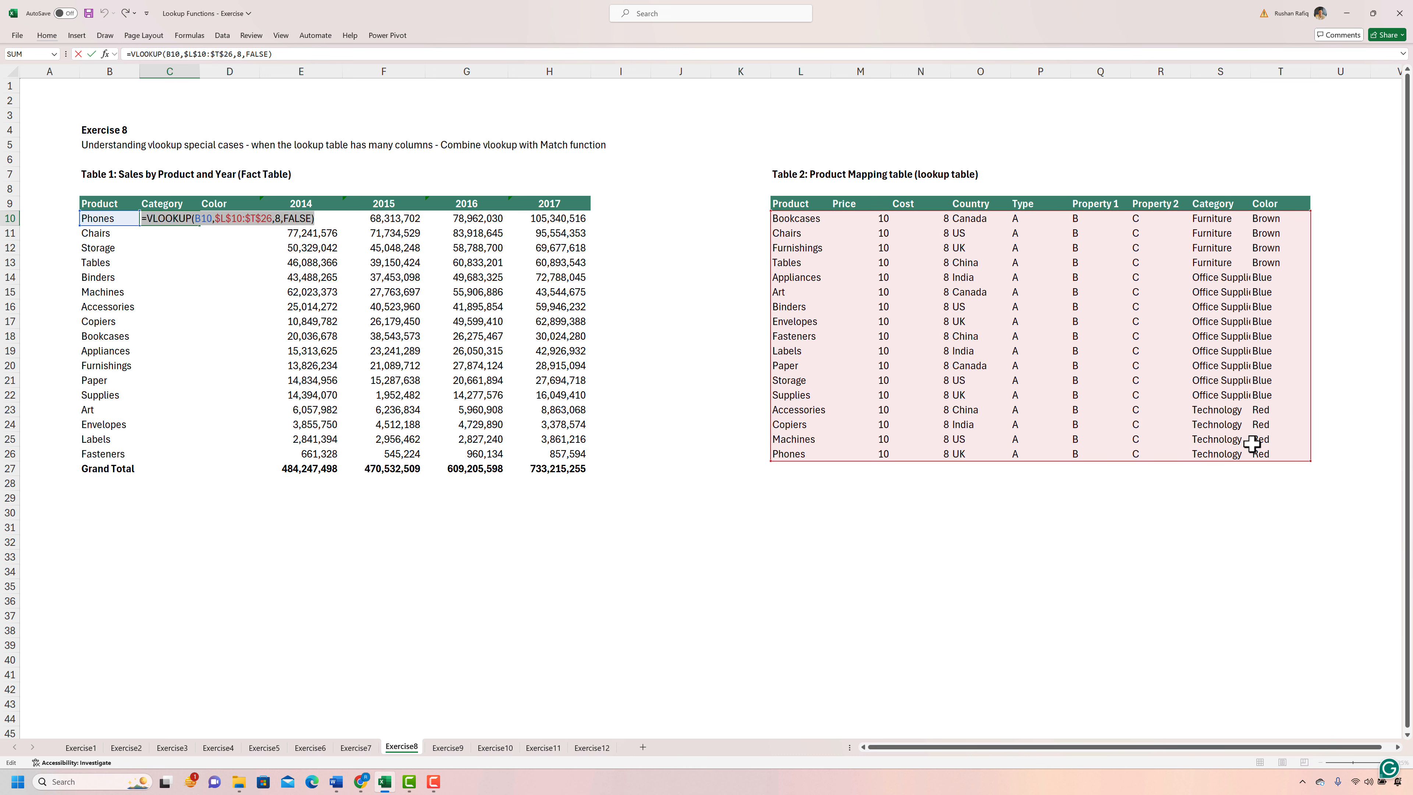
key("Escape")
key("Right")
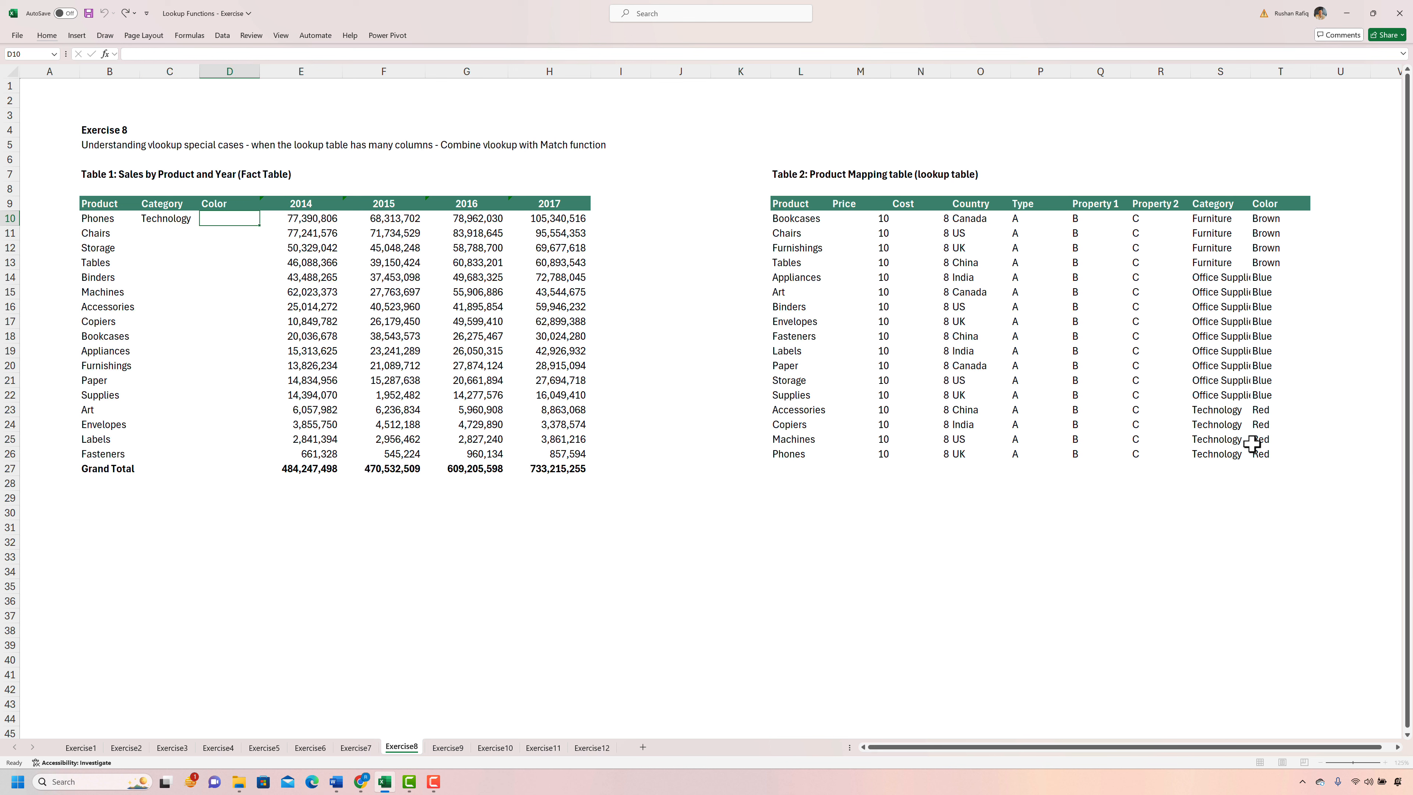
key("F2")
key("ctrl+v")
key("Left")
key("Left")
key("Left")
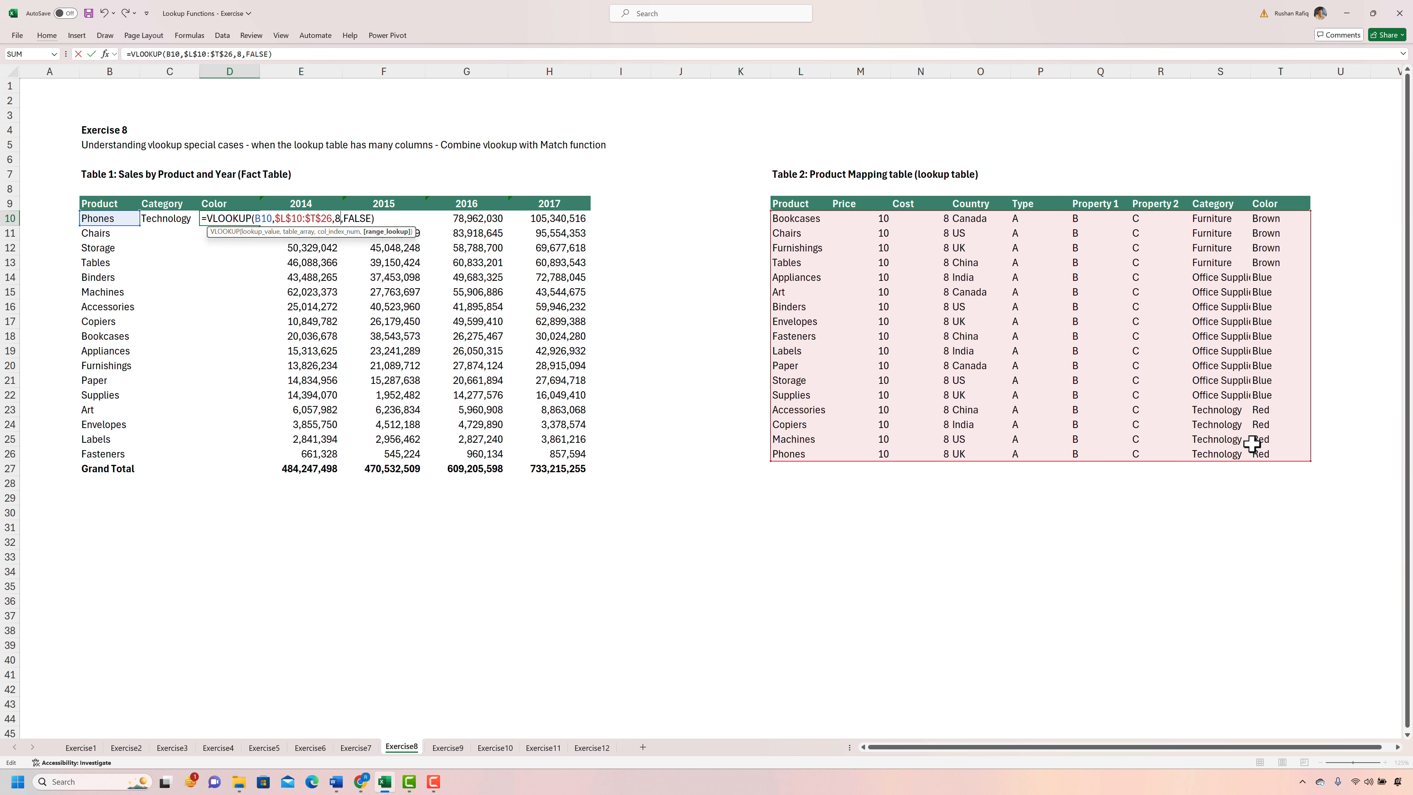
key("BackSpace")
type("9")
key("Return")
- Fill the category and color formulas from C10:D10 down to row 26, stopping above the Grand Total row
key("Left")
key("Left")
key("ctrl+Down")
key("Right")
key("Up")
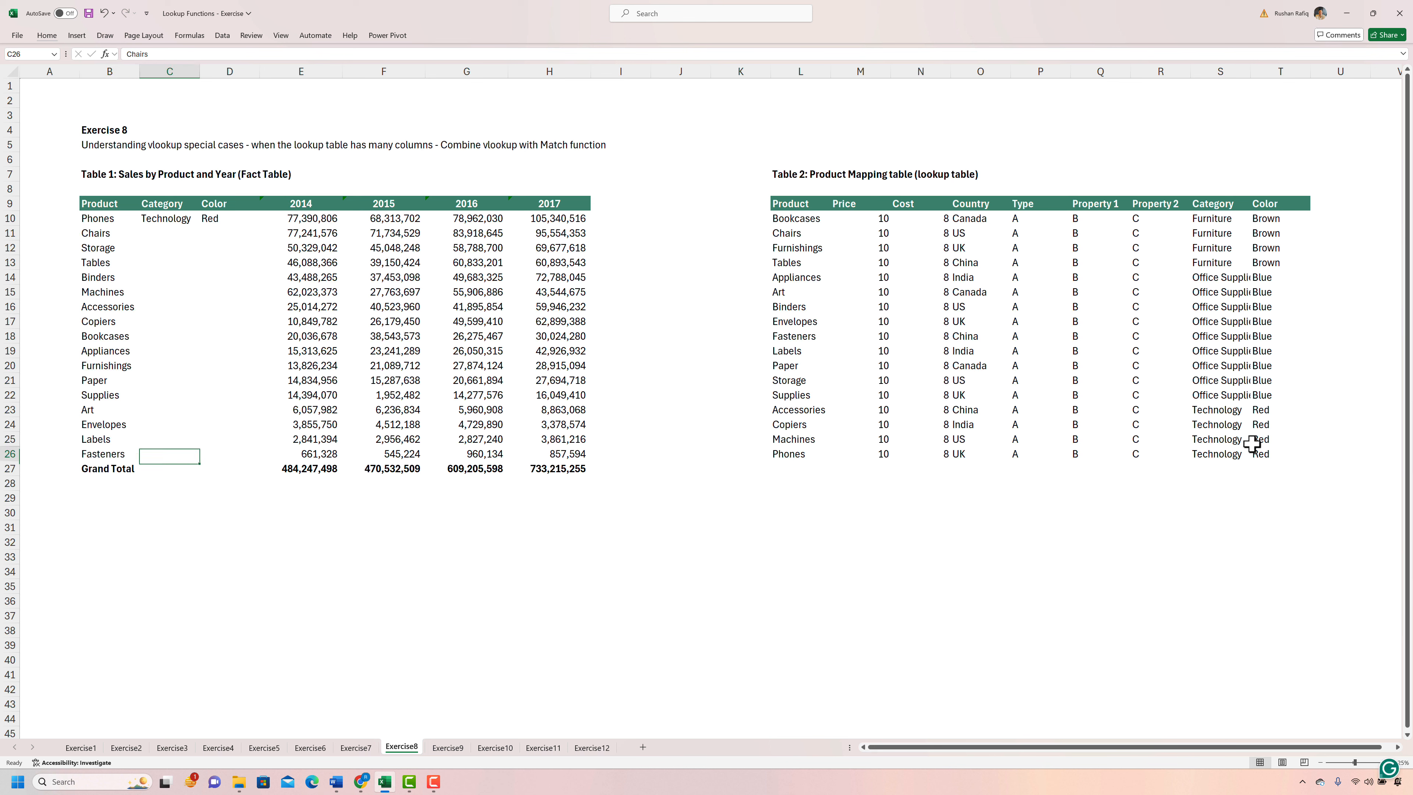
key("ctrl+shift+Up")
key("shift+Right")
key("ctrl+d")
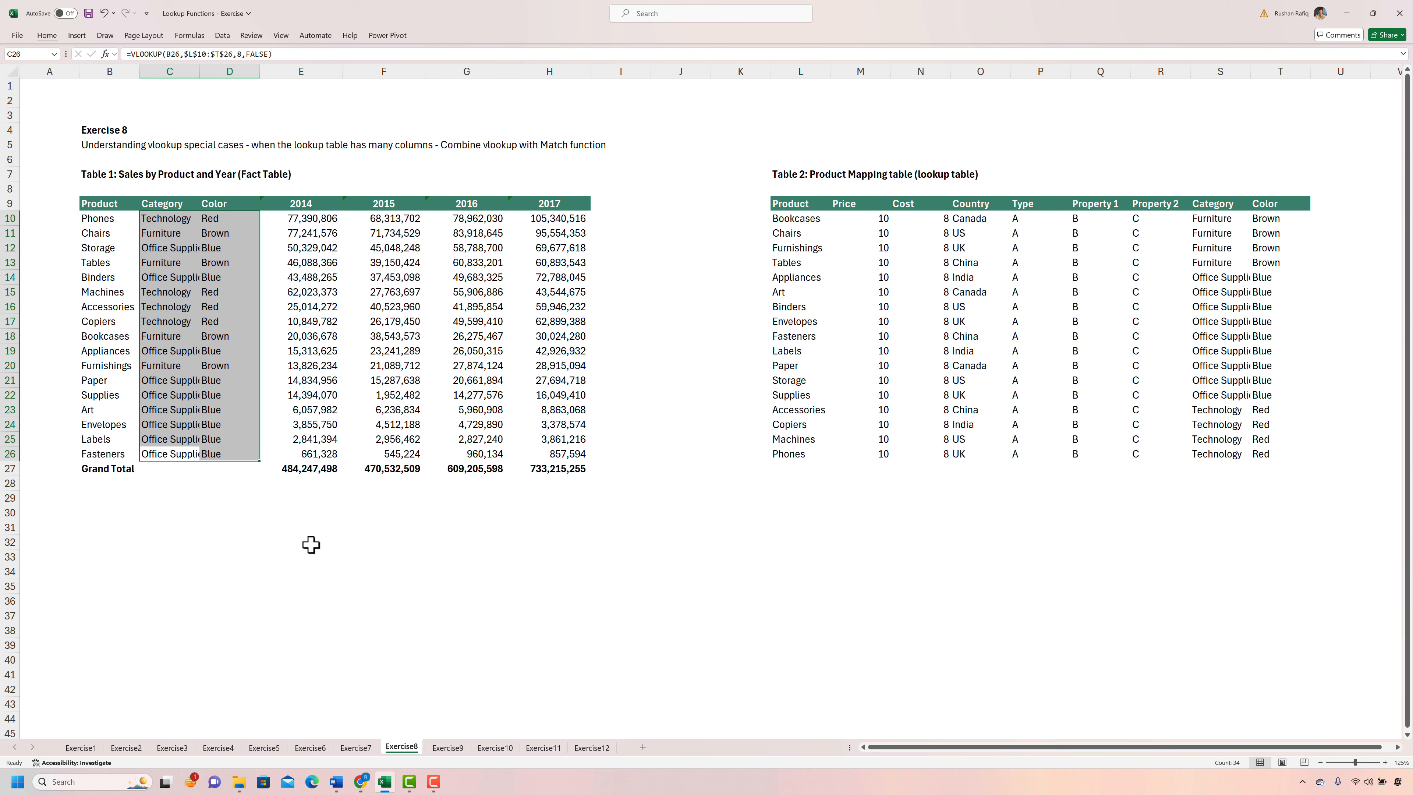
- Enter =MATCH(C9,$L$9:$T$9,0) in C29 to find the Category header's position in the mapping table's header row
left_click(184, 502)
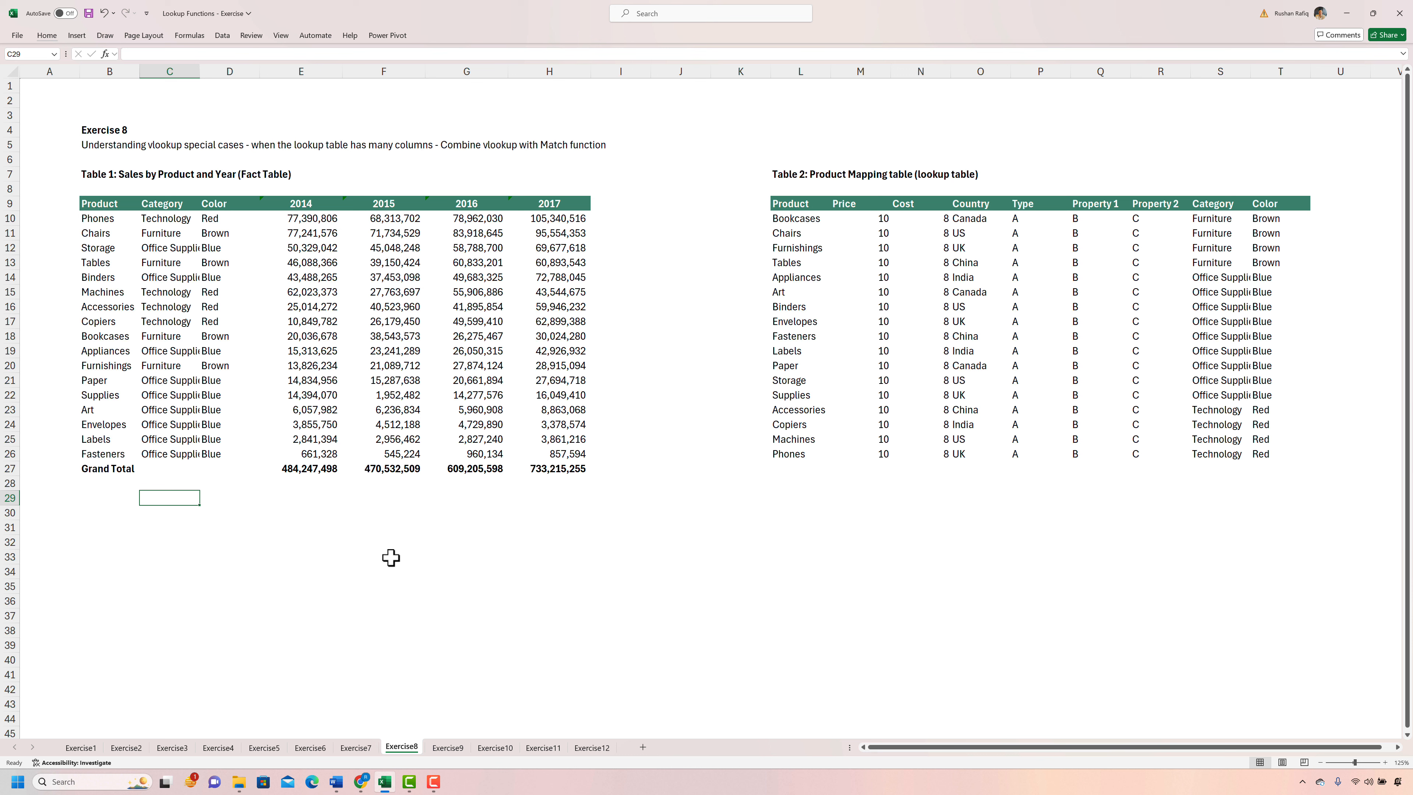
type("=MATCH(")
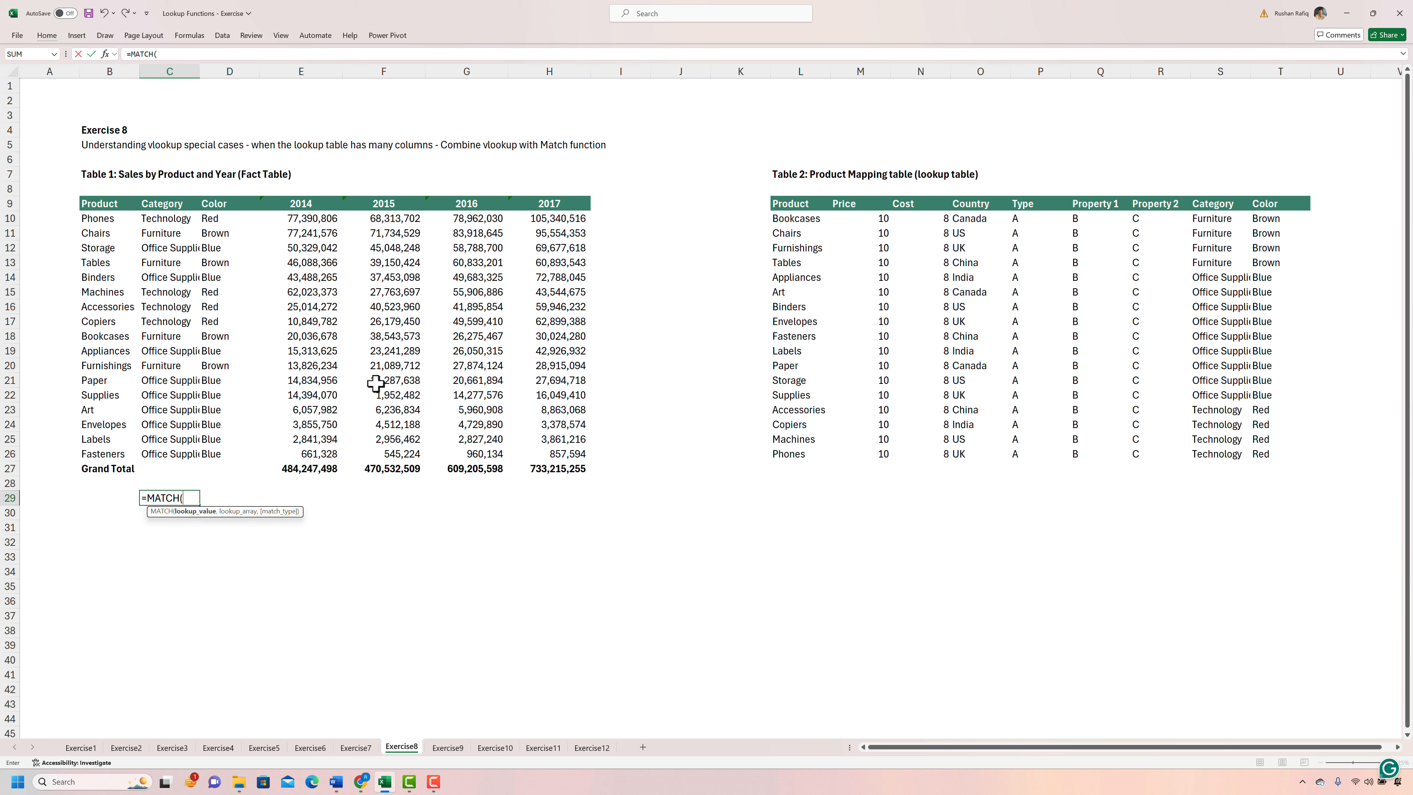
left_click(174, 206)
type(",")
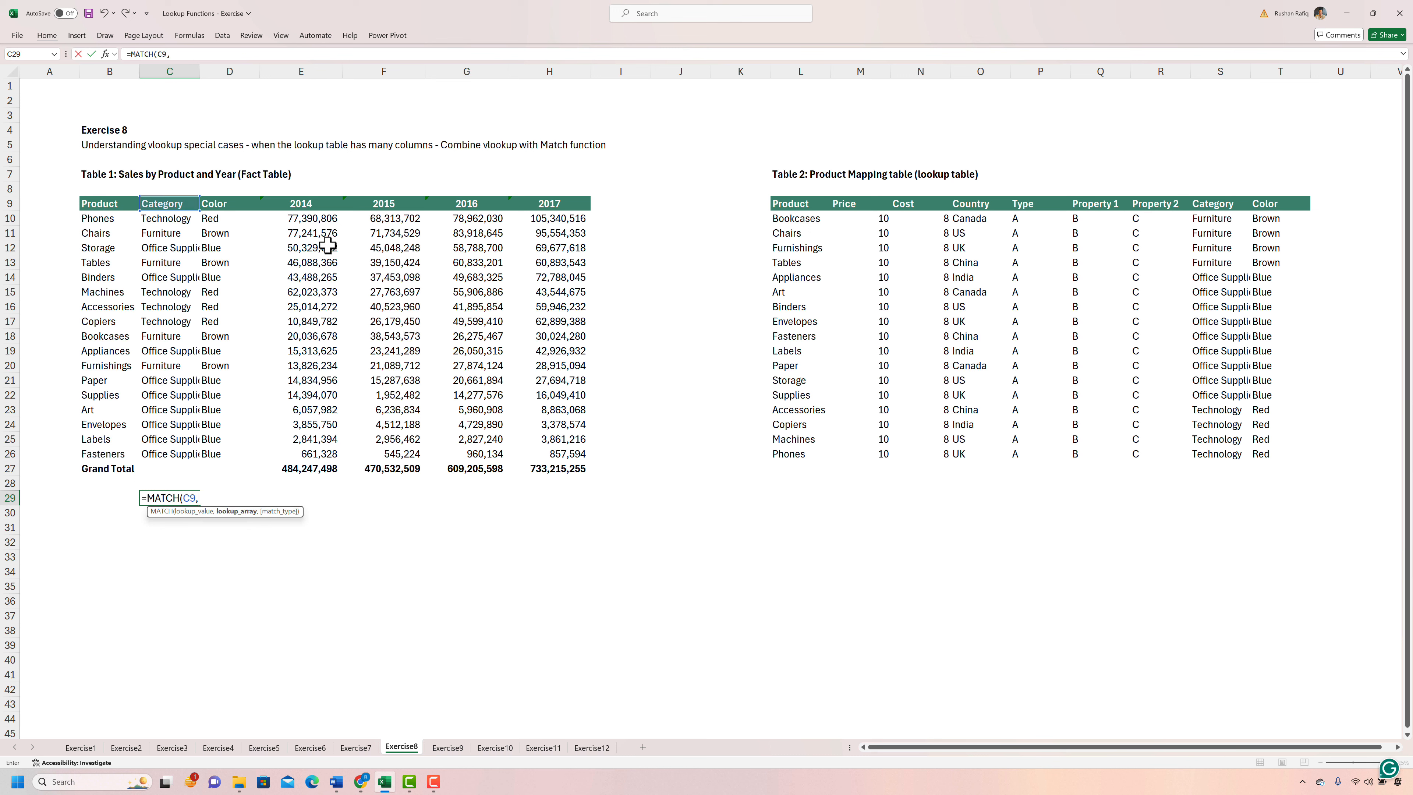
left_click_drag(791, 203, 1289, 202)
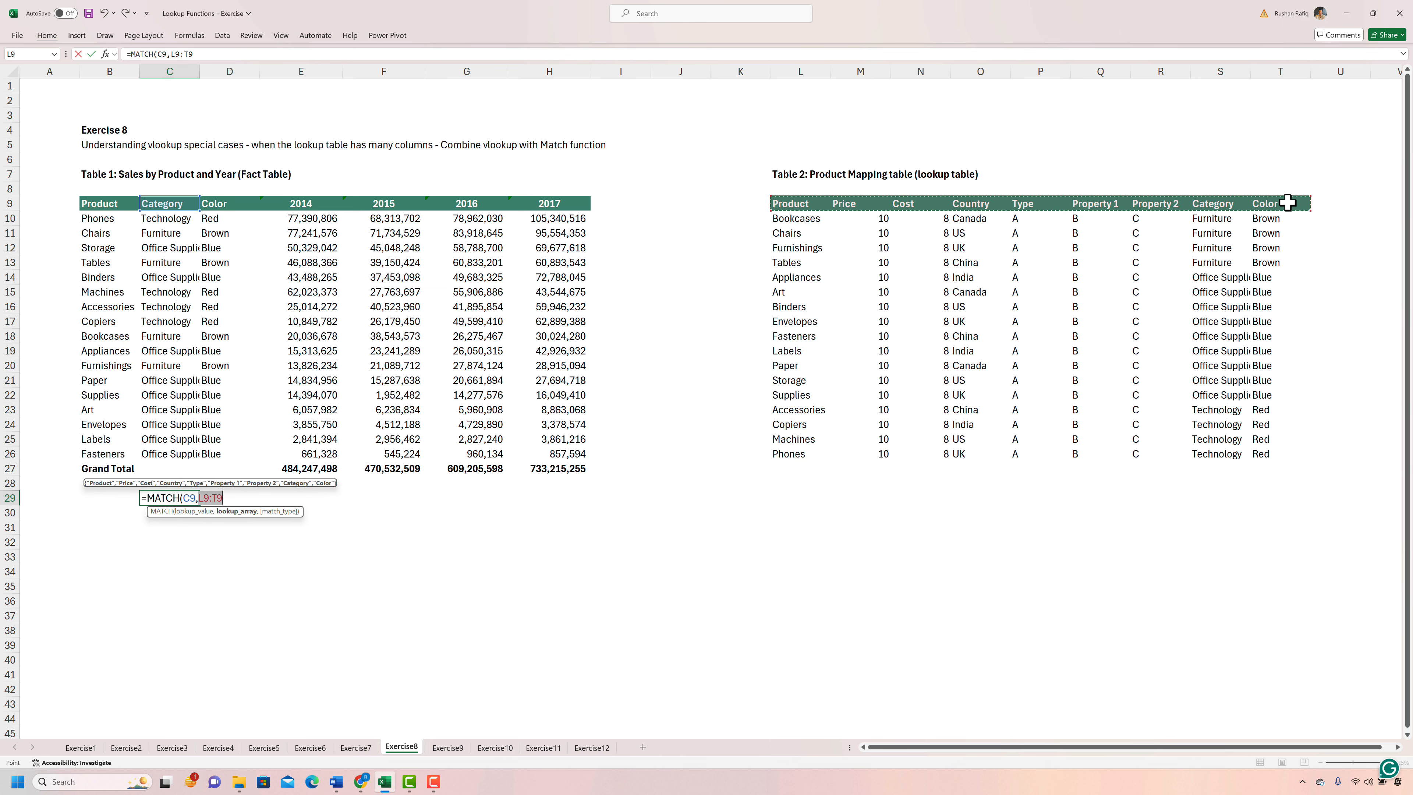
key("F4")
type(",")
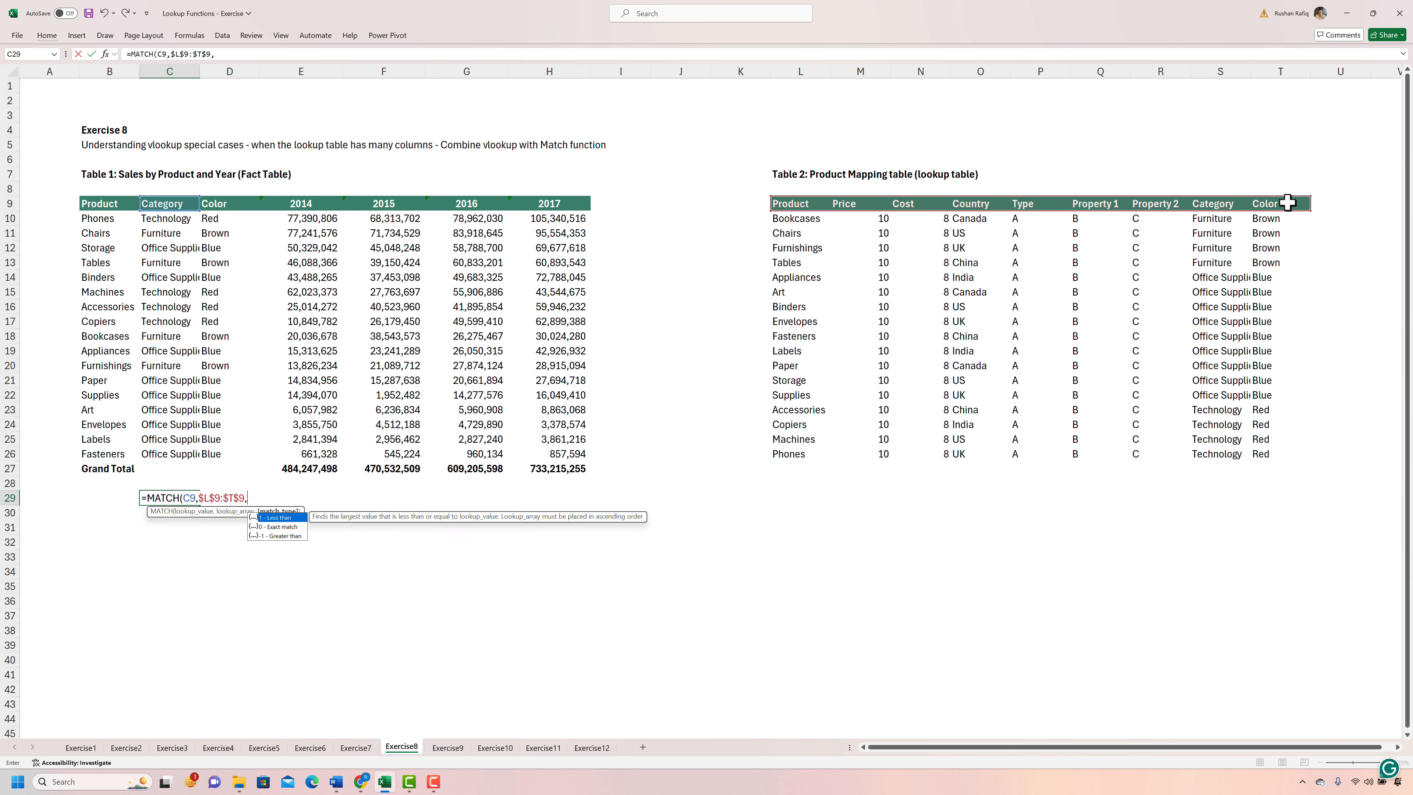
type("0")
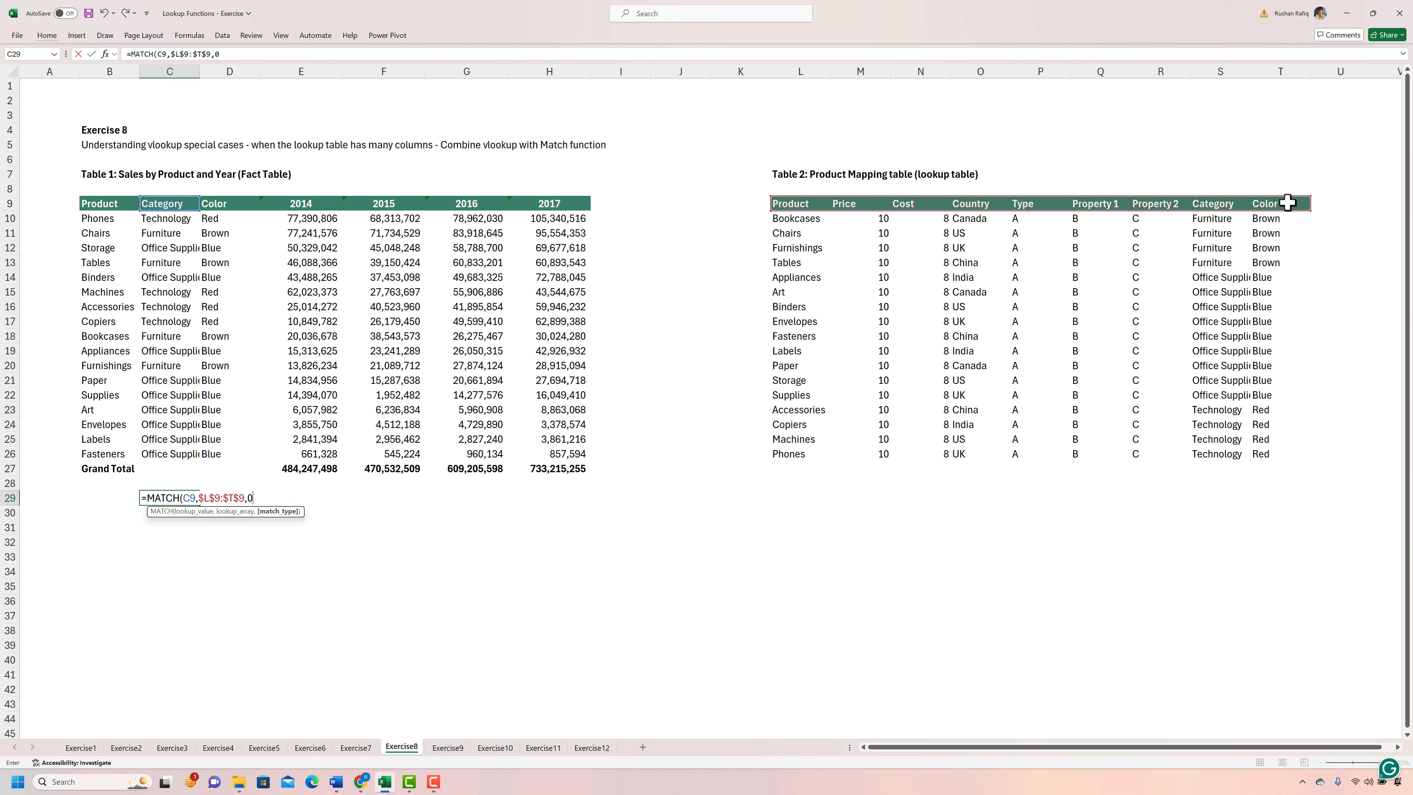
type(")")
key("Return")
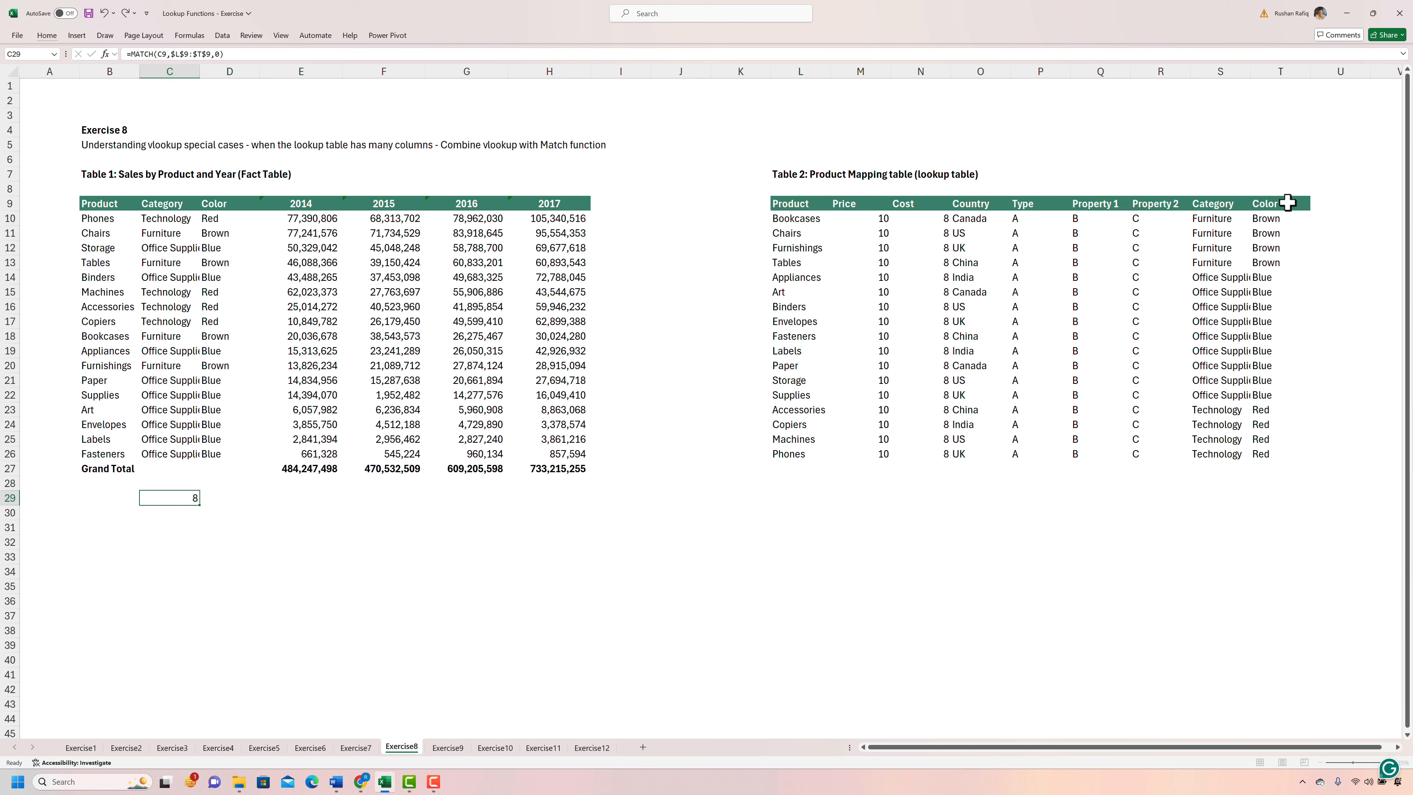
- Fill the MATCH formula from C29 across into D29 to find the Color header's position in the mapping table
key("Up")
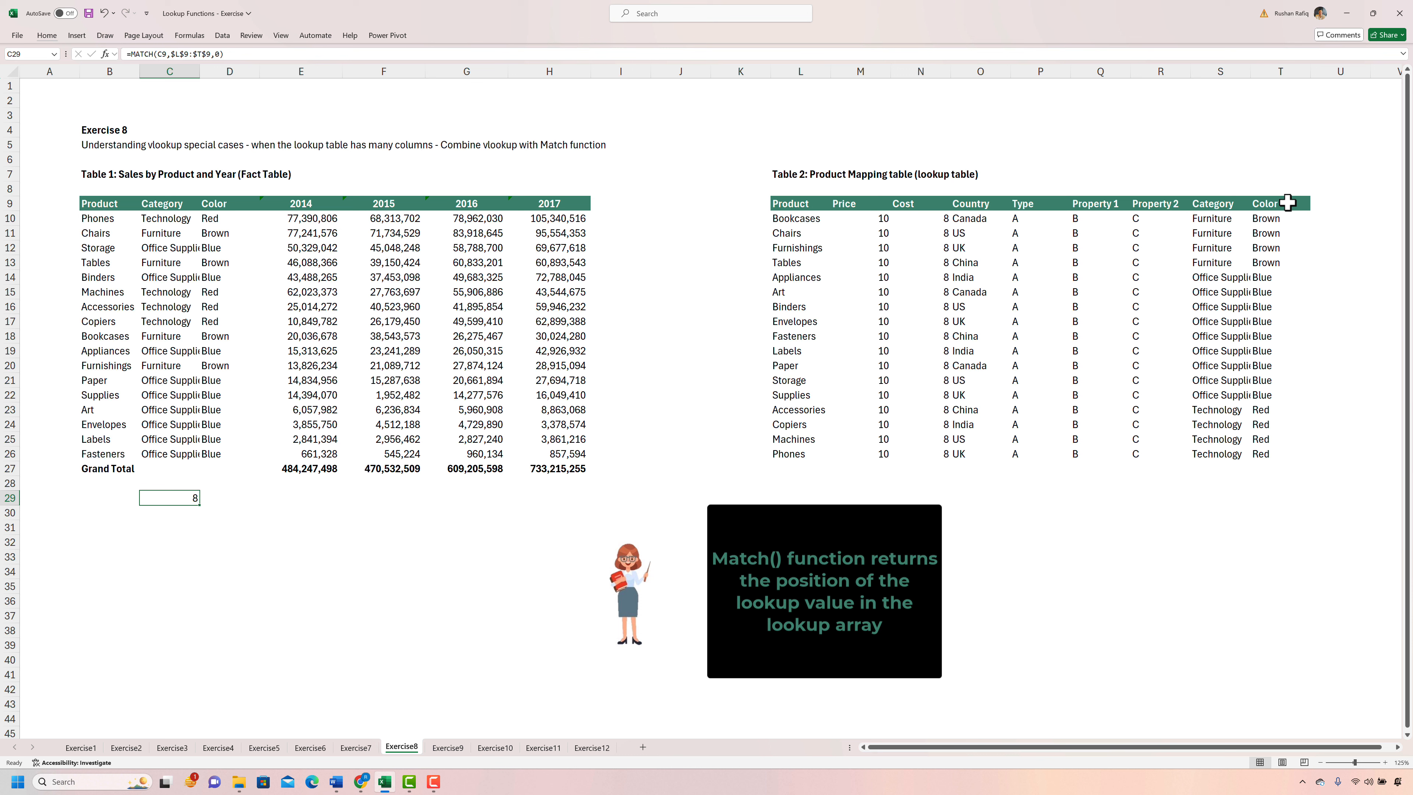
key("F2")
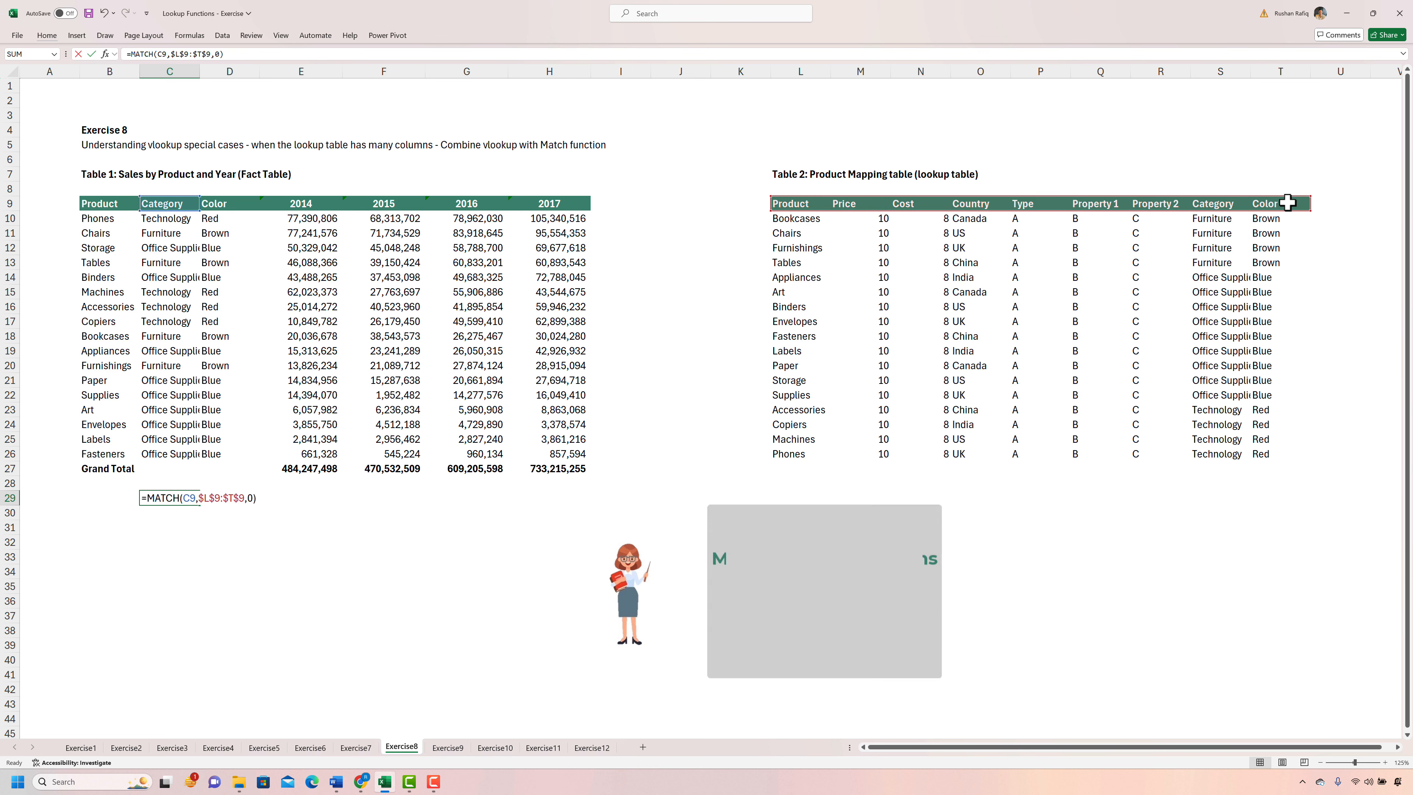
key("Escape")
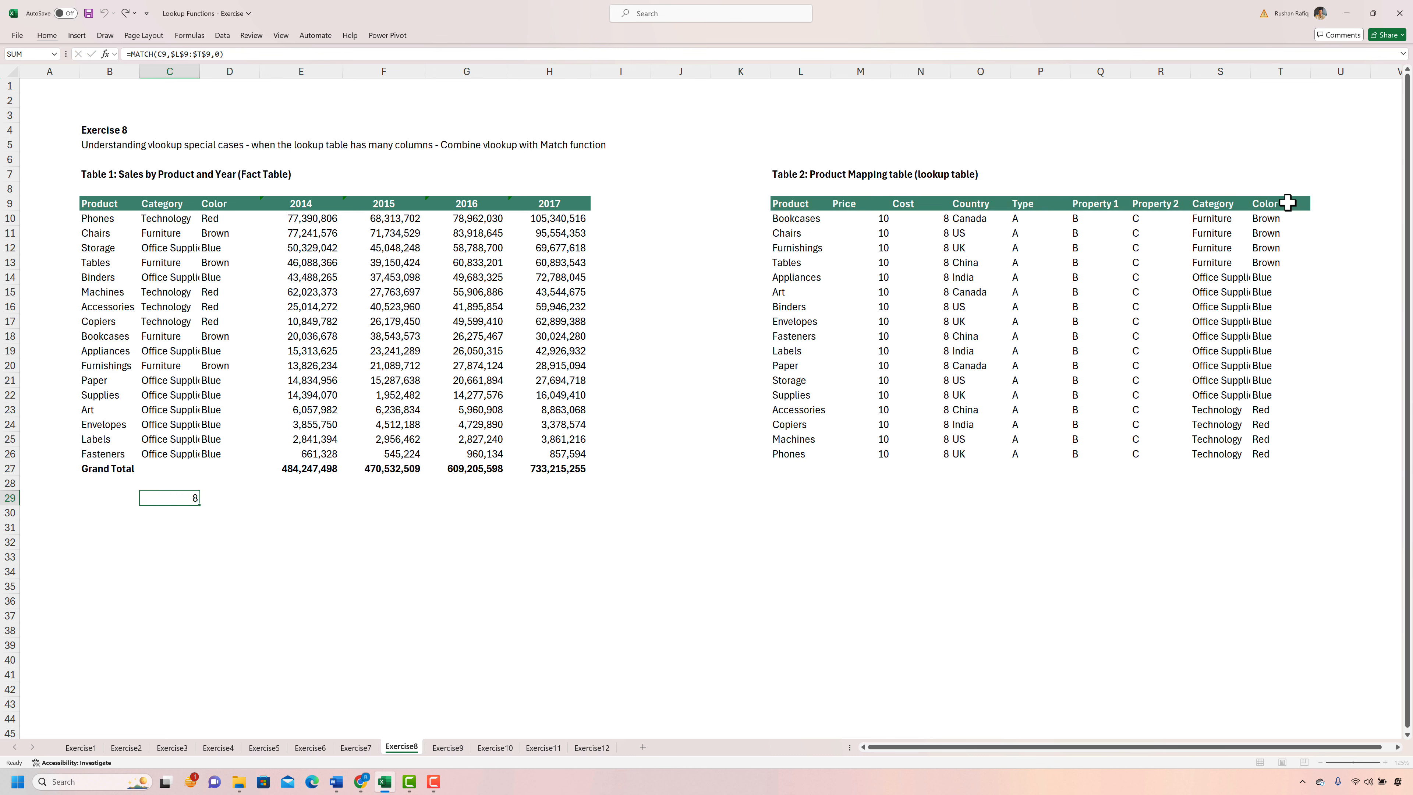
key("shift+Right")
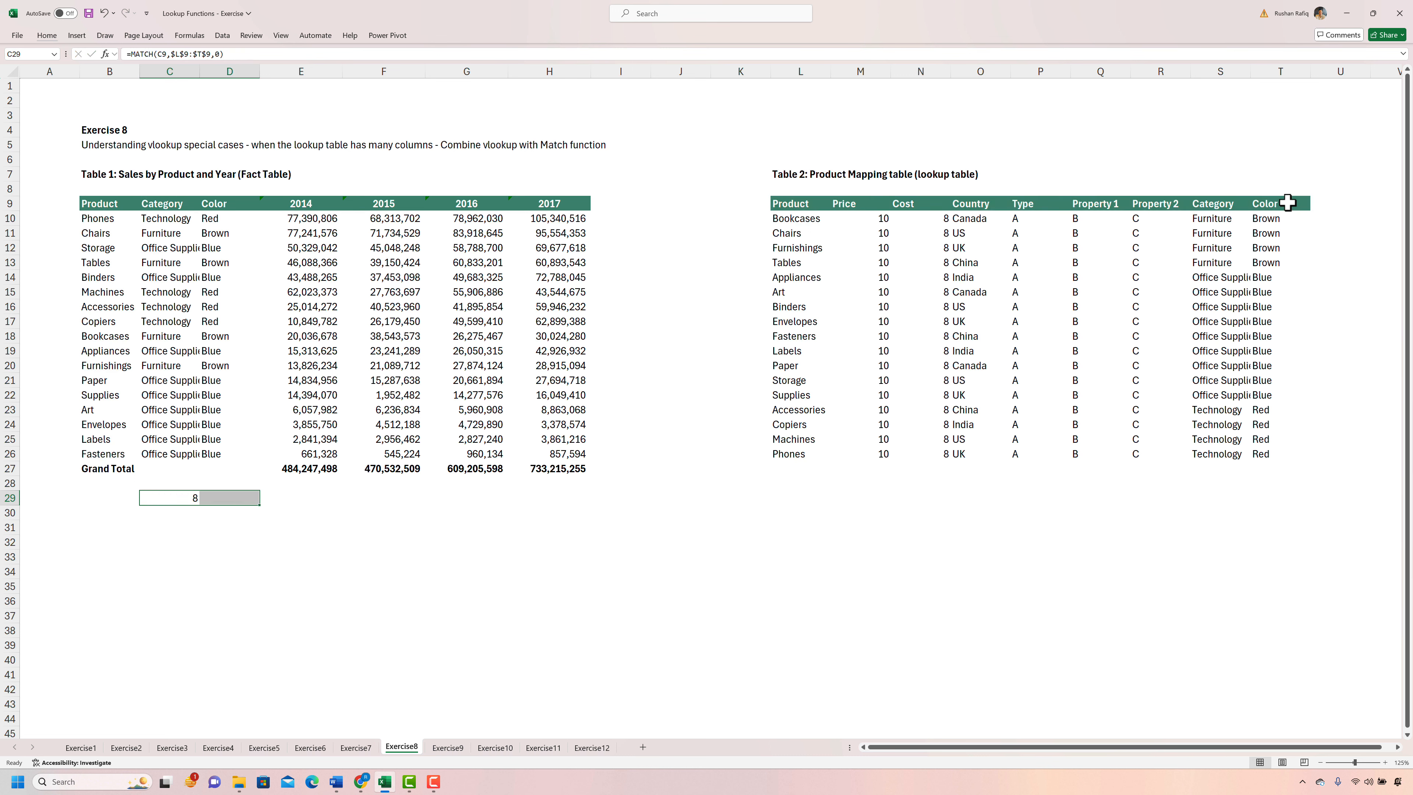
key("ctrl+r")
key("Right")
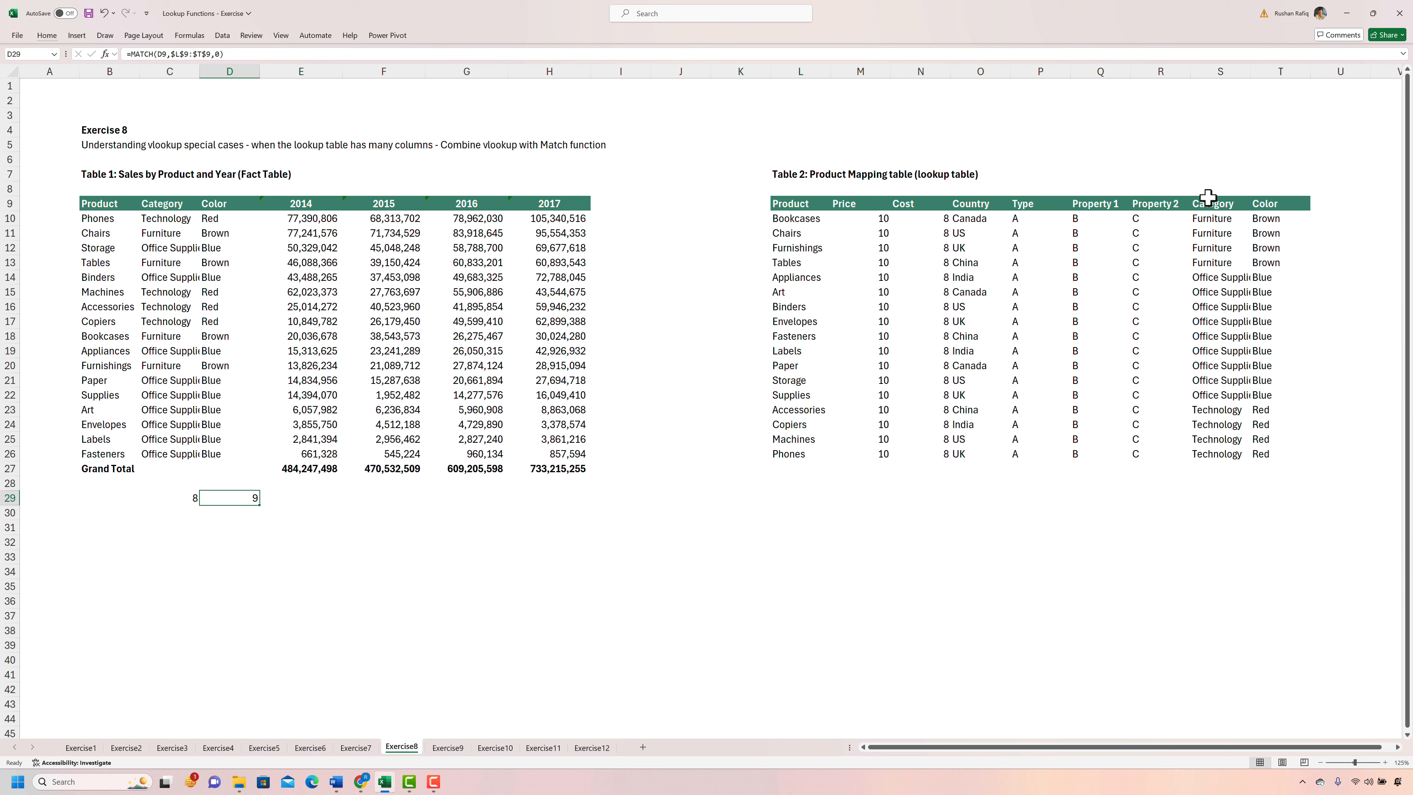
- Copy the MATCH(C9,$L$9:$T$9,0) text from the formula in C29 without its equals sign, leaving C29 unchanged
left_click(176, 424)
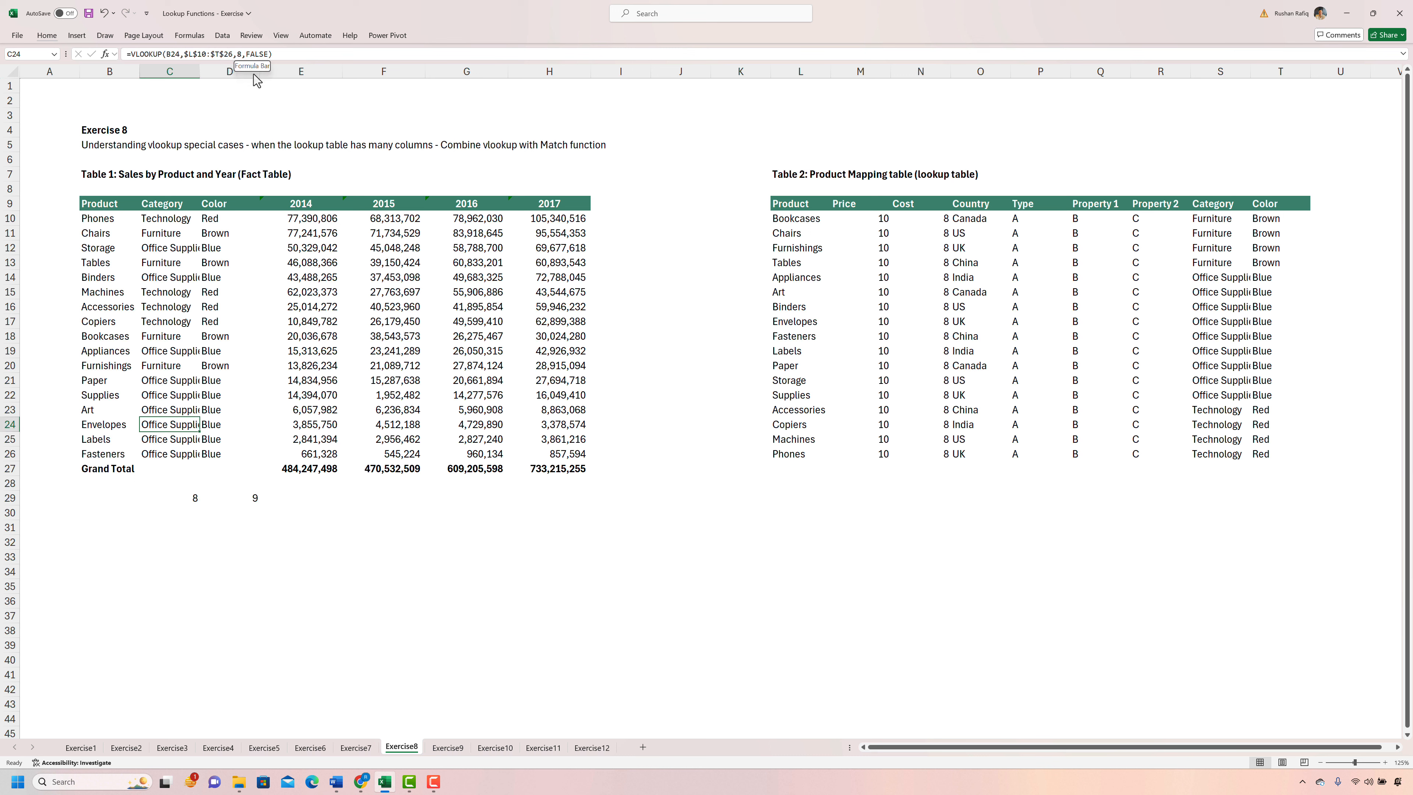
left_click(231, 423)
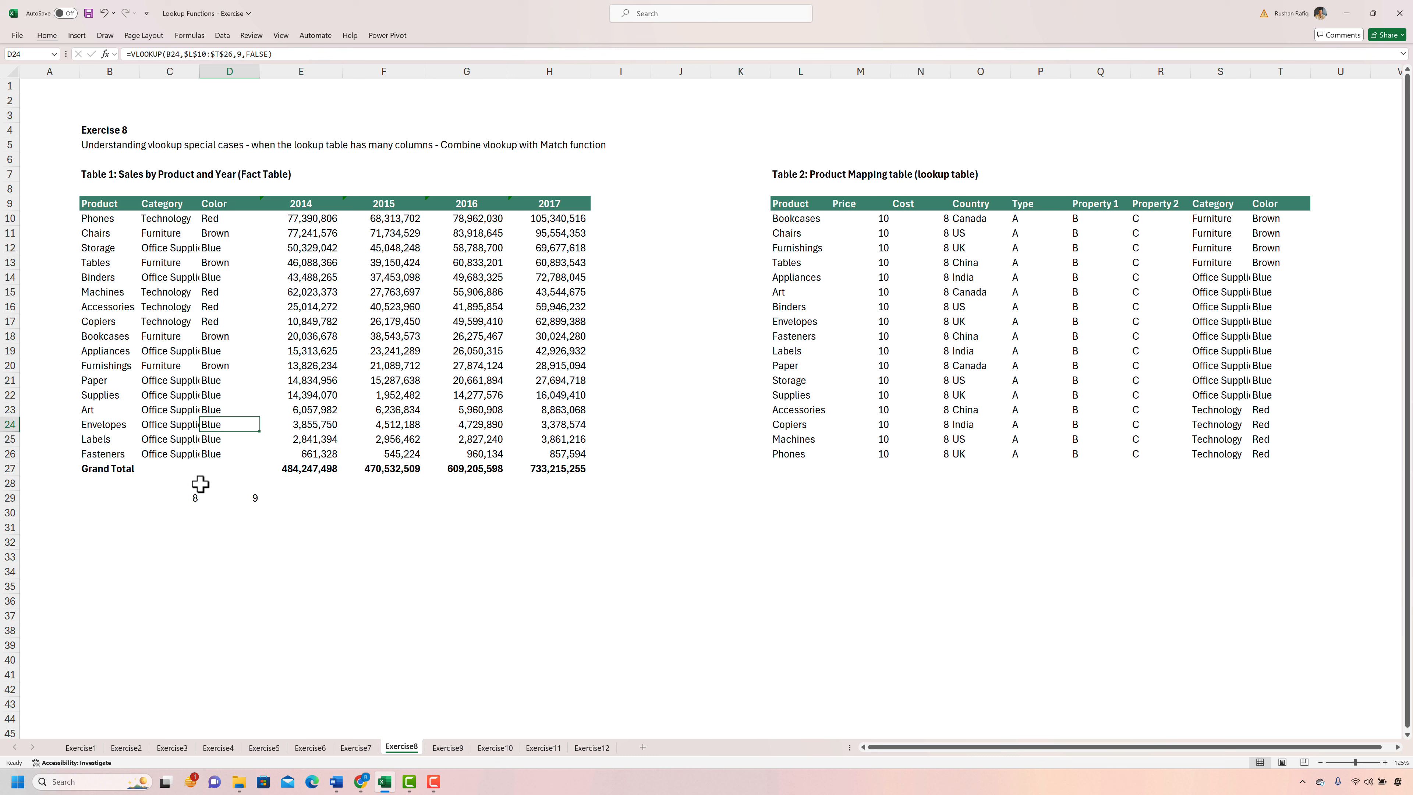
left_click(182, 496)
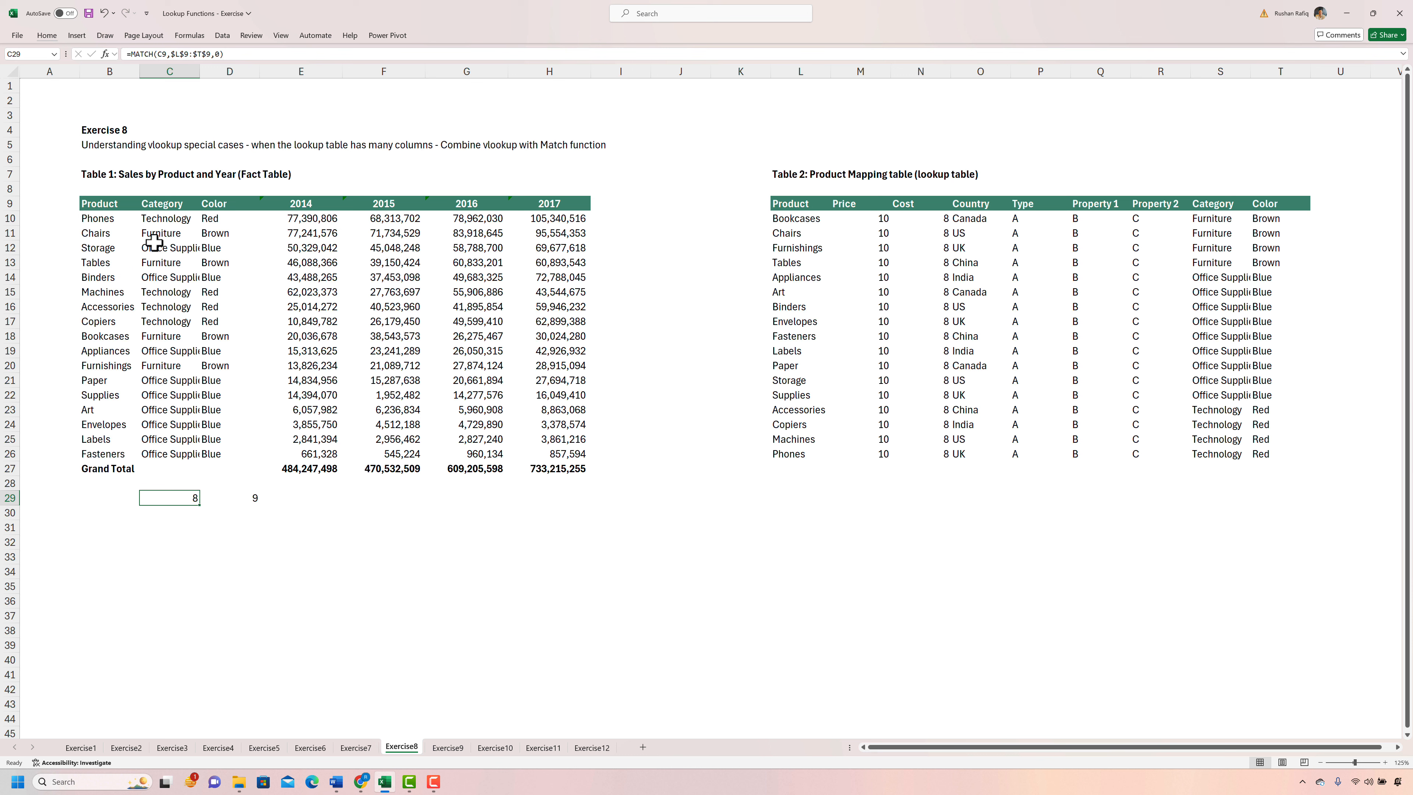
left_click(156, 216)
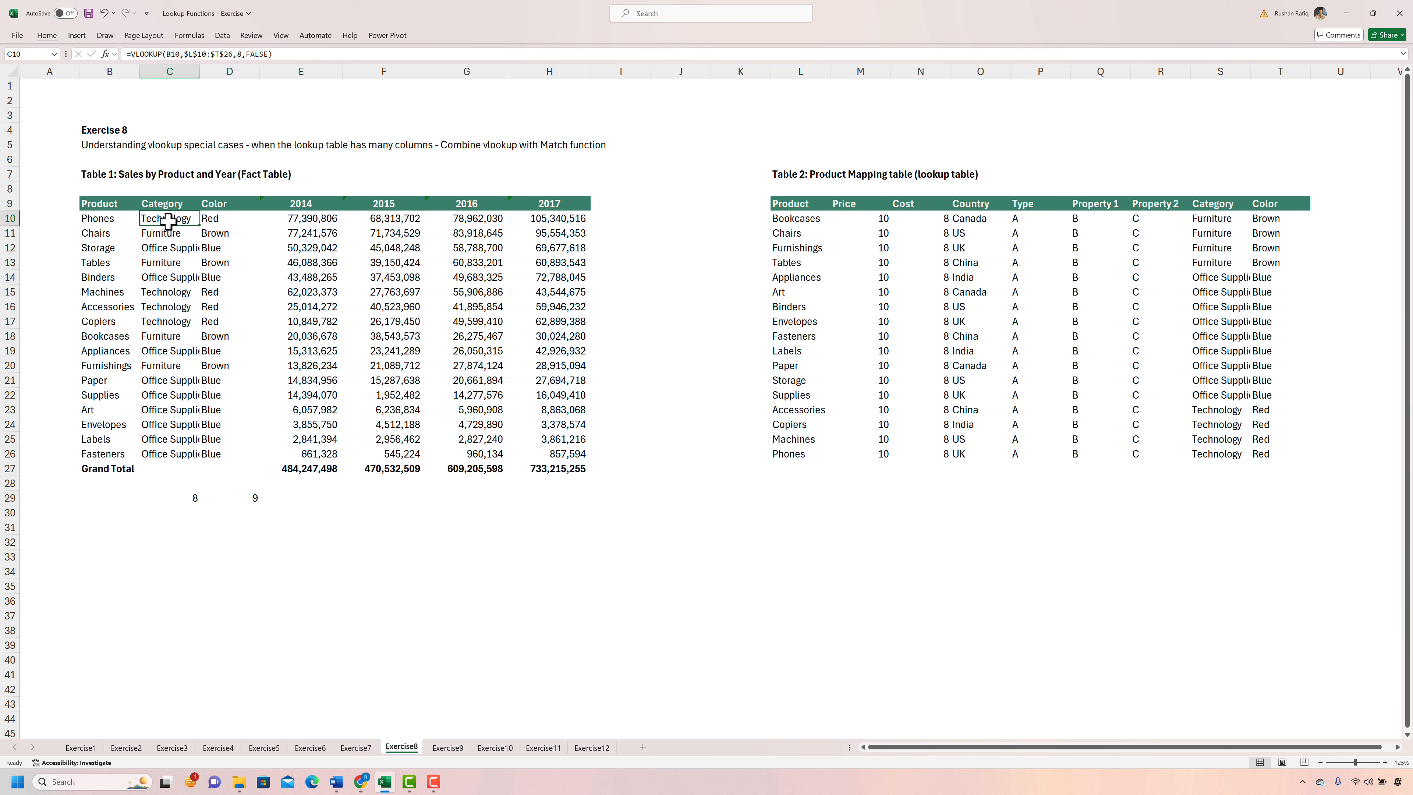
left_click(196, 497)
key("F2")
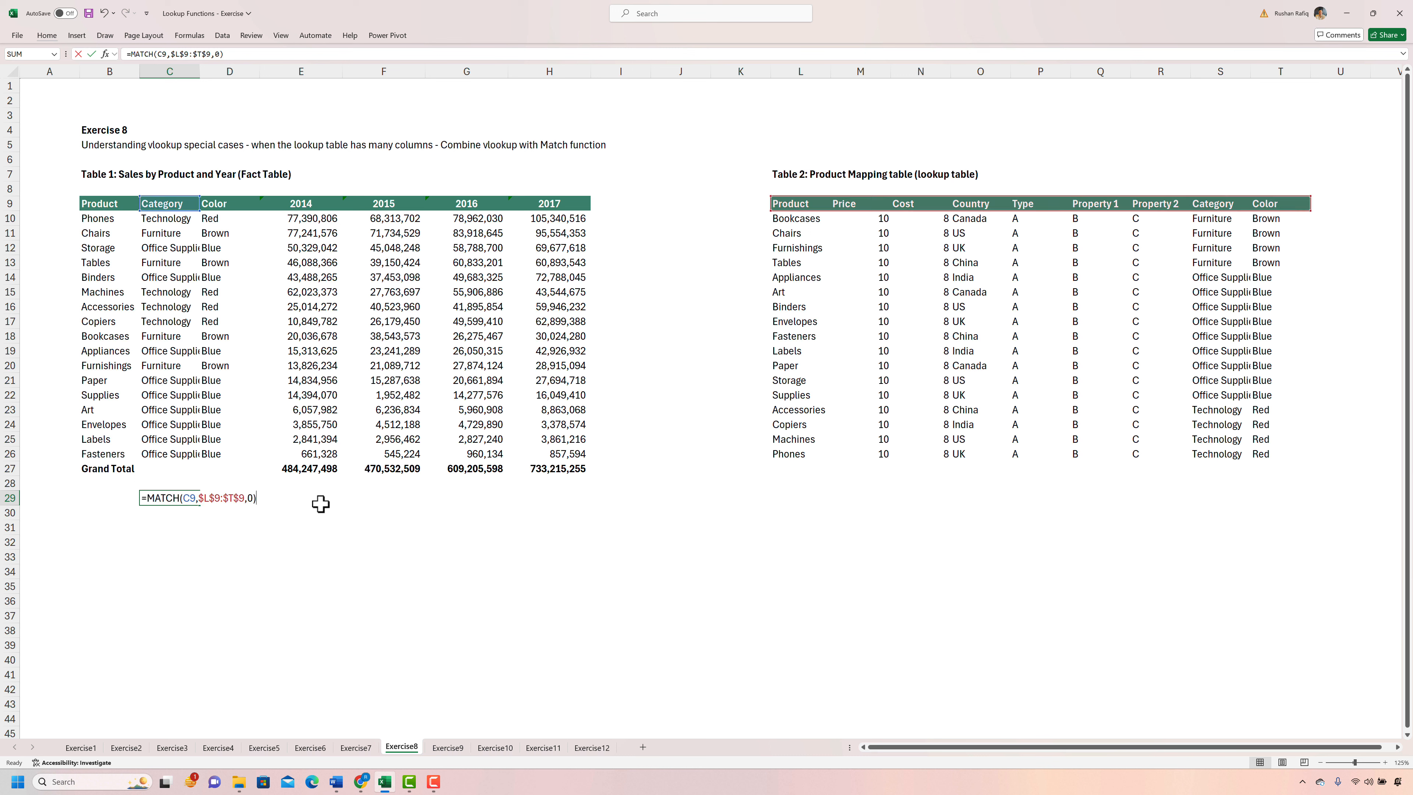
key("shift+Home")
key("shift+Right")
key("ctrl+c")
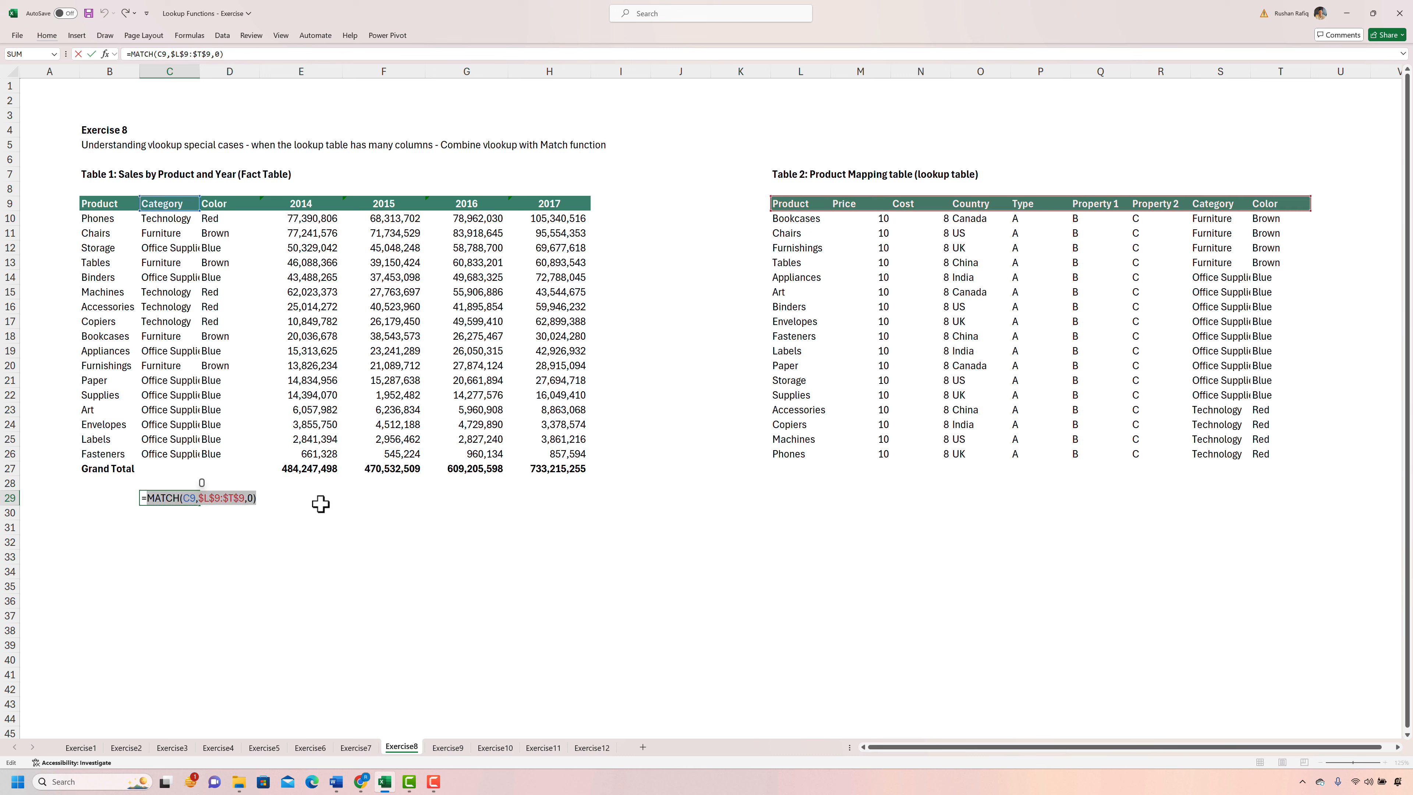
key("Escape")
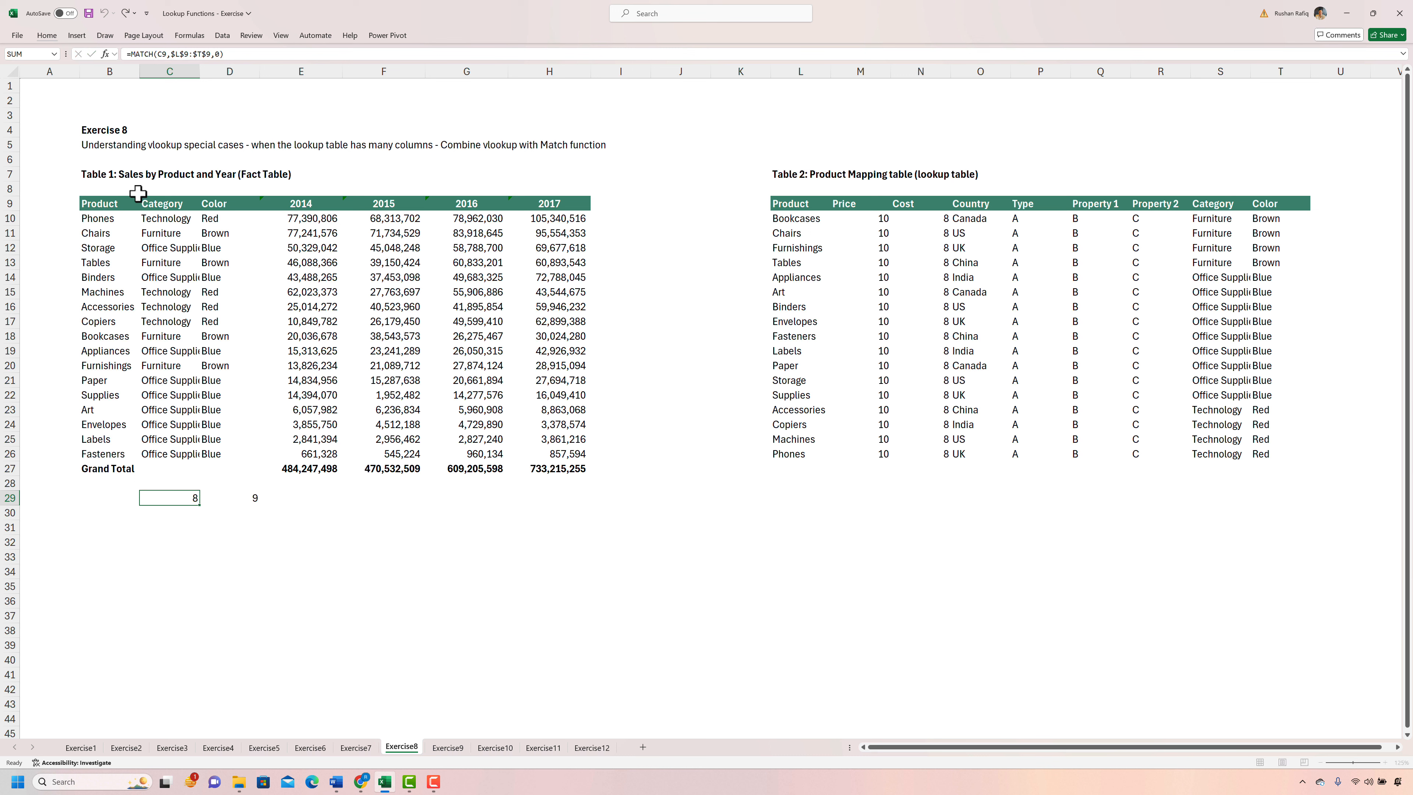
- Replace the column index 8 in C10's VLOOKUP with the copied MATCH(C9,$L$9:$T$9,0)
left_click(161, 217)
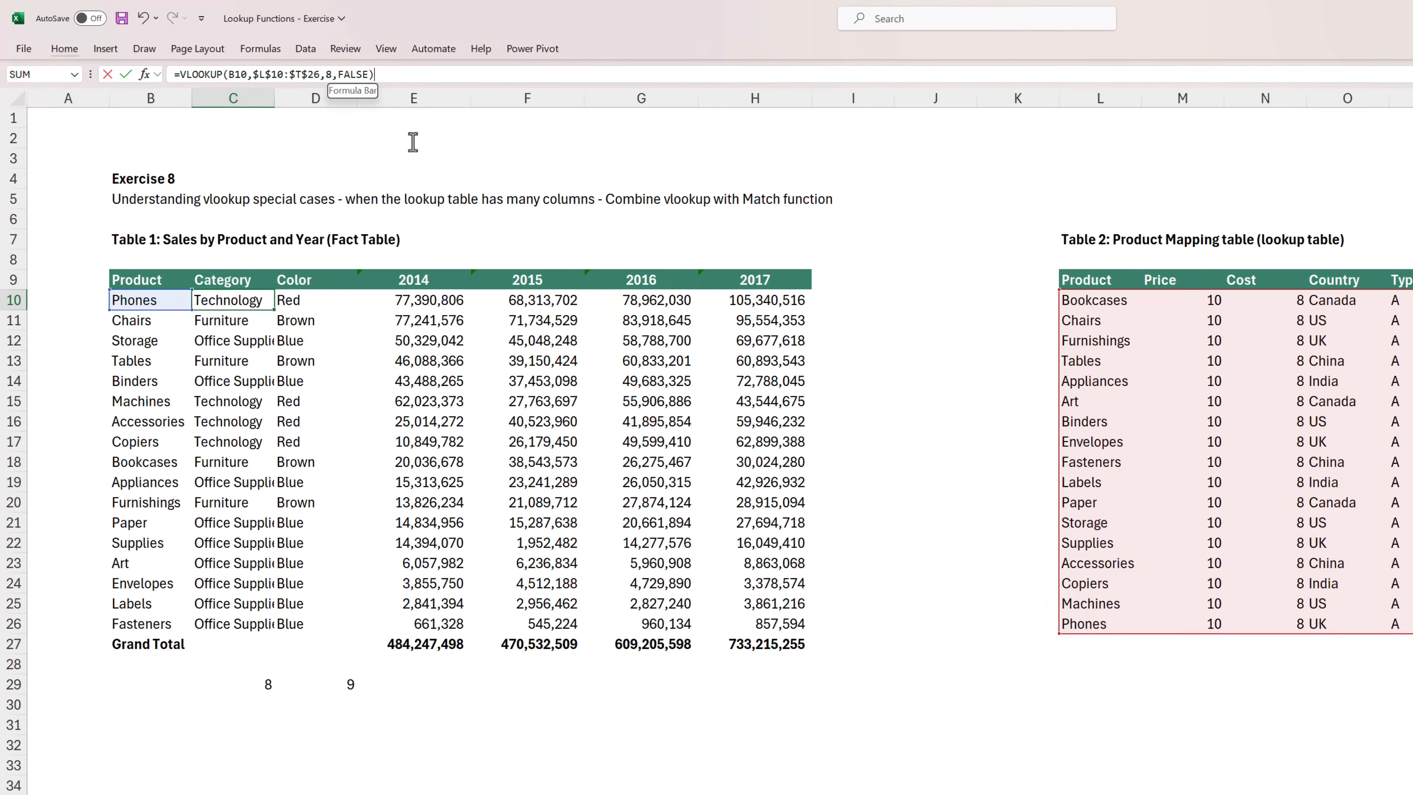
left_click(251, 56)
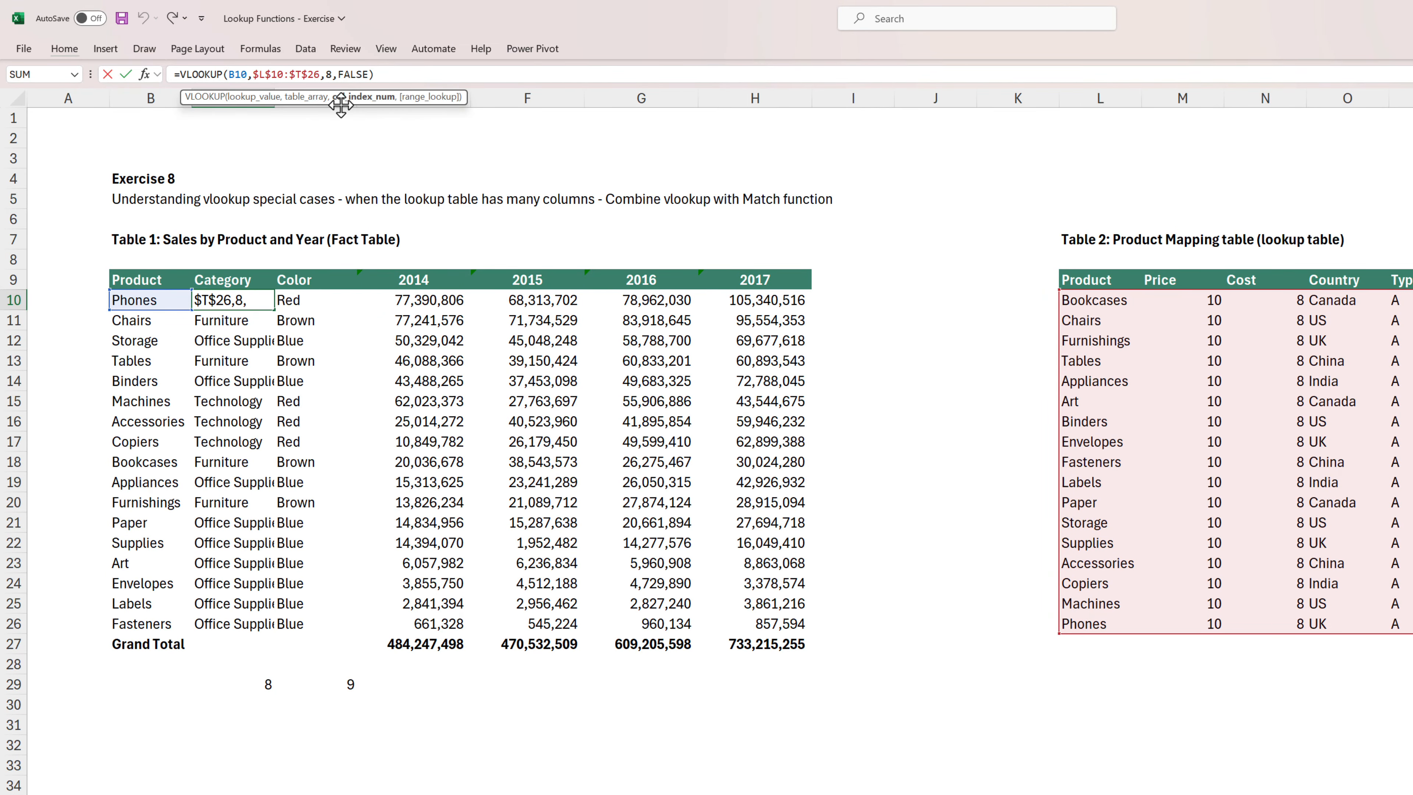
key("BackSpace")
key("ctrl+v")
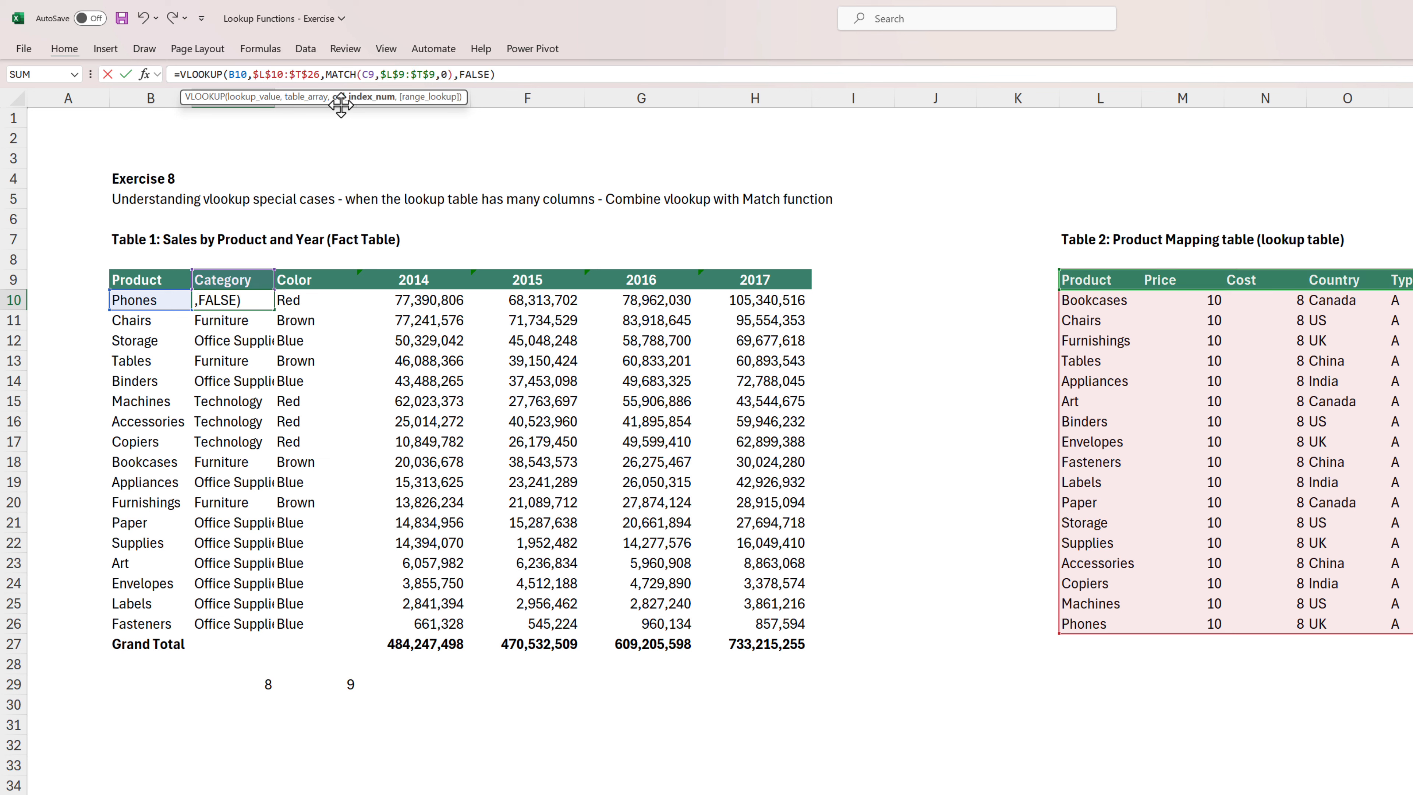
key("ctrl+Return")
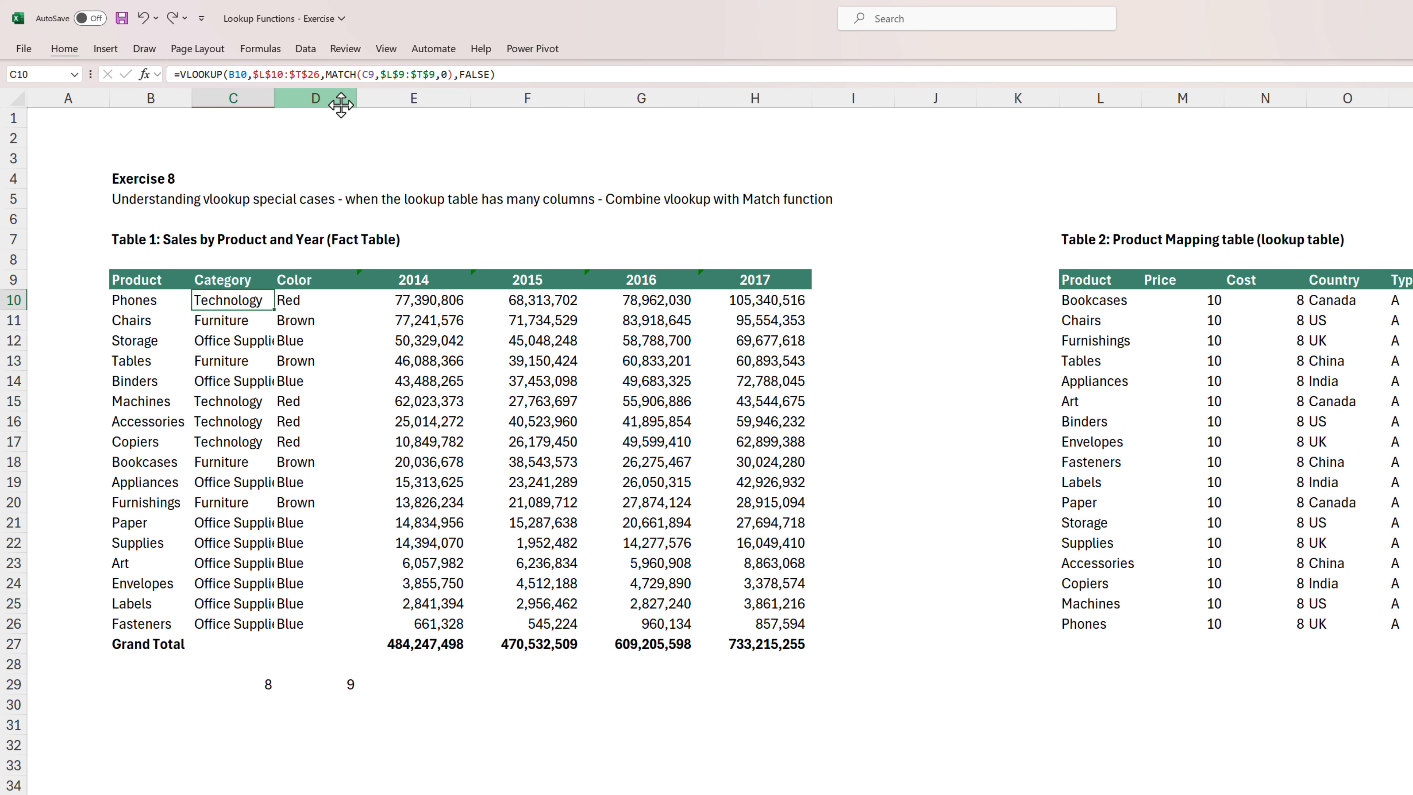
- Replace the column index 9 in D10's VLOOKUP with MATCH(C9,$L$9:$T$9,0)
key("Right")
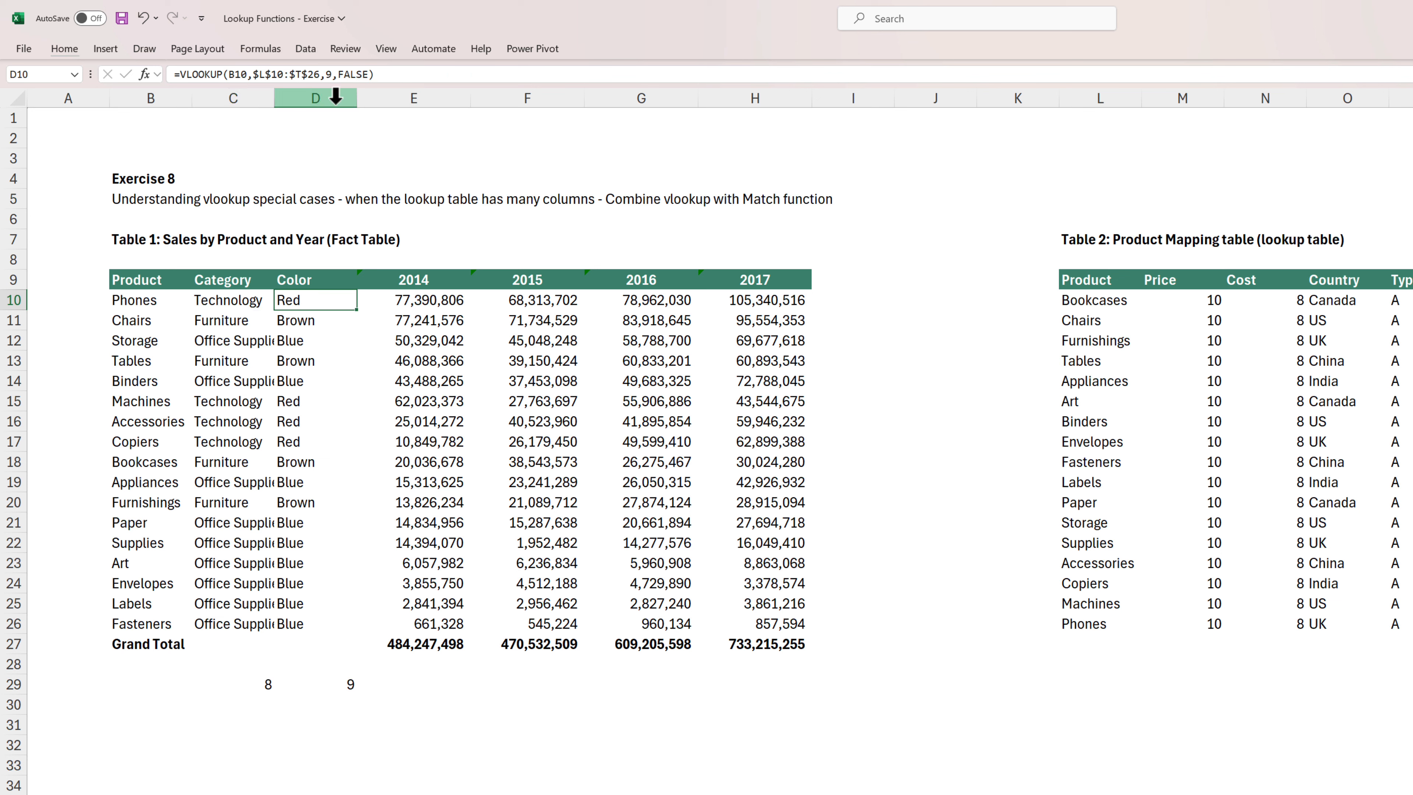
left_click(336, 74)
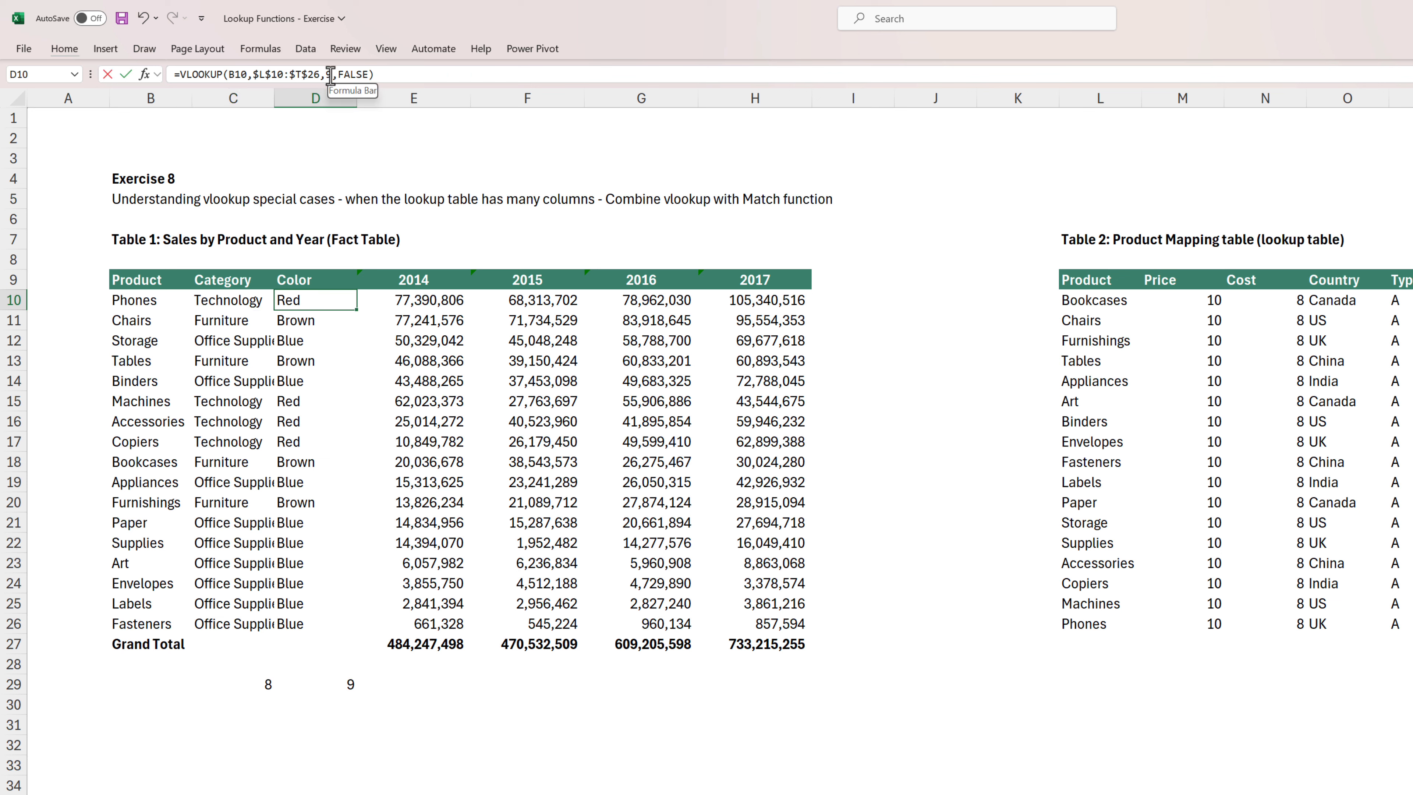
key("BackSpace")
type("MATCH(C9,$L$9:$T$9,0)")
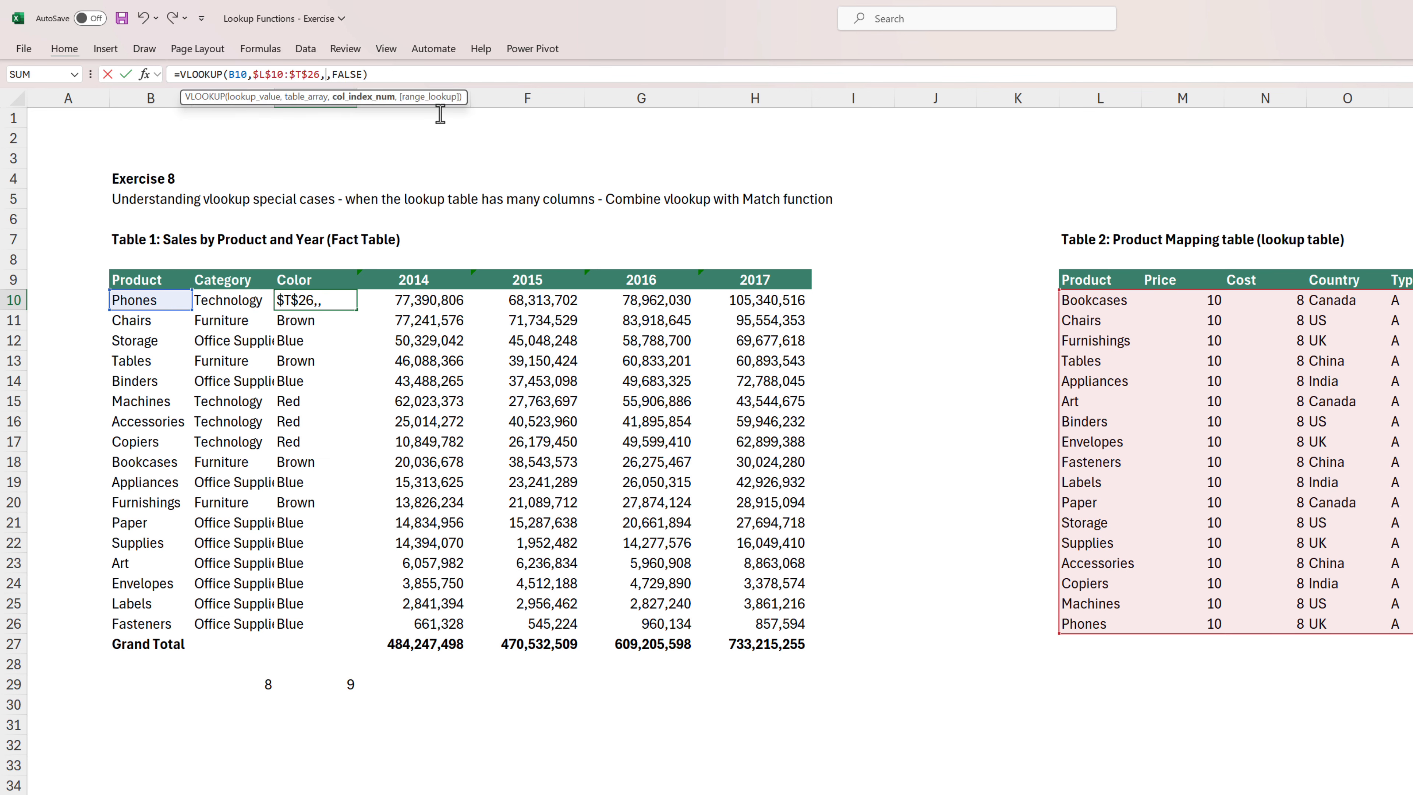
key("Return")
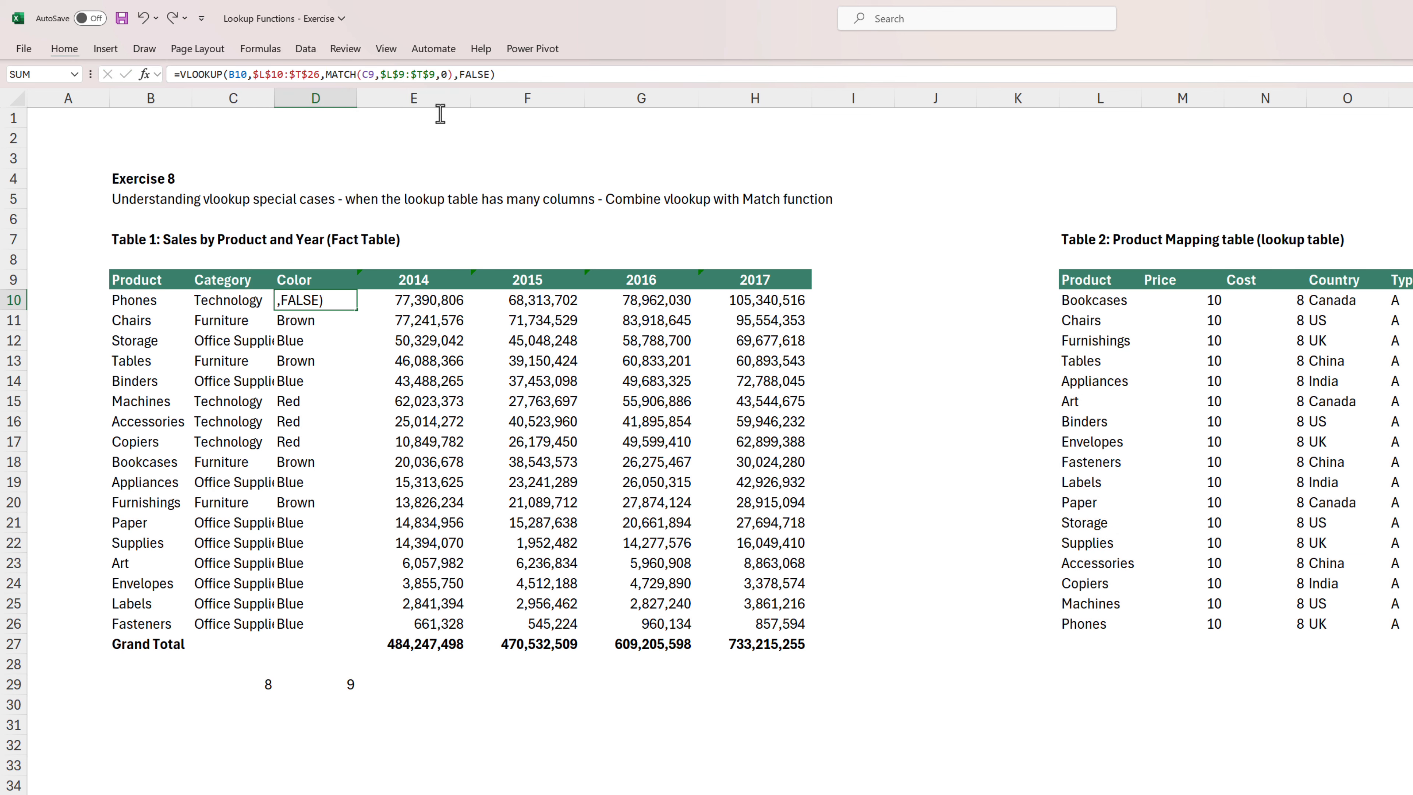
- Change the MATCH lookup value in D10 to D9 so that it points at the Color header
key("Up")
key("Left")
key("shift+Right")
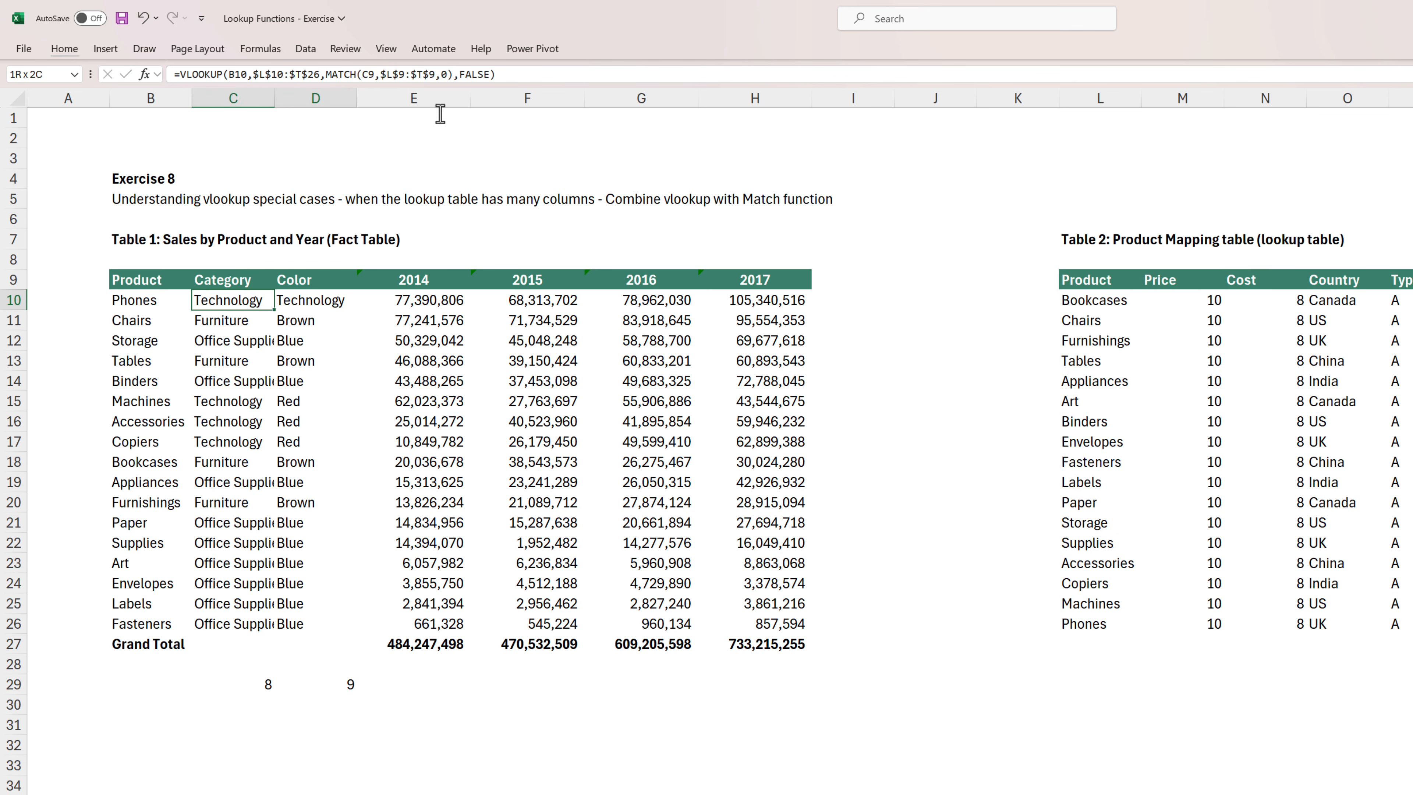
key("ctrl+shift+Down")
key("Right")
key("F2")
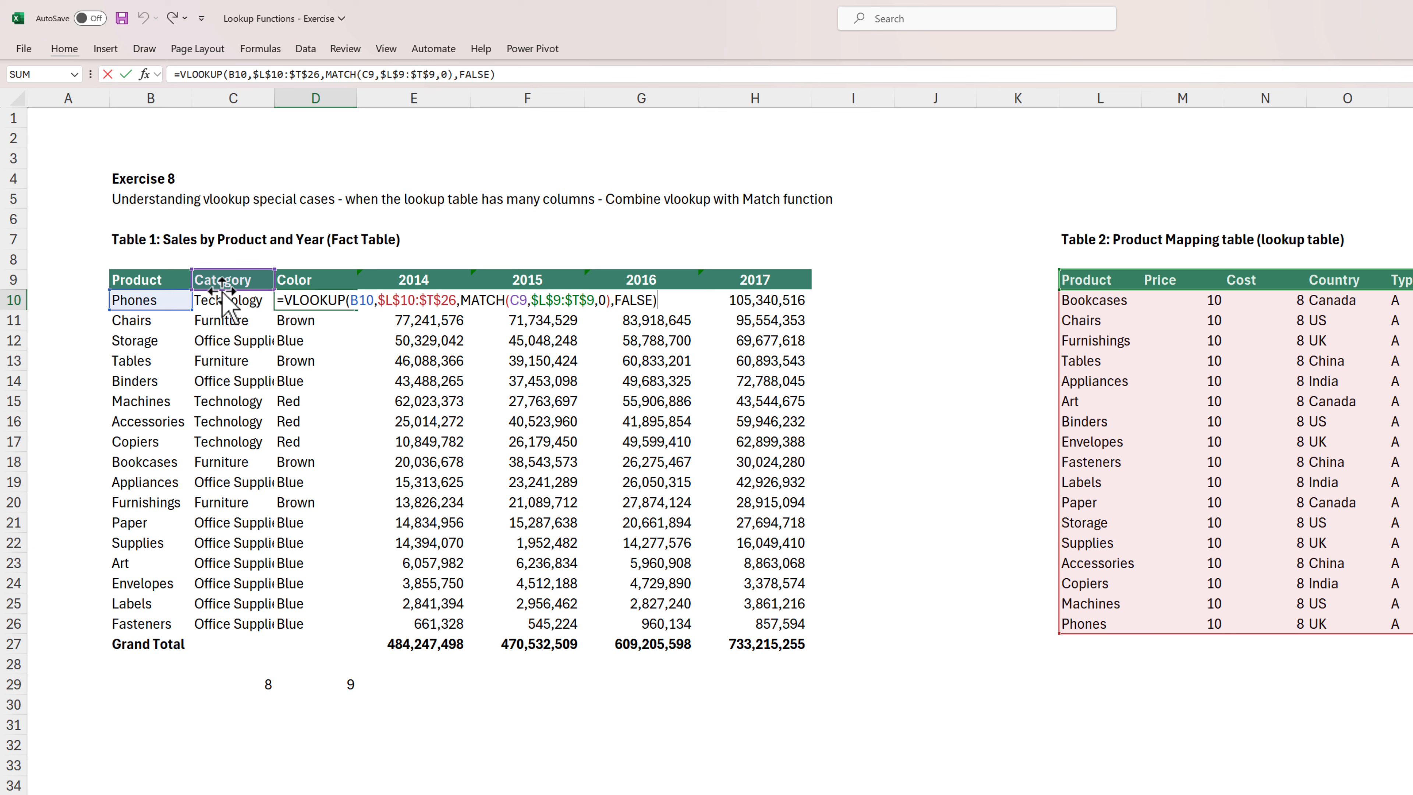
left_click_drag(228, 286, 297, 278)
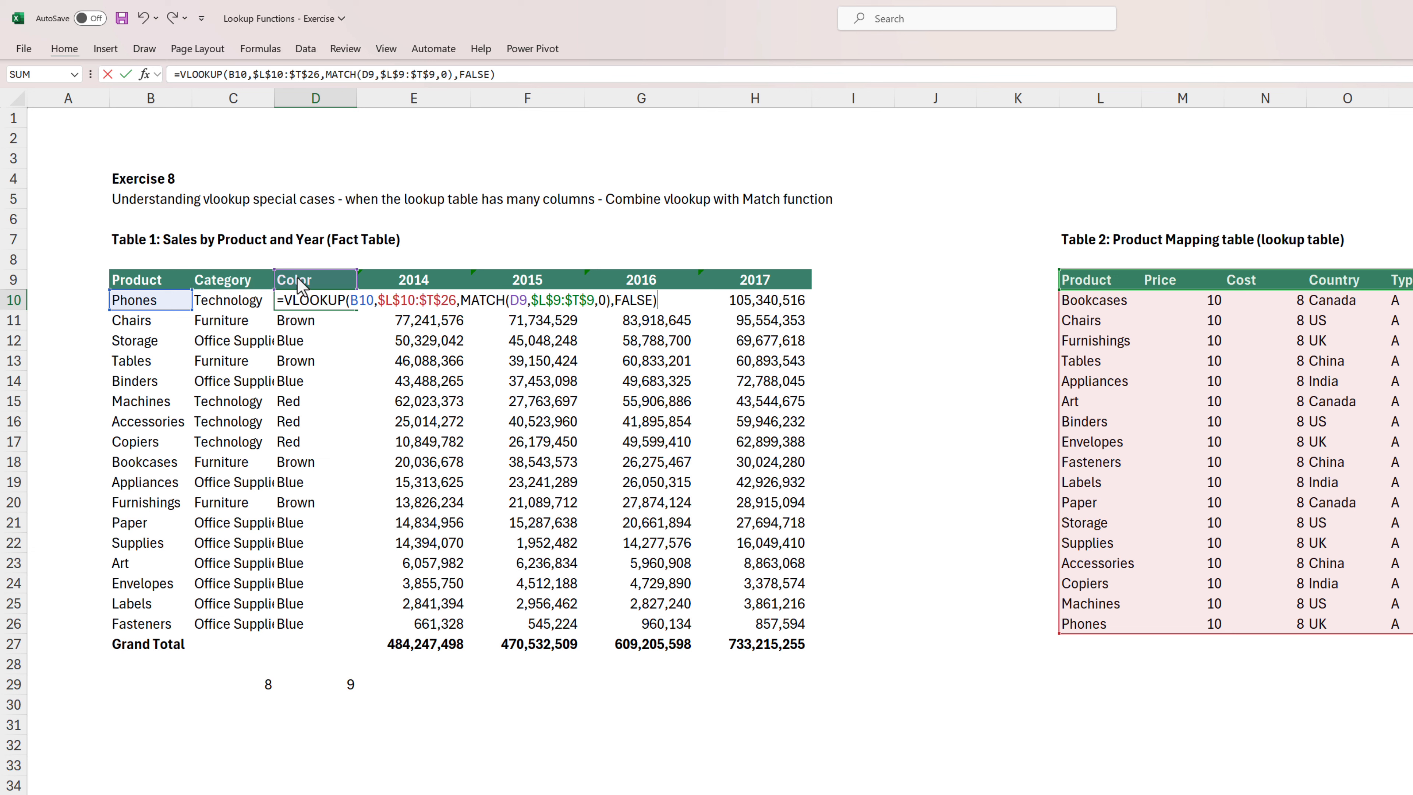
key("ctrl+Return")
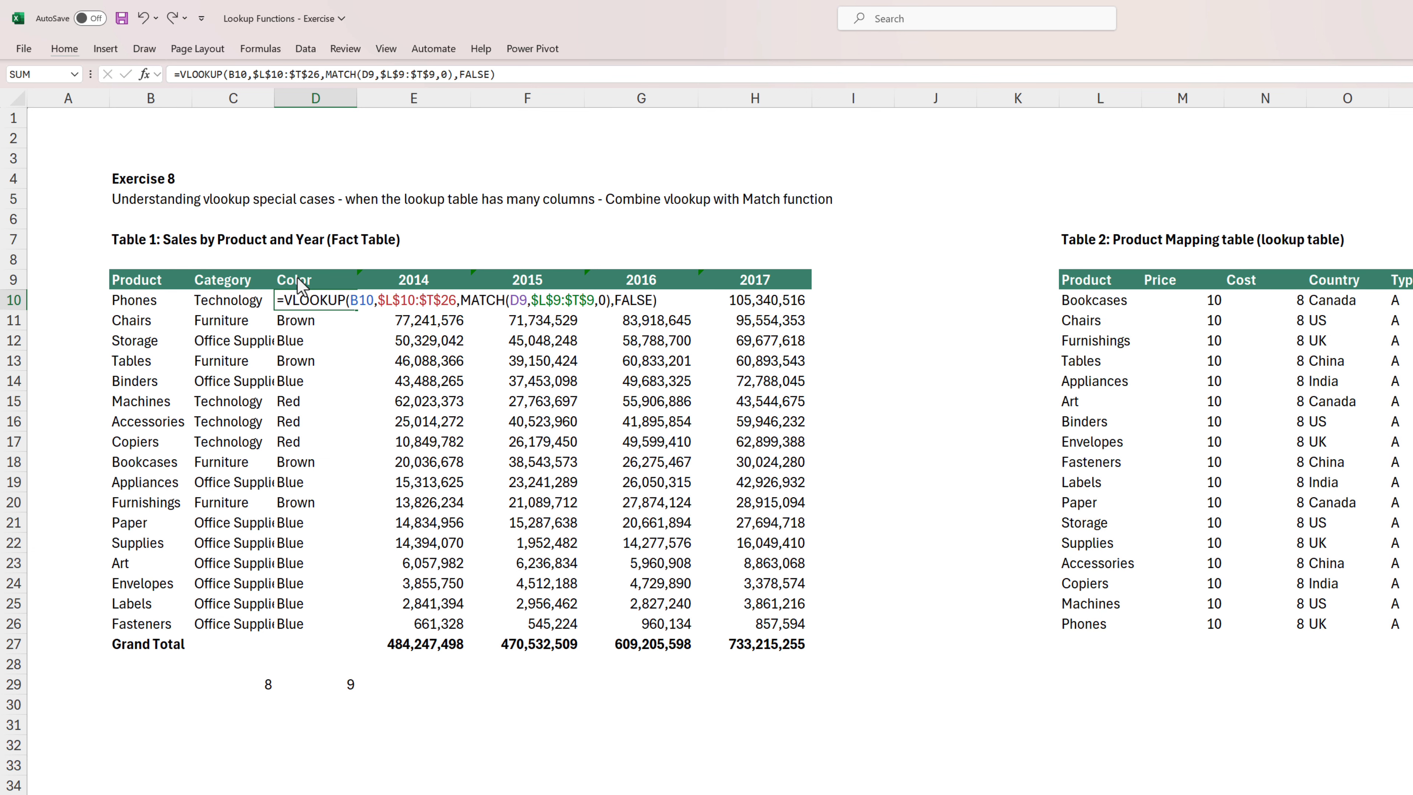
- Make the MATCH lookup values absolute, using $C$9 in C10 and $D$9 in D10
key("Left")
key("F2")
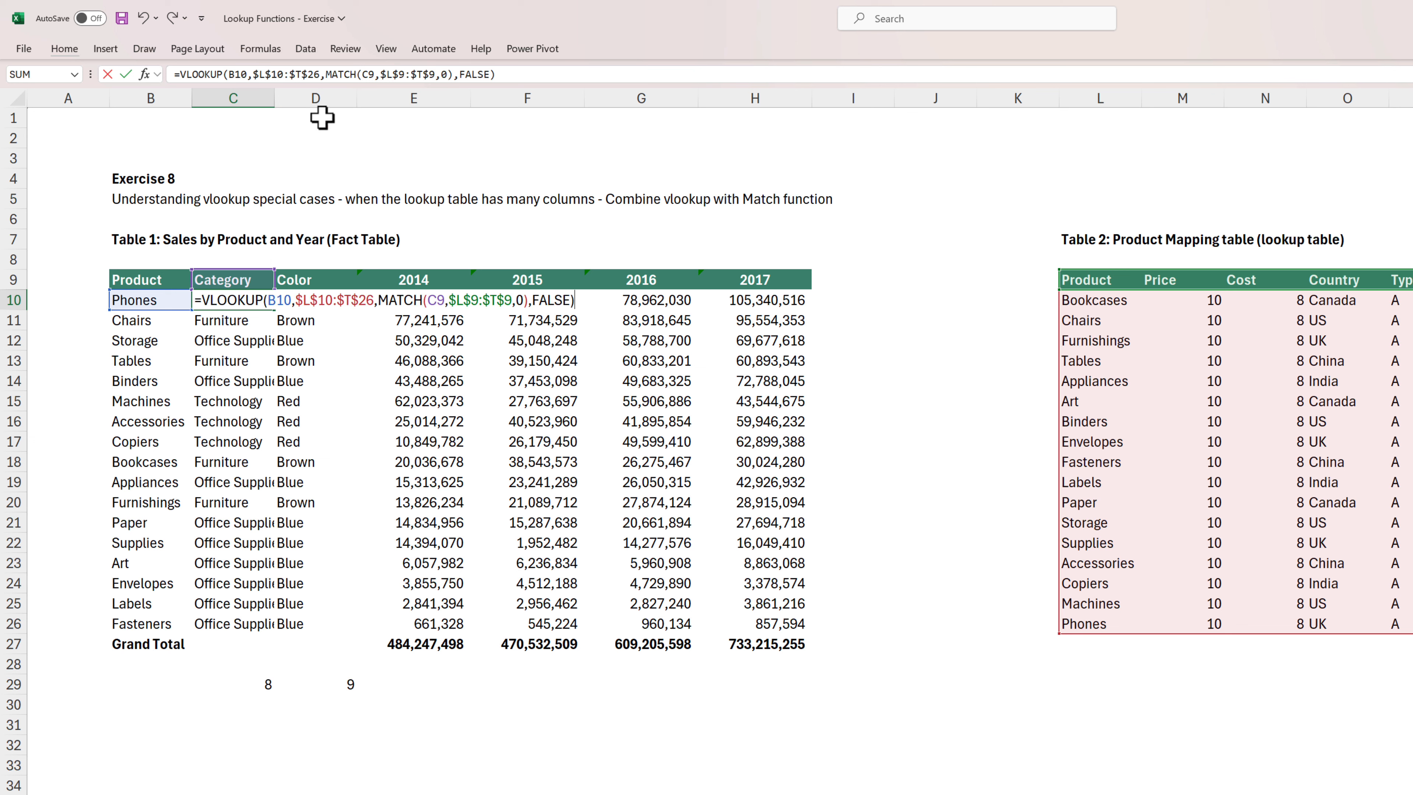
left_click(369, 75)
key("F4")
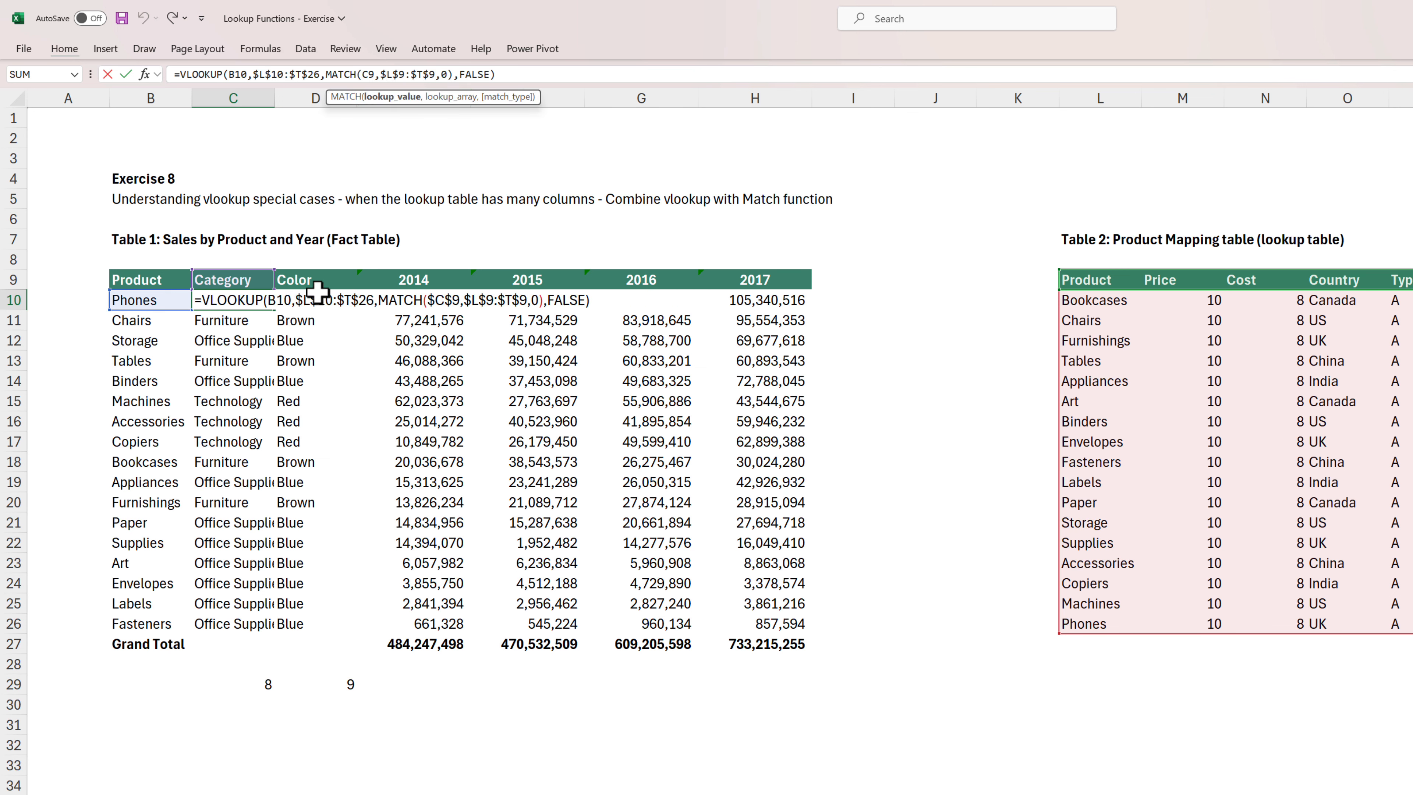
key("Tab")
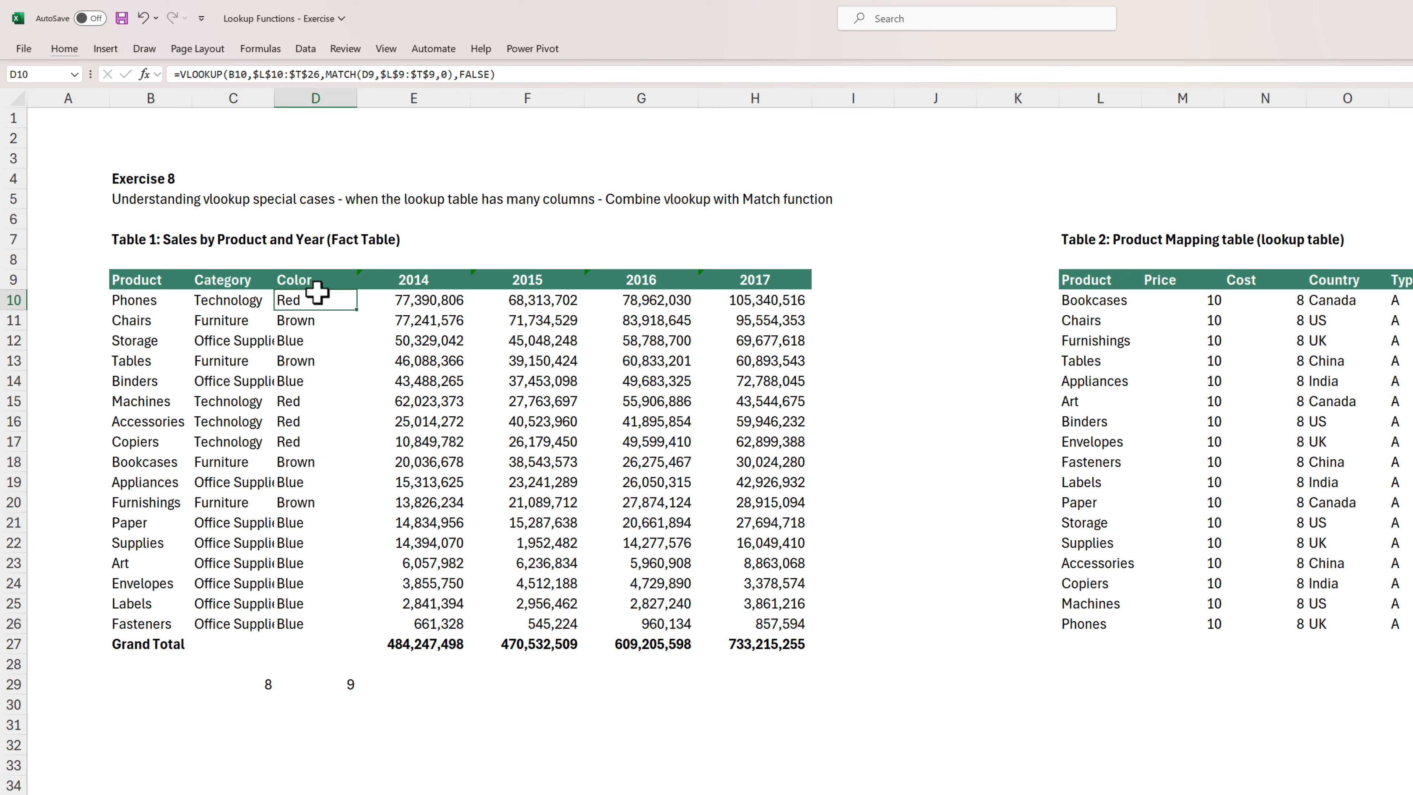
left_click(368, 74)
key("F4")
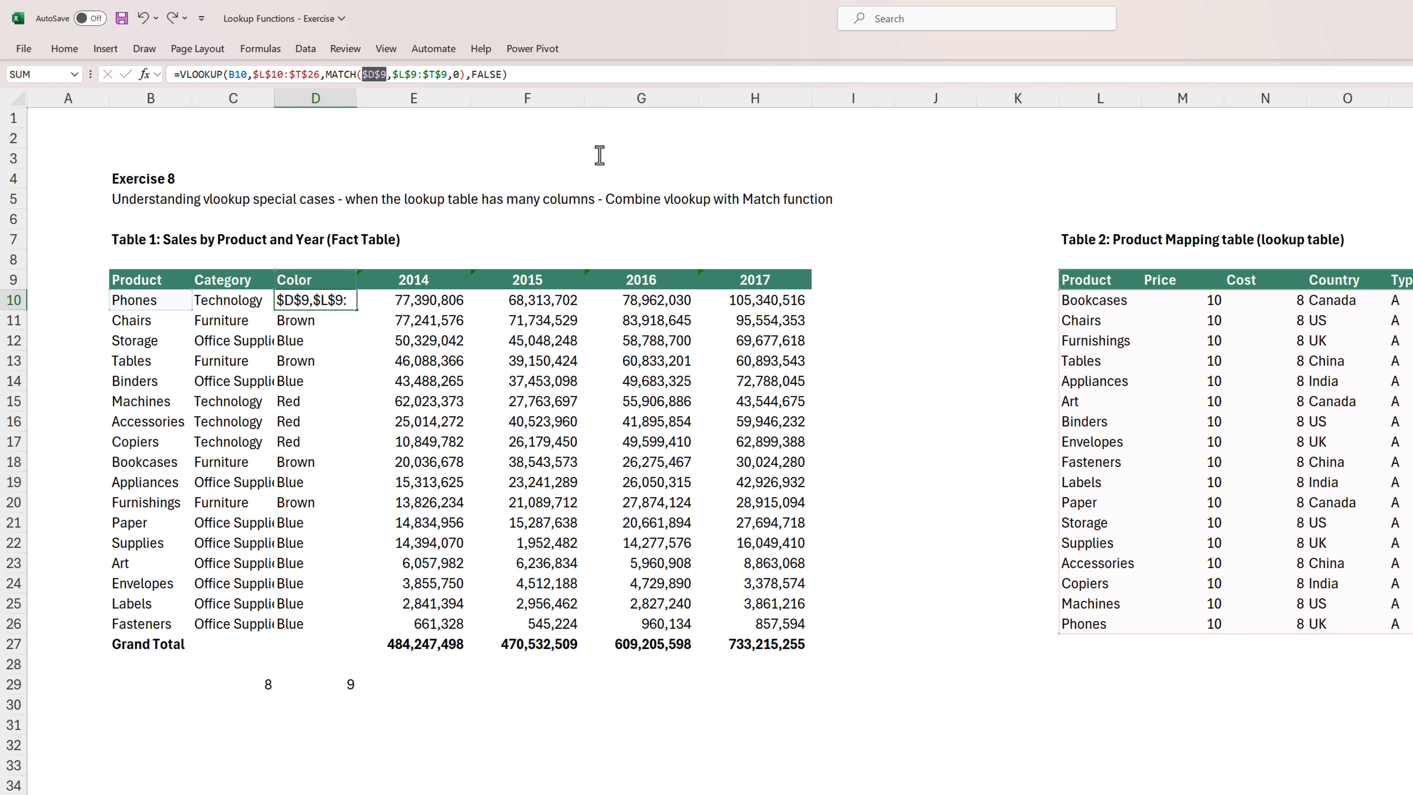
key("Return")
- Fill the VLOOKUP and MATCH formulas from C10:D10 down to row 26
key("Up")
key("Left")
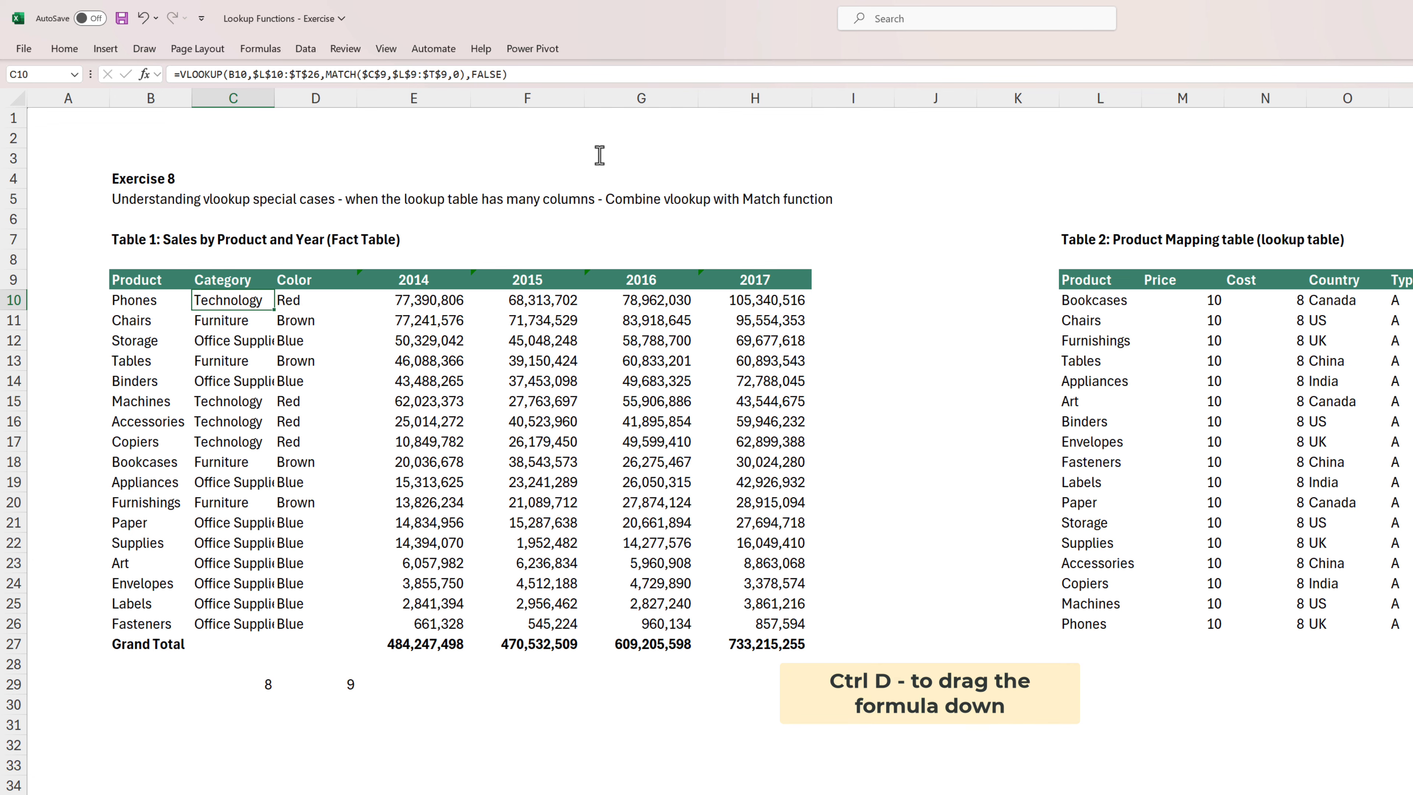
key("shift+Right")
key("ctrl+shift+Down")
key("ctrl+d")
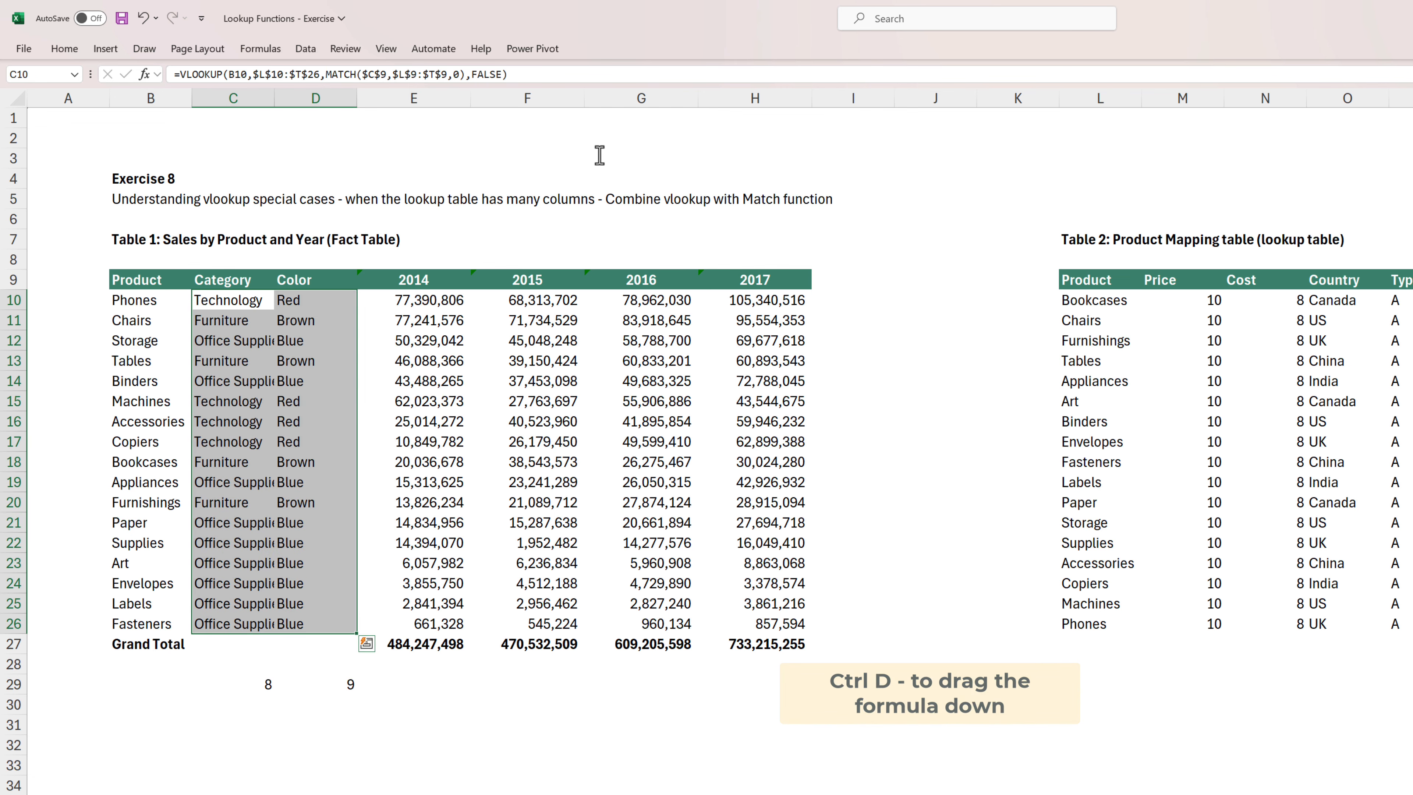
- Delete the trial MATCH formulas in C29:D29 below the sales table
key("ctrl+Down")
key("Down")
key("Down")
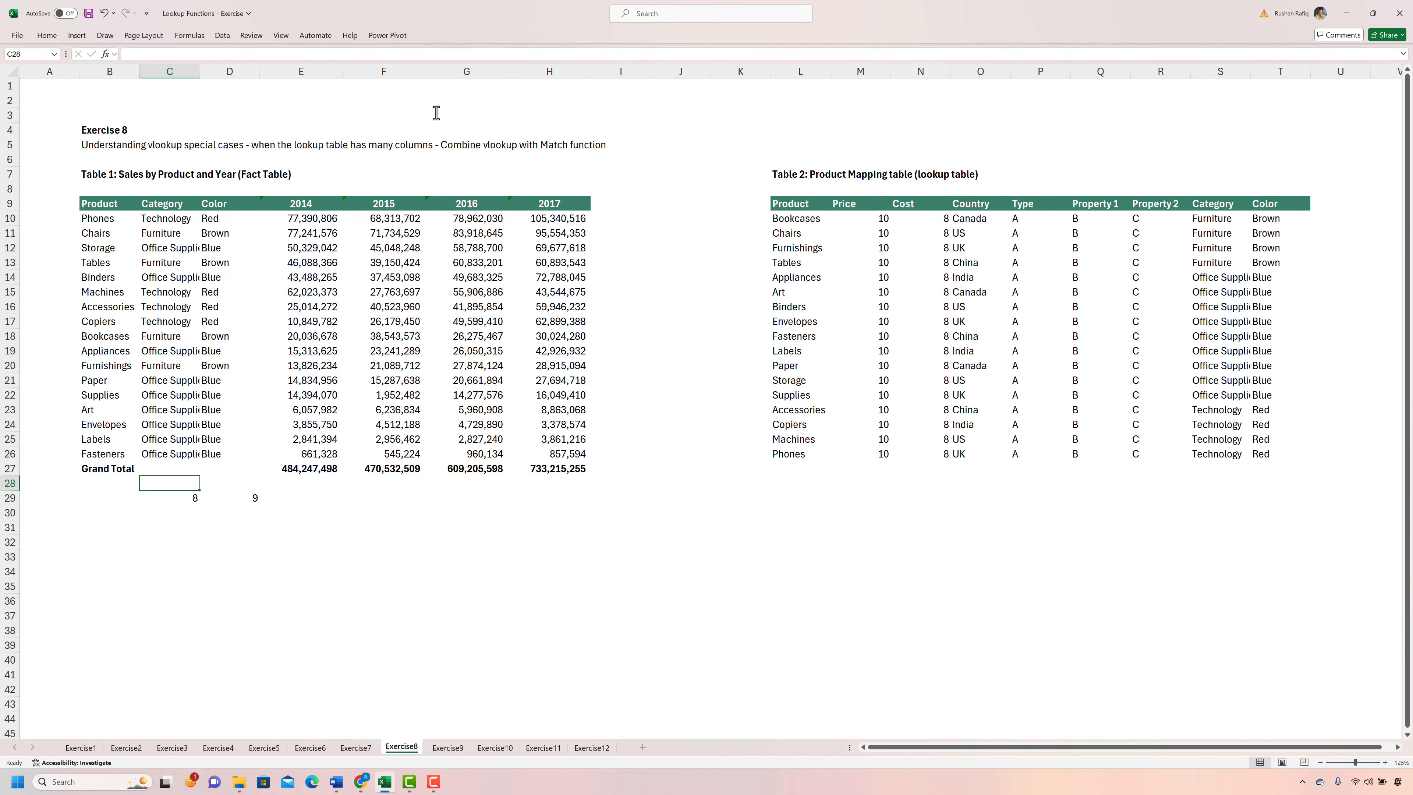
key("Down")
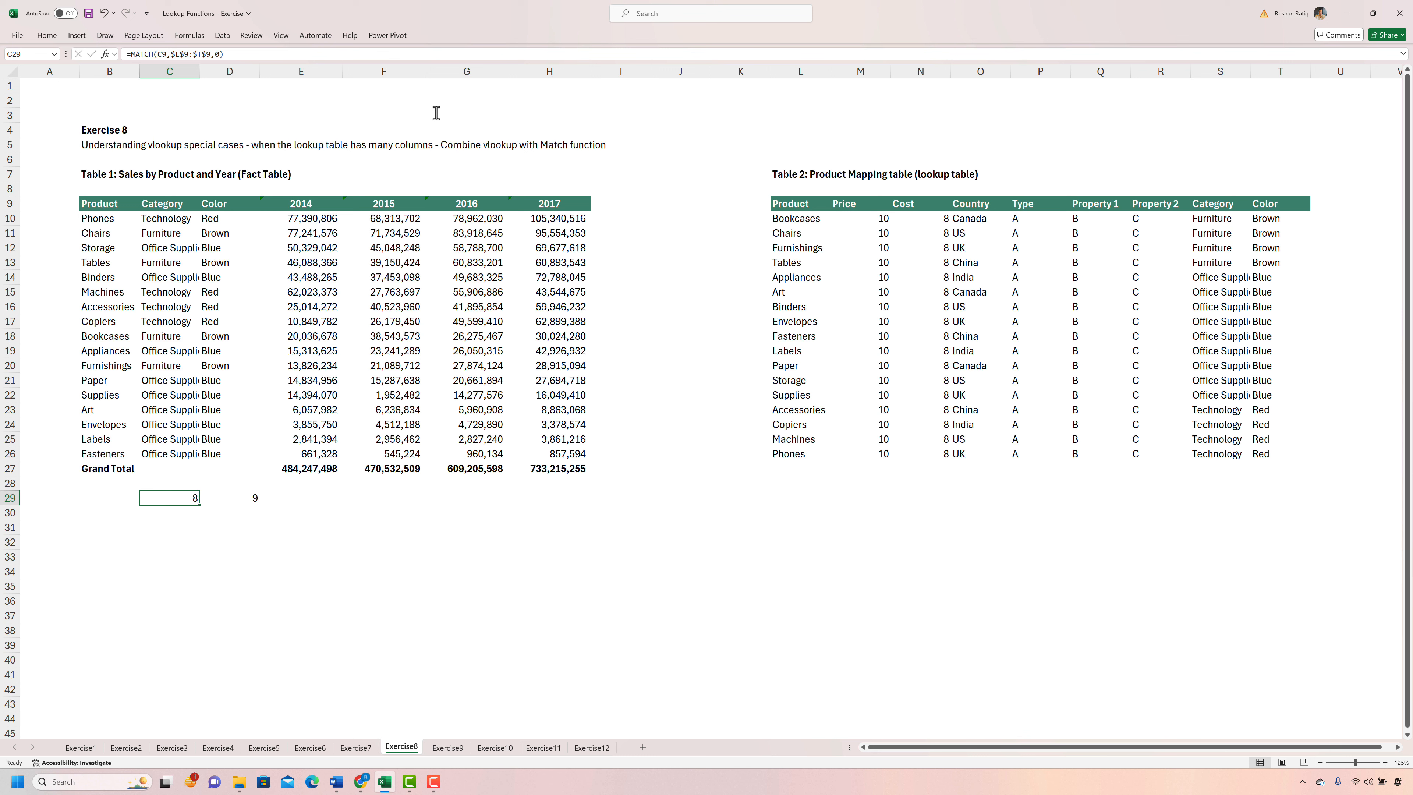
key("shift+Right")
key("Delete")
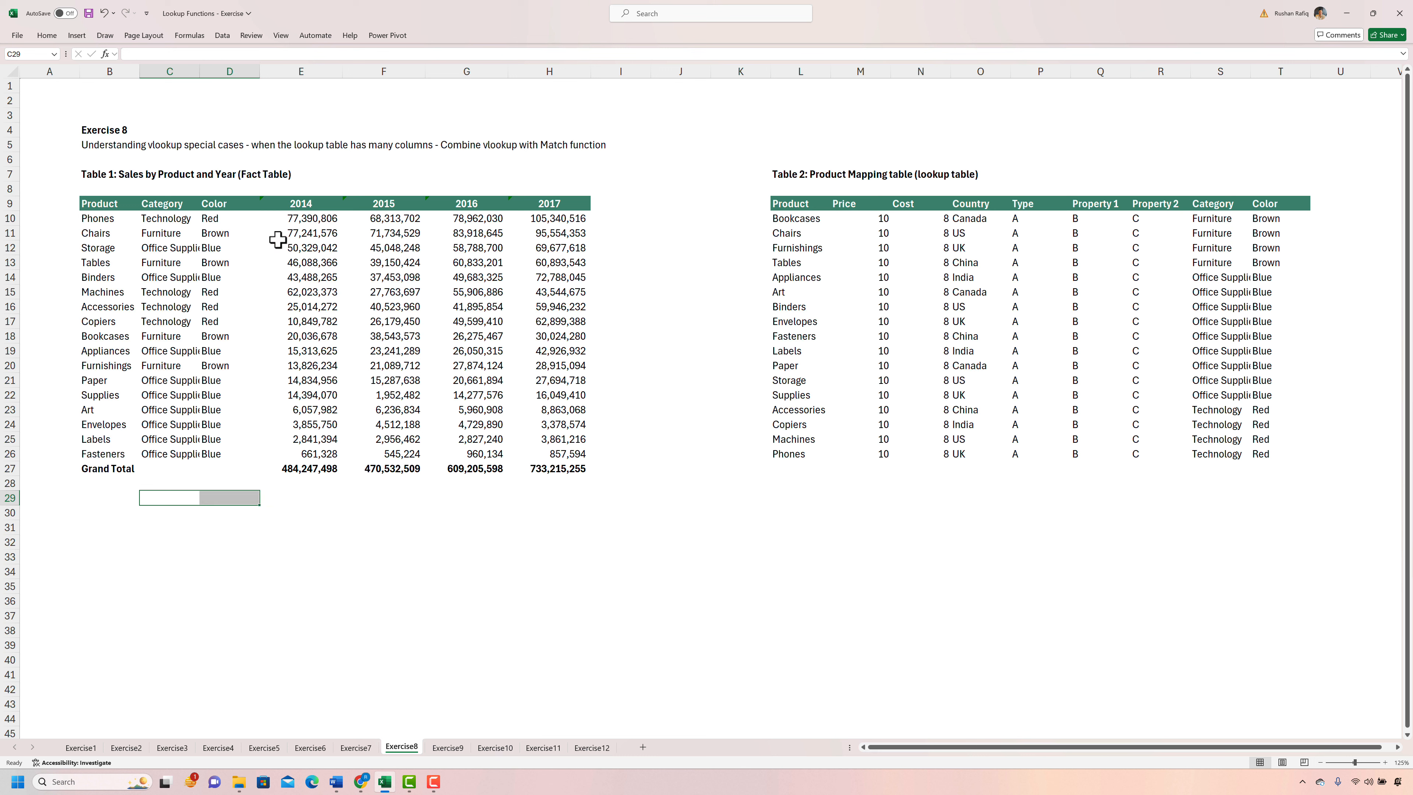
- Copy the mapping table's Category column S9:S26 over the Type column starting at P9
left_click(192, 250)
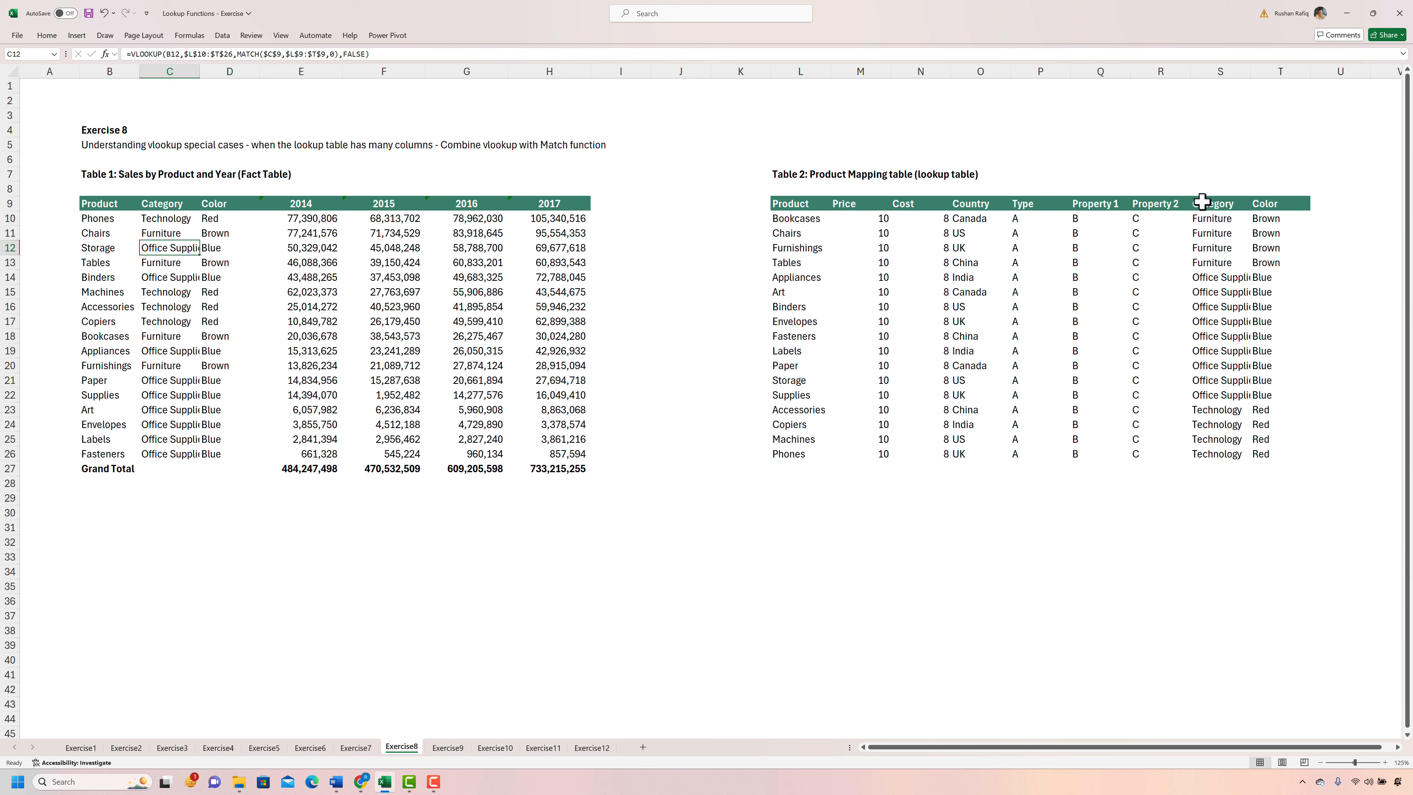
left_click_drag(1202, 201, 1222, 454)
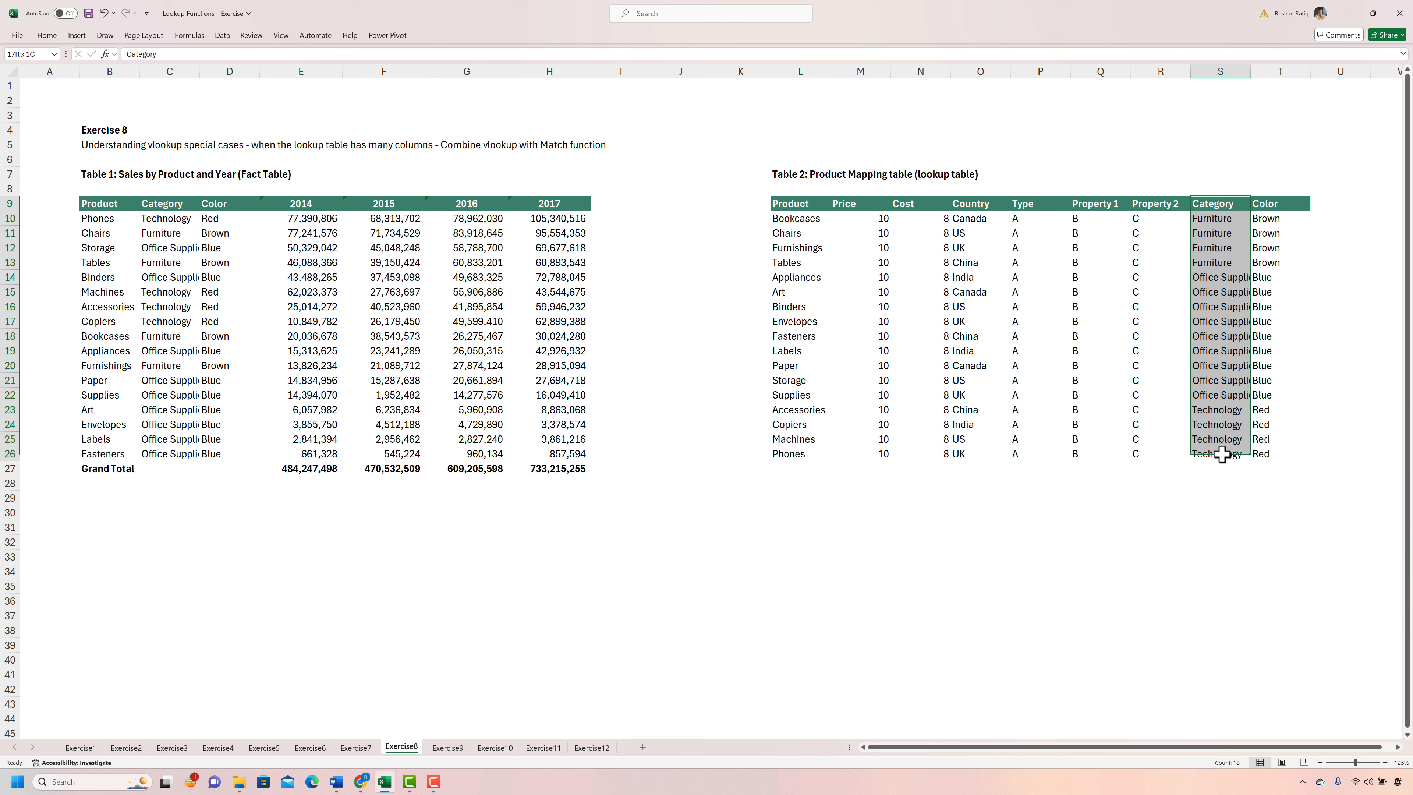
key("ctrl+c")
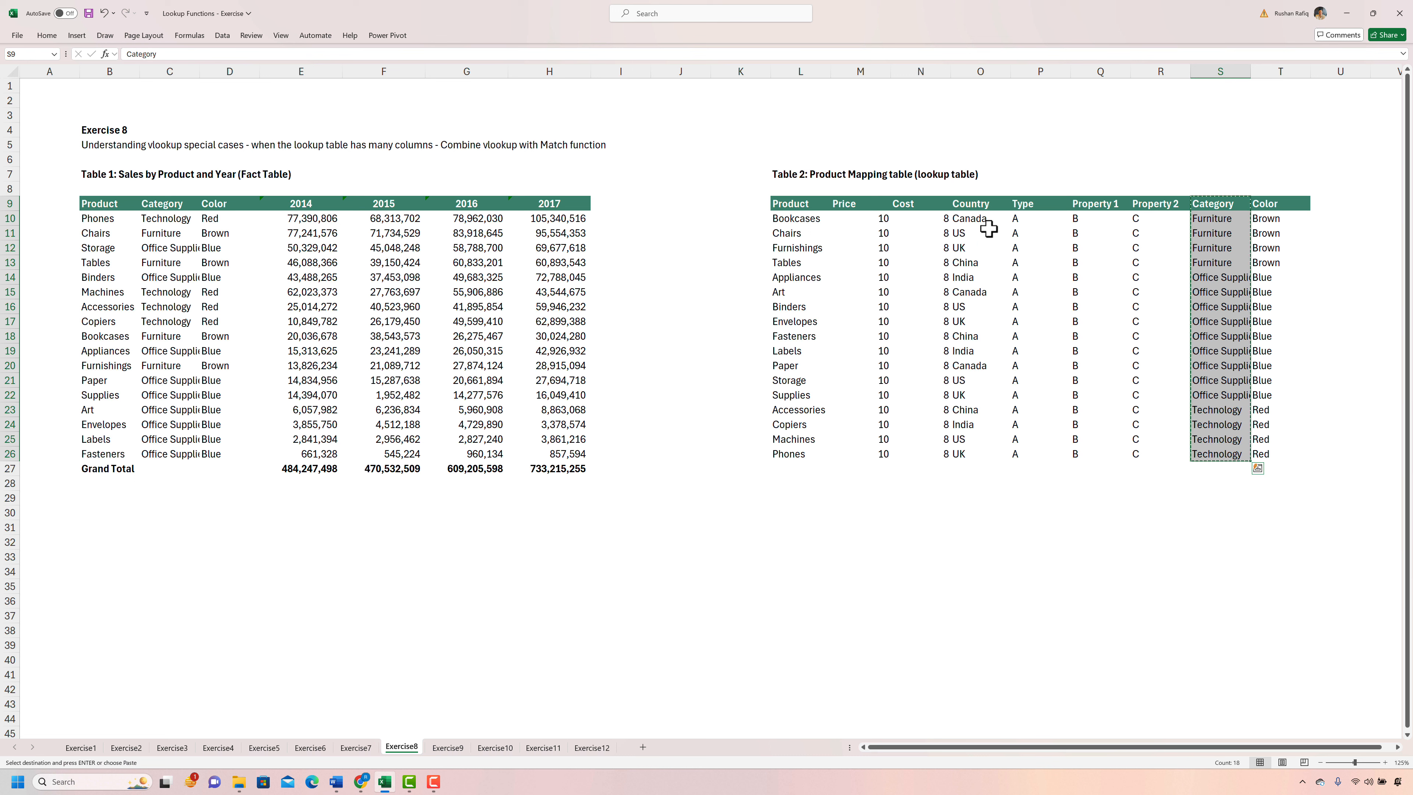
left_click(1029, 204)
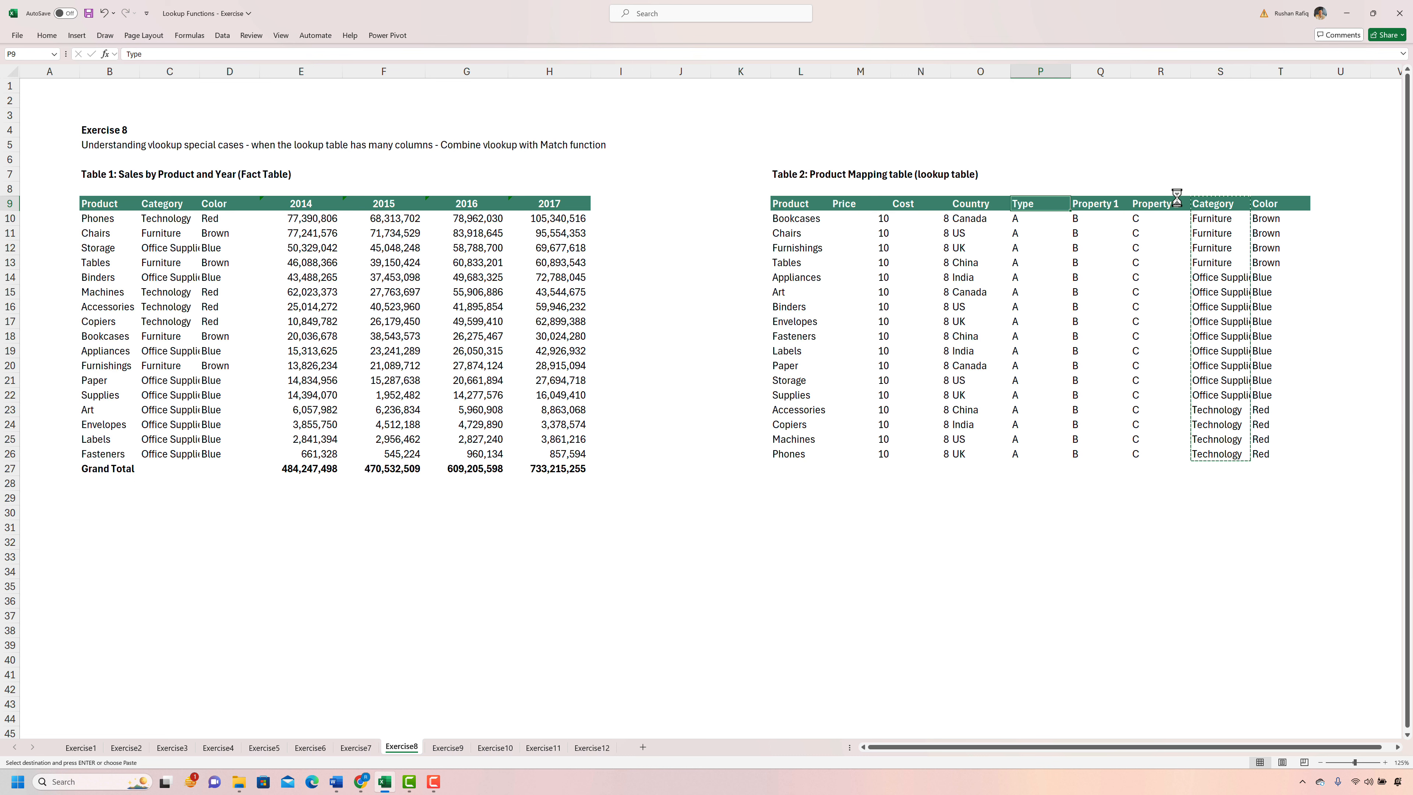
key("ctrl+v")
left_click(1217, 200)
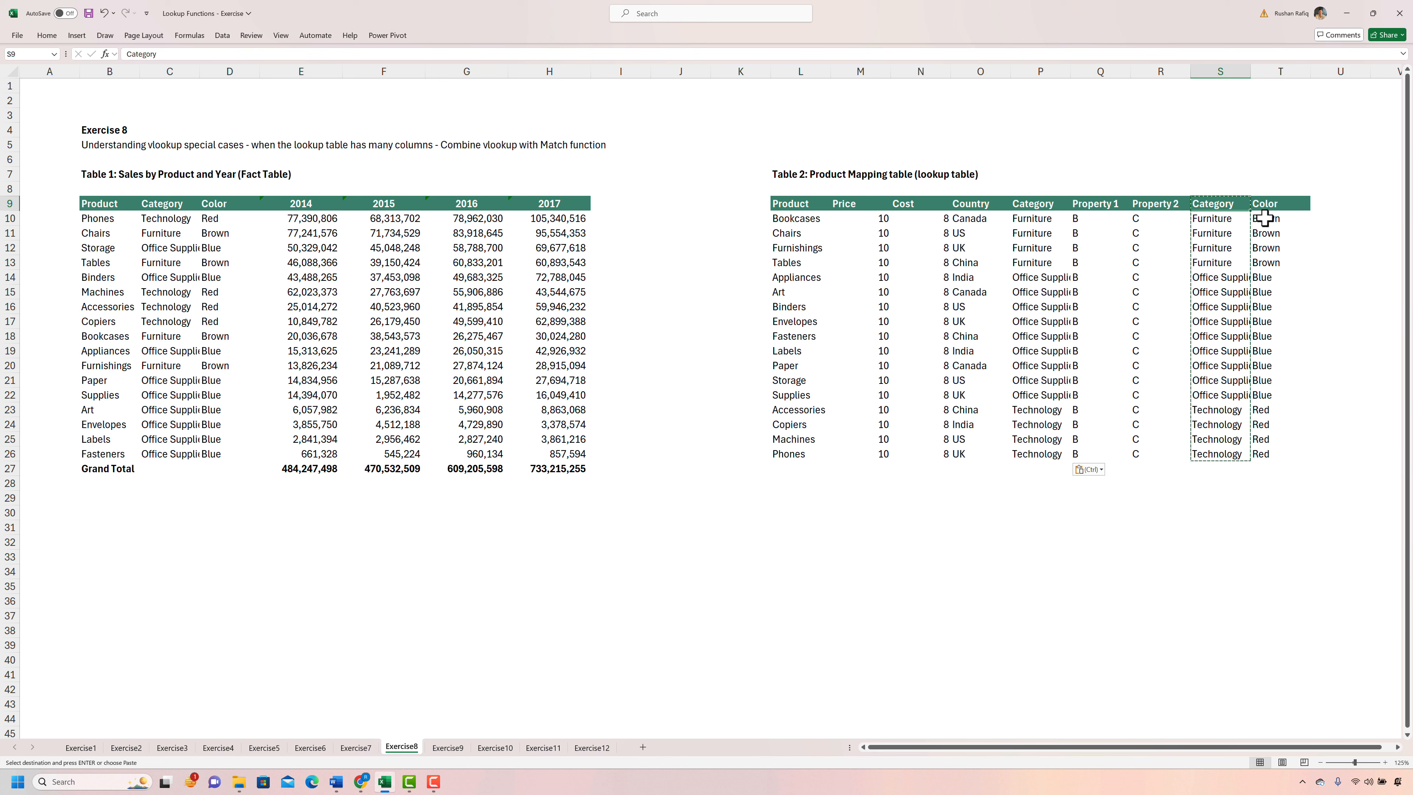
- Clear the original Category column S9:S26 in the mapping table
key("shift+Down")
key("shift+Down")
key("shift+Down")
key("shift+Down")
key("shift+Down")
key("shift+Down")
key("shift+Down")
key("shift+Down")
key("shift+Down")
key("shift+Down")
key("shift+Down")
key("shift+Down")
key("shift+Down")
key("shift+Down")
key("shift+Down")
key("shift+Down")
key("shift+Down")
key("Delete")
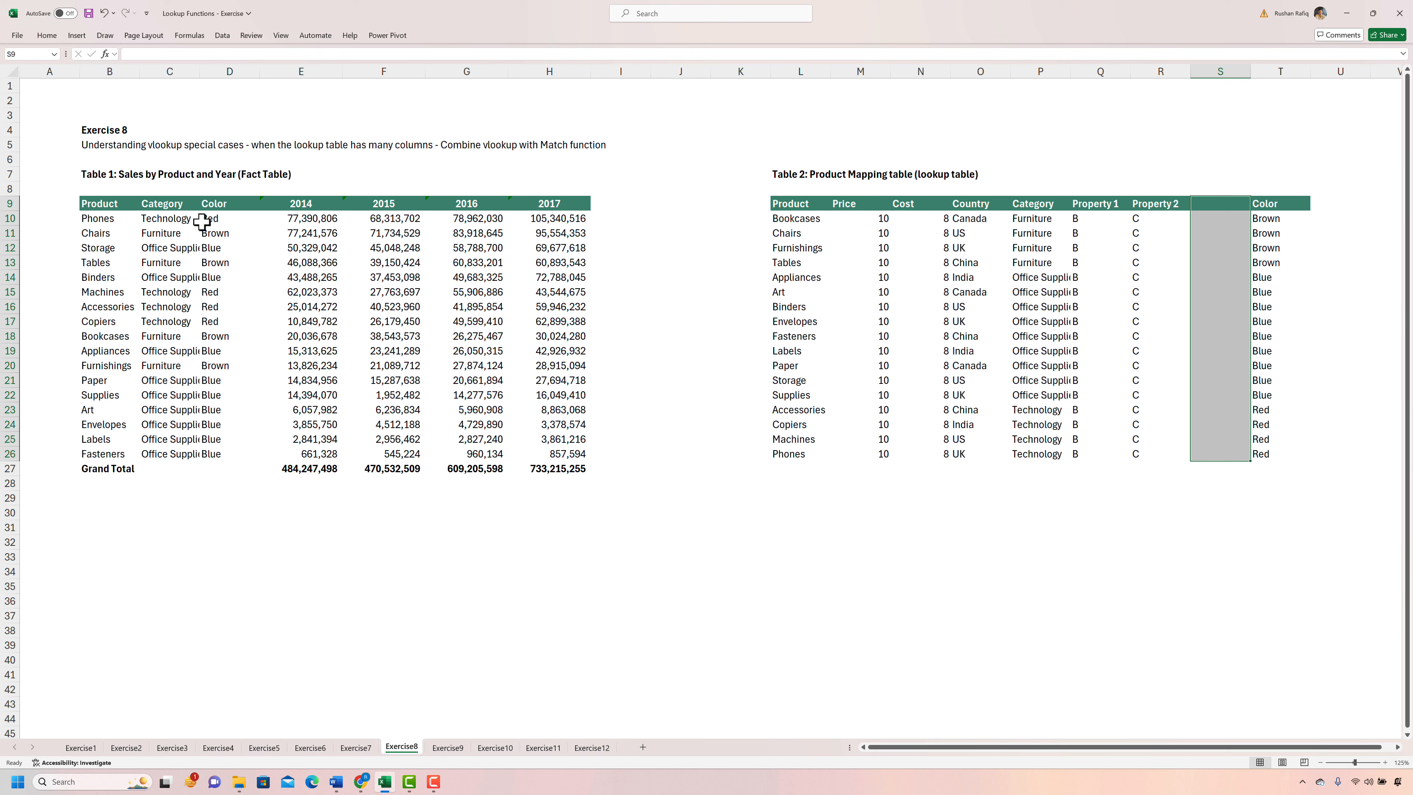
- Undo the clearing of S9:S26 and the paste over the Type column, and cancel the pending copy
key("ctrl+z")
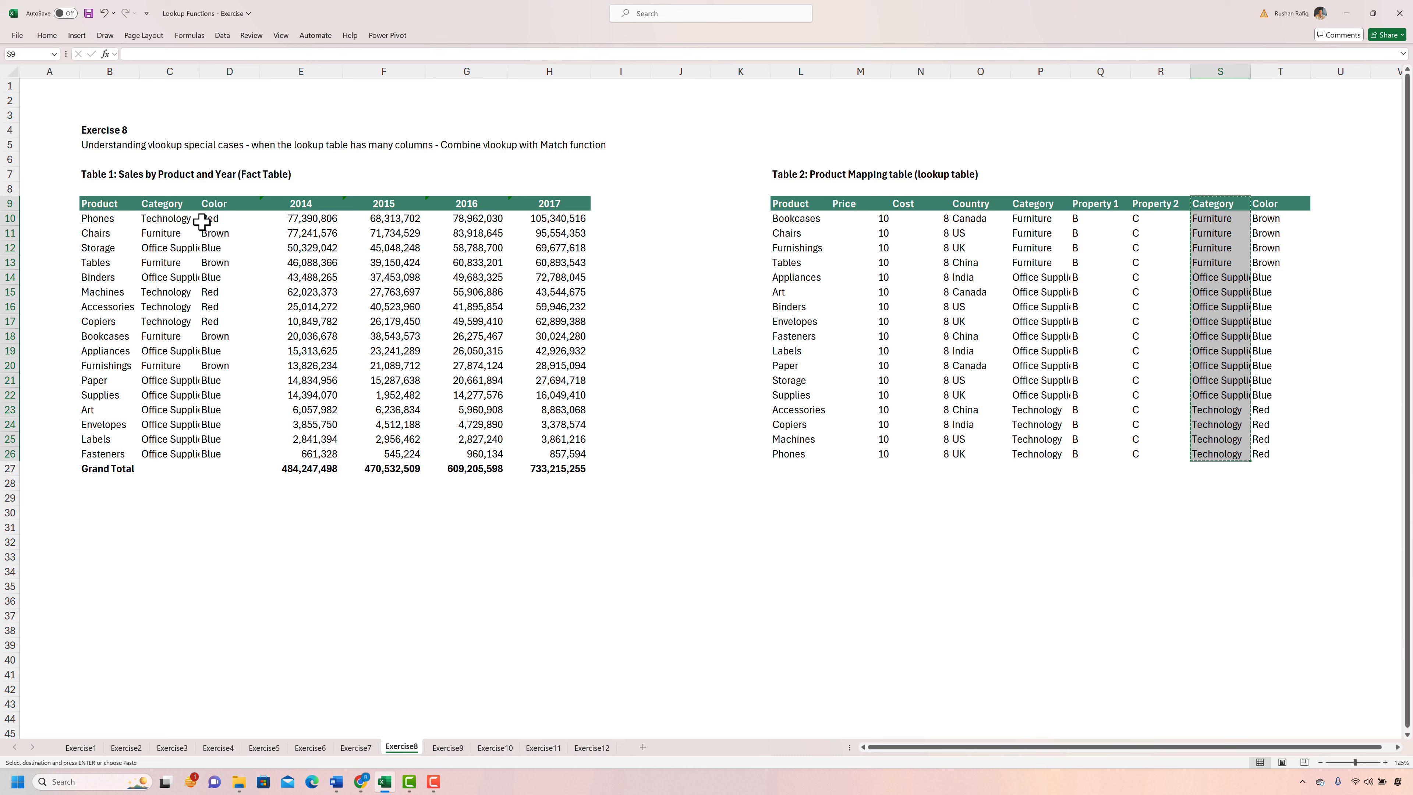
key("ctrl+z")
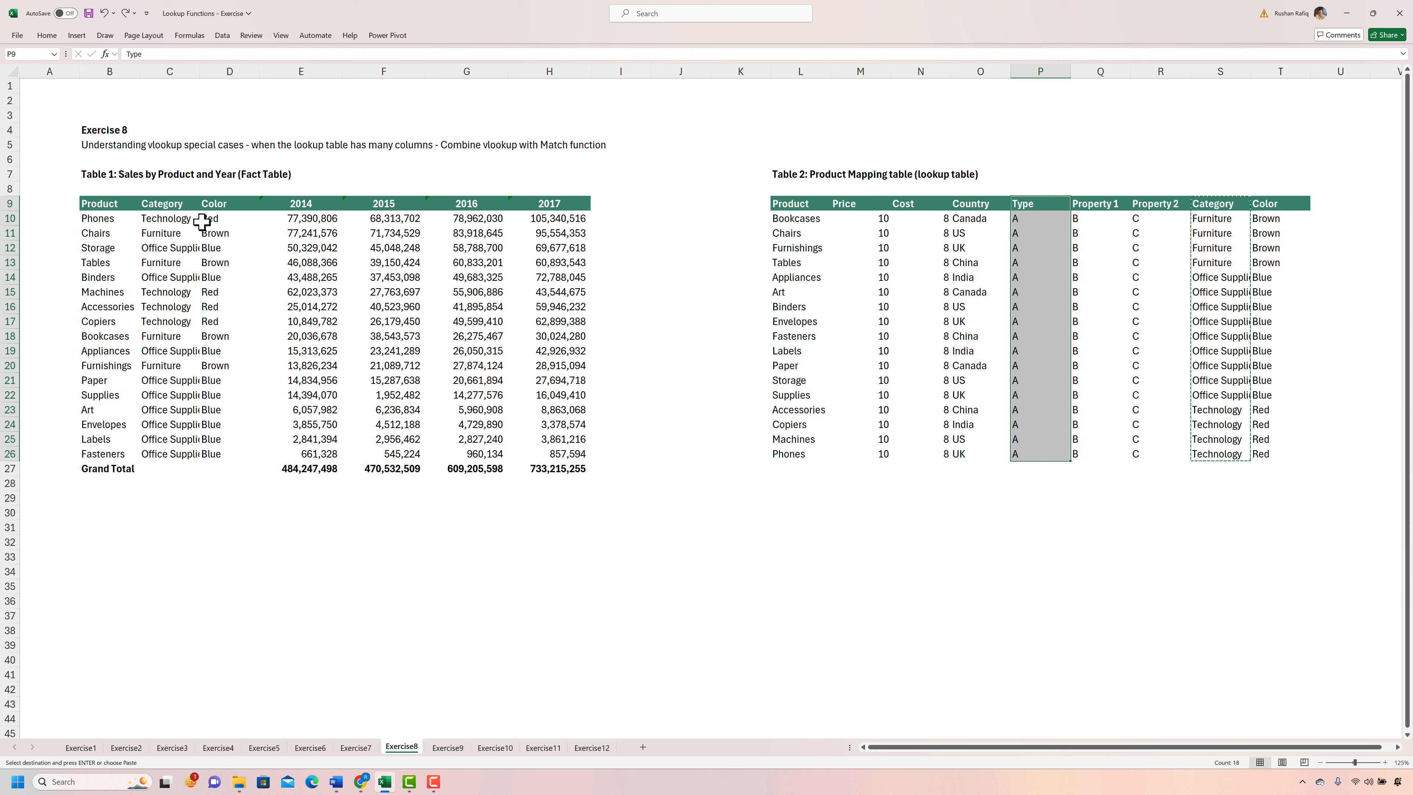
key("Escape")
- Replace the MATCH part of the VLOOKUP in C10 with its calculated value 8 and fill the formula down to C26
left_click(160, 218)
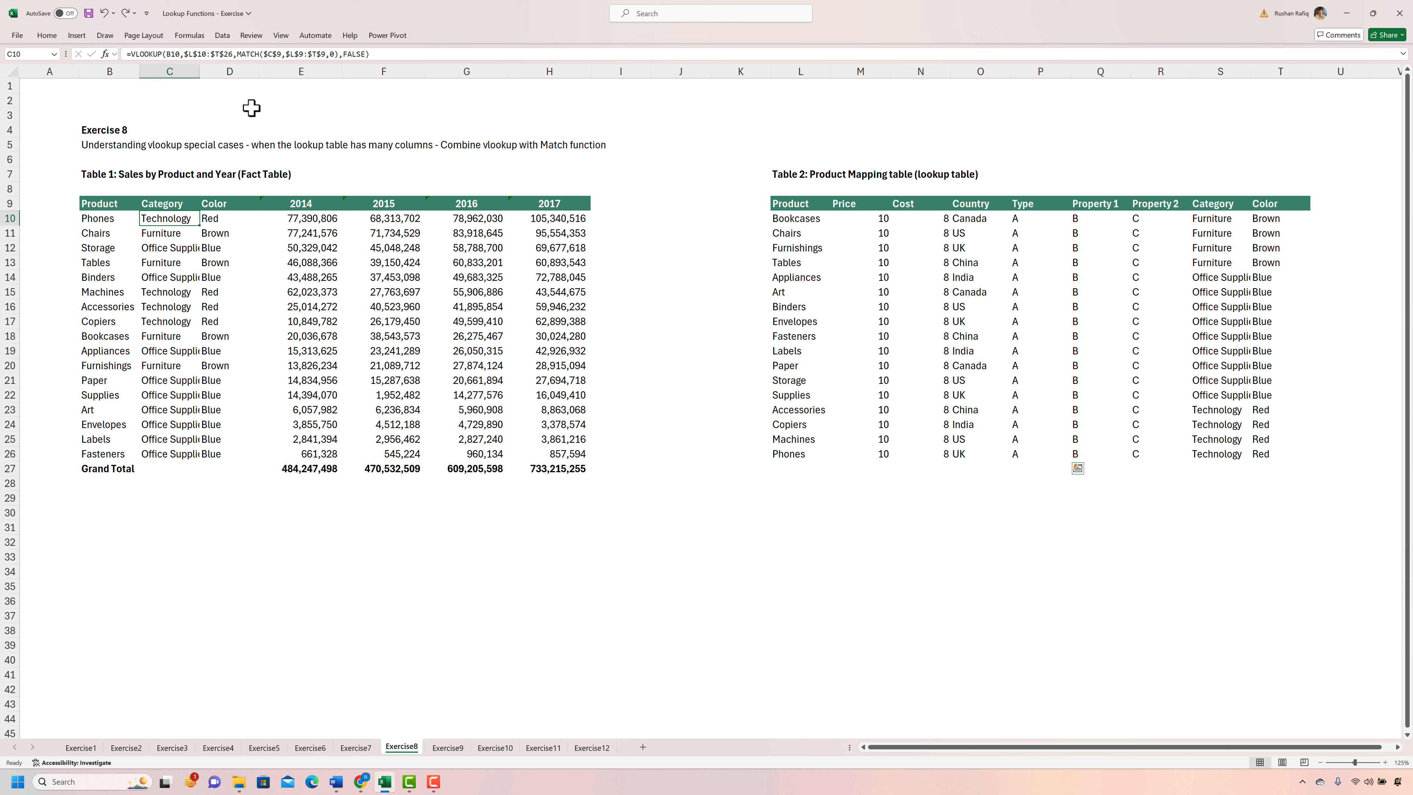
left_click(239, 54)
key("shift+Right")
key("shift+Right")
key("shift+Right")
key("shift+Right")
key("shift+Right")
key("shift+Right")
key("shift+Right")
key("shift+Right")
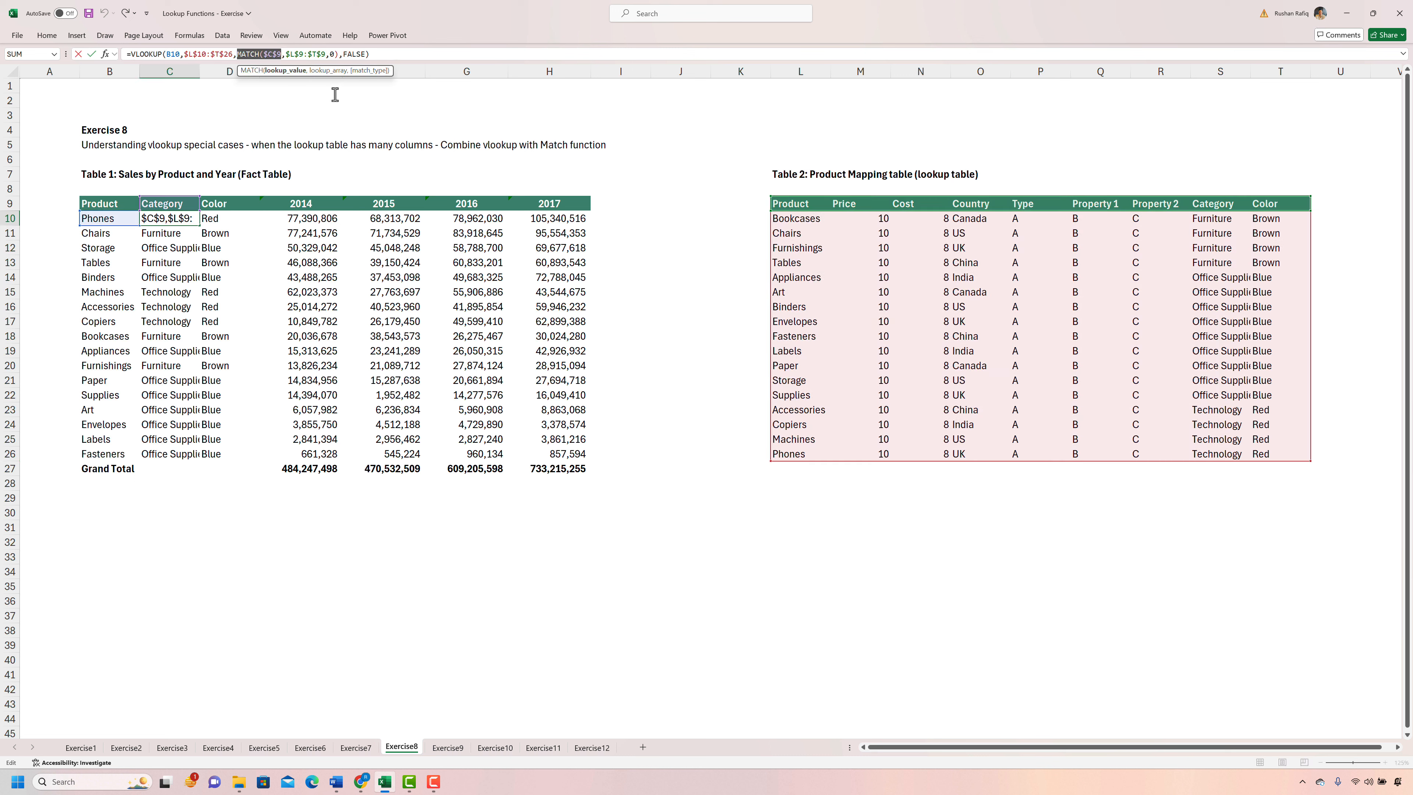
key("shift+Right")
key("shift+Right")
key("shift+Right")
key("shift+Right")
key("shift+Right")
key("shift+Right")
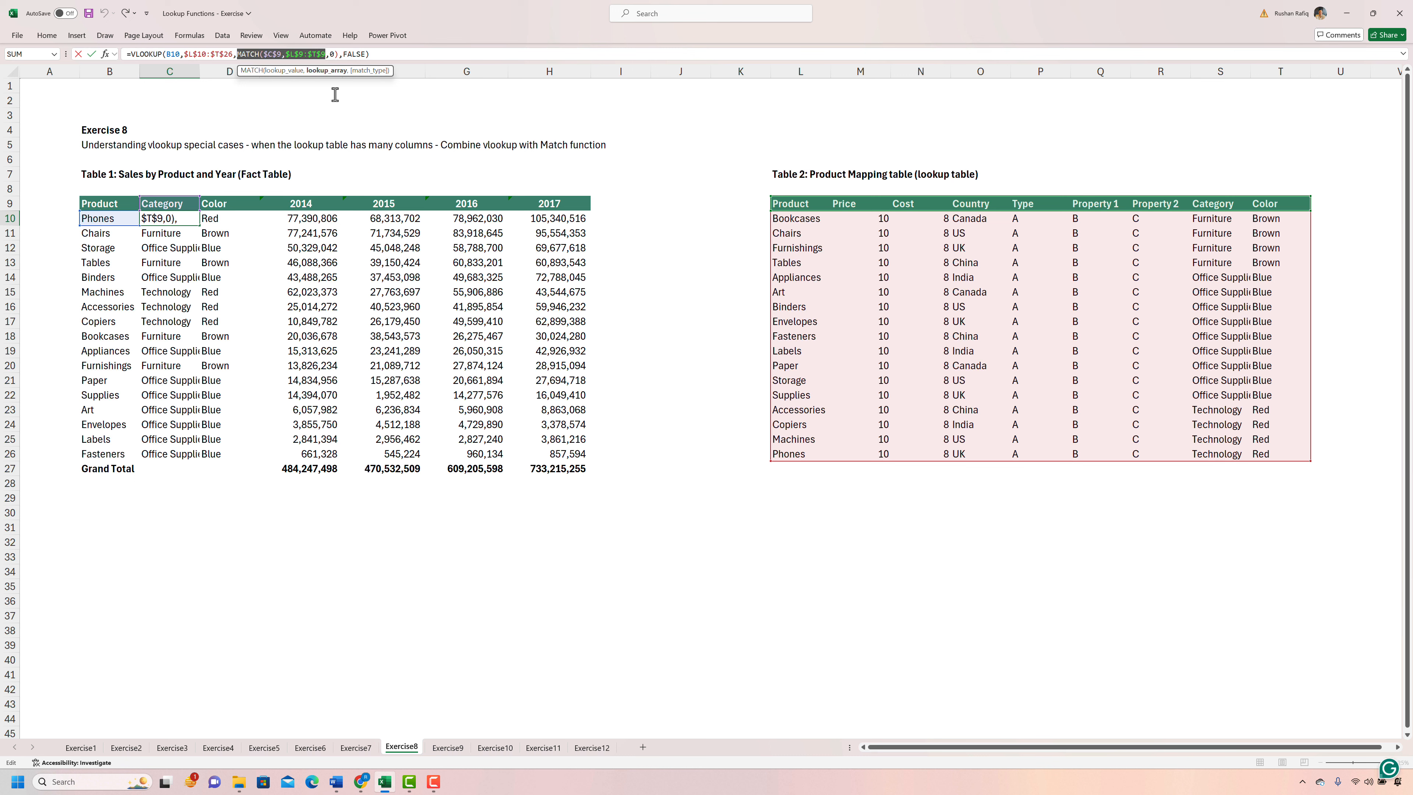
key("shift+Right")
key("shift+Right")
key("shift+Right")
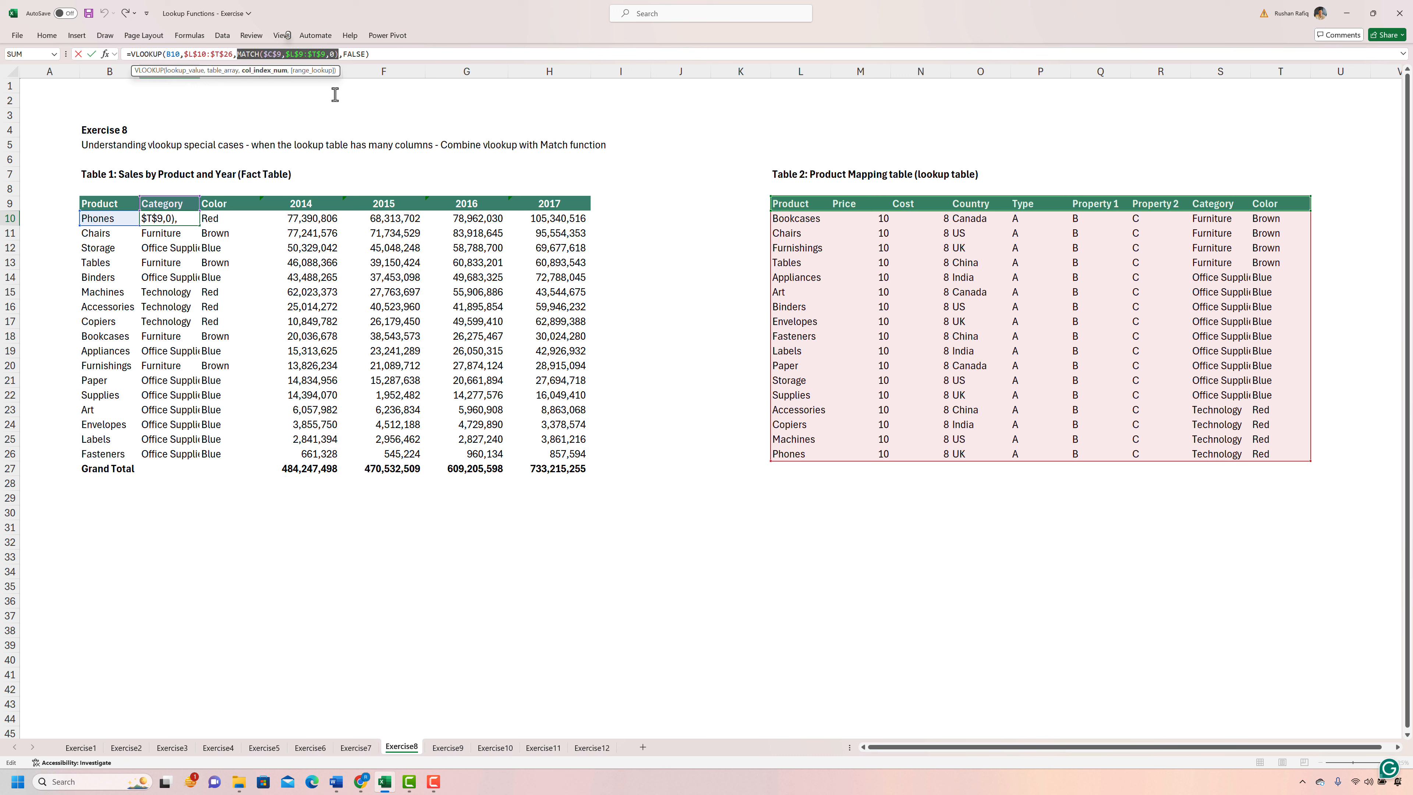
key("F9")
key("ctrl+Return")
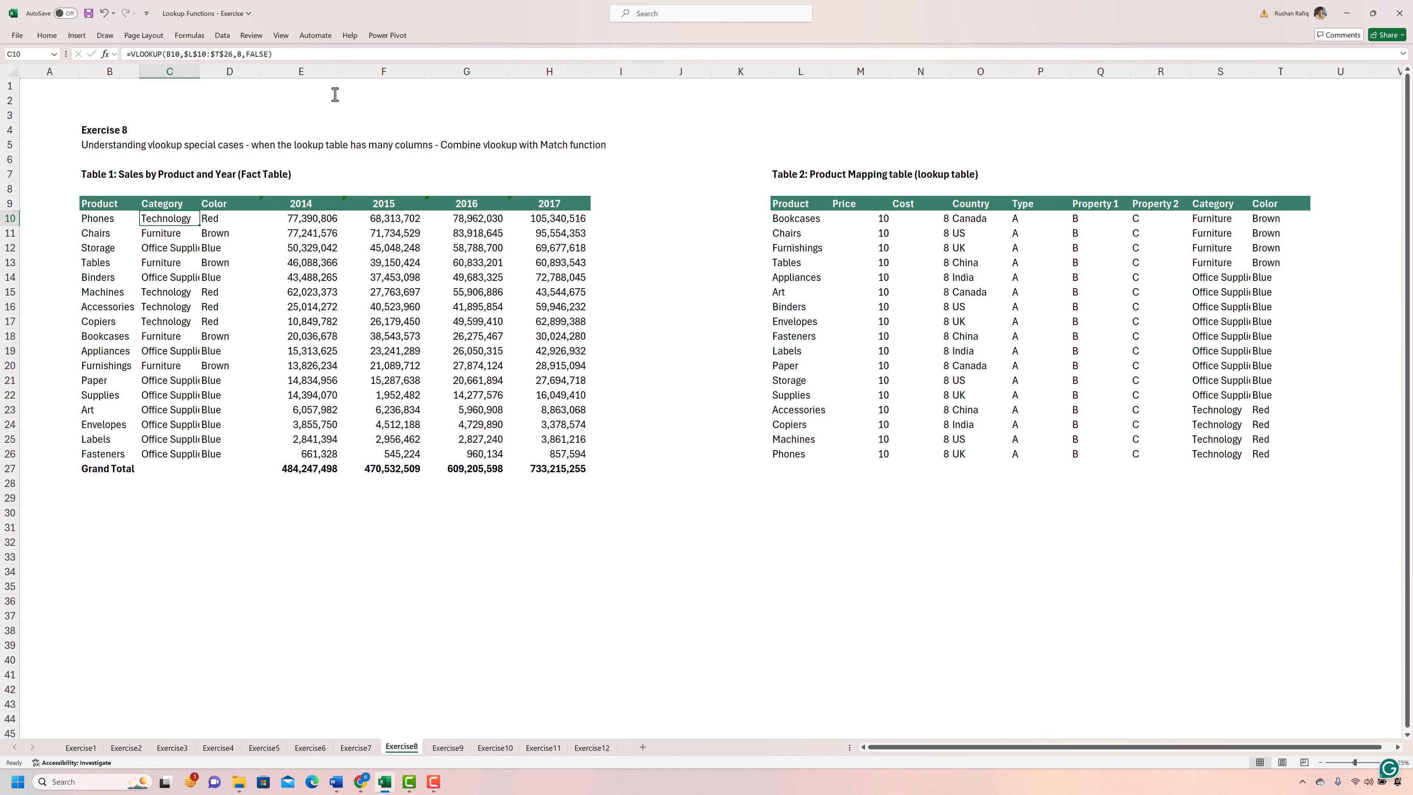
key("ctrl+shift+Down")
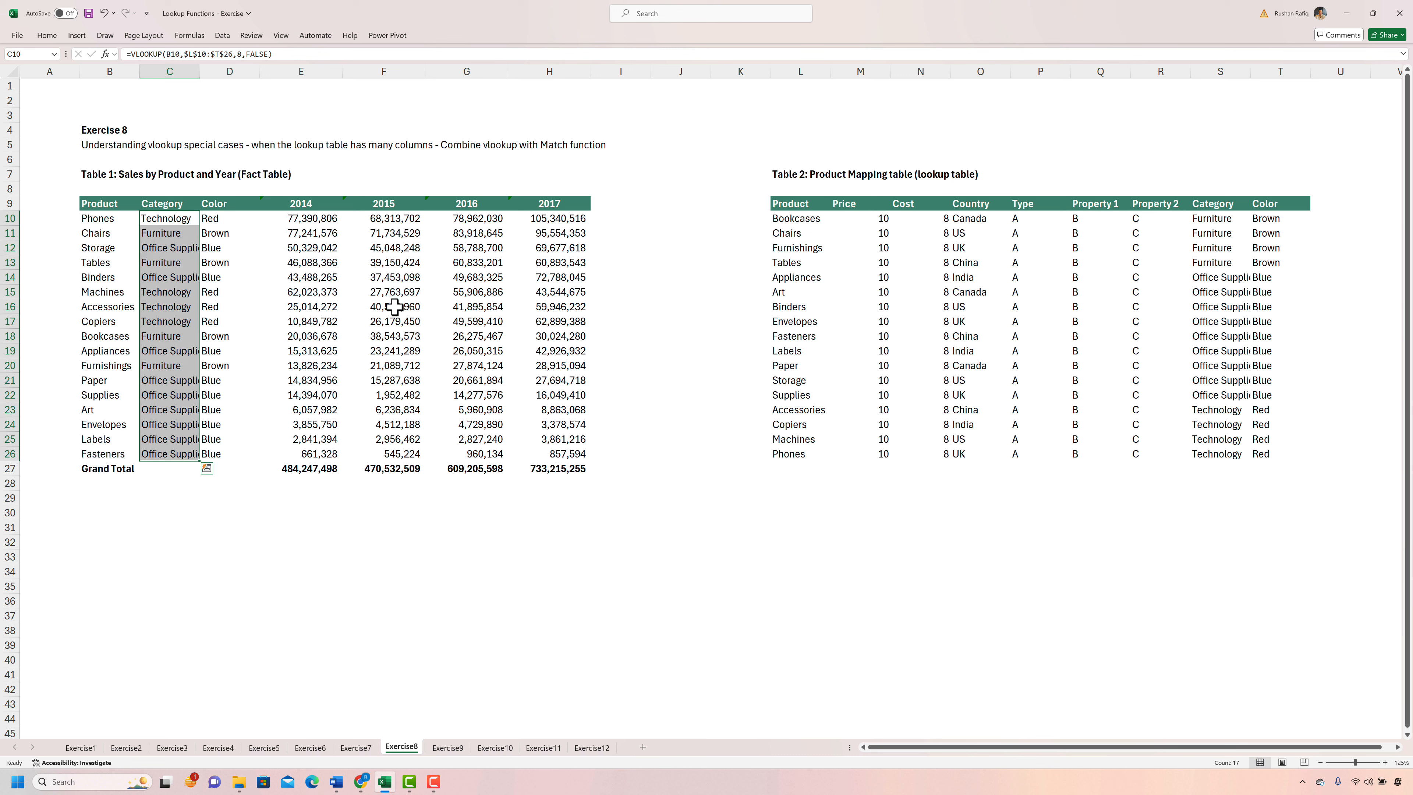
- Copy the Category column S9:S26 over the Type column at P9 again to test the fixed column index
left_click(1233, 207)
key("ctrl+shift+Down")
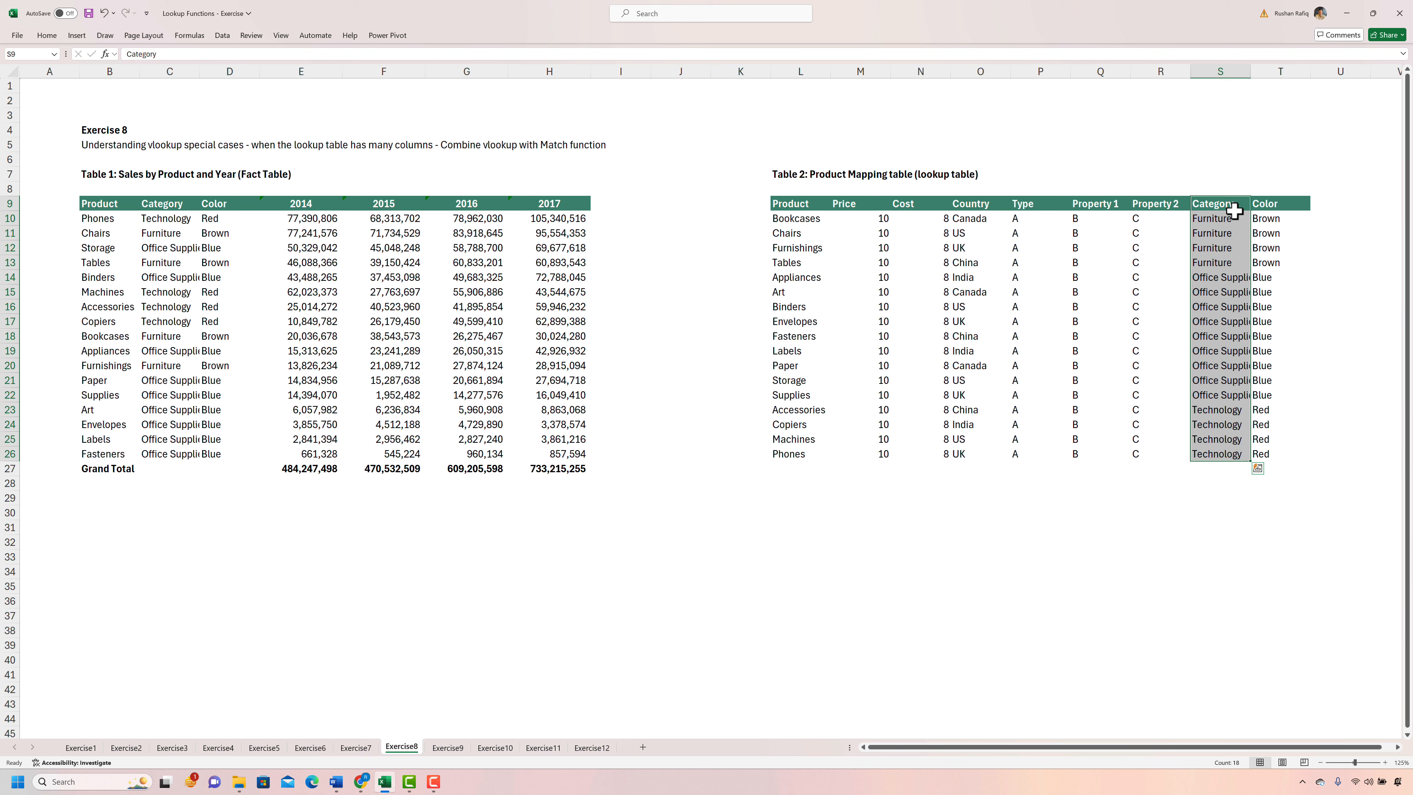
key("ctrl+c")
key("Left")
key("Left")
key("Left")
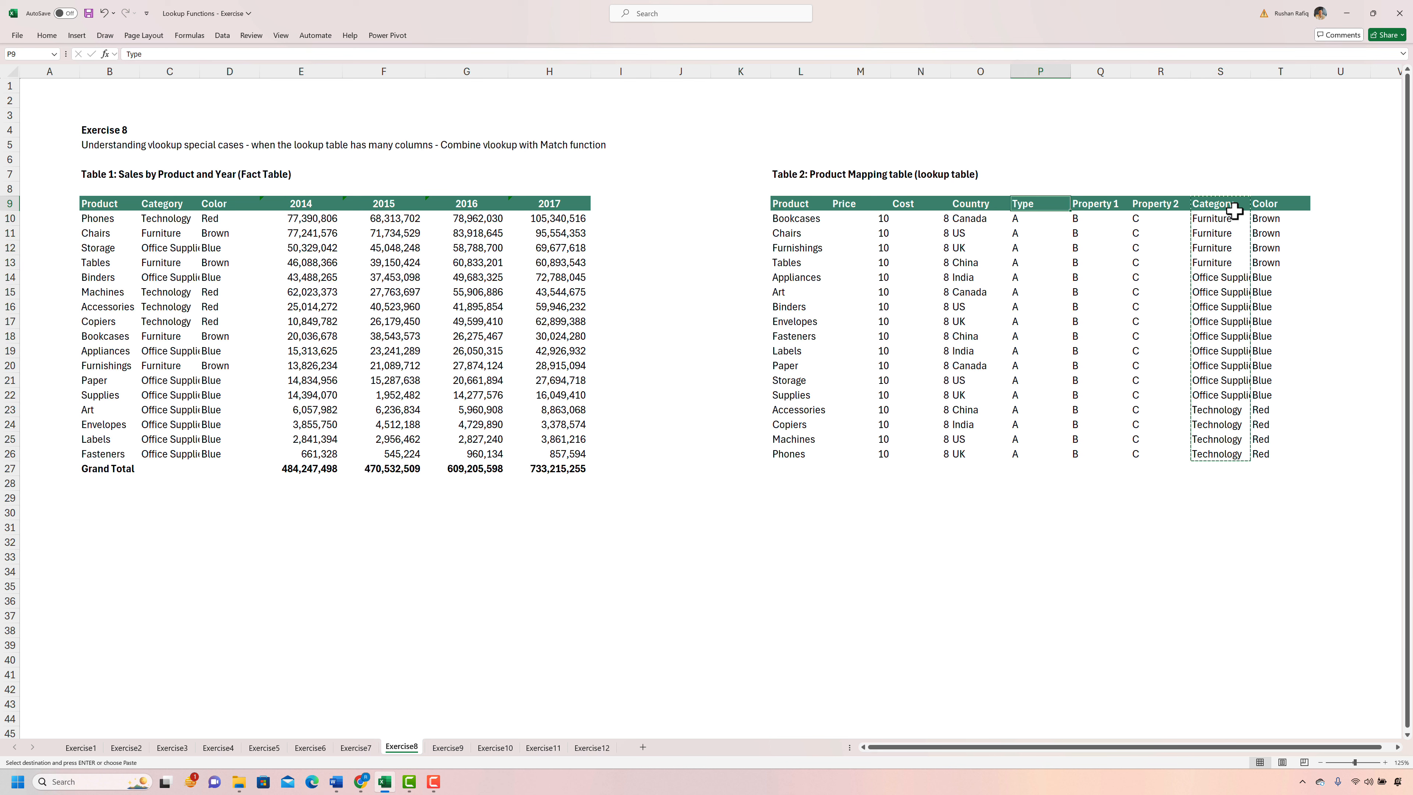
key("ctrl+v")
- Clear S9:S26 in the mapping table to test the hardcoded VLOOKUP column number
key("Right")
key("Right")
key("Right")
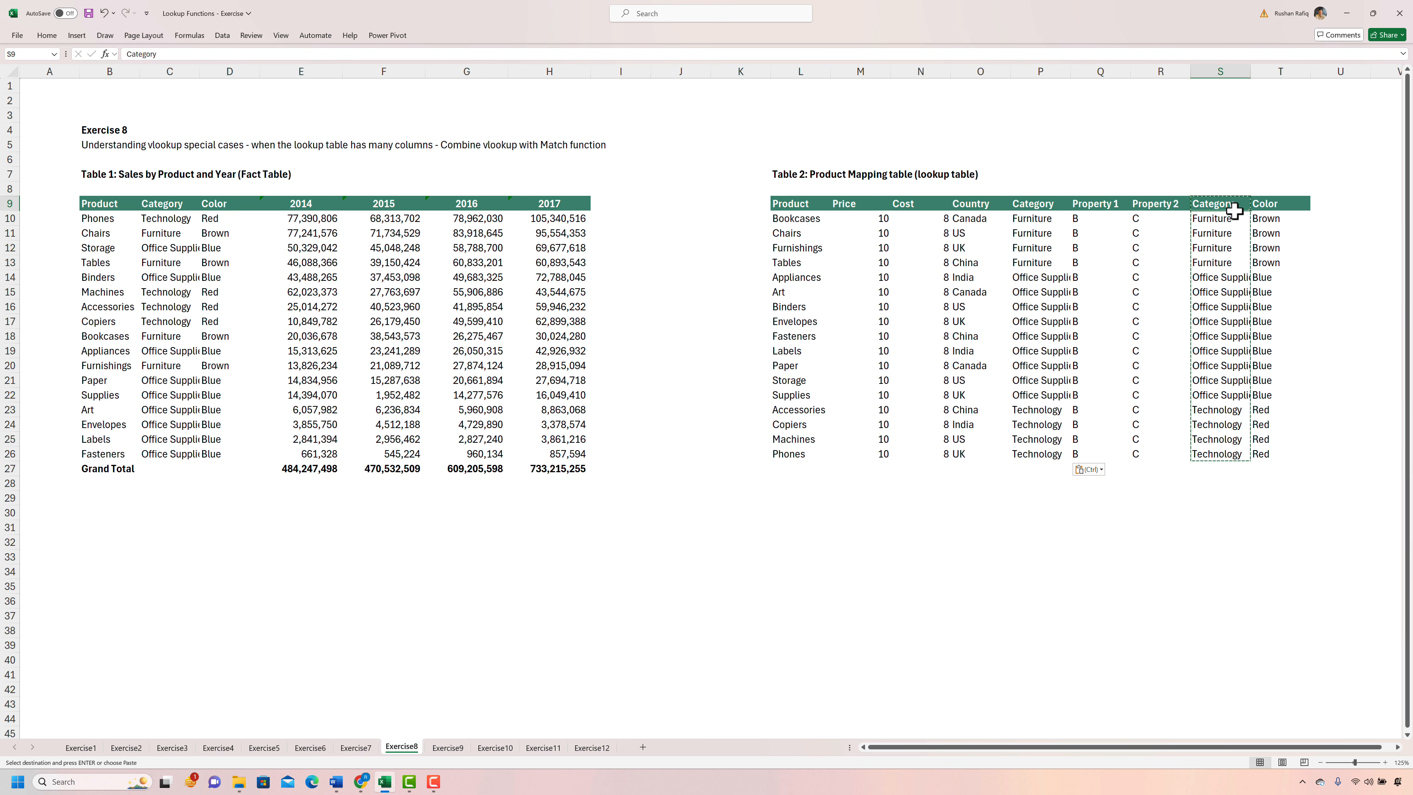
key("shift+Down")
key("shift+Down")
key("shift+Down")
key("shift+Down")
key("shift+Down")
key("shift+Down")
key("shift+Down")
key("shift+Down")
key("shift+Down")
key("shift+Down")
key("shift+Down")
key("shift+Down")
key("shift+Down")
key("shift+Down")
key("shift+Down")
key("shift+Down")
key("shift+Down")
key("Delete")
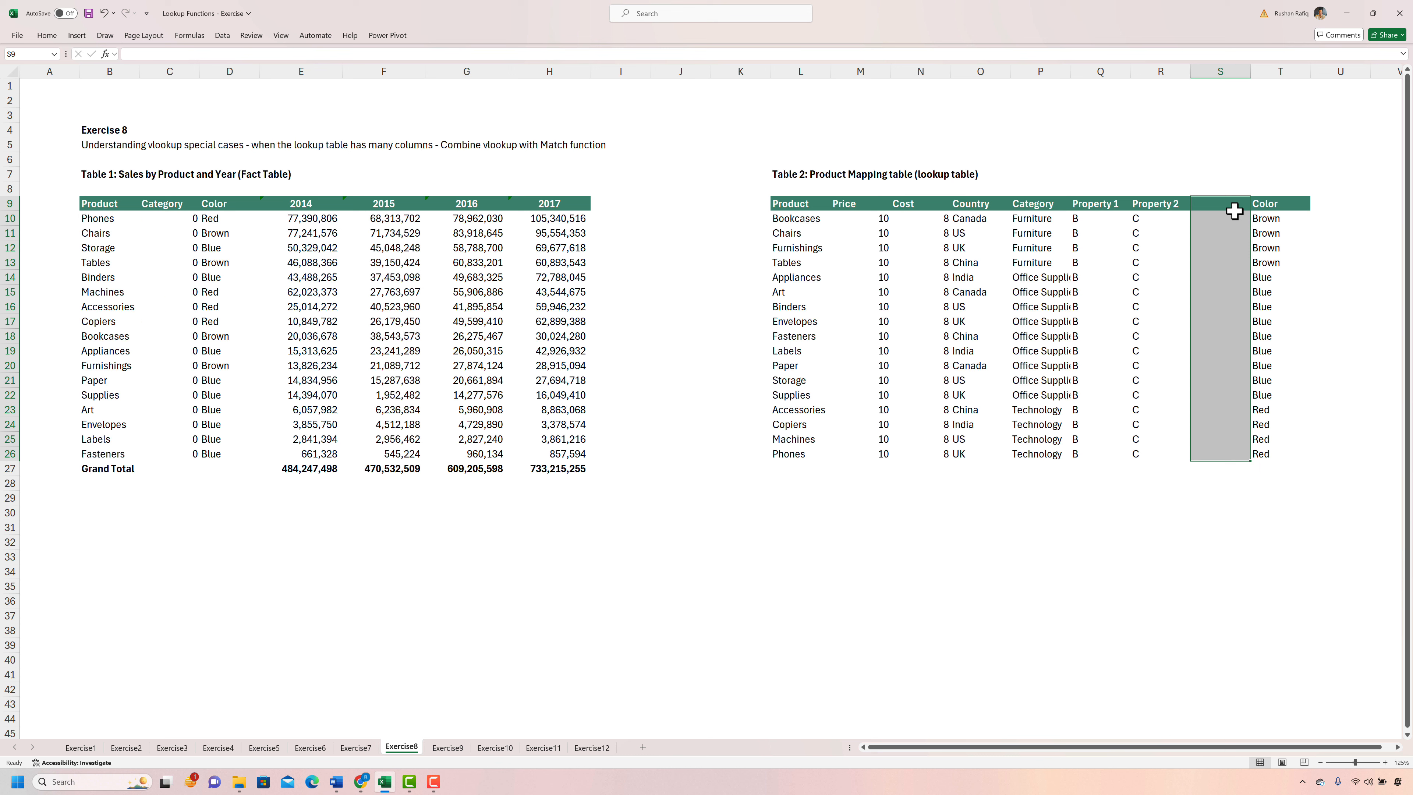
- Undo the test changes to restore the mapping table and the VLOOKUP with MATCH formulas in column C
key("ctrl+z")
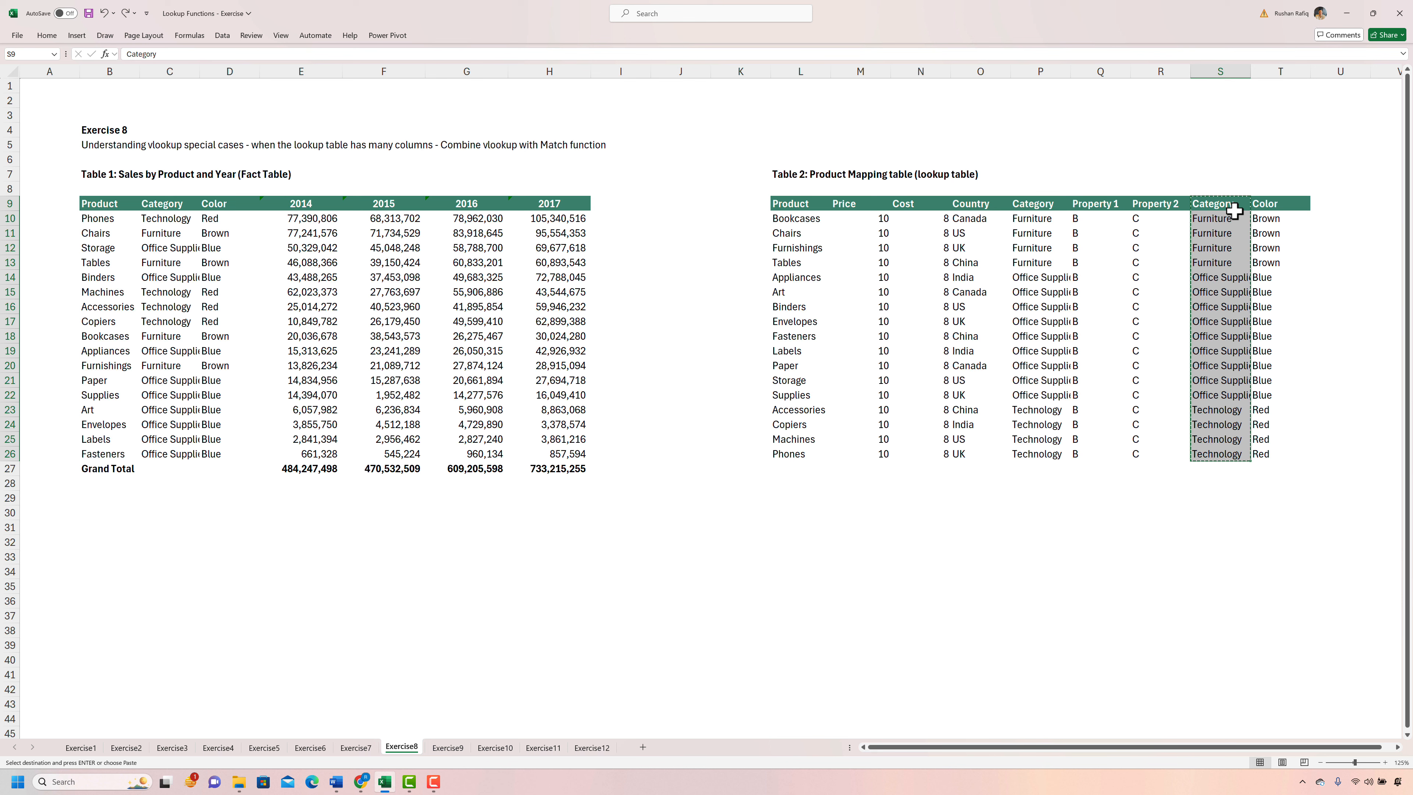
key("ctrl+z")
key("ctrl+z")
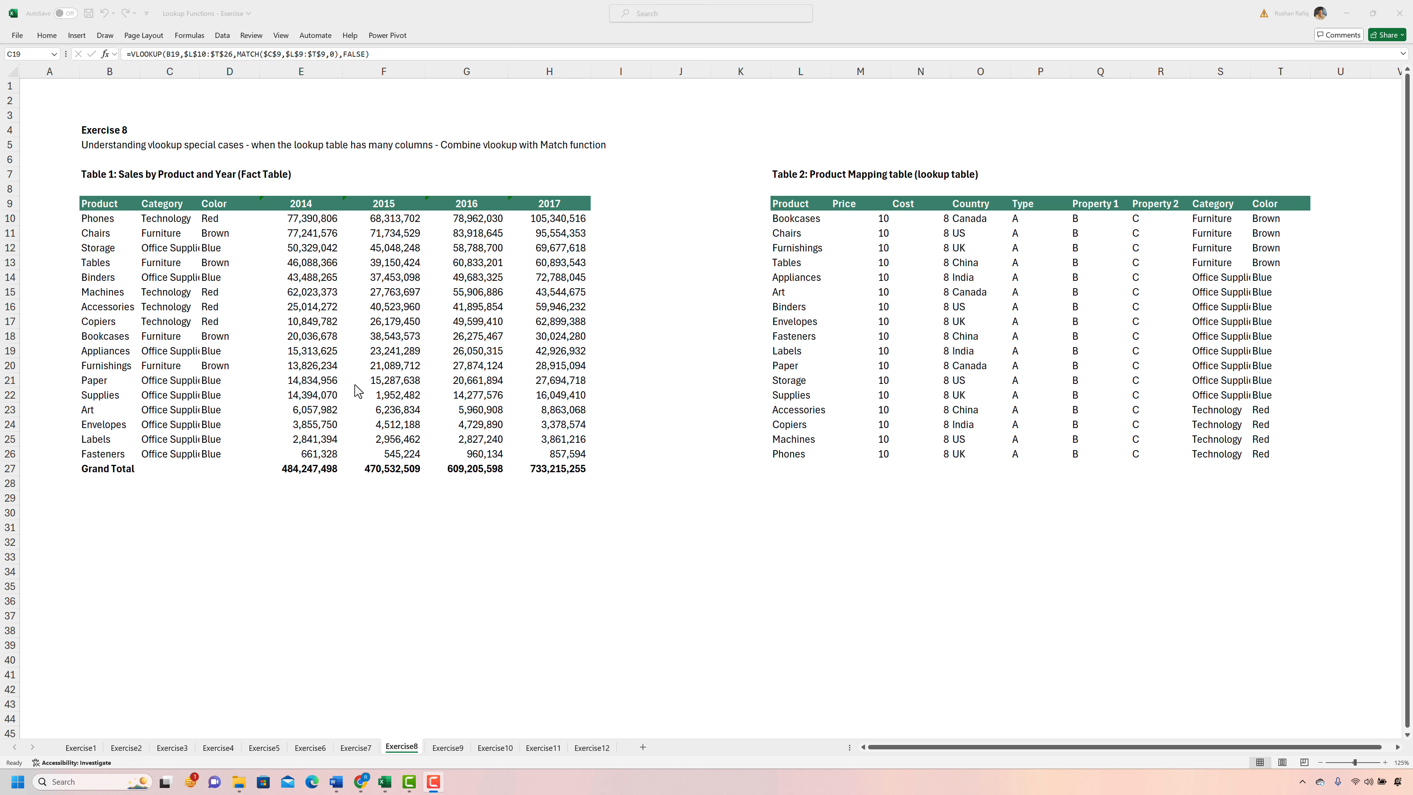
- On the Exercise9 sheet, enter in C10 a VLOOKUP of B10 in K10:S26 with column index 8 and exact match FALSE
left_click(439, 760)
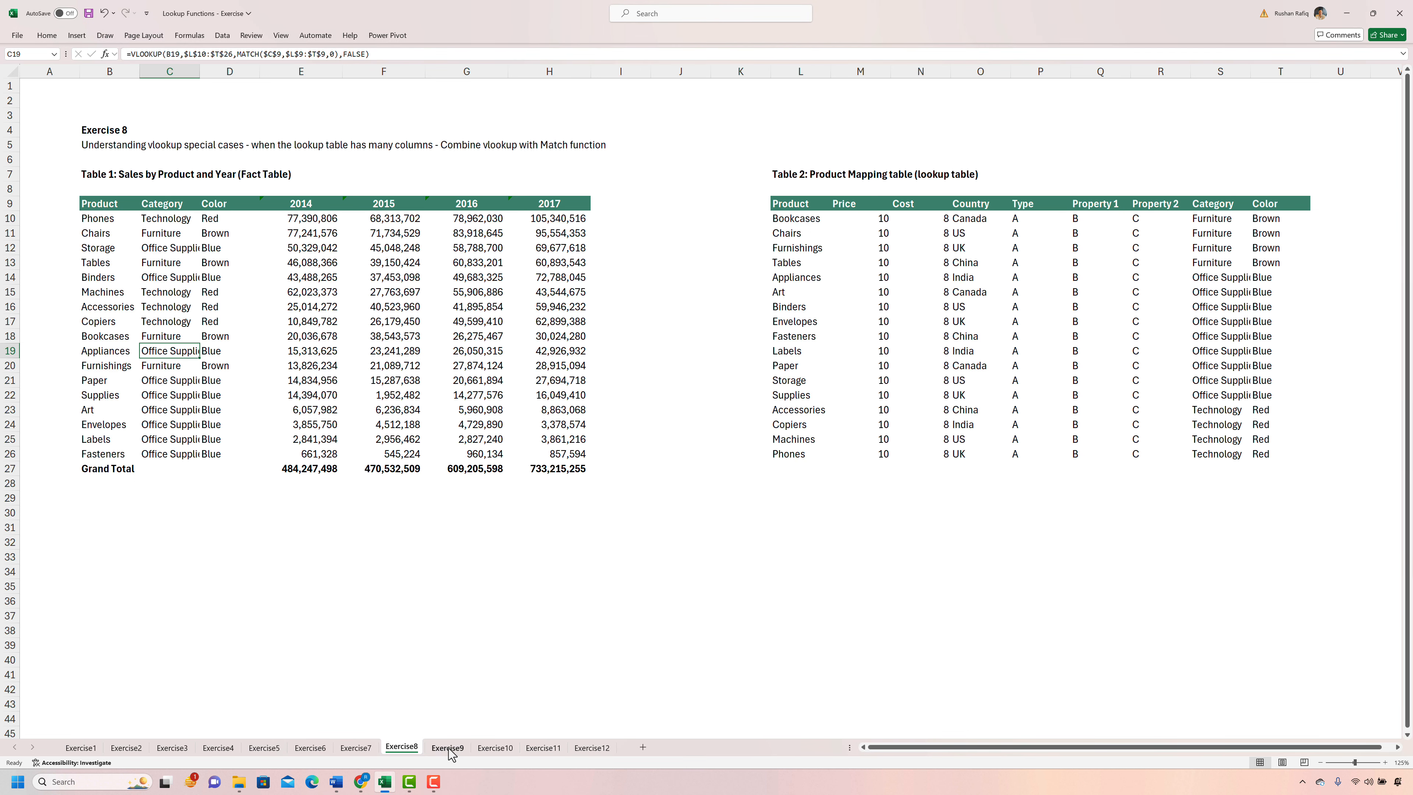
left_click(449, 749)
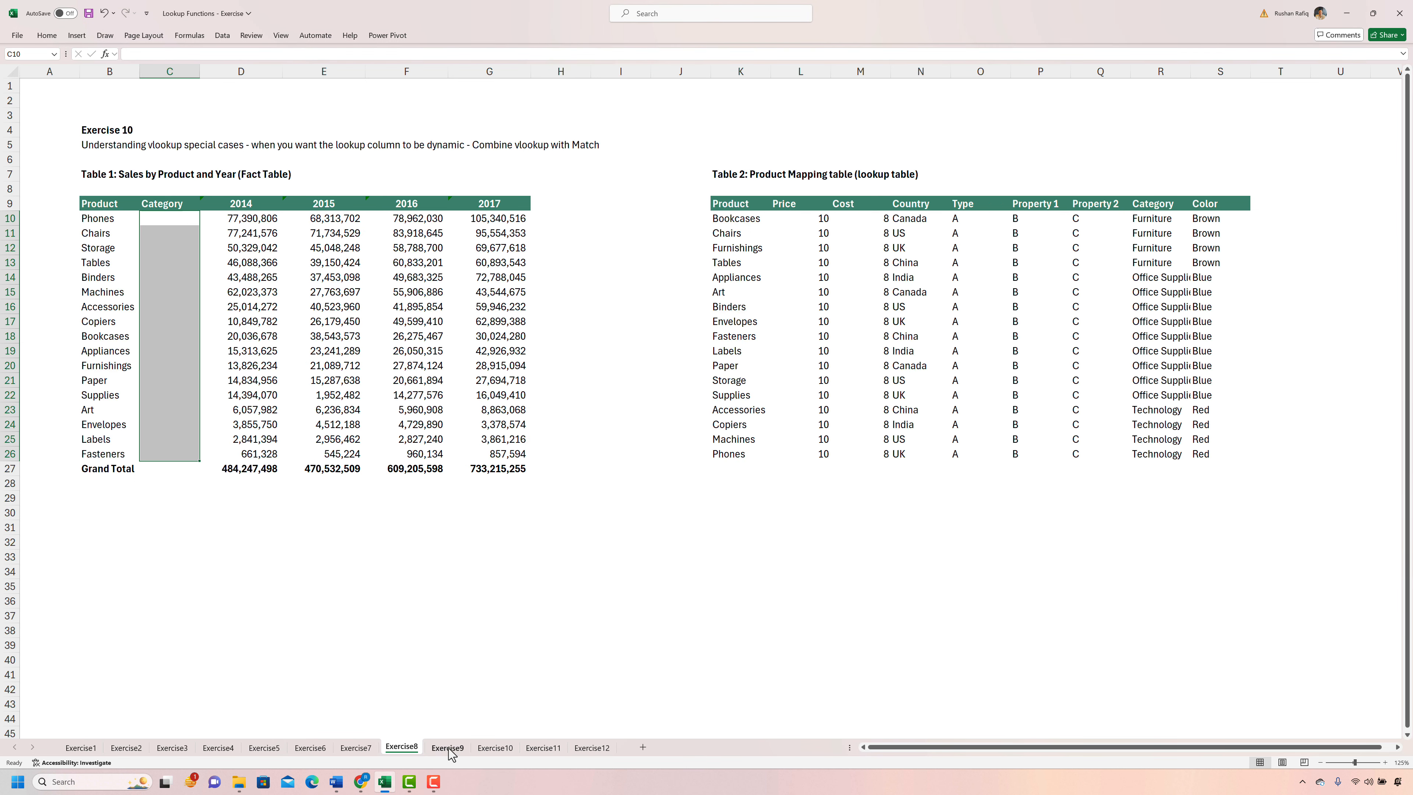
left_click(151, 216)
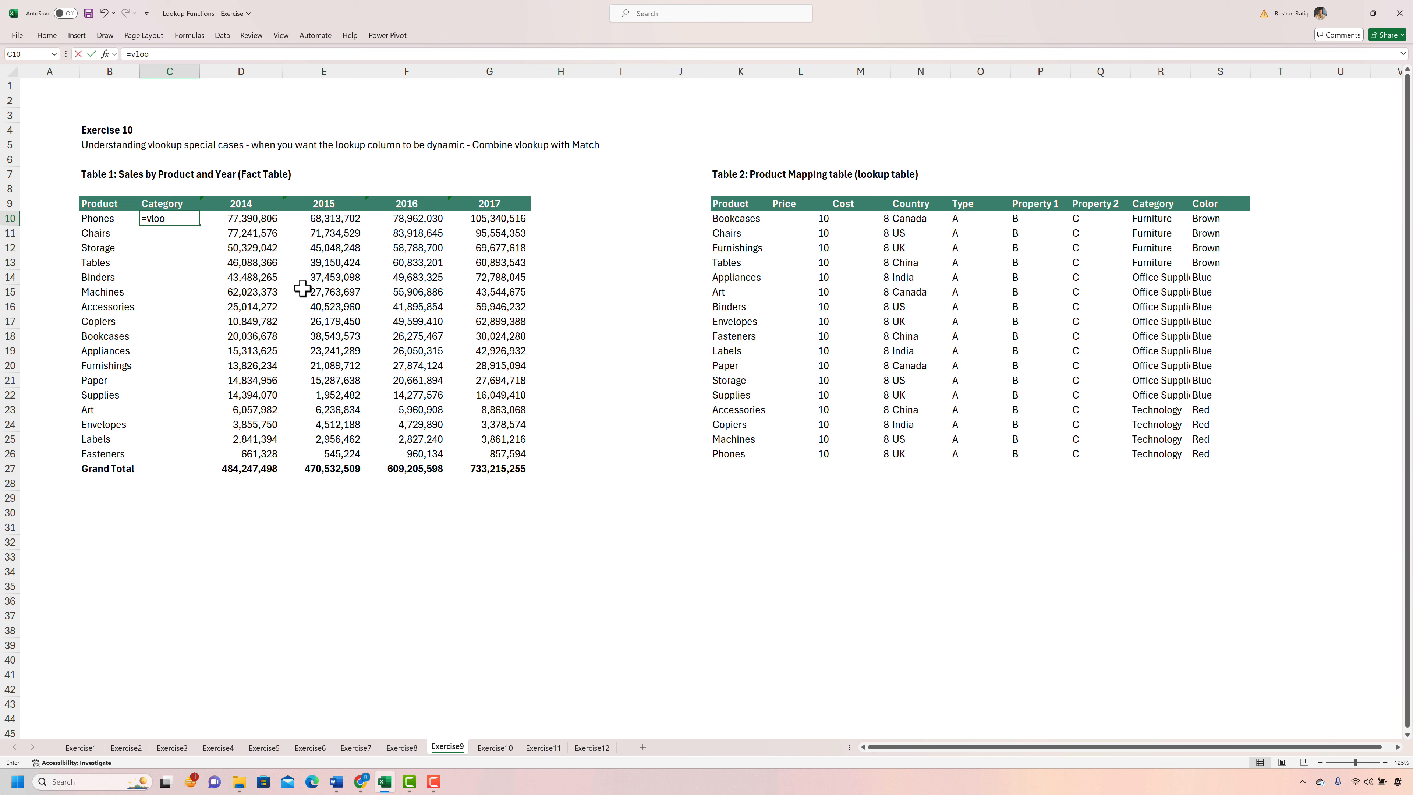
key("Tab")
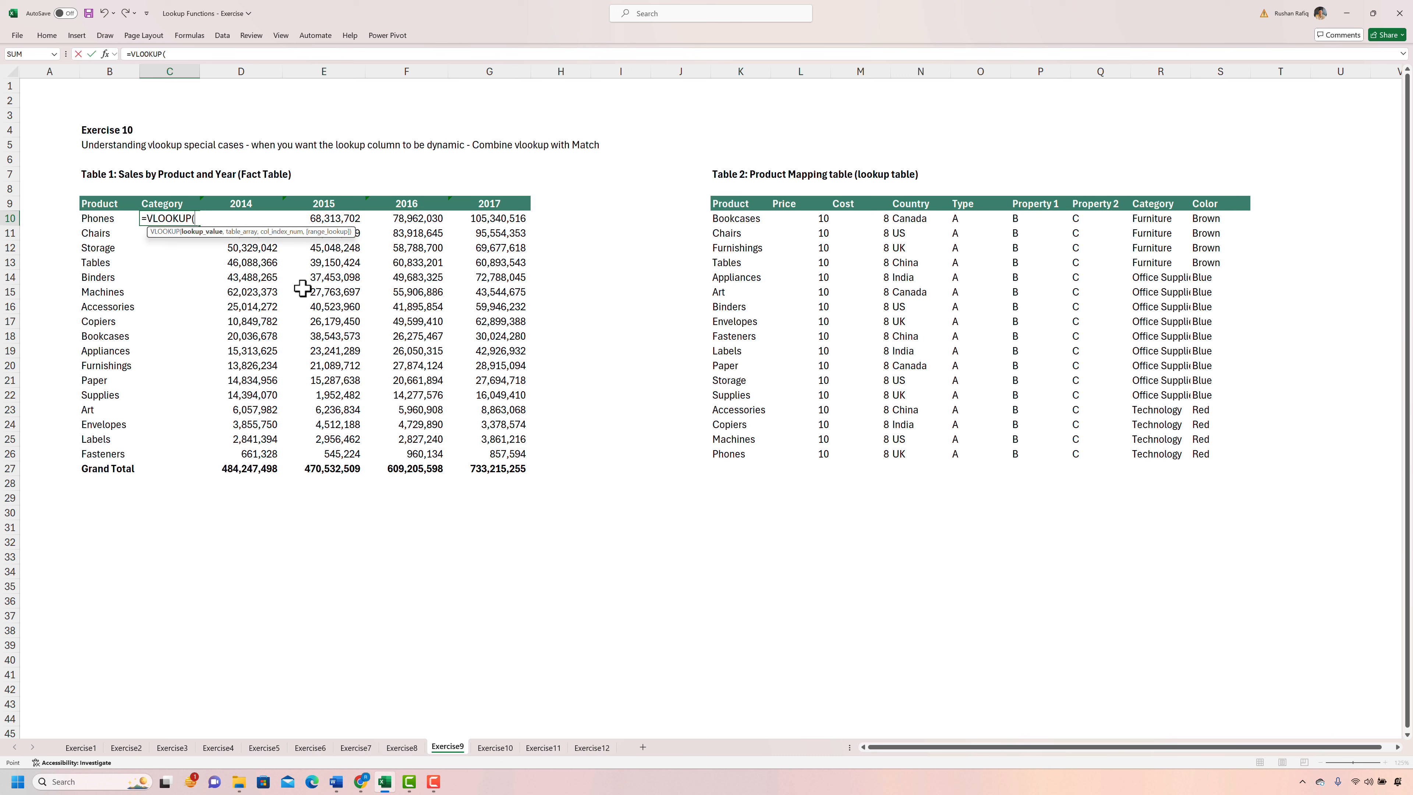
key("Left")
type(",")
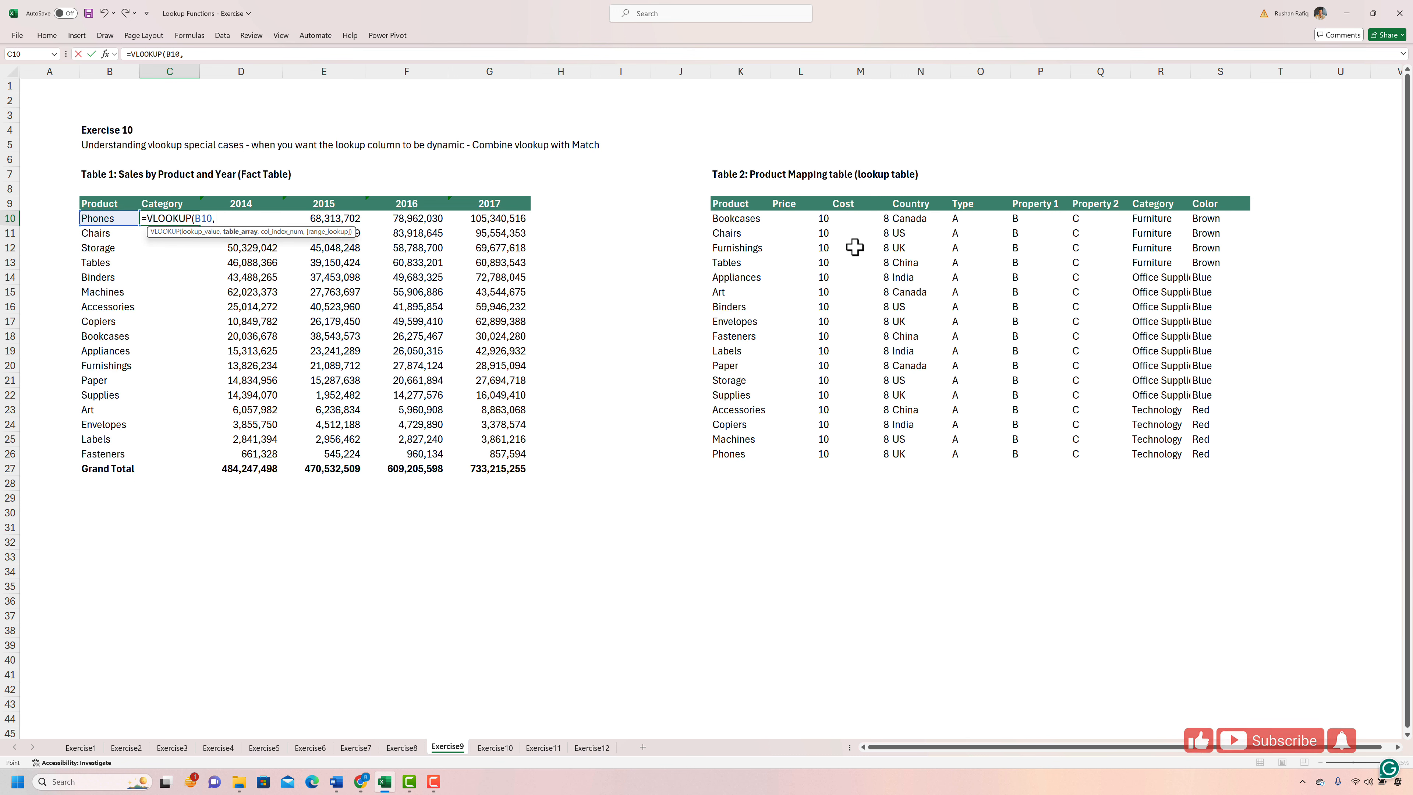
left_click_drag(734, 218, 1219, 454)
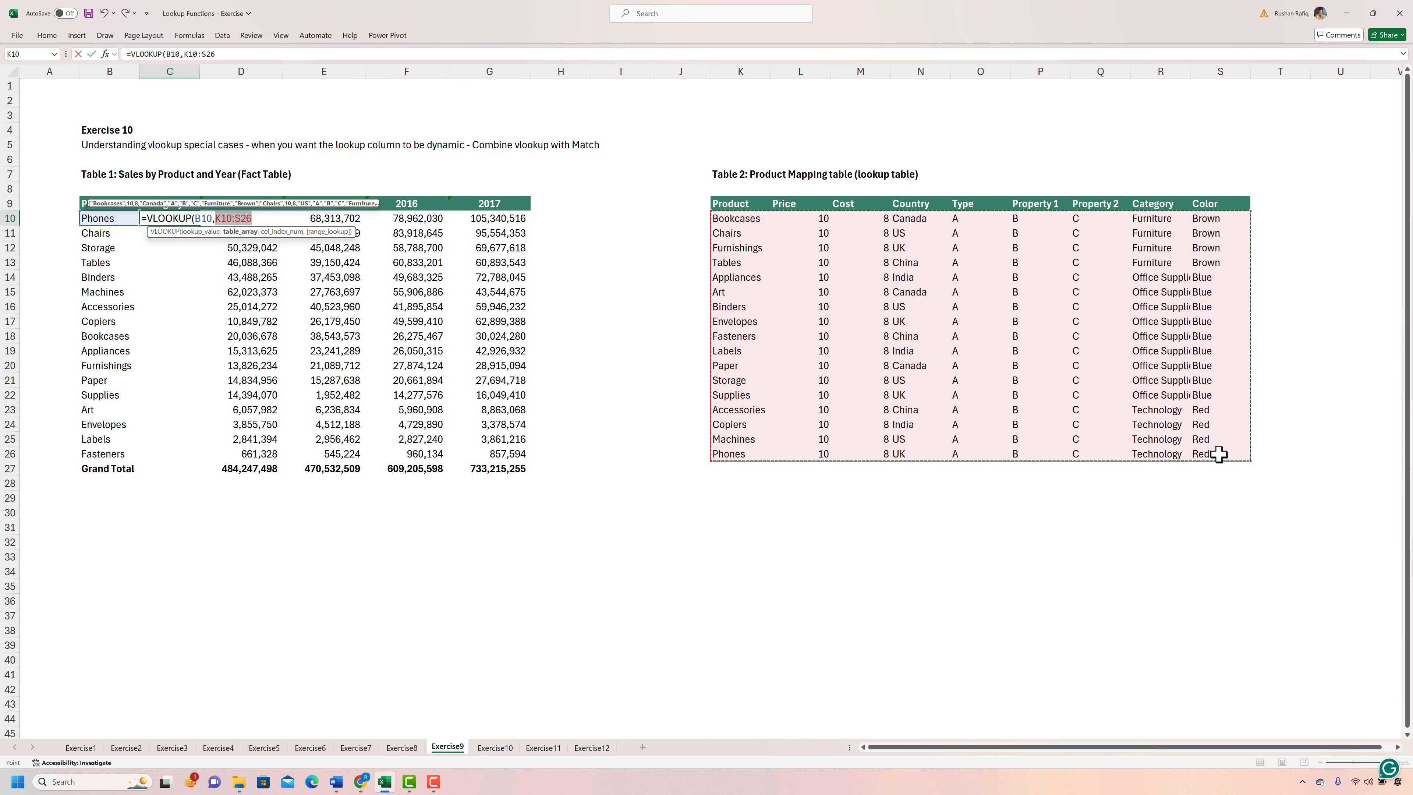
type(",")
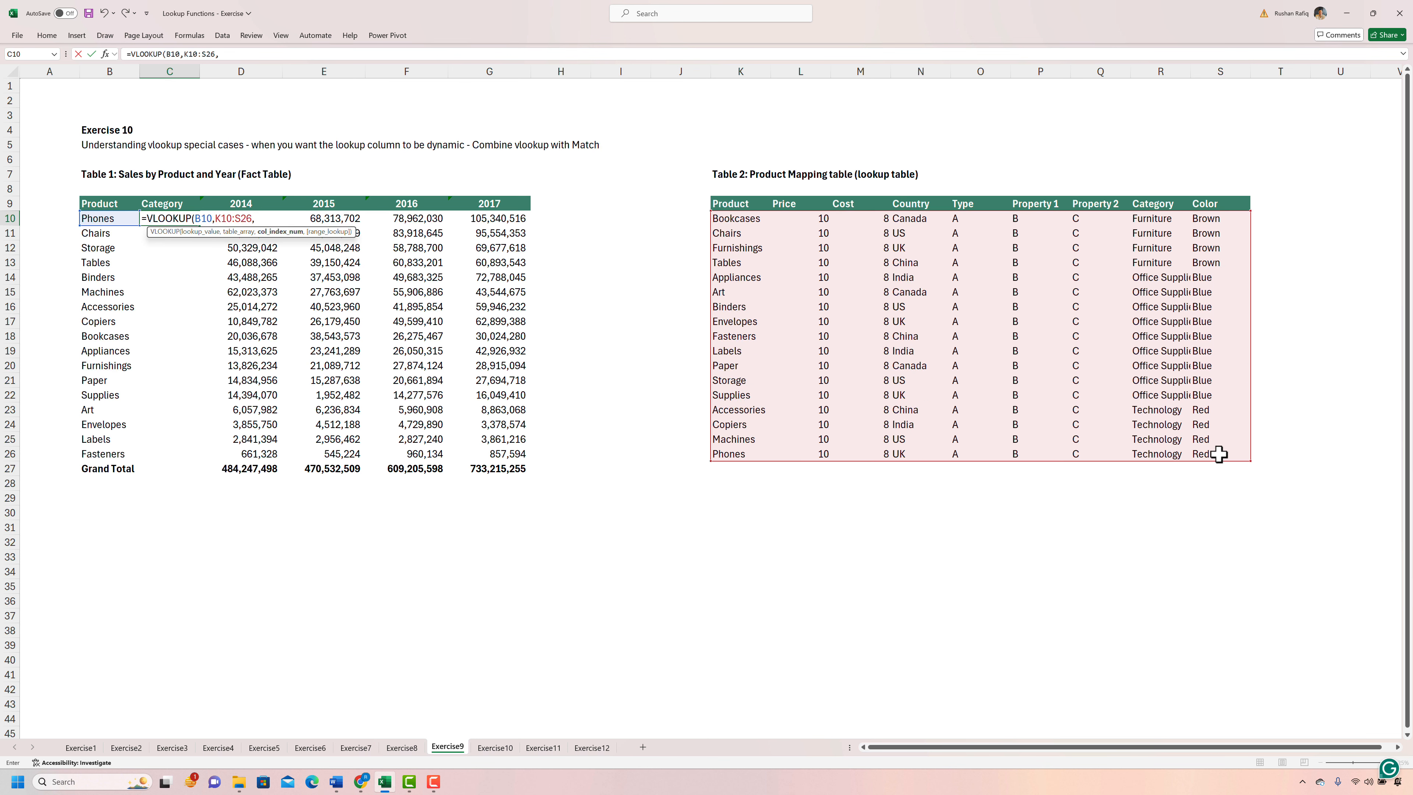
type("8,")
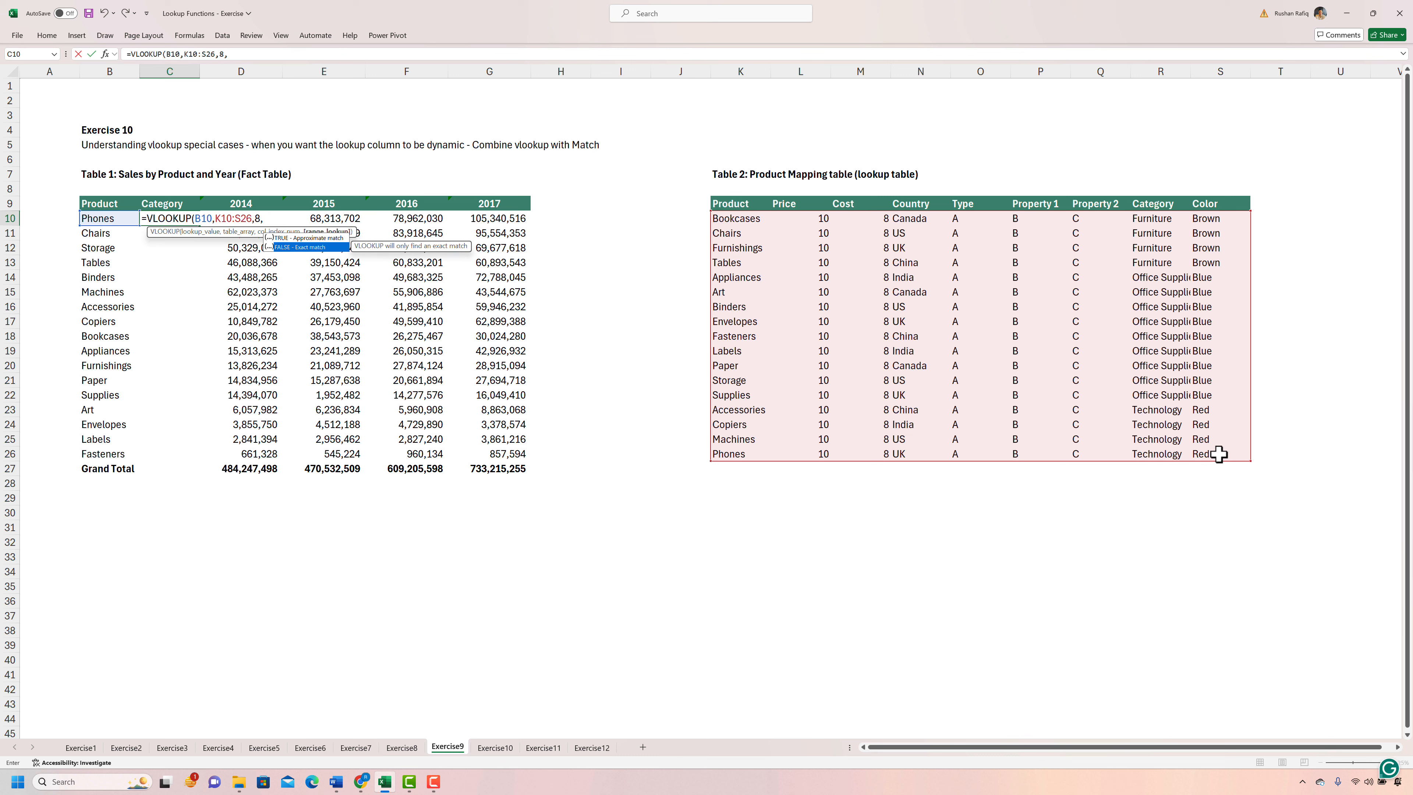
key("Tab")
type(")")
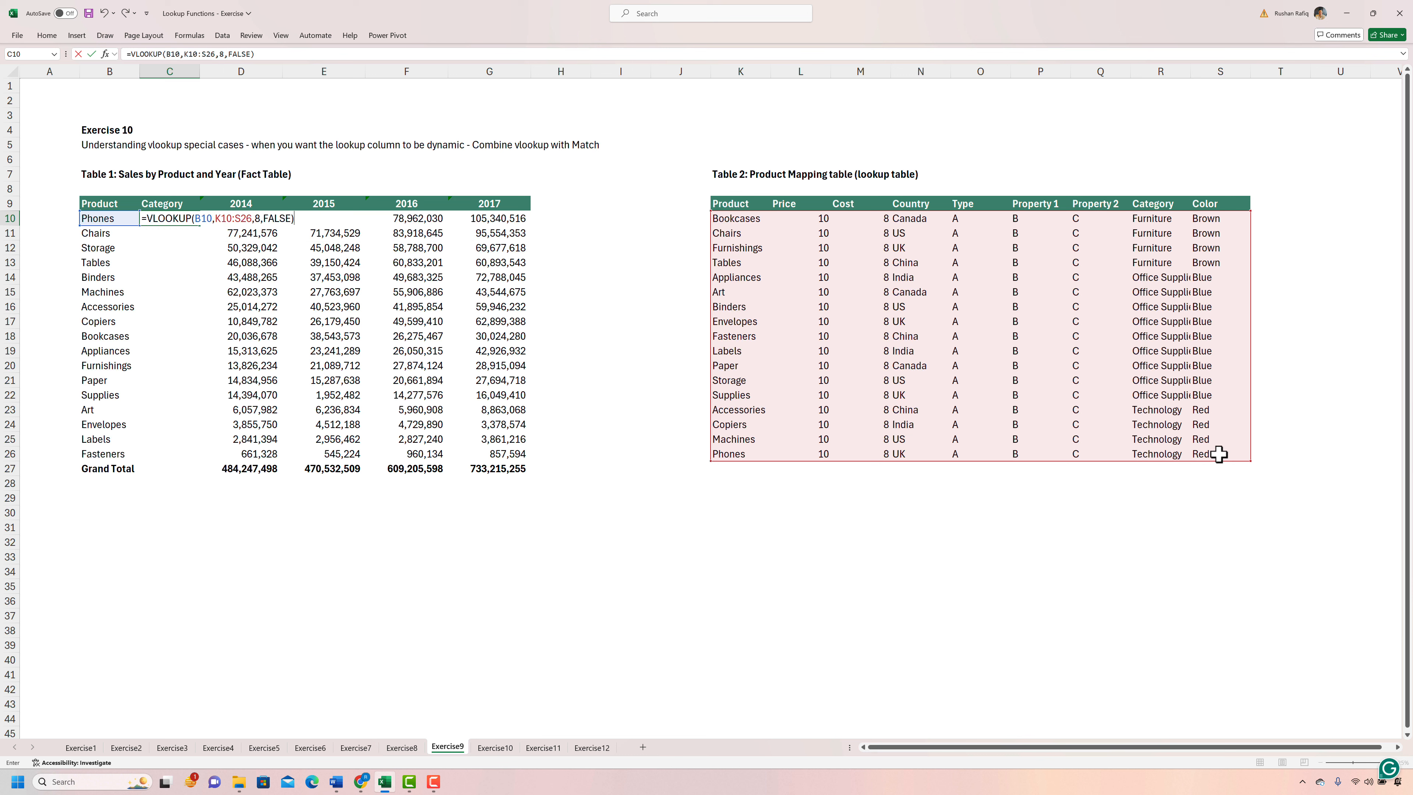
- Make the VLOOKUP table range in C10 absolute as $K$10:$S$26
key("F2")
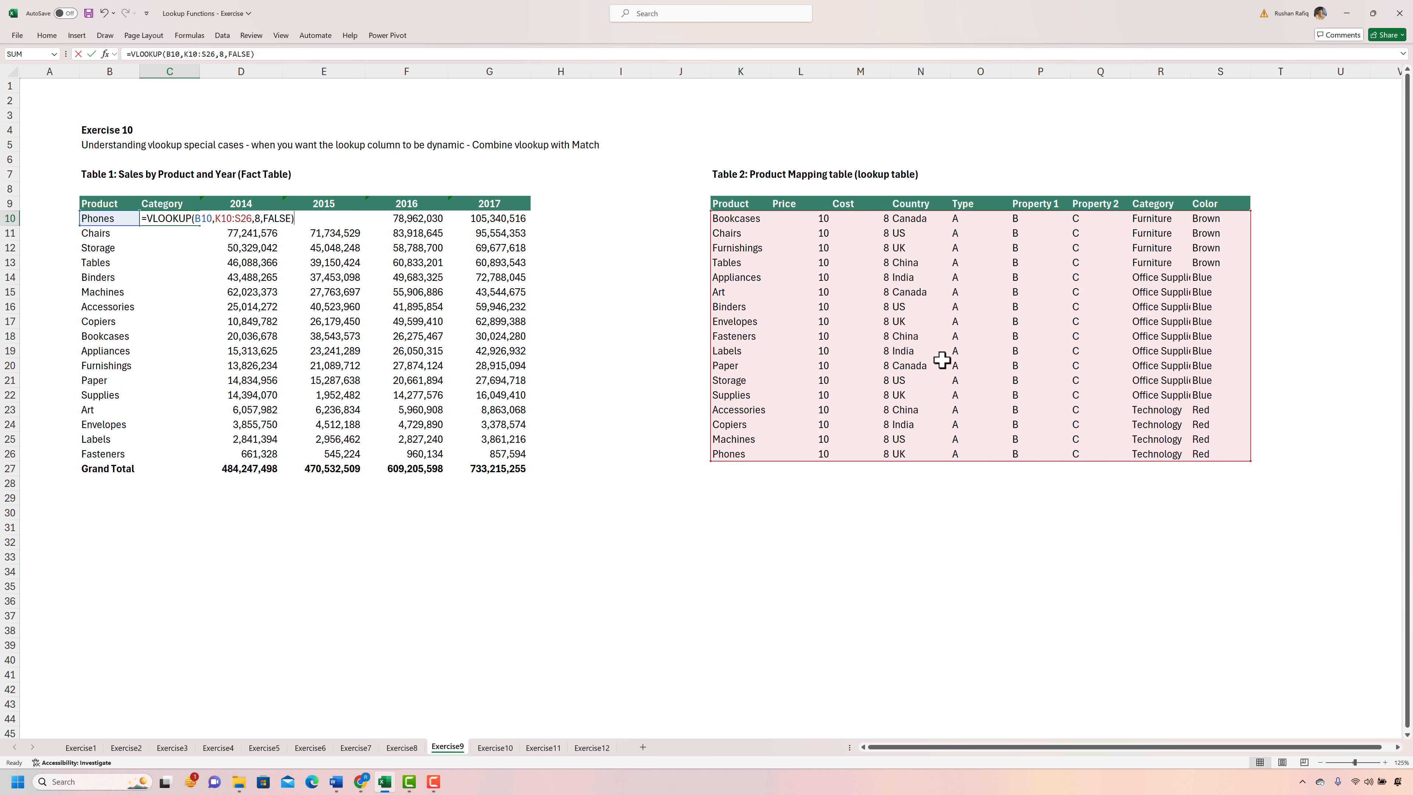
left_click(242, 219)
key("F4")
key("F4")
key("Return")
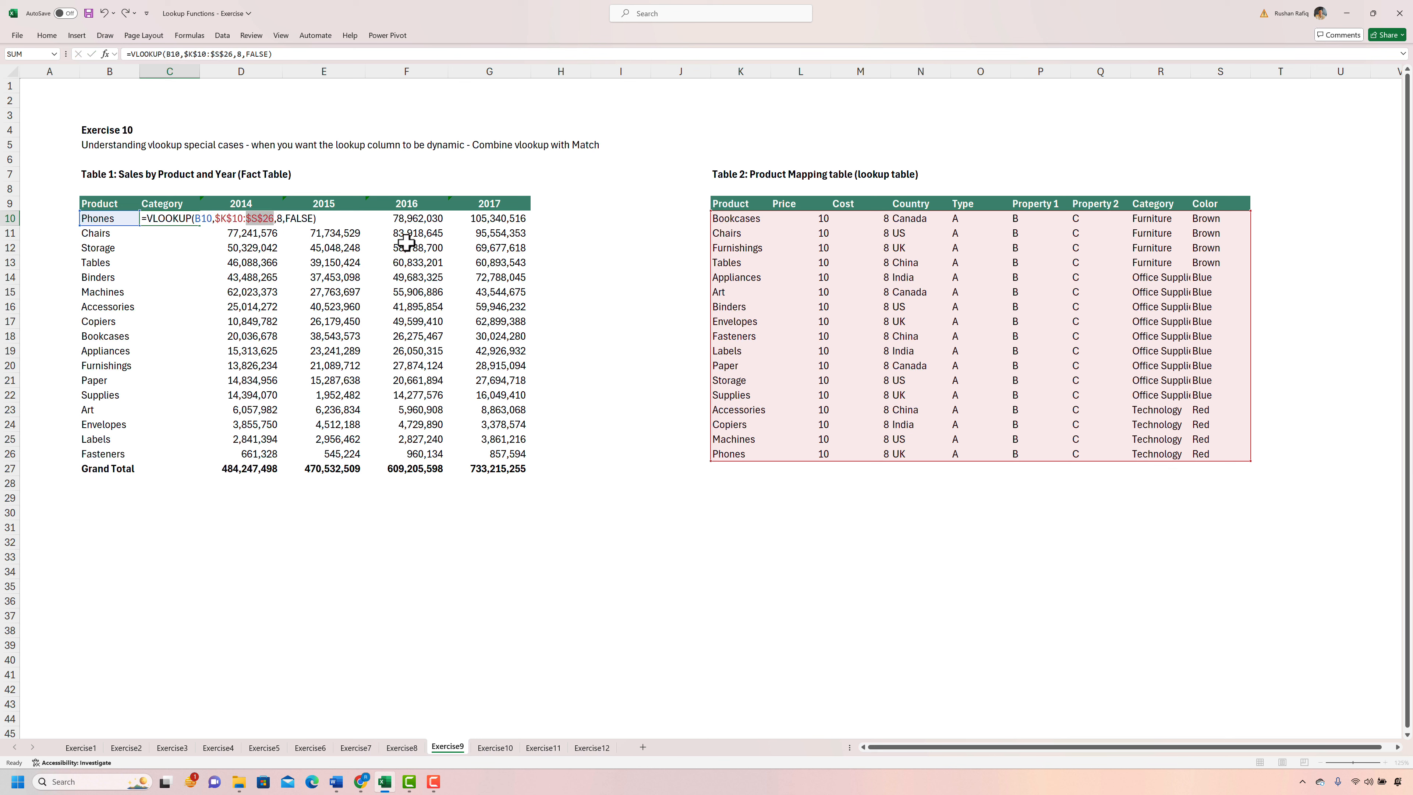
- Fill the Category VLOOKUP formula from C10 down to C26
key("ctrl+Down")
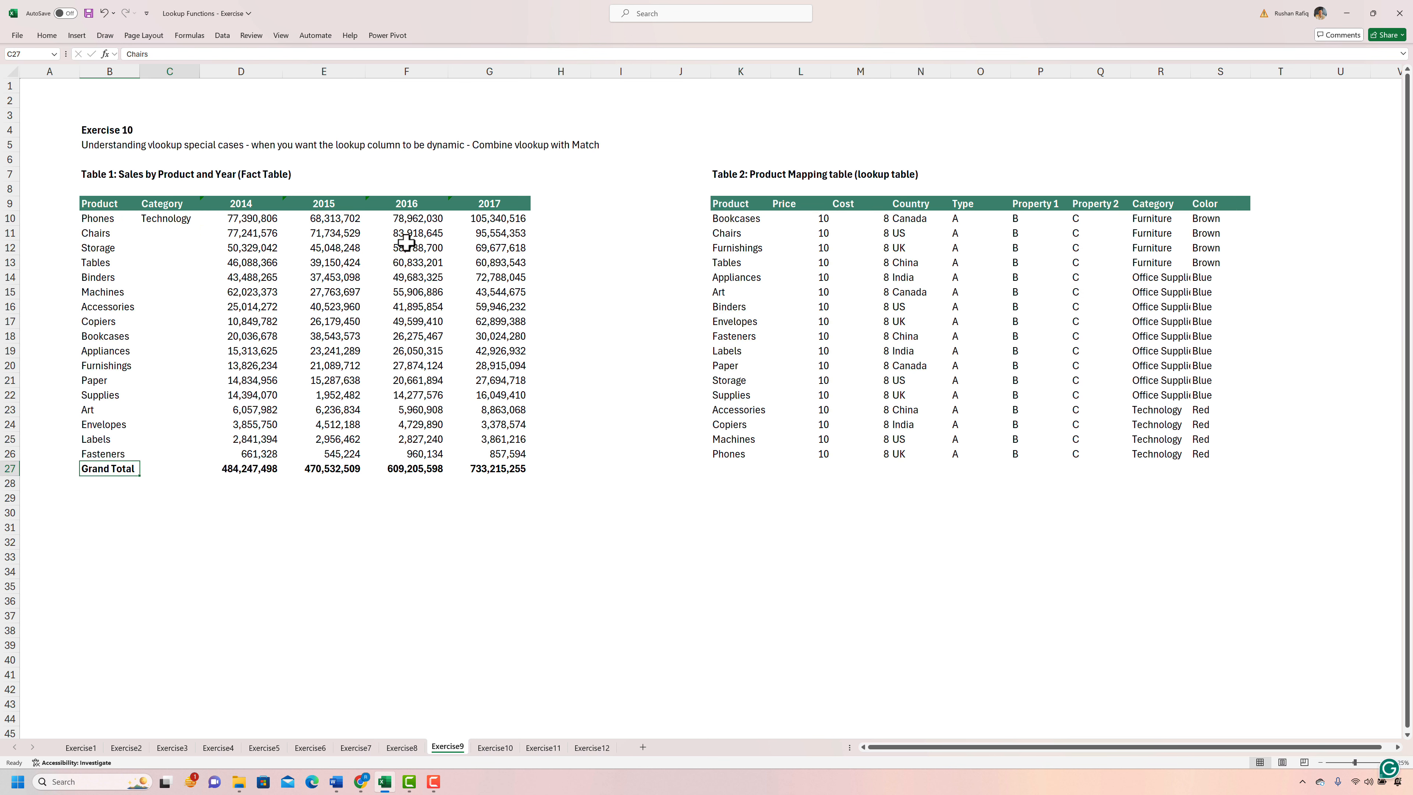
key("Right")
key("Up")
key("ctrl+shift+Up")
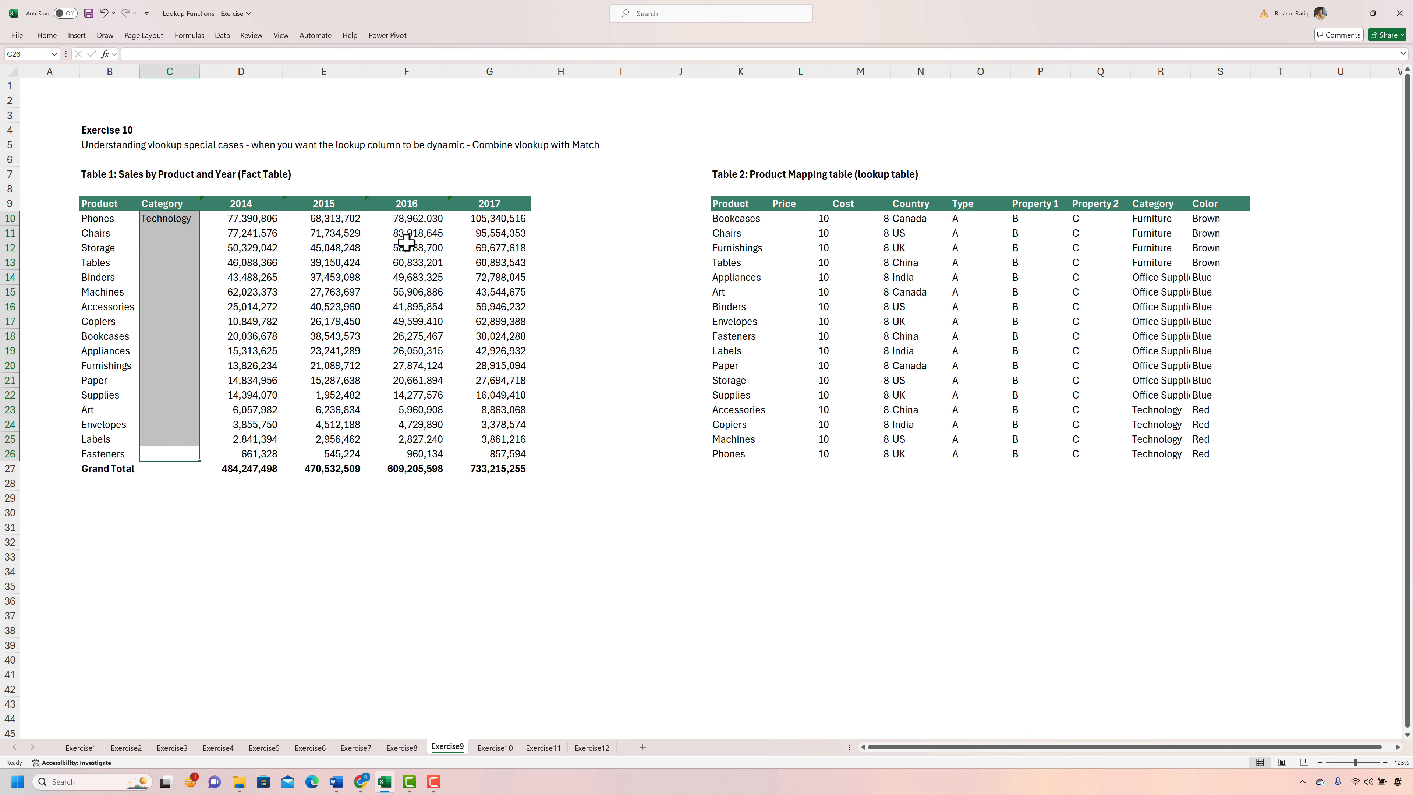
key("ctrl+d")
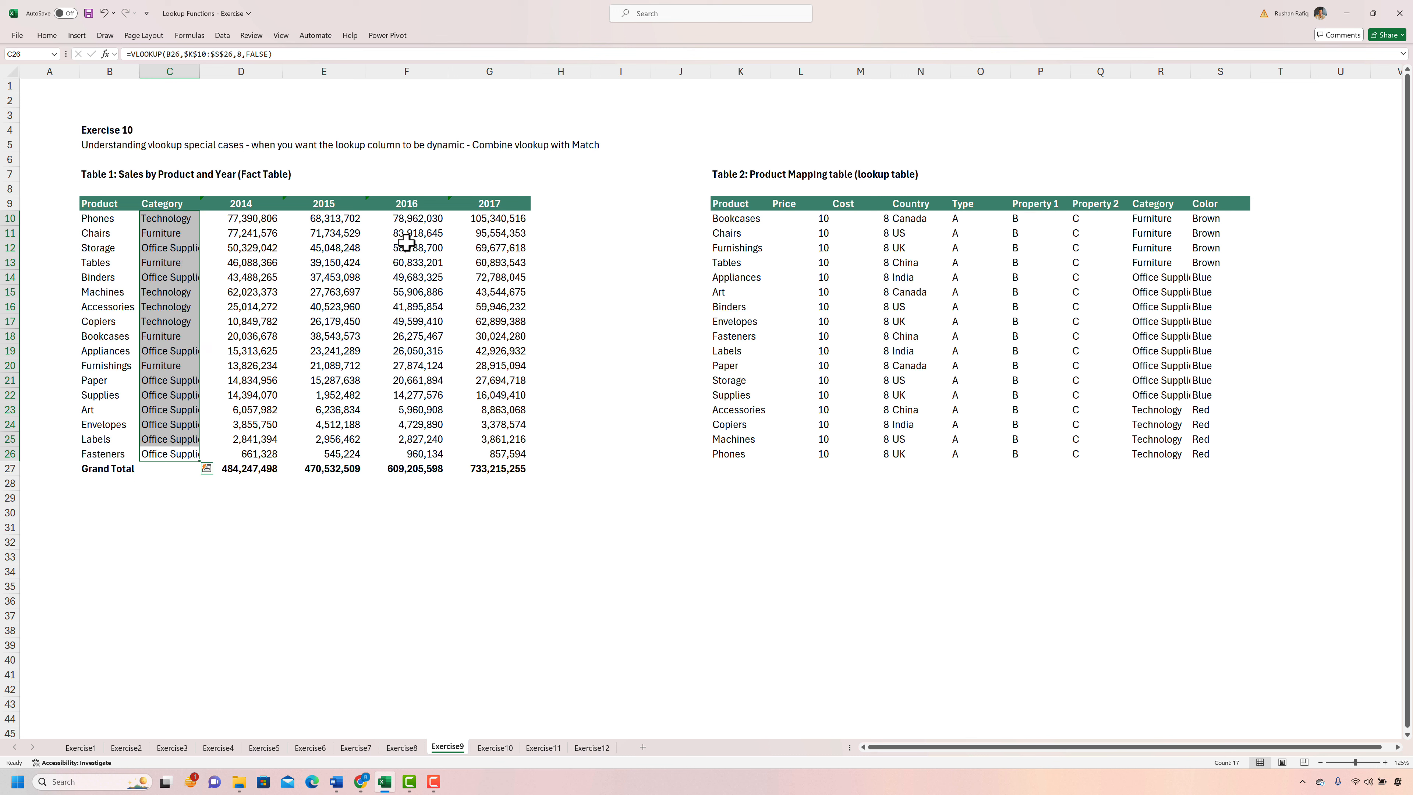
- Try changing the C9 header to Color with the fixed column index of 8, and undo the header change
left_click(167, 204)
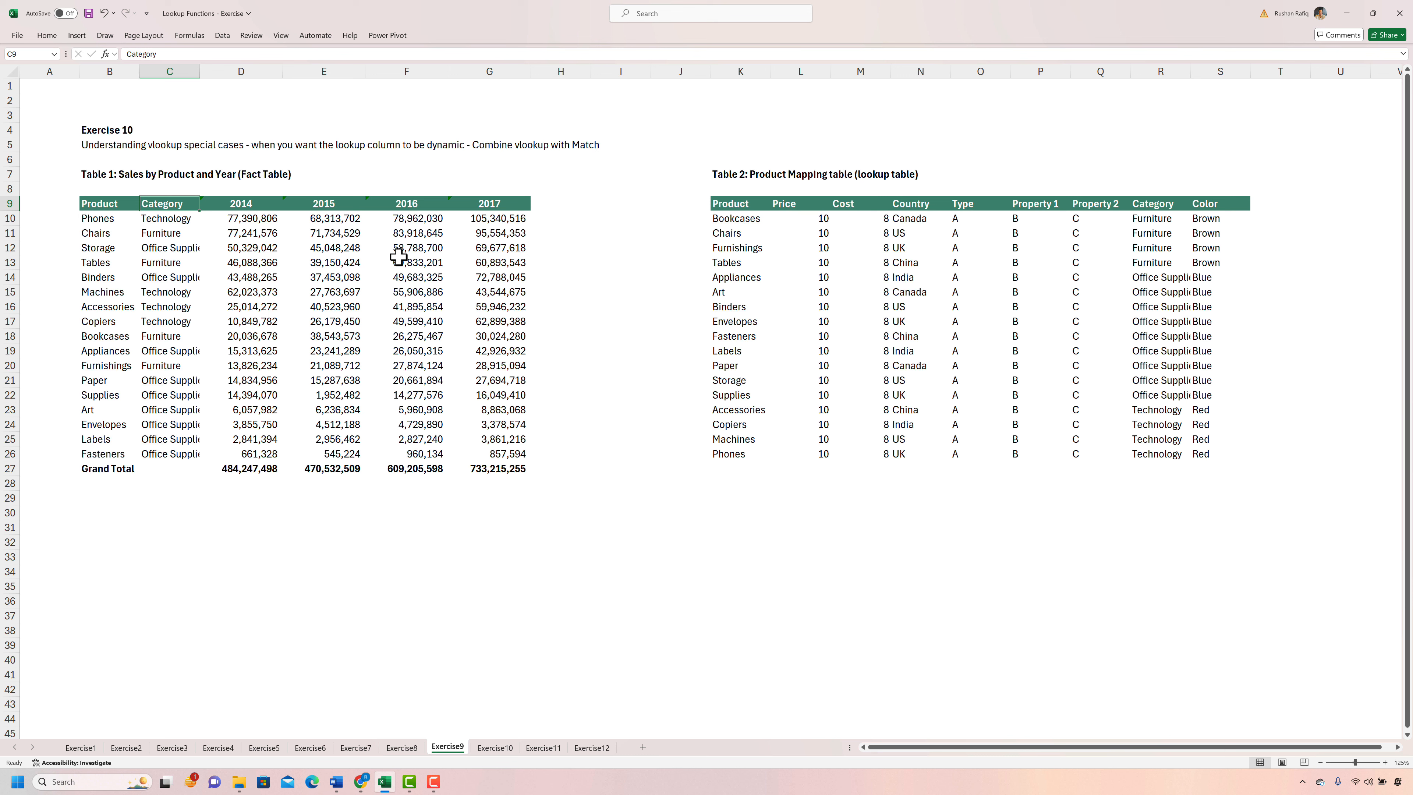
type("Color")
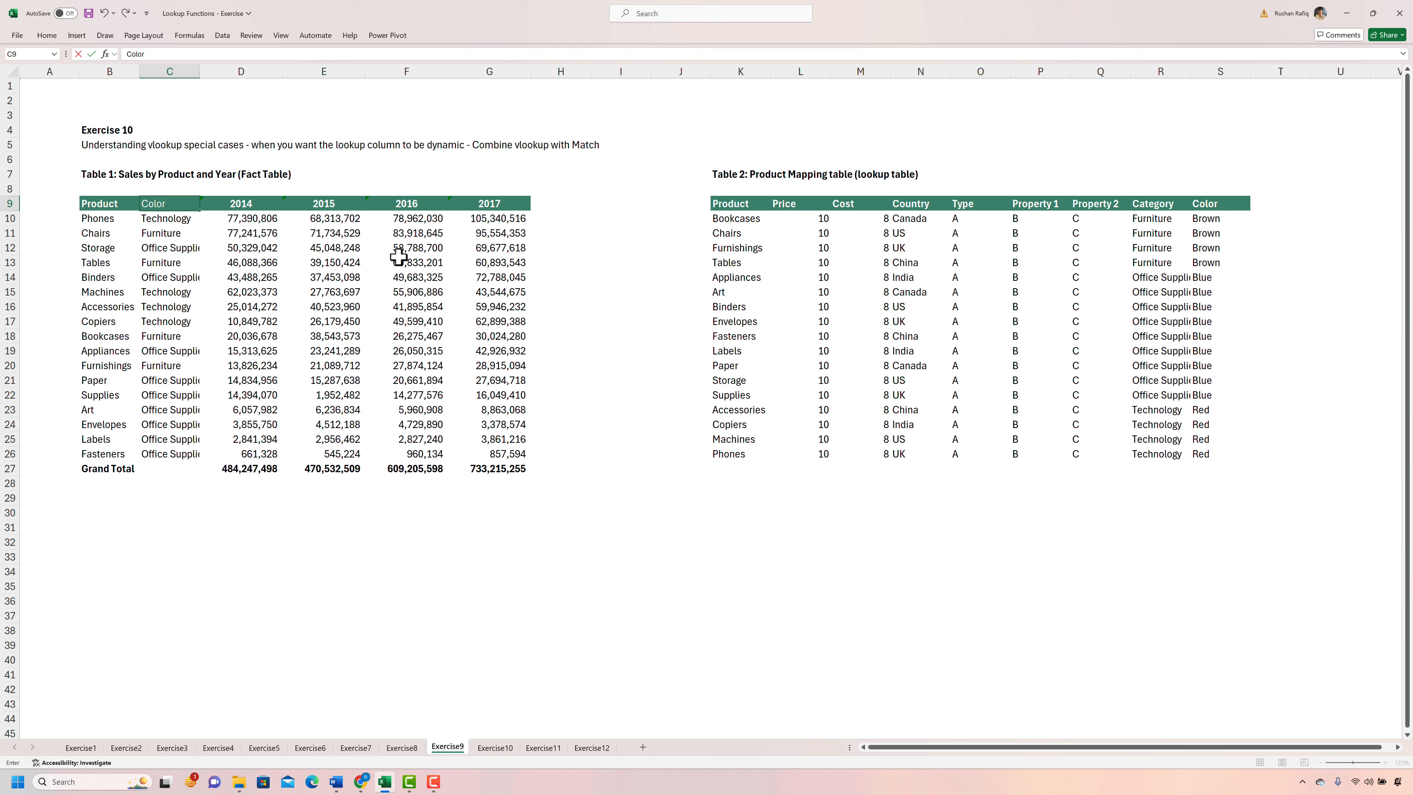
key("Return")
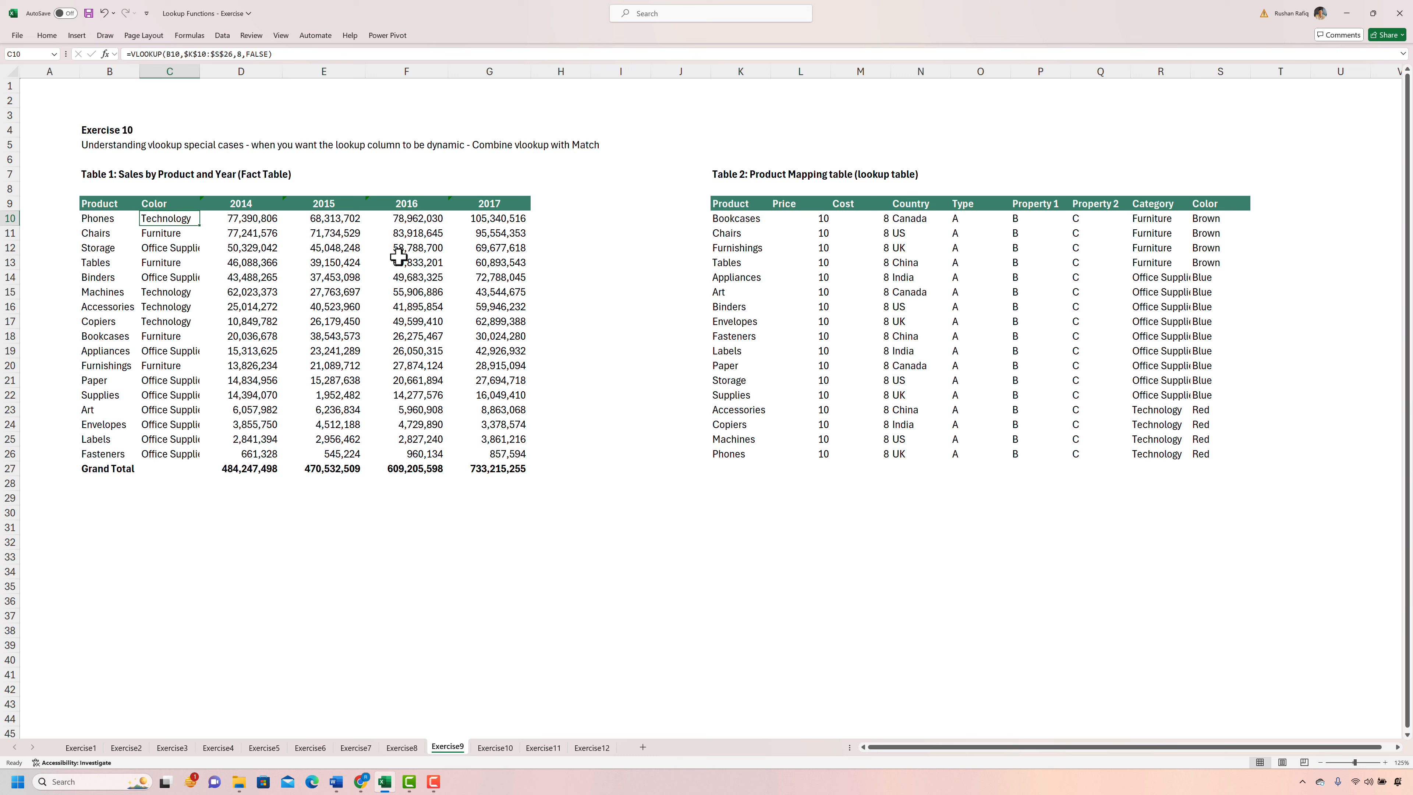
key("ctrl+shift+Down")
key("Up")
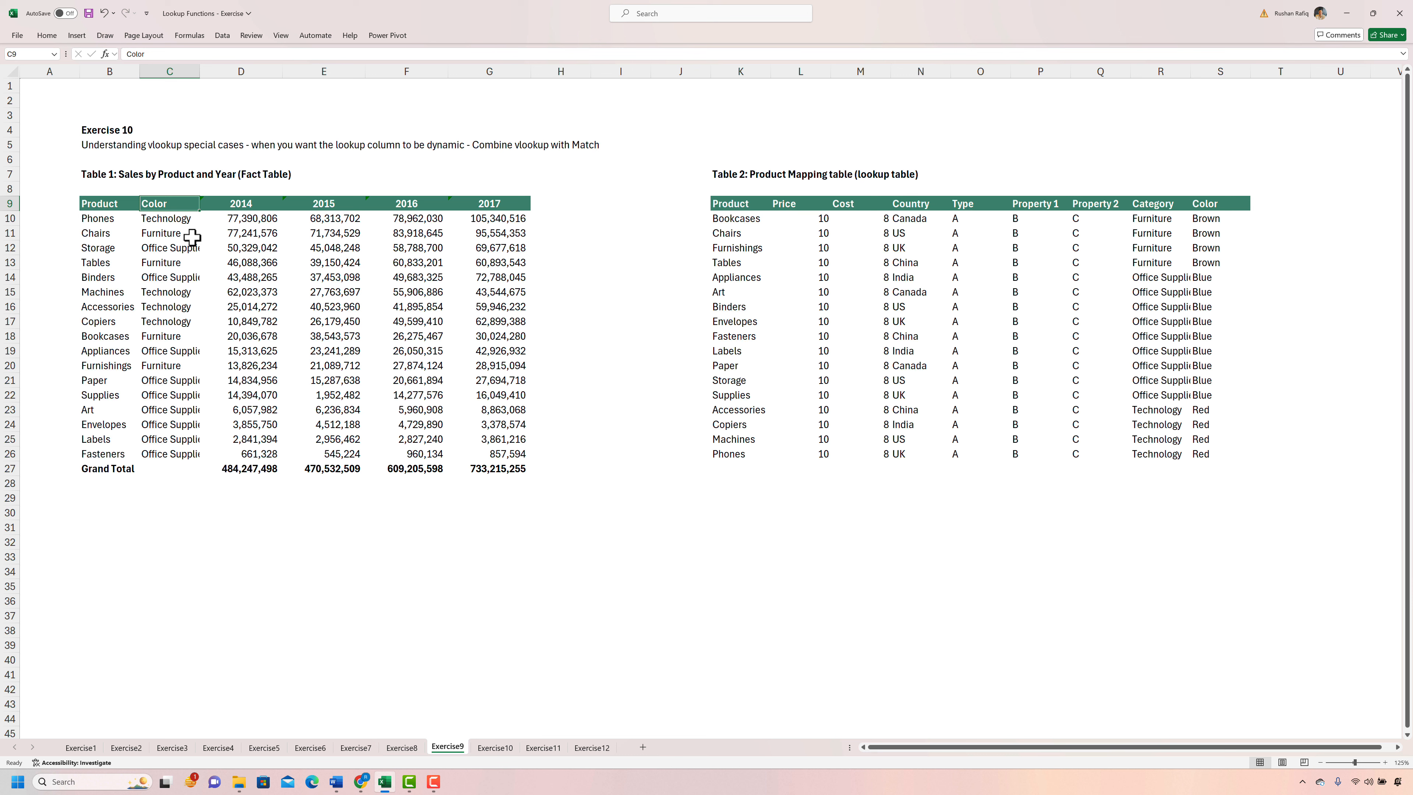
left_click_drag(170, 218, 175, 454)
left_click(174, 321)
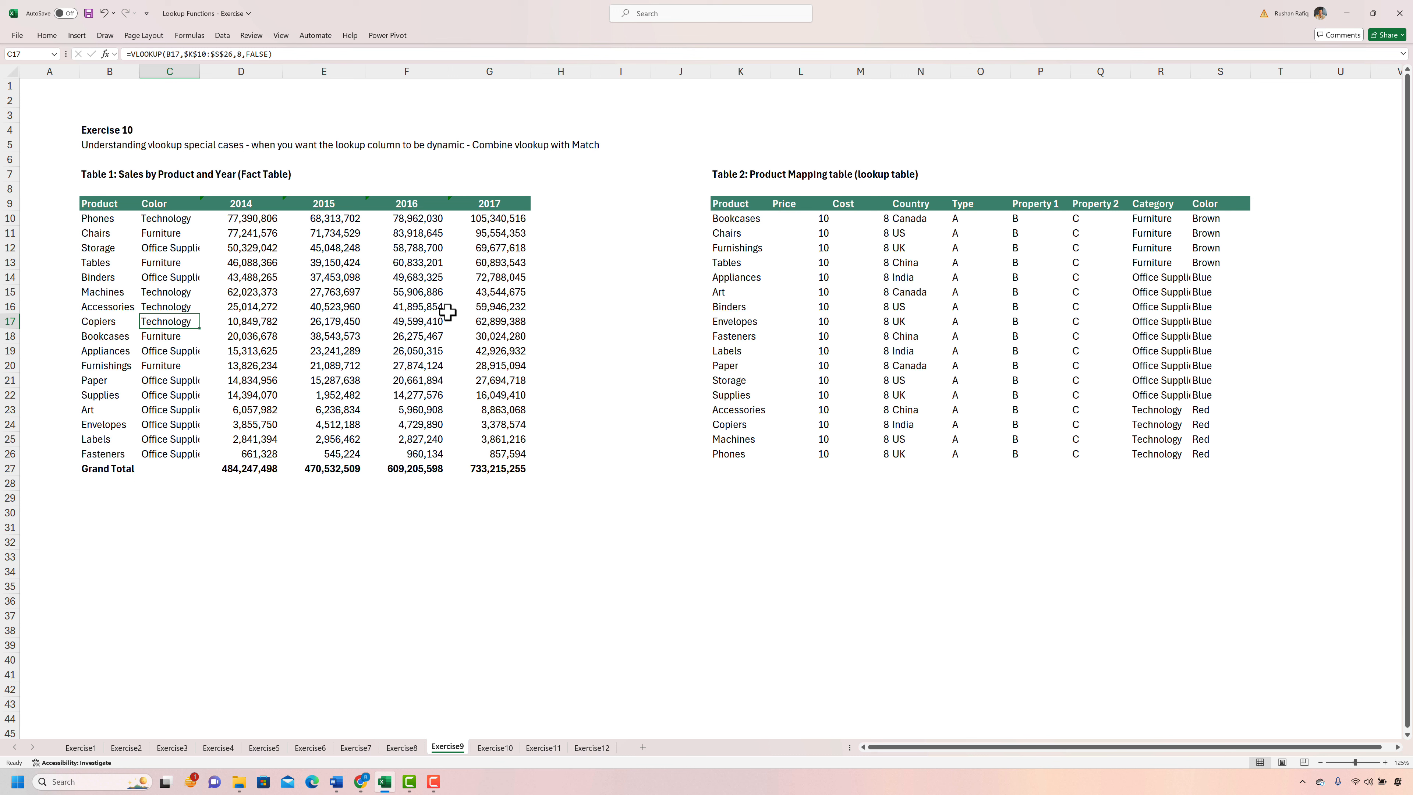
key("ctrl+z")
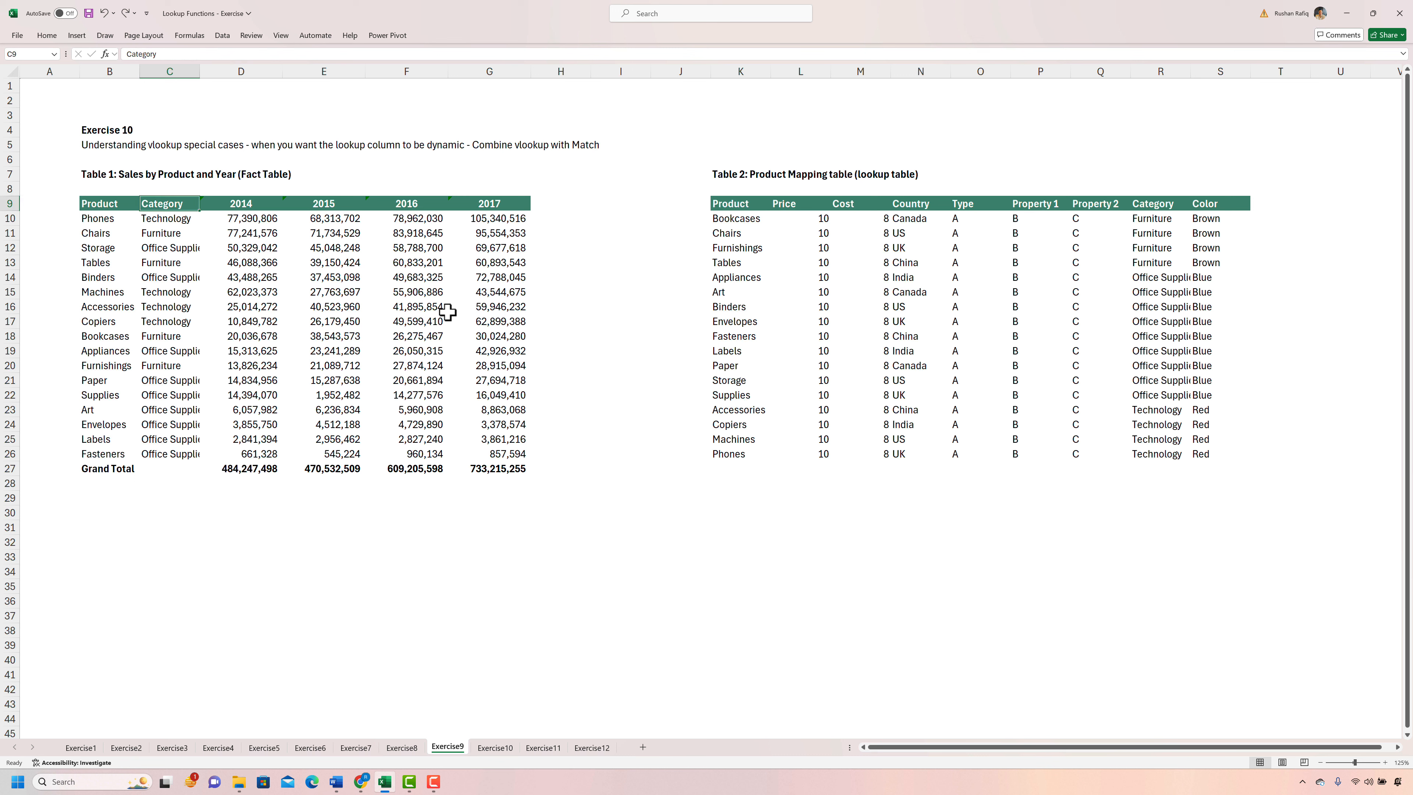
- In C10's VLOOKUP, replace the column index 8 with a MATCH function using $C$9 as the lookup value
left_click(160, 217)
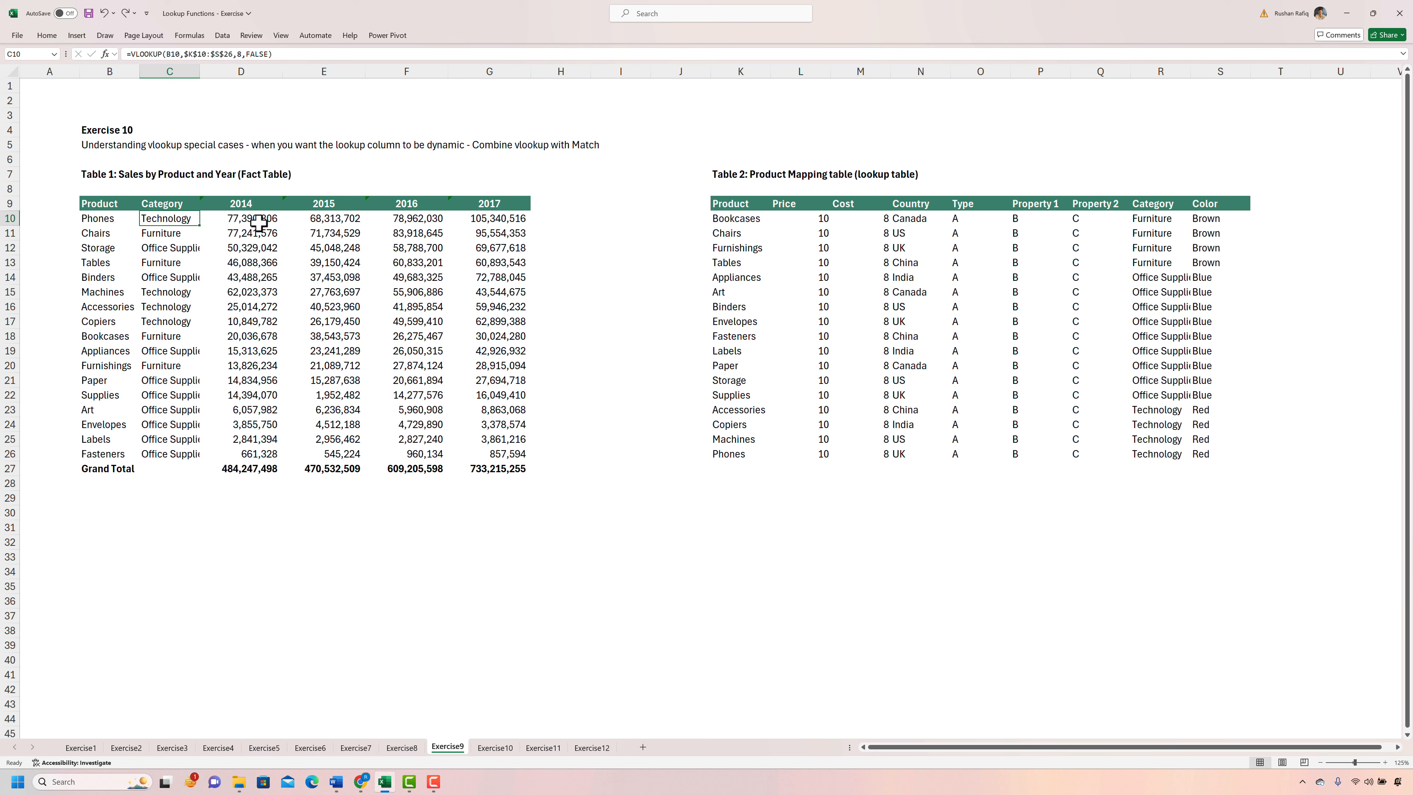
double_click(227, 220)
left_click(280, 219)
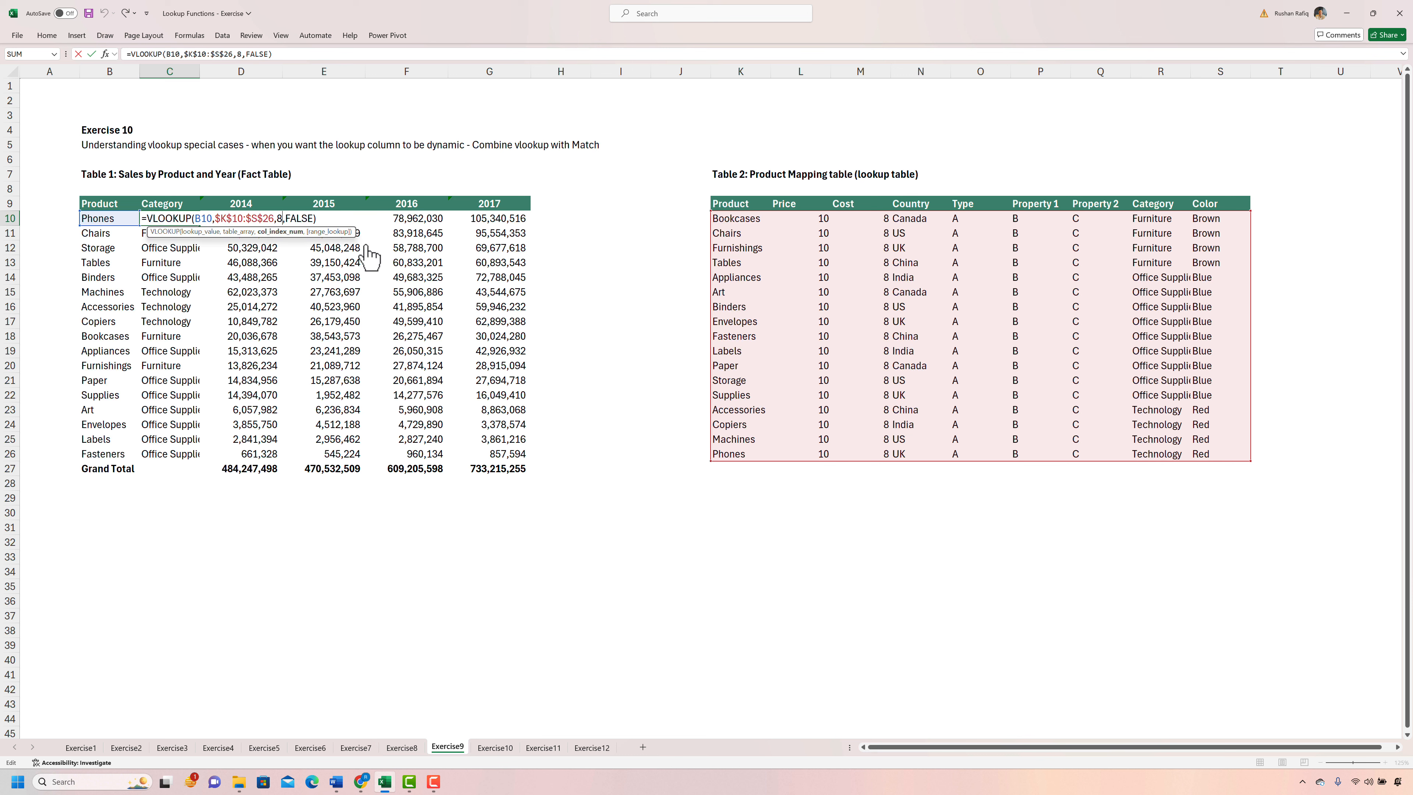
key("BackSpace")
type("match")
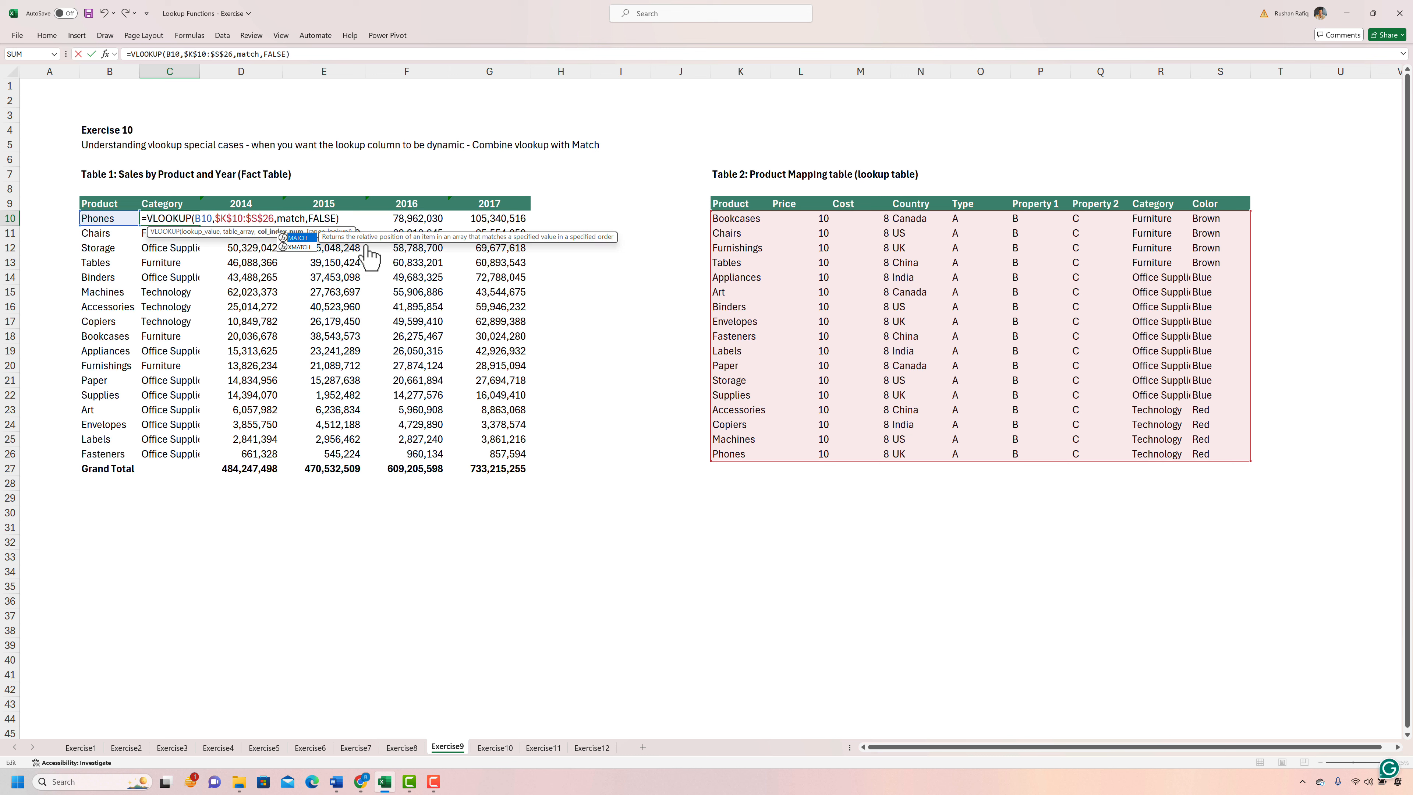
key("Tab")
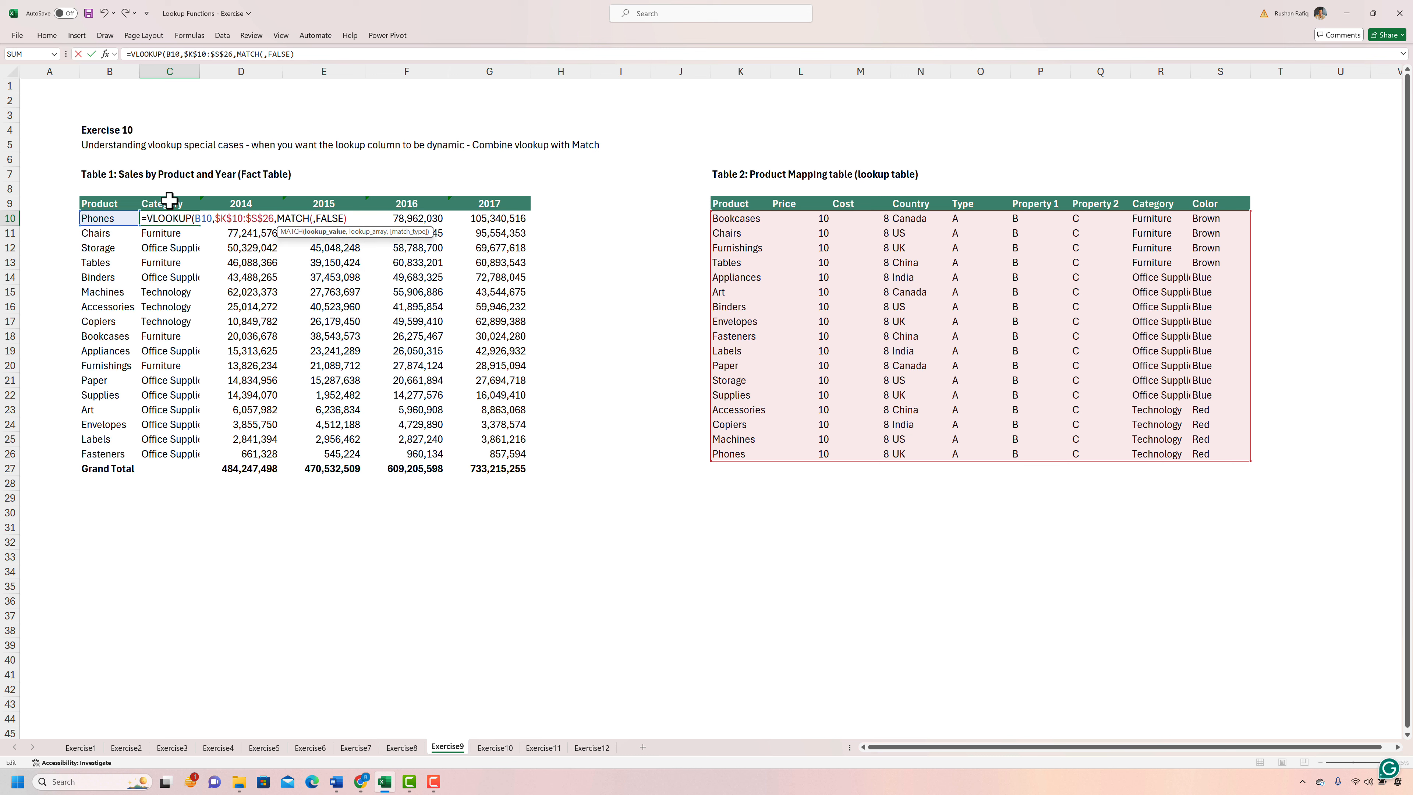
key("Up")
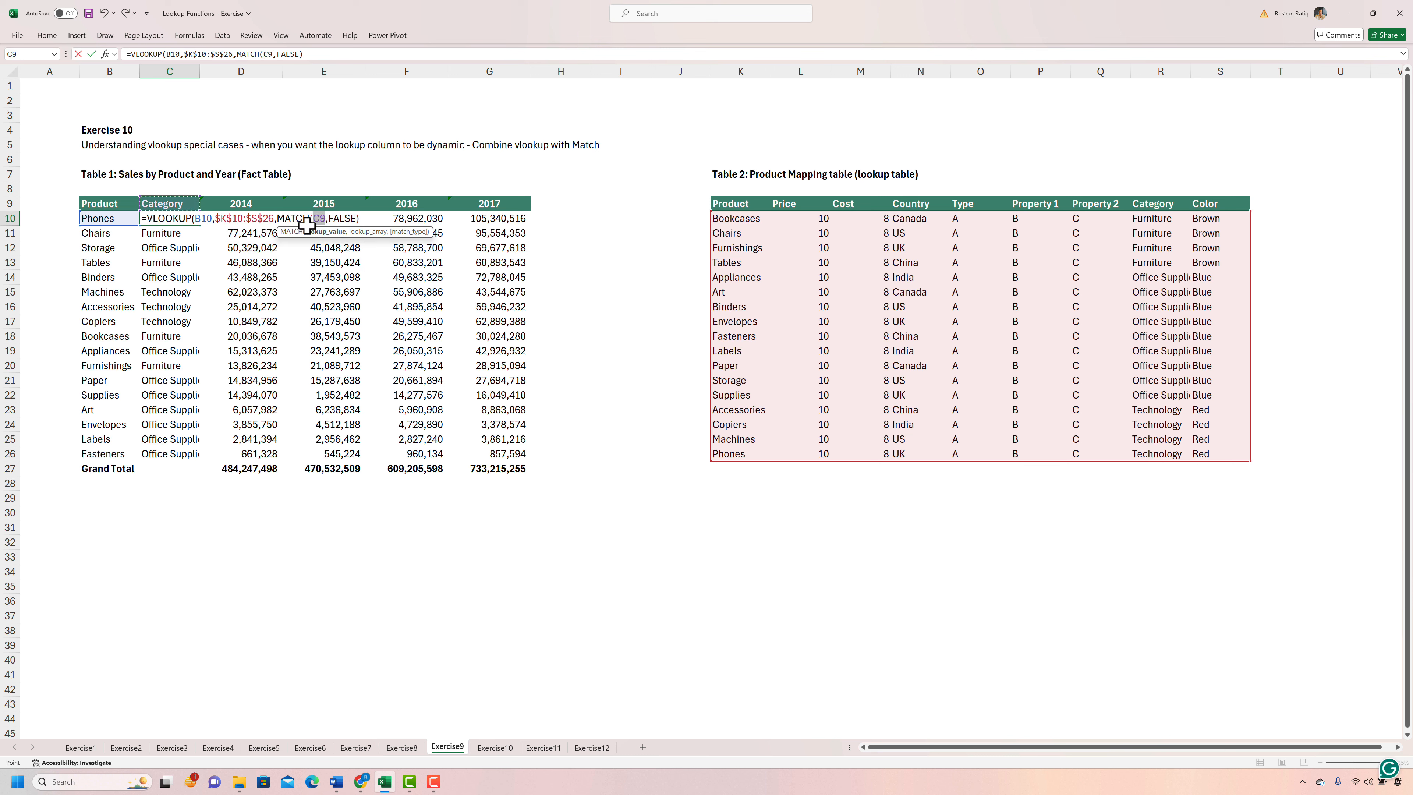
key("F4")
type(",")
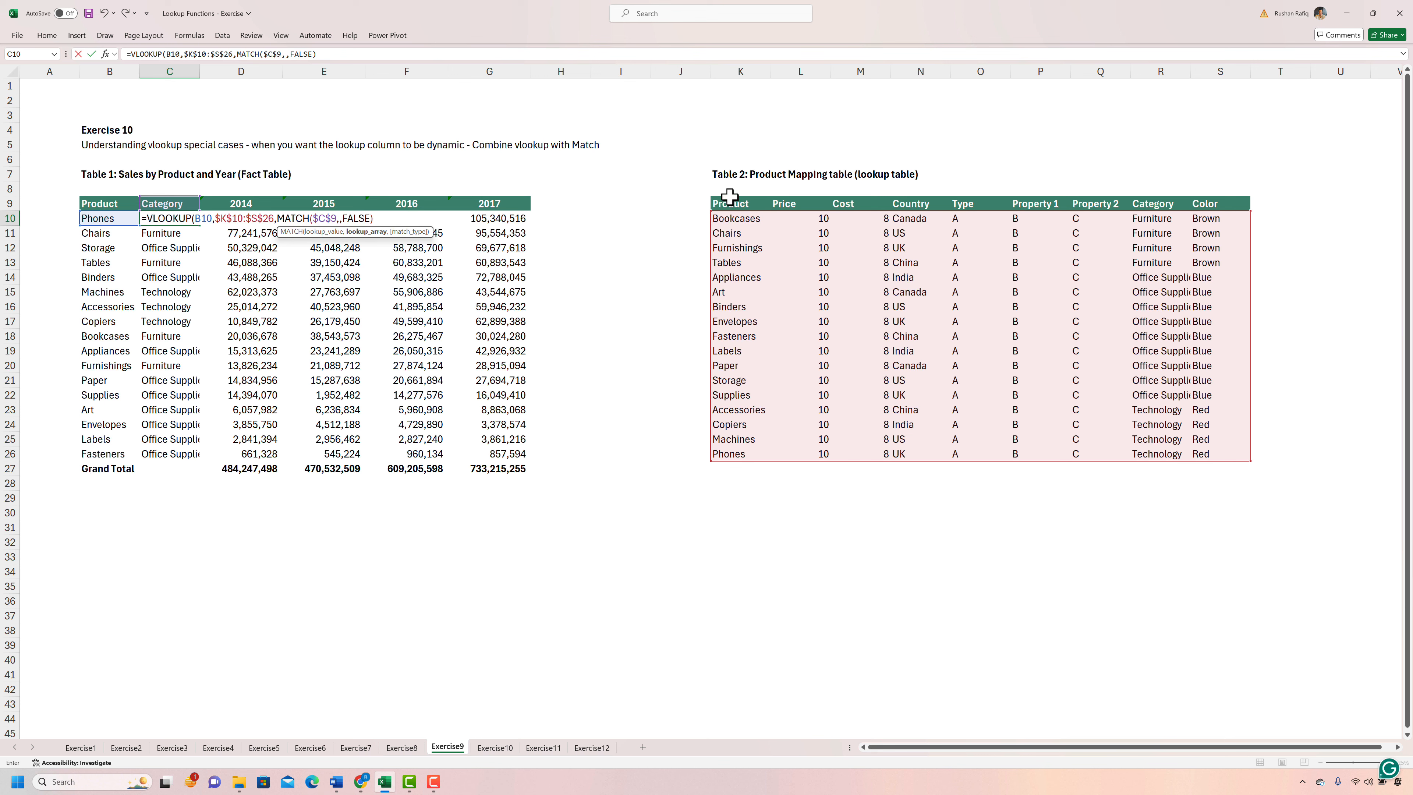
- Complete the MATCH in C10 with the mapping table headers K9:S9 as lookup array and match type 0
left_click_drag(730, 198, 1246, 206)
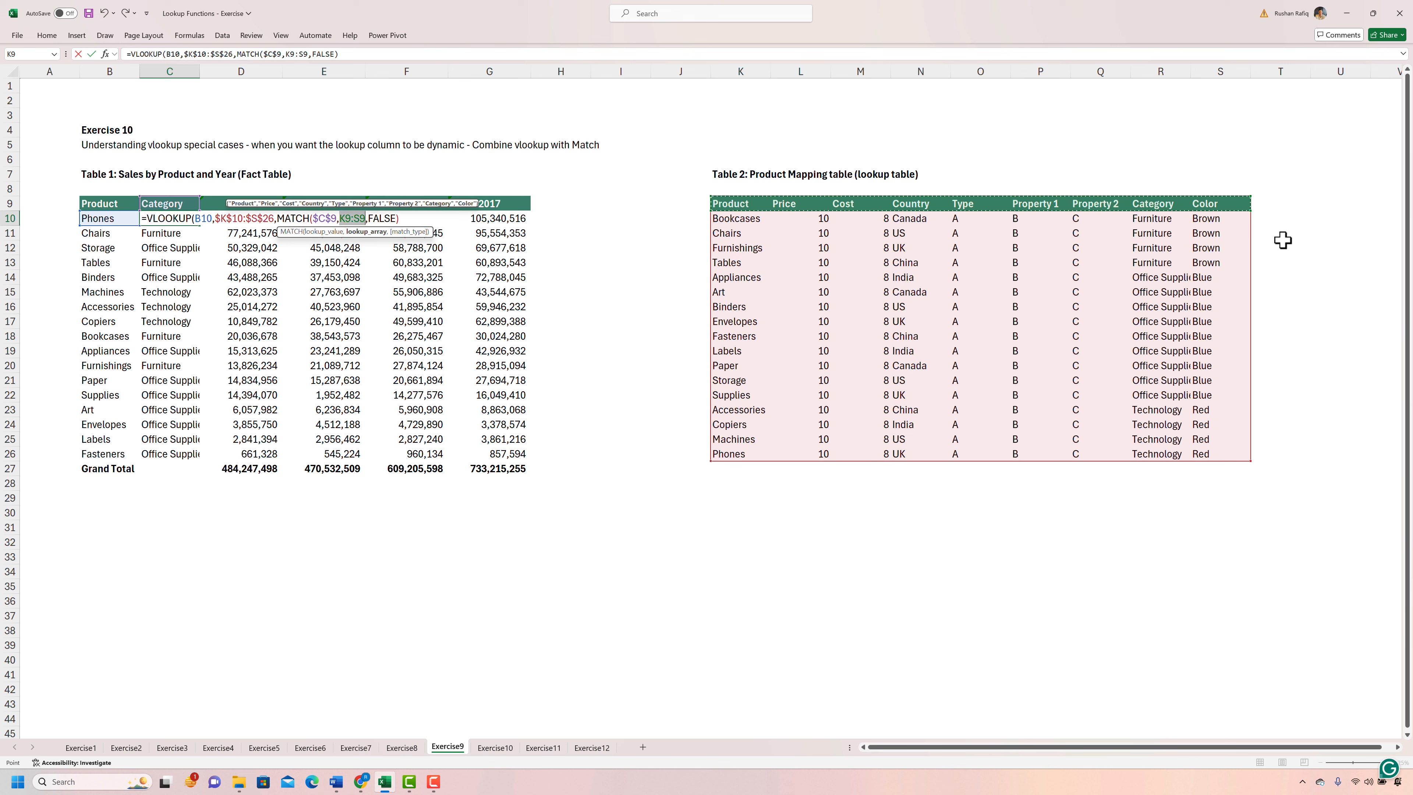
type(",")
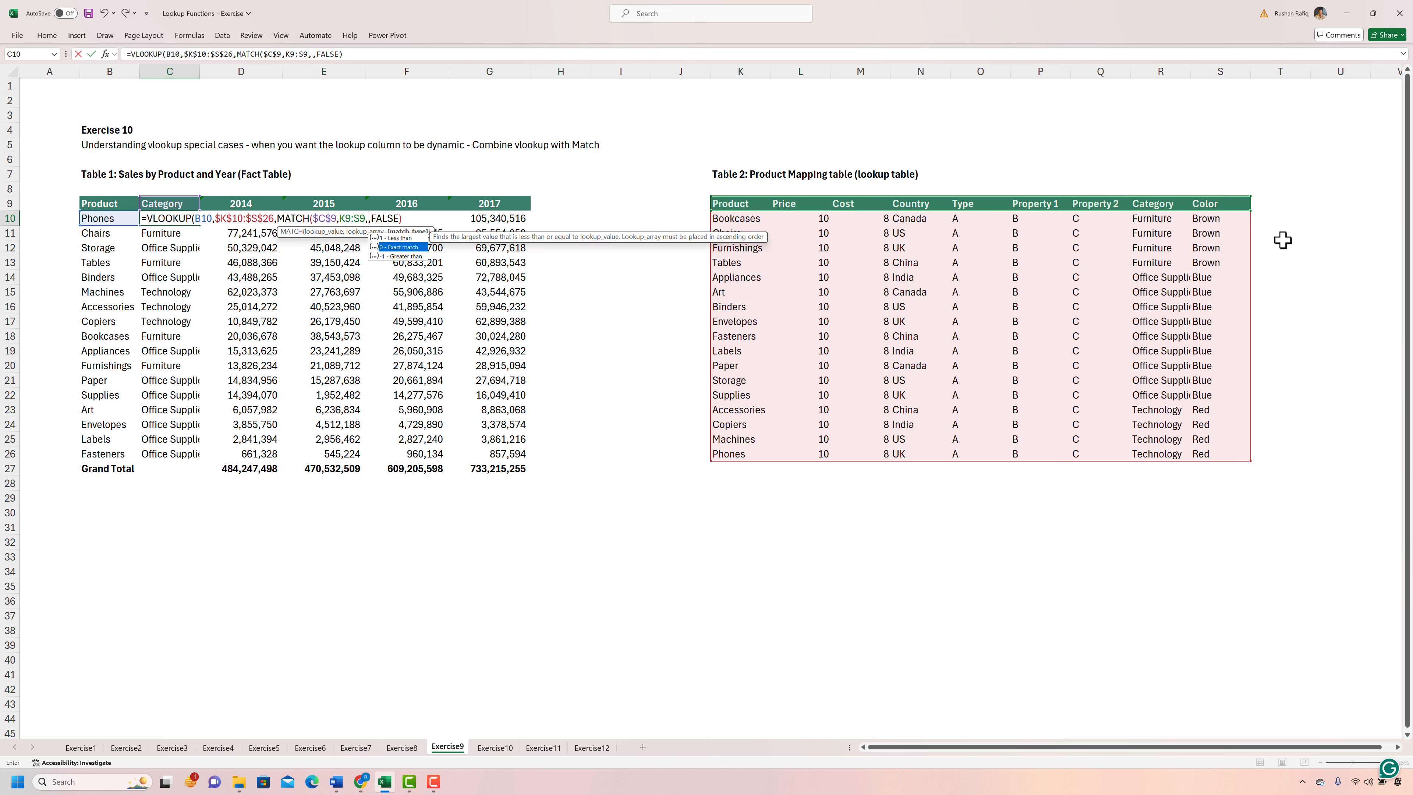
type("0")
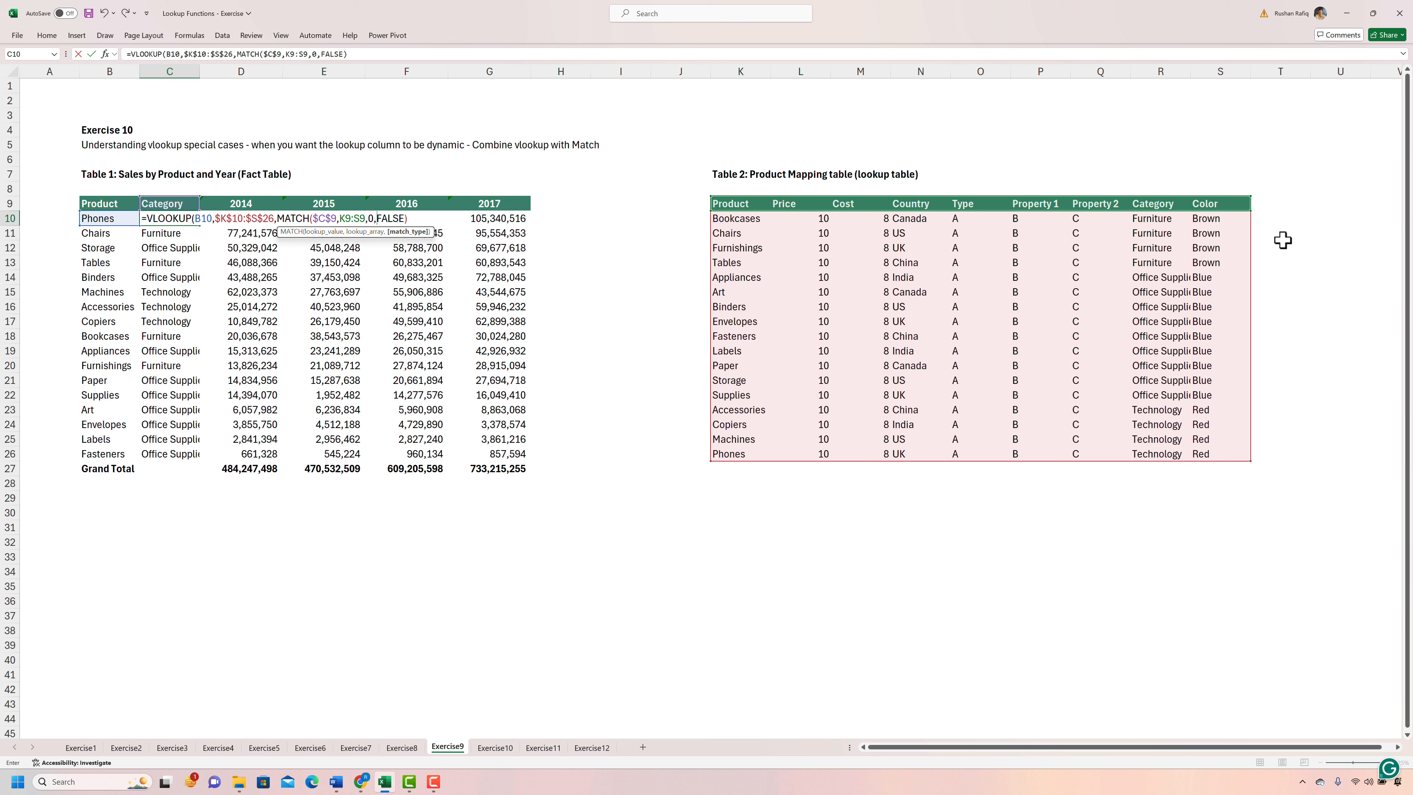
type(")")
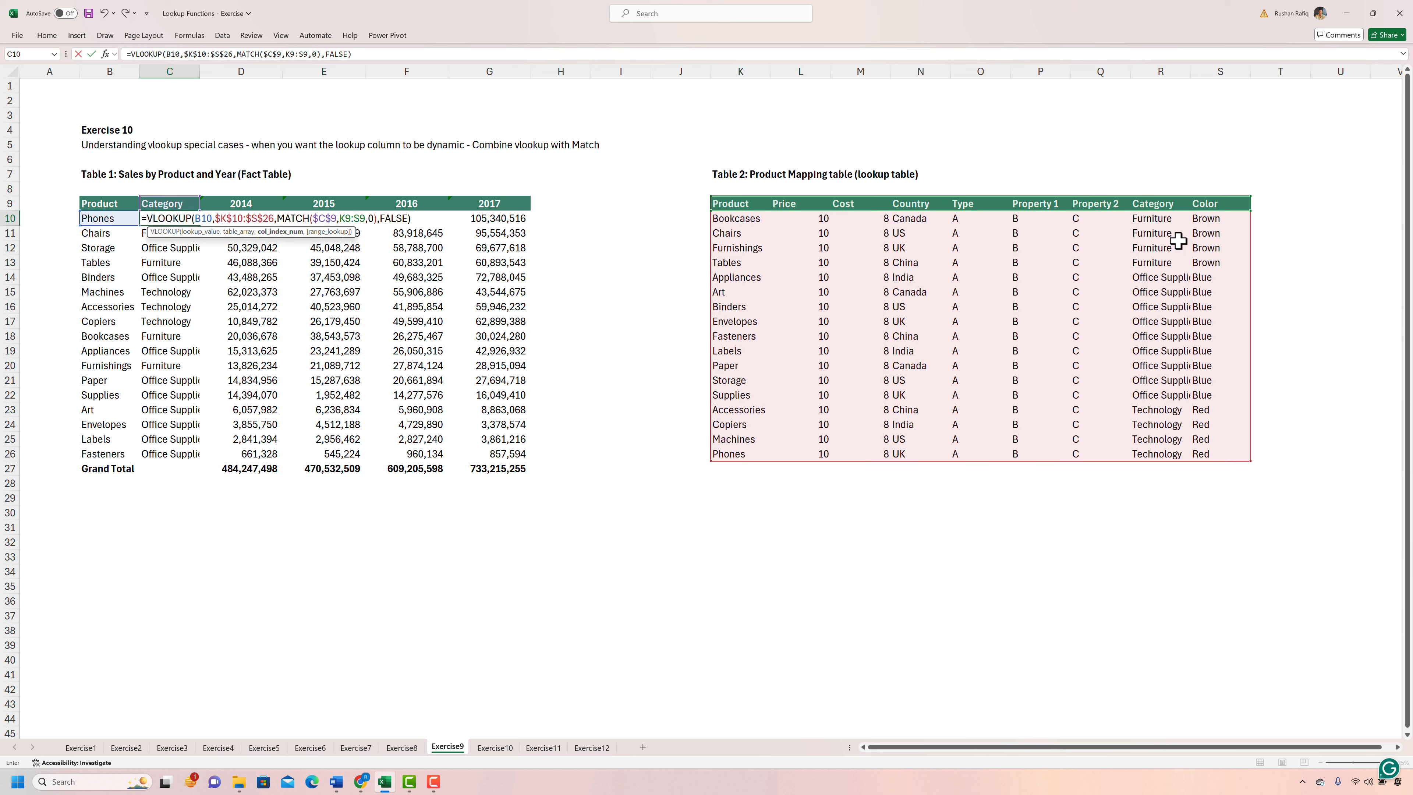
- Make the MATCH range absolute as $K$9:$S$9 and fill the C10 formula down to C26
left_click(349, 222)
key("F4")
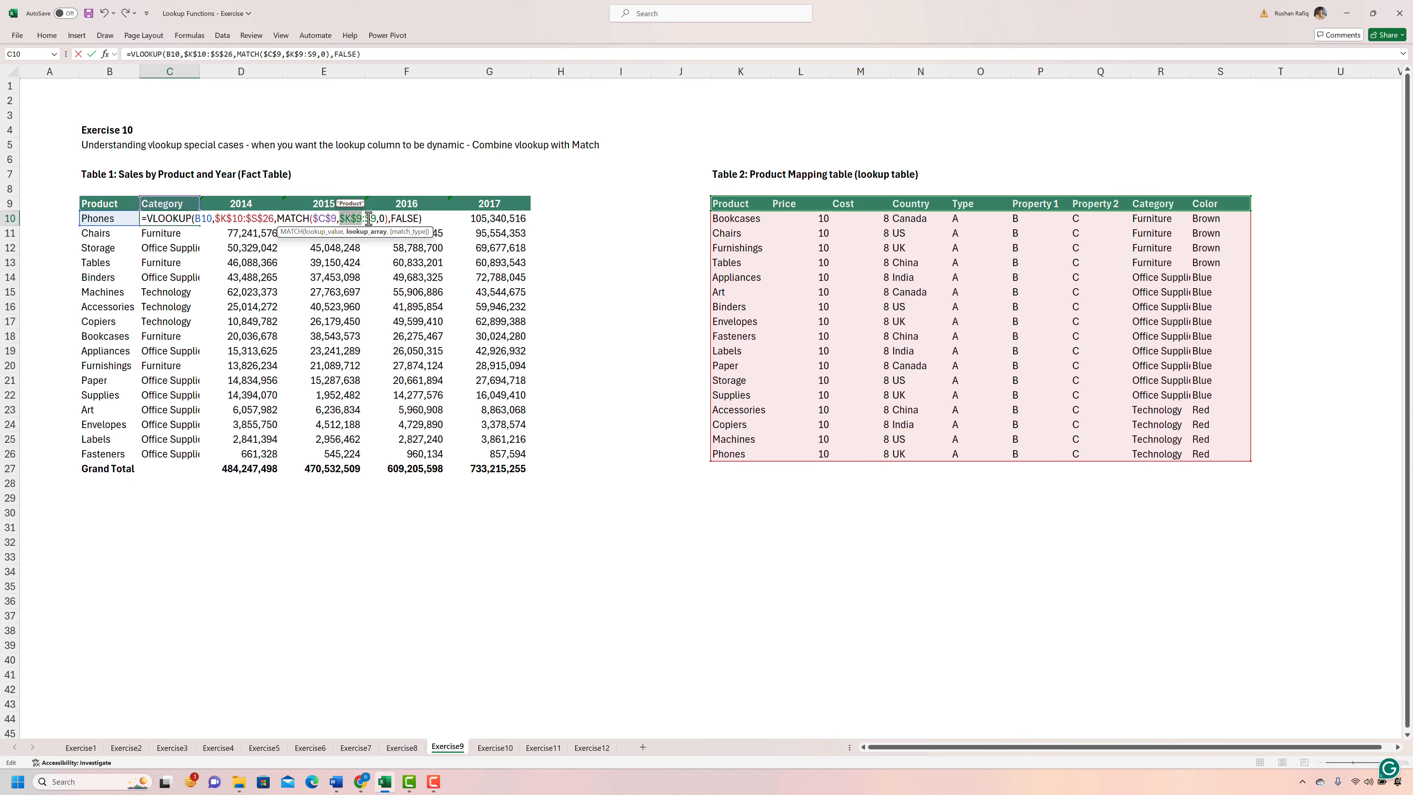
left_click(365, 221)
key("F4")
key("Return")
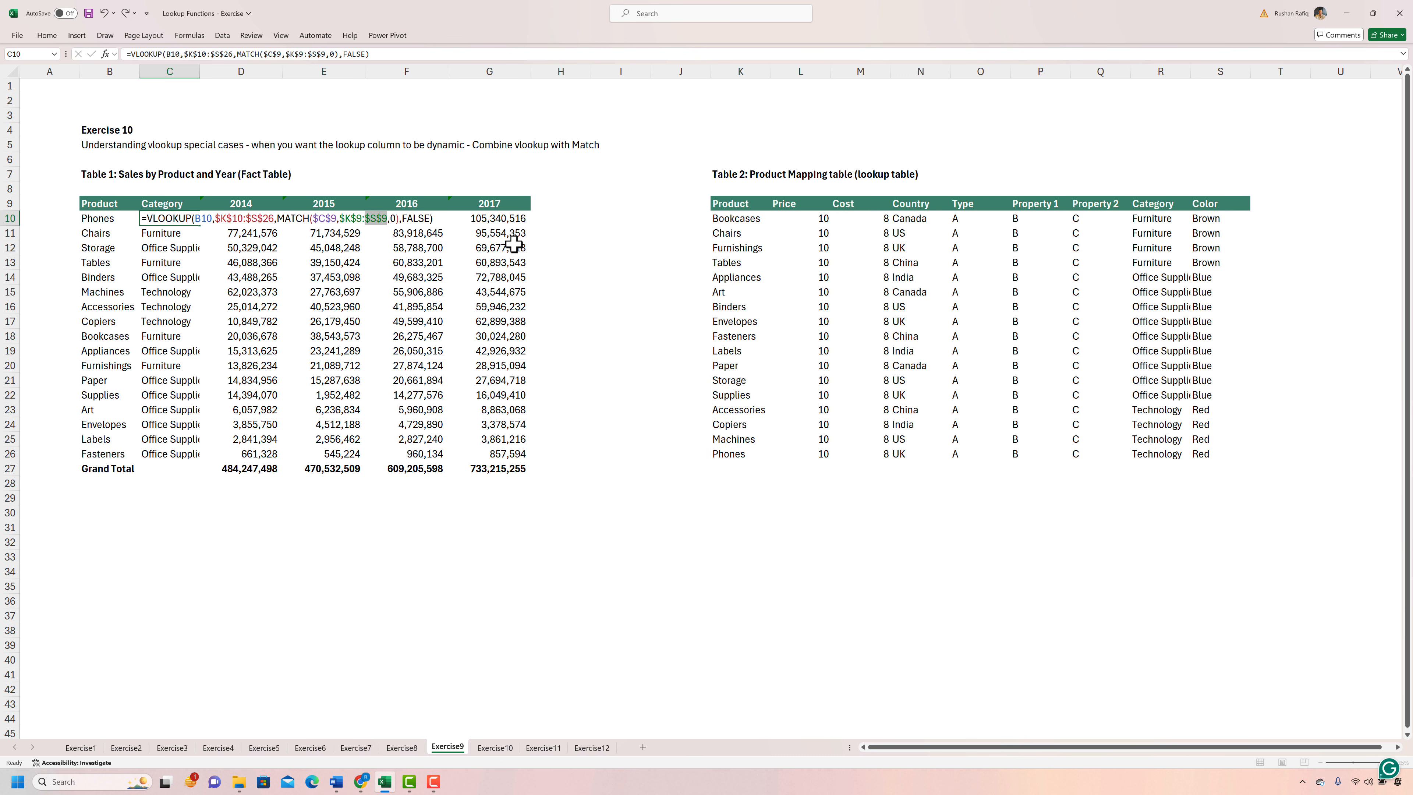
key("Up")
key("ctrl+shift+Down")
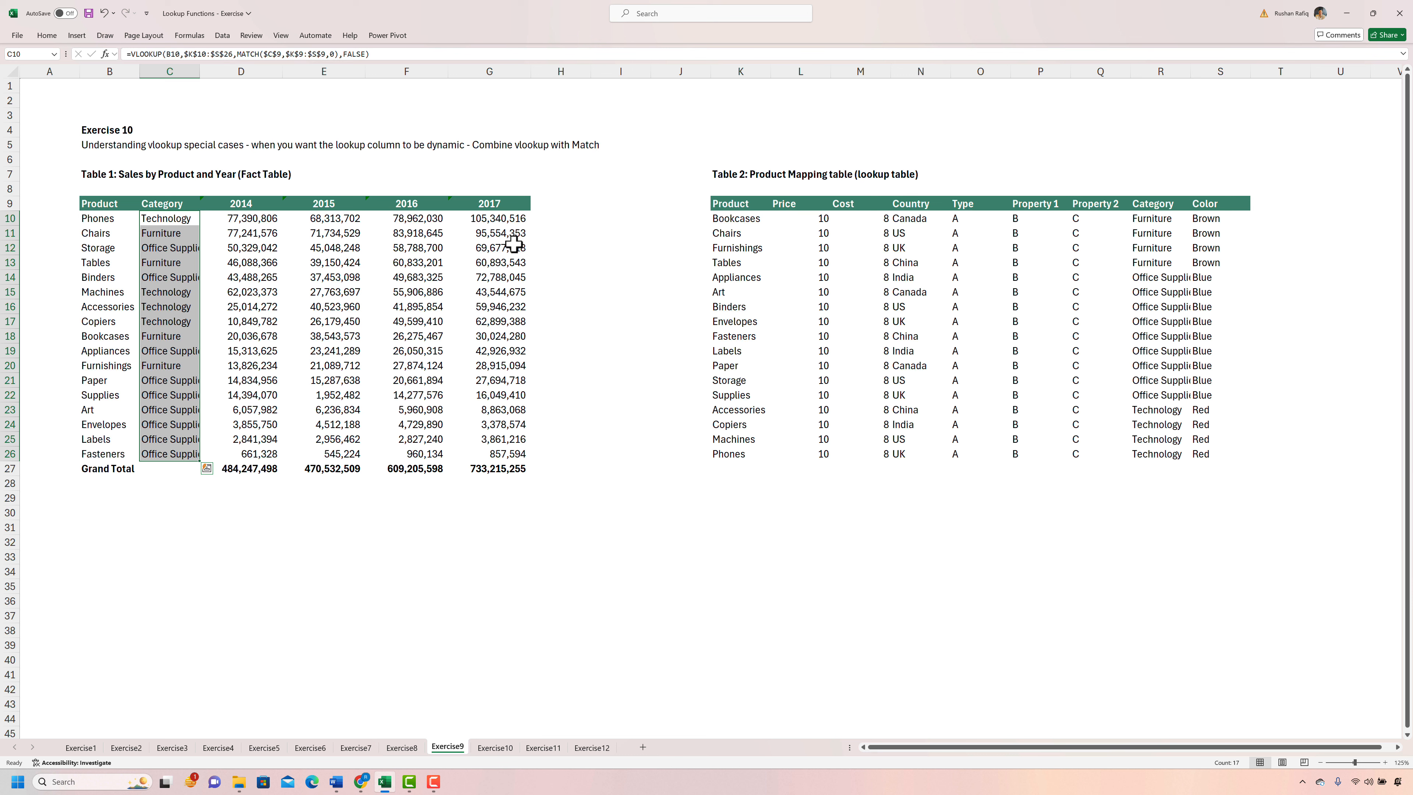
- Change the header in C9 to Color so that column C looks up the product colors
left_click(155, 206)
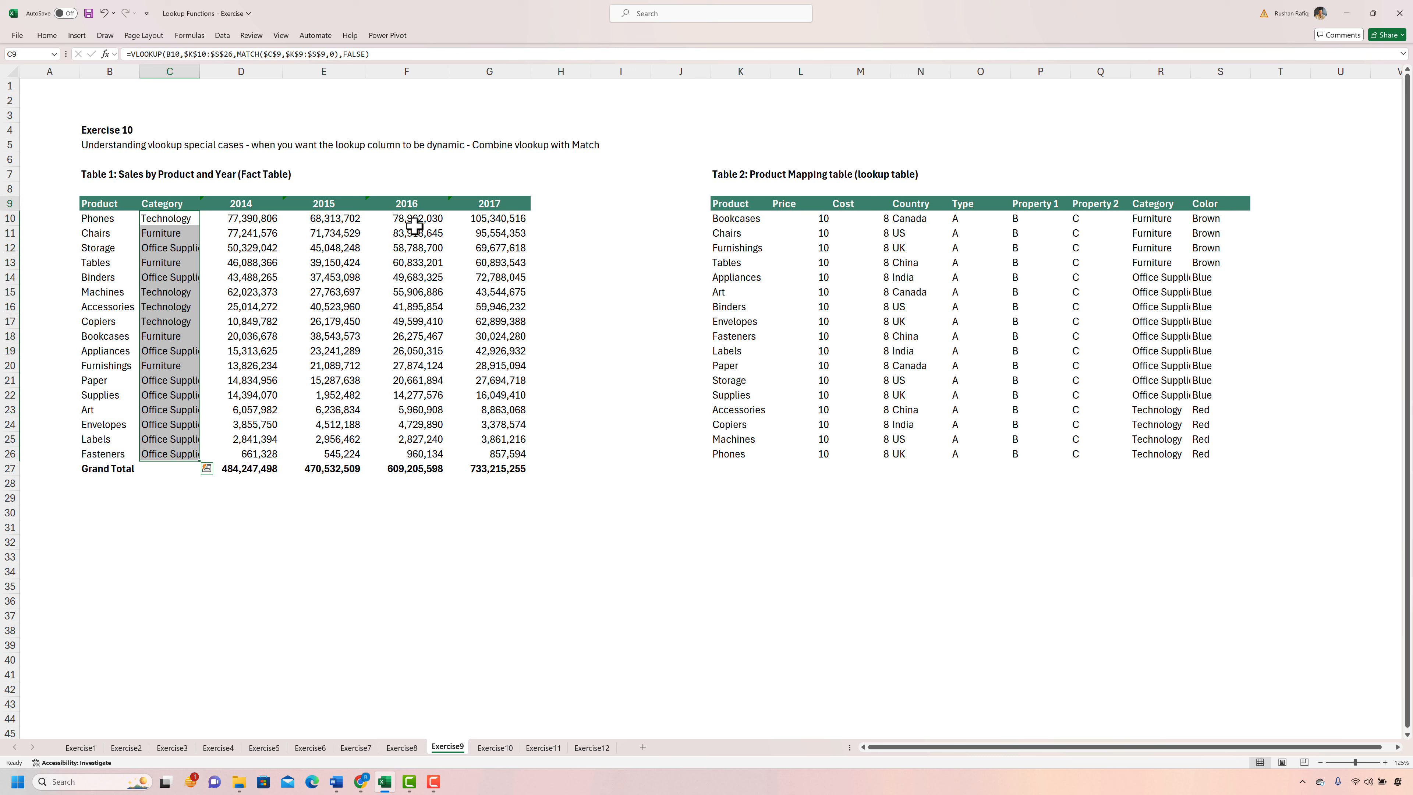
type("Color")
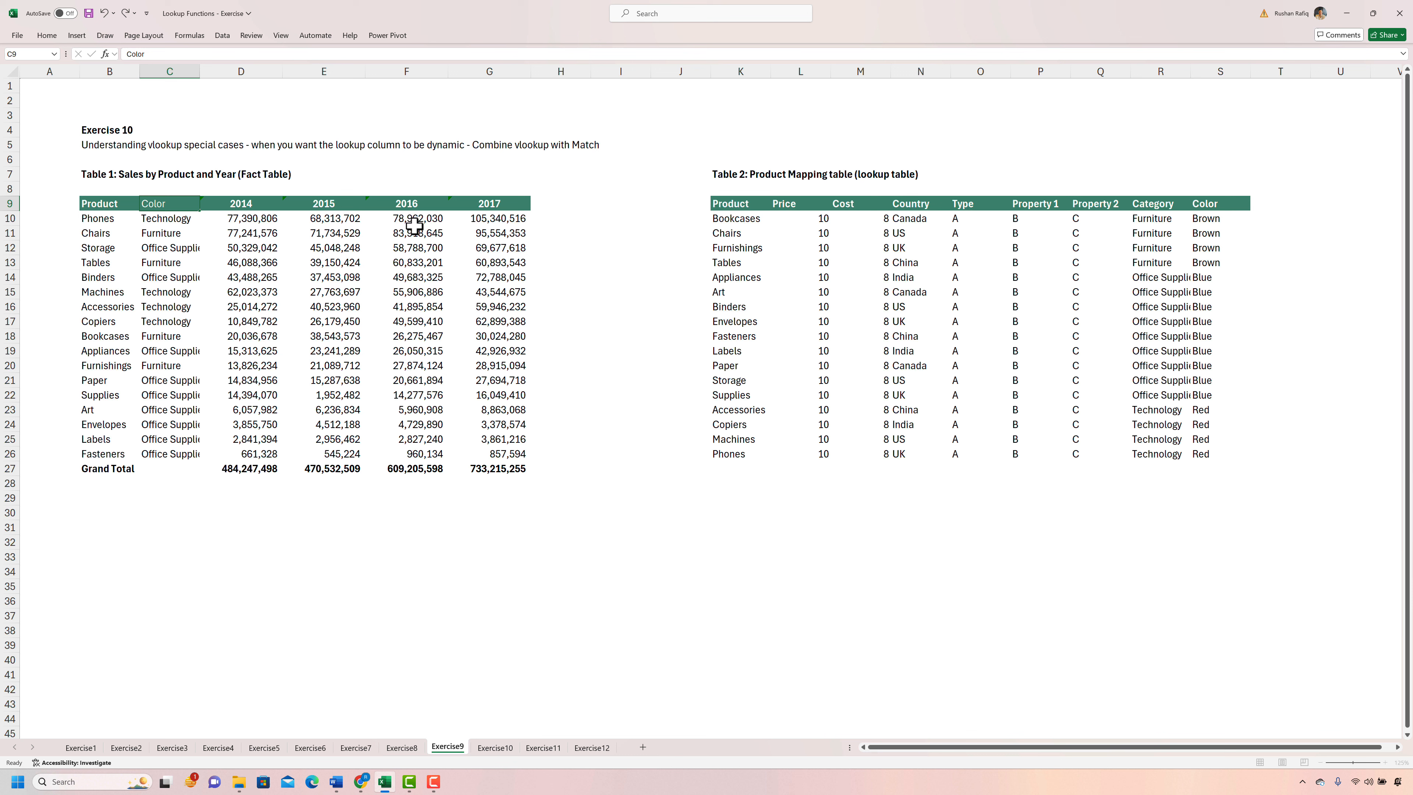
key("Return")
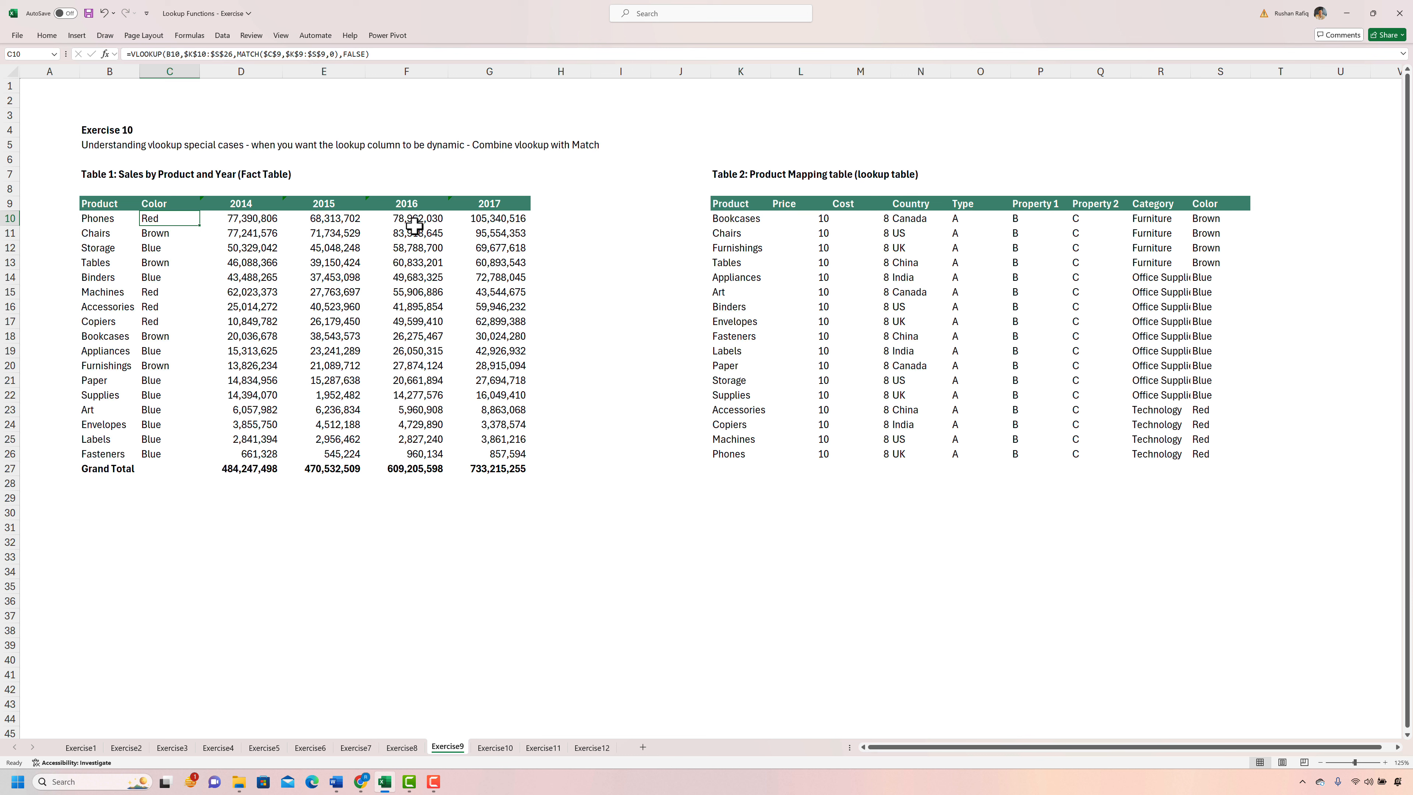
- Test the dynamic lookup by setting the C9 header to Country and back to Color
key("Up")
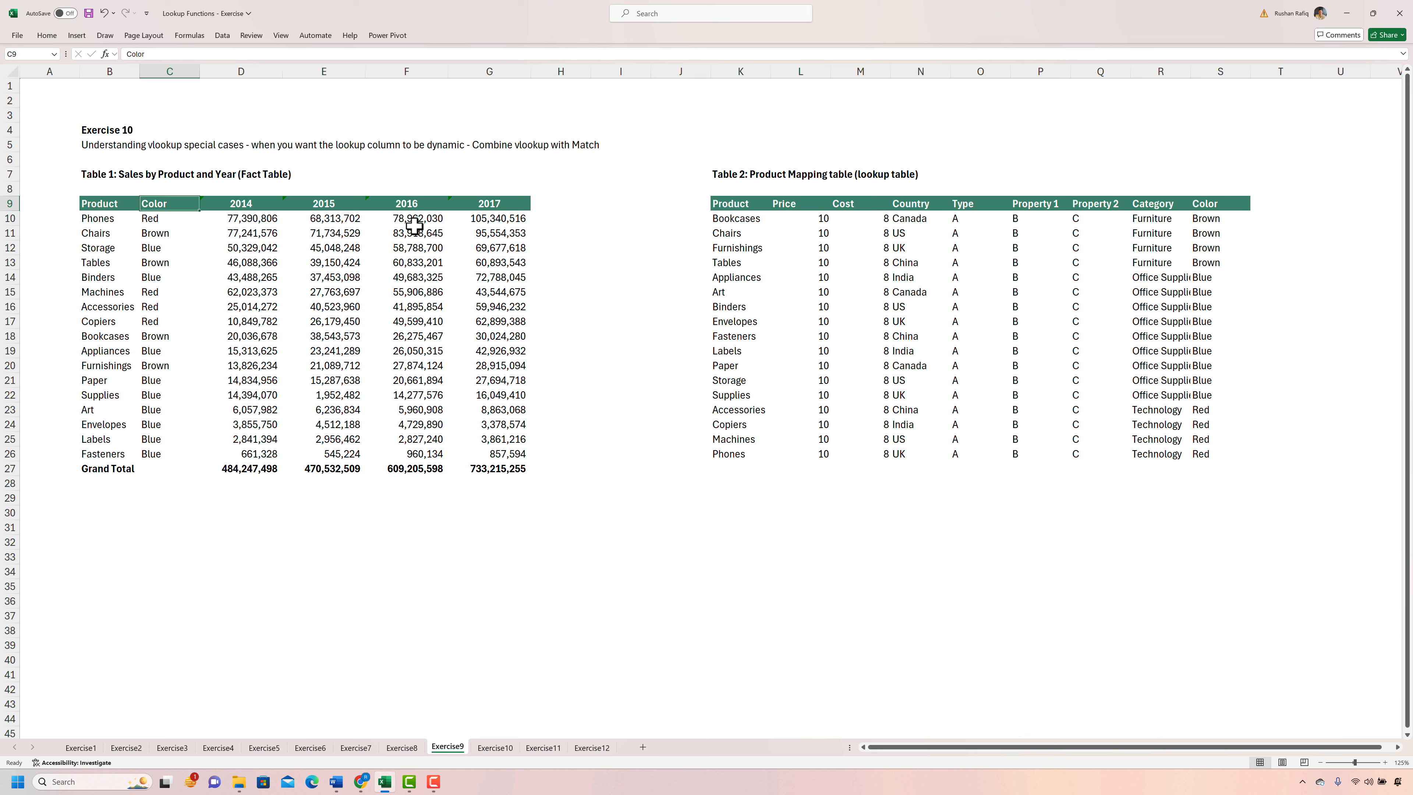
type("Country")
key("Return")
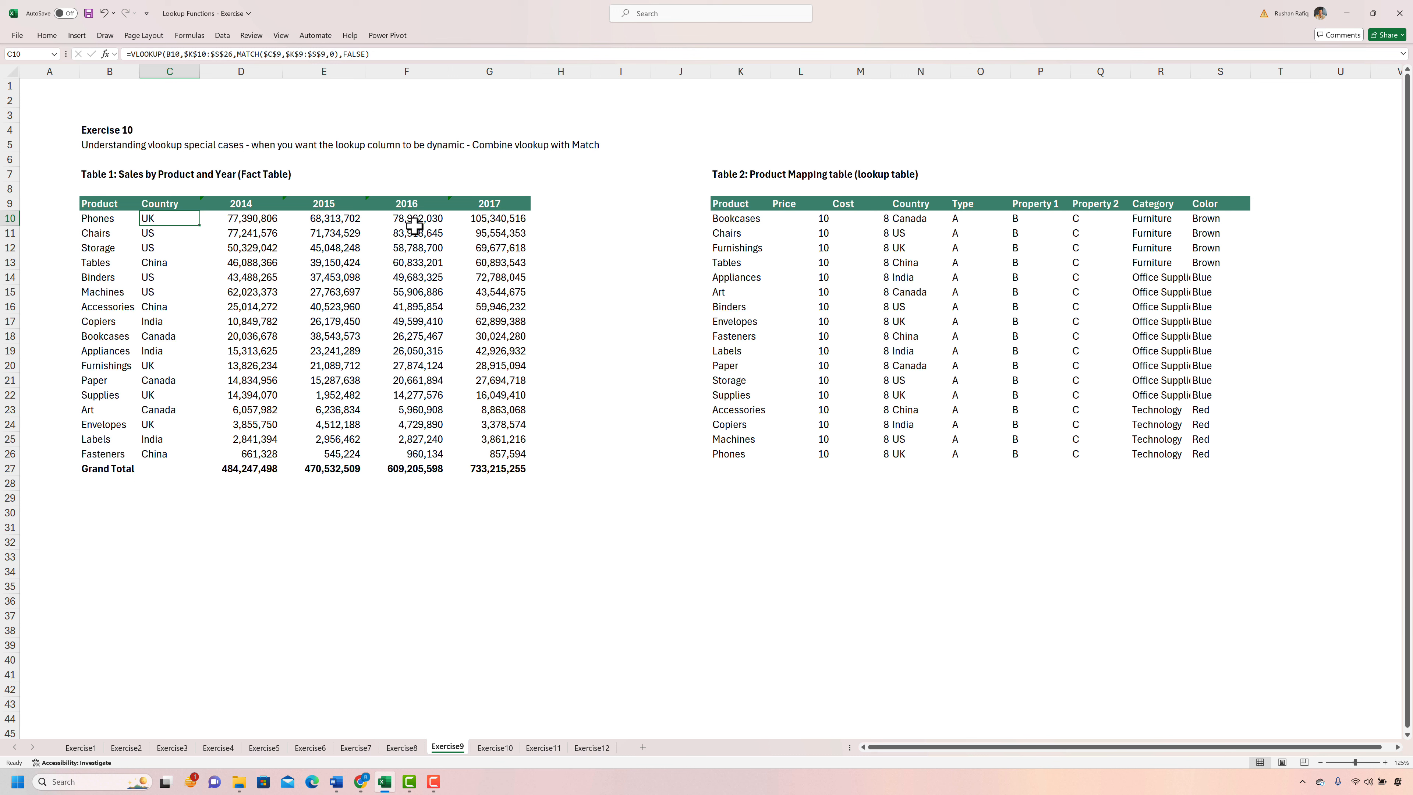
key("Up")
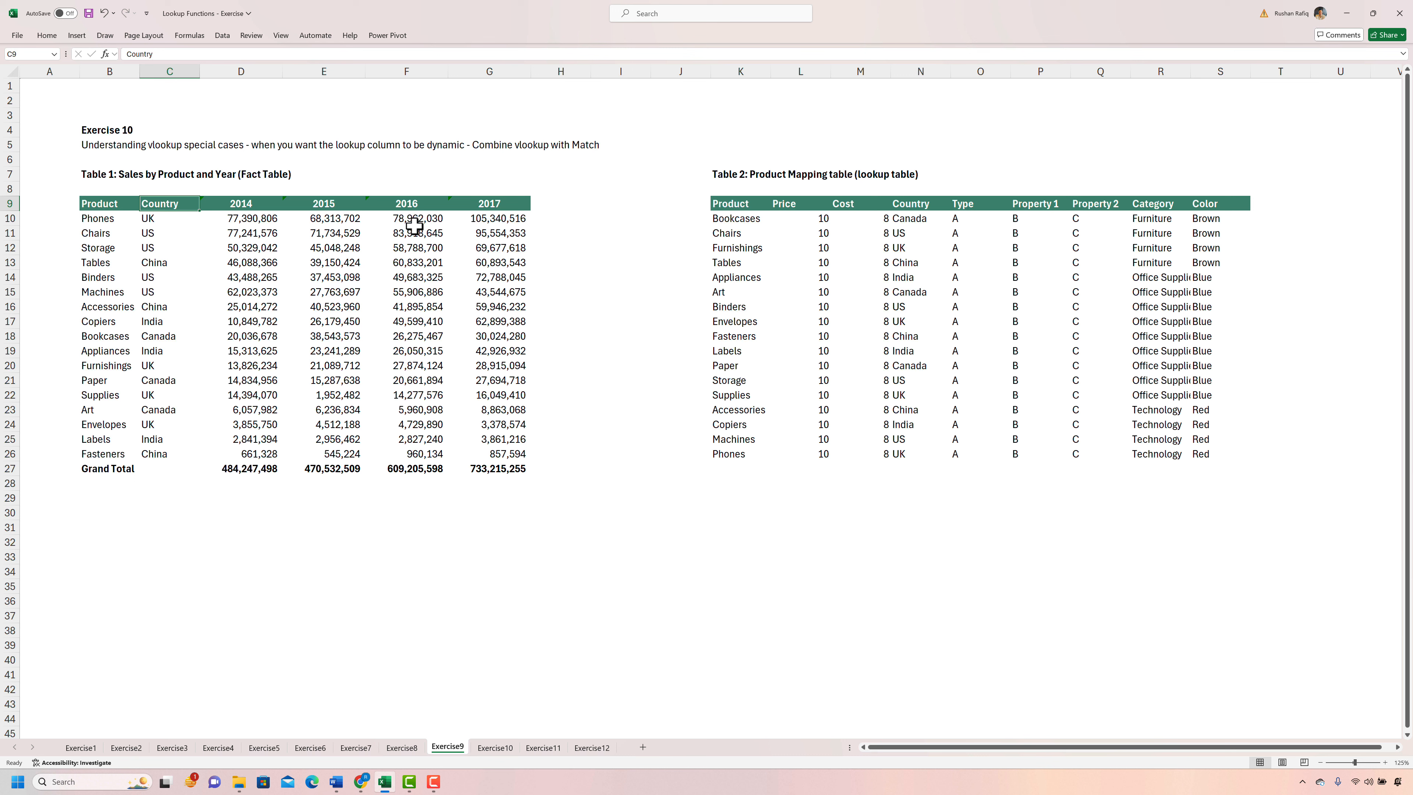
type("Color")
key("Return")
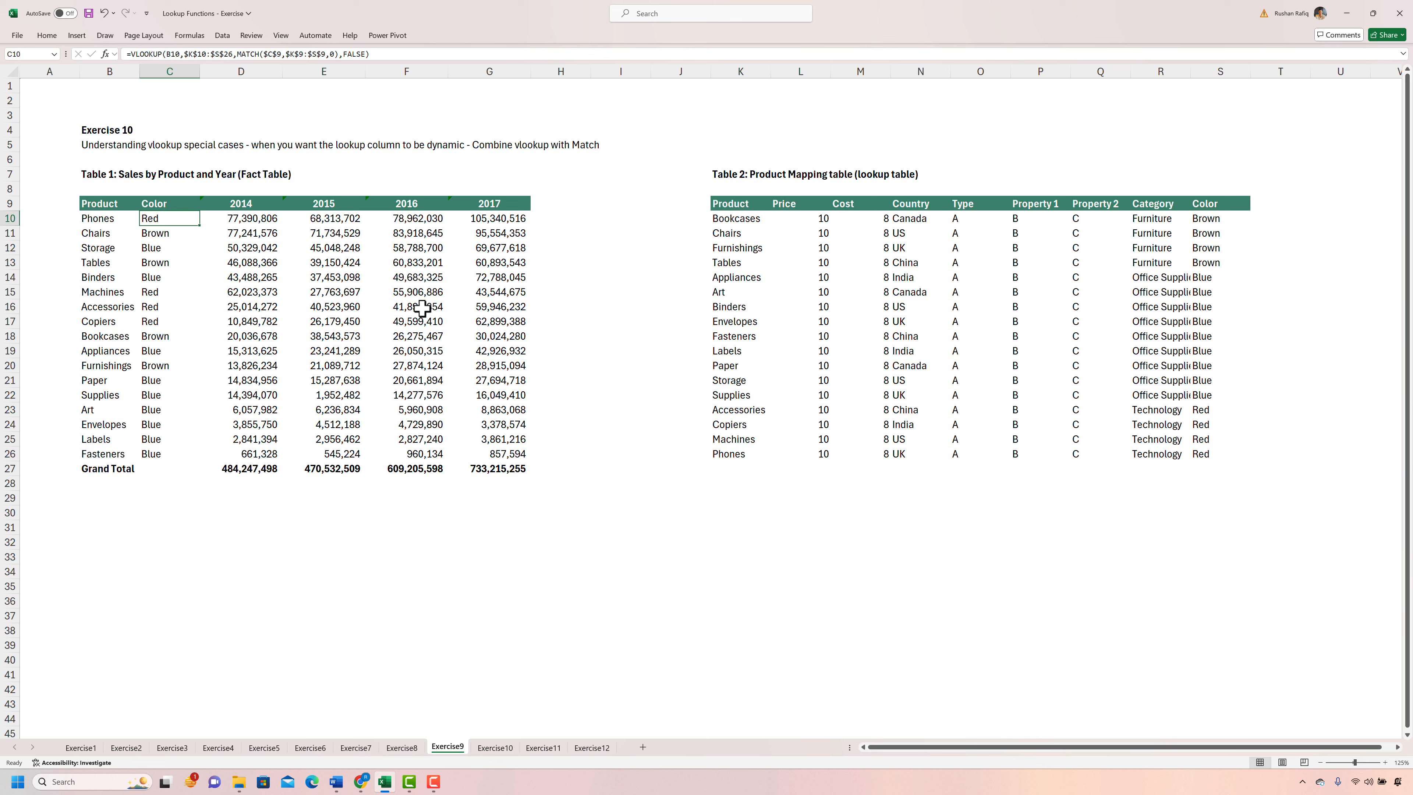
- Save the workbook and switch to the Exercise10 sheet
left_click(169, 306)
key("ctrl+s")
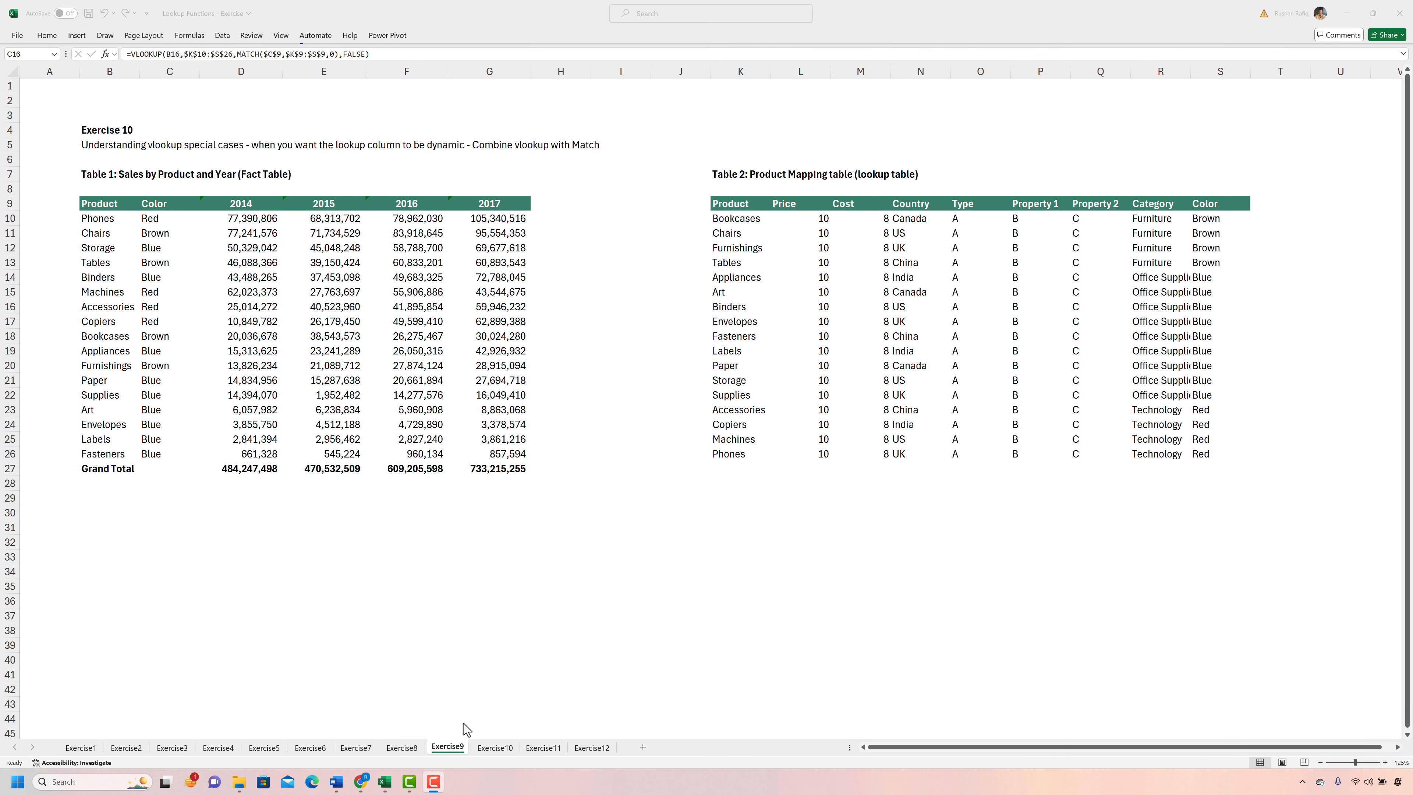
left_click(497, 747)
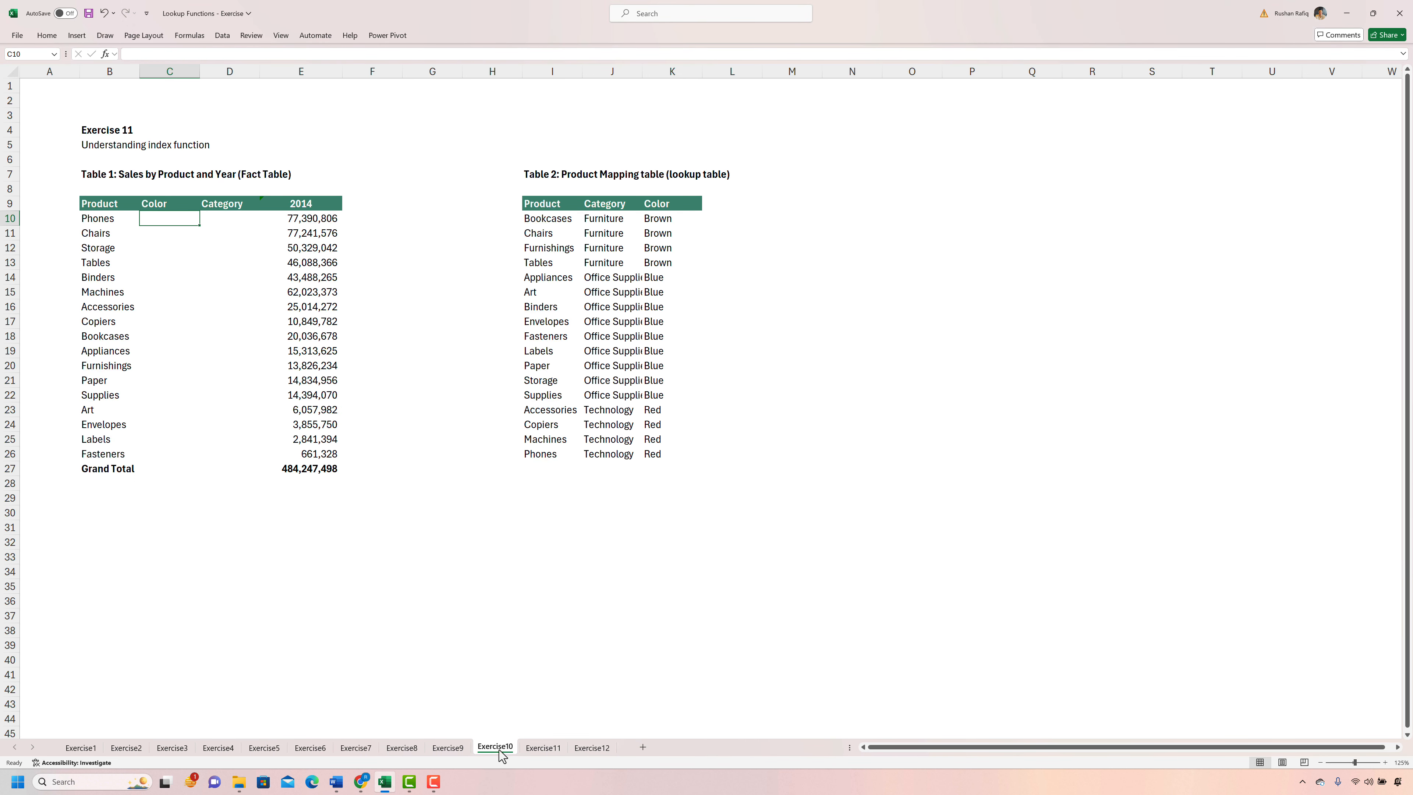
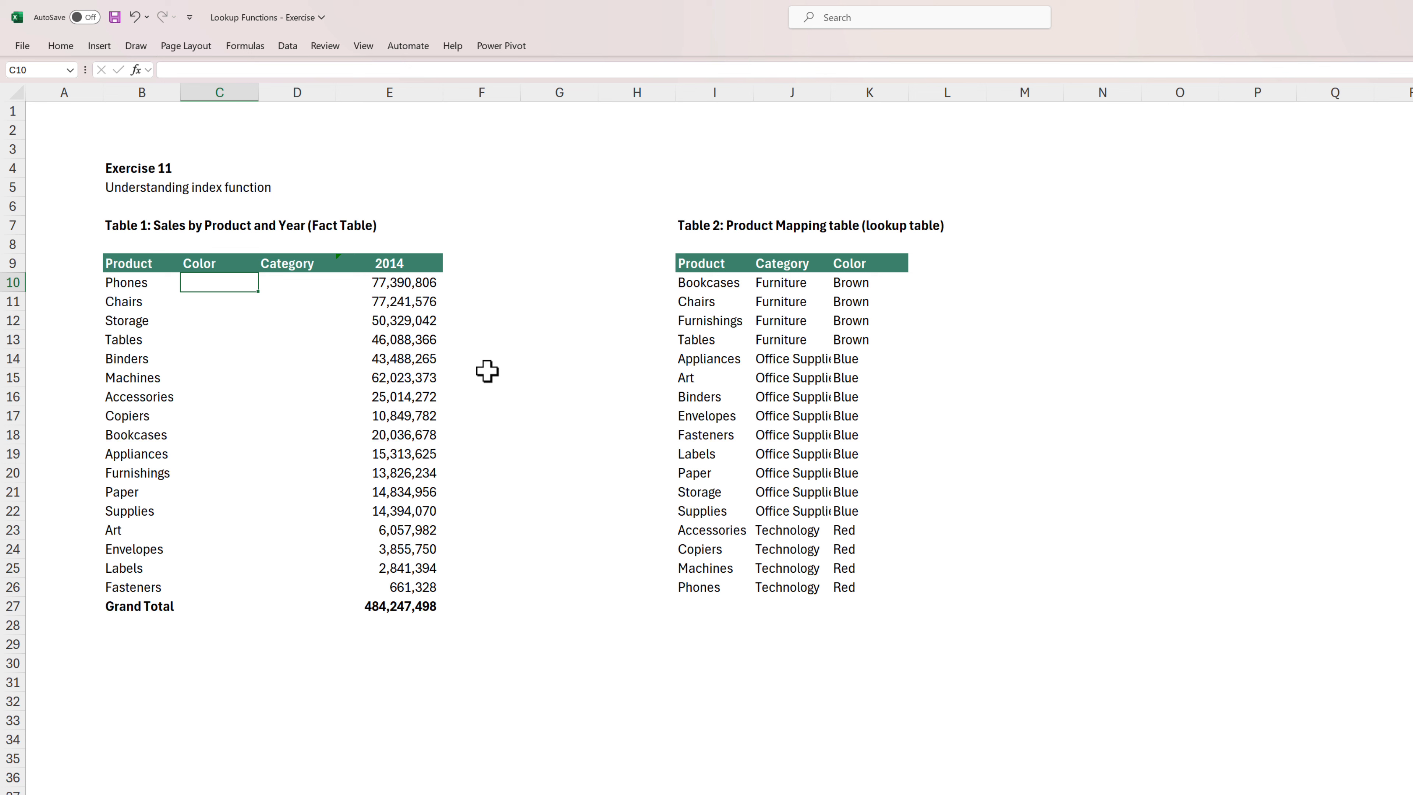
- In C10 of Exercise10, start an INDEX formula with the product mapping data I10:K26 as the array
type("ind")
key("Tab")
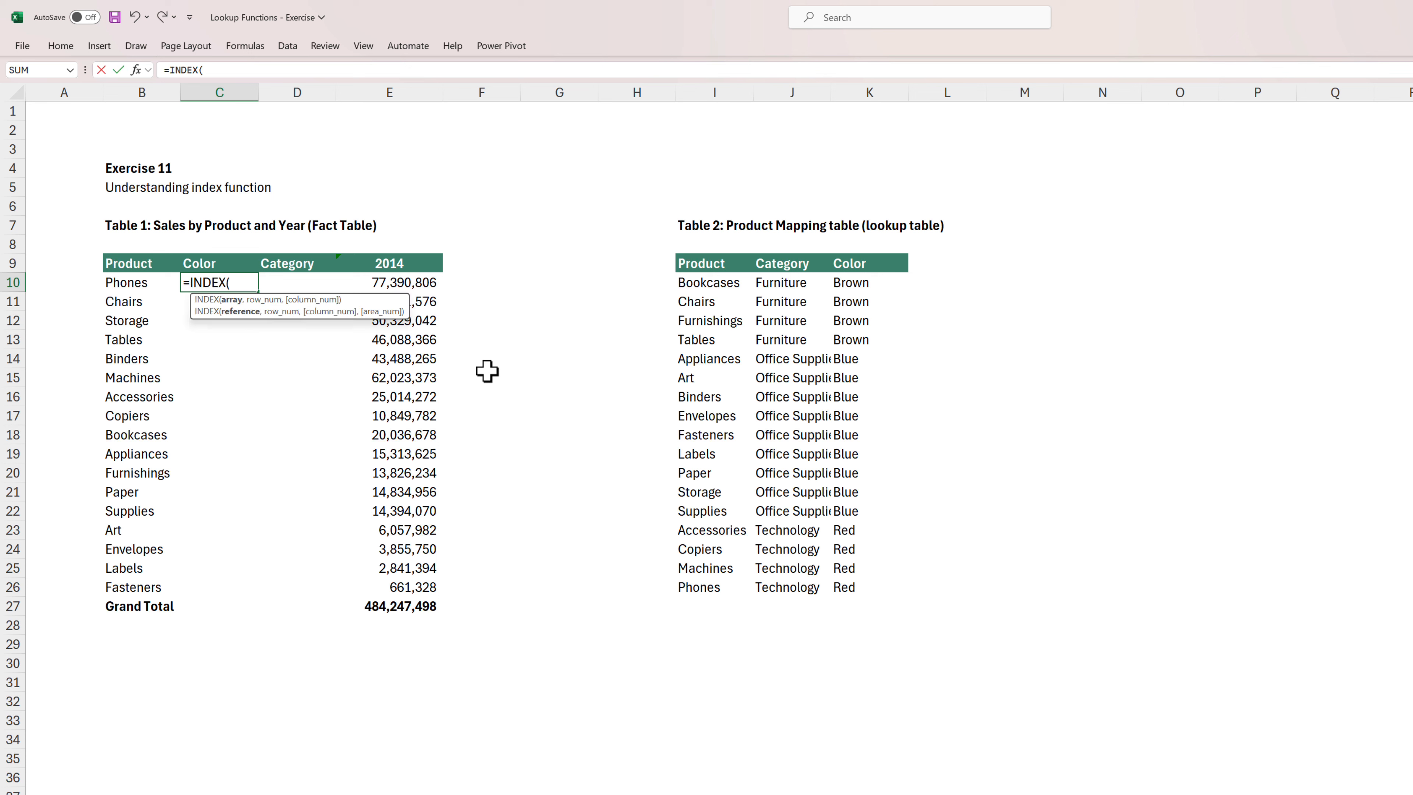
key("Right")
key("Right")
key("Right")
key("Right")
key("Right")
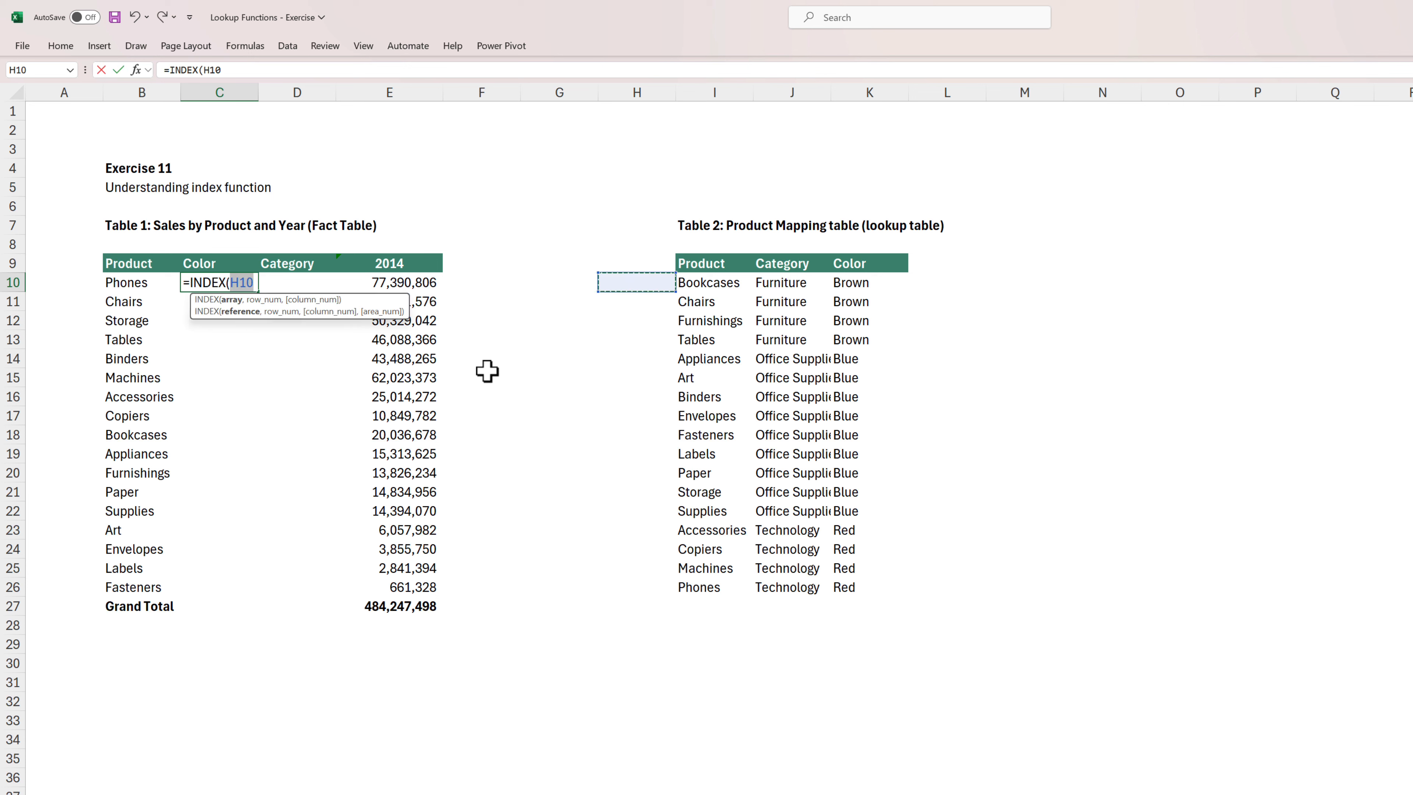
key("Right")
key("ctrl+shift+Right")
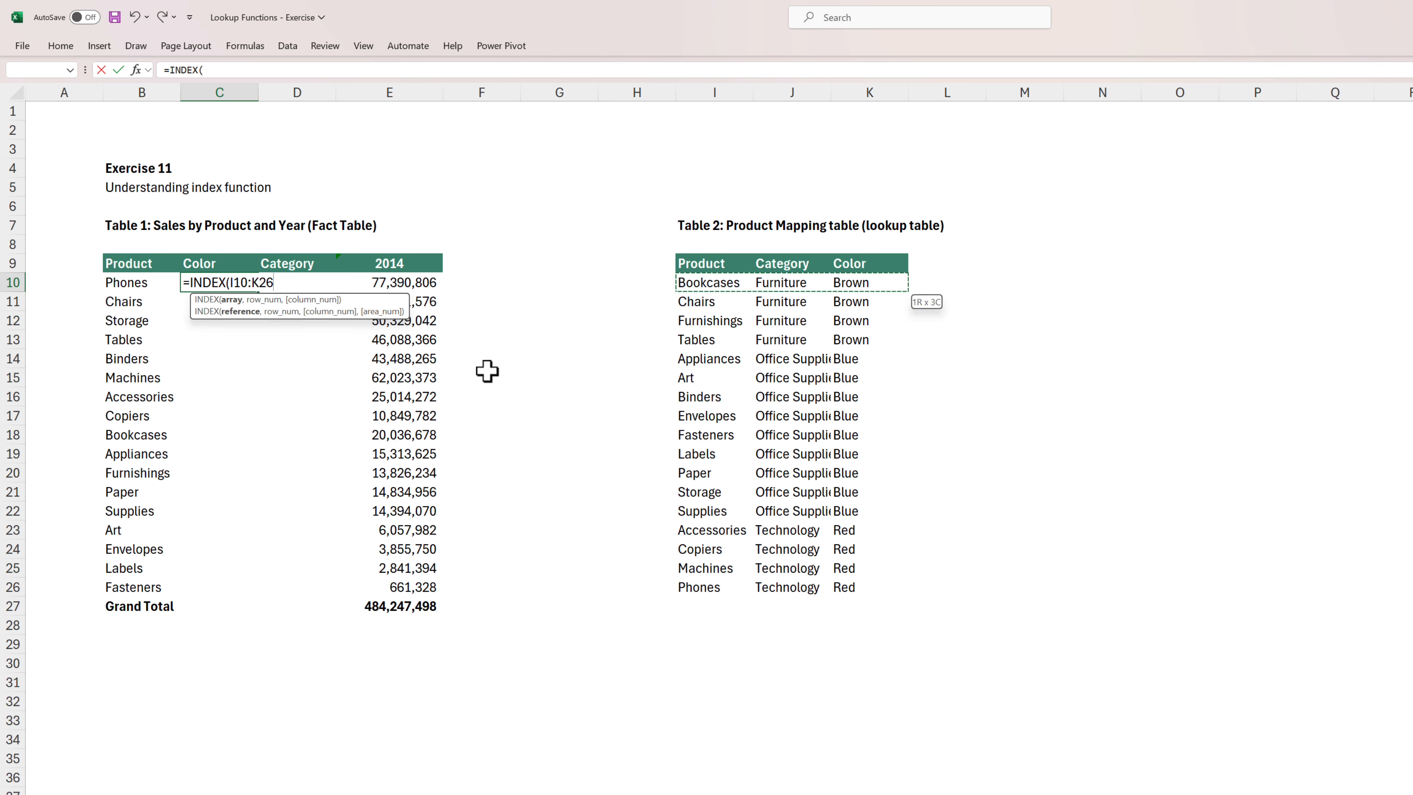
key("ctrl+shift+Down")
type(",")
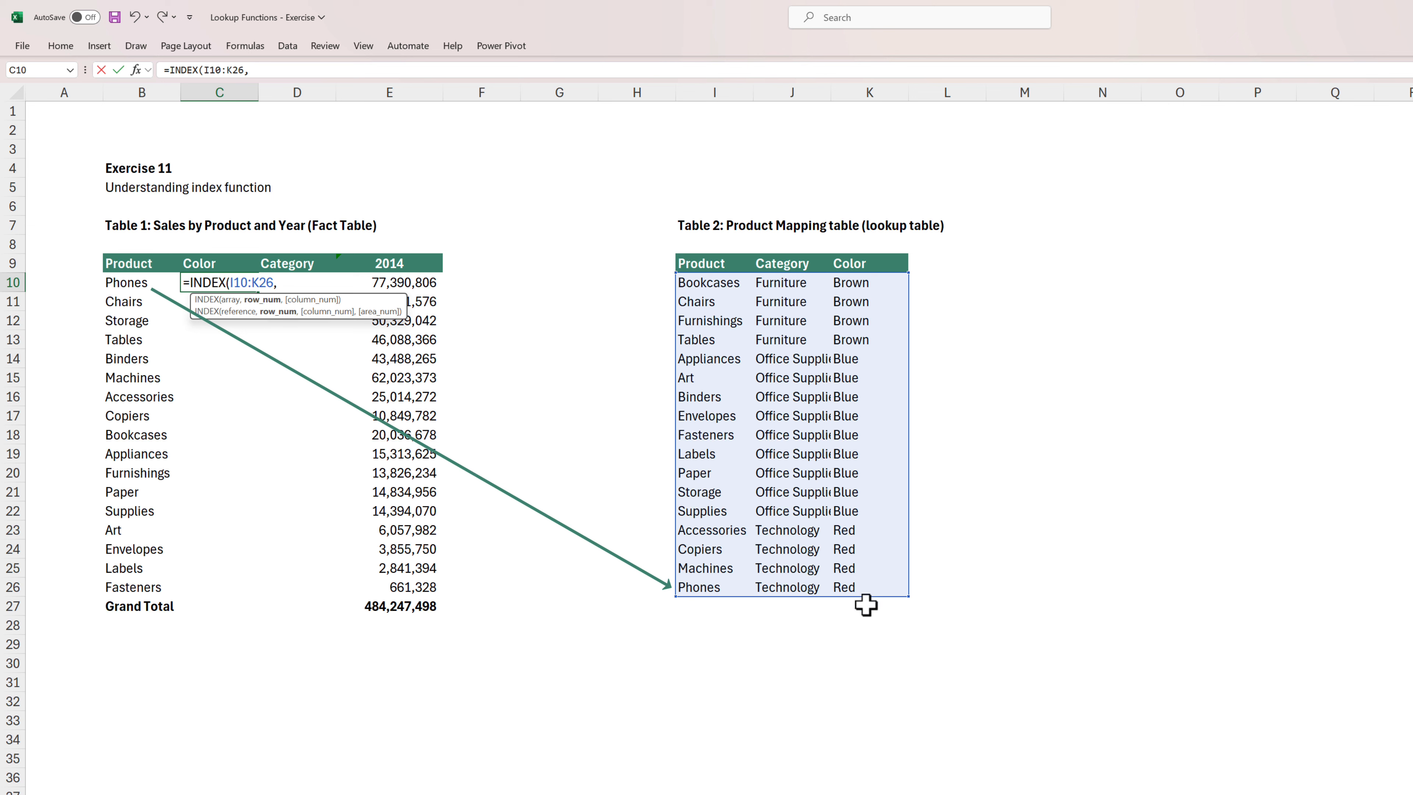
- Complete the INDEX formula in C10 with row number 17 and column number 2
type("17,")
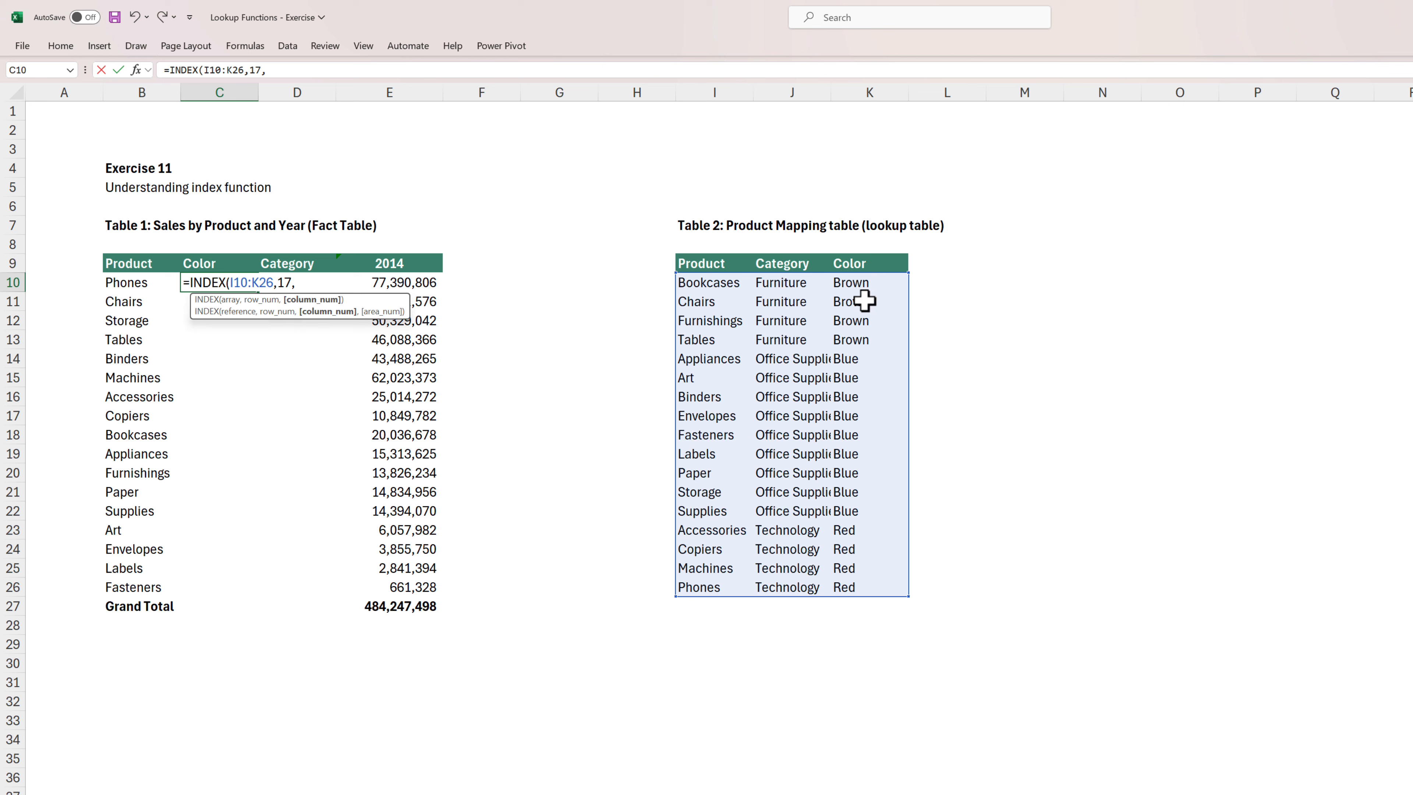
type("2)")
key("ctrl+Return")
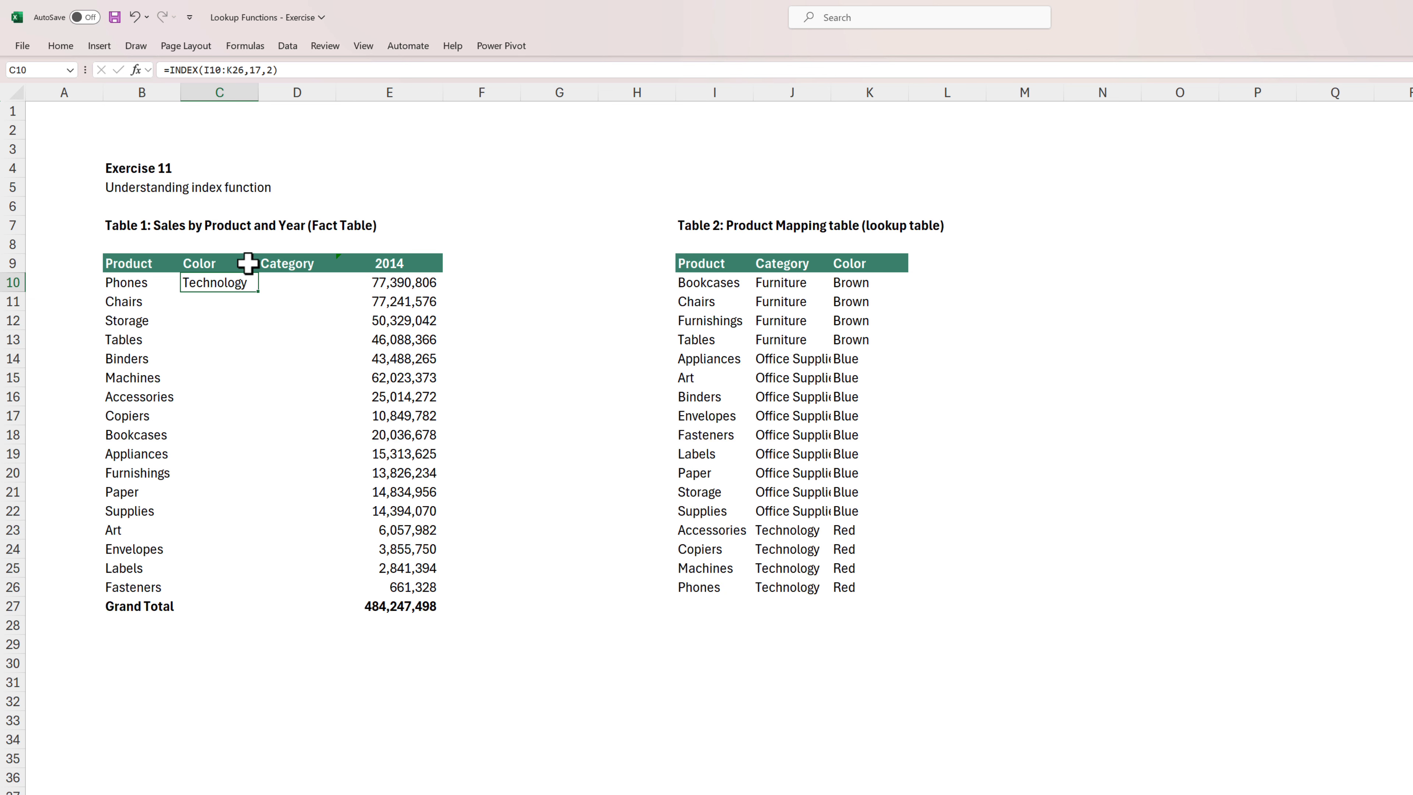
- Set the column number of the INDEX formula in C10 to 3
left_click(279, 70)
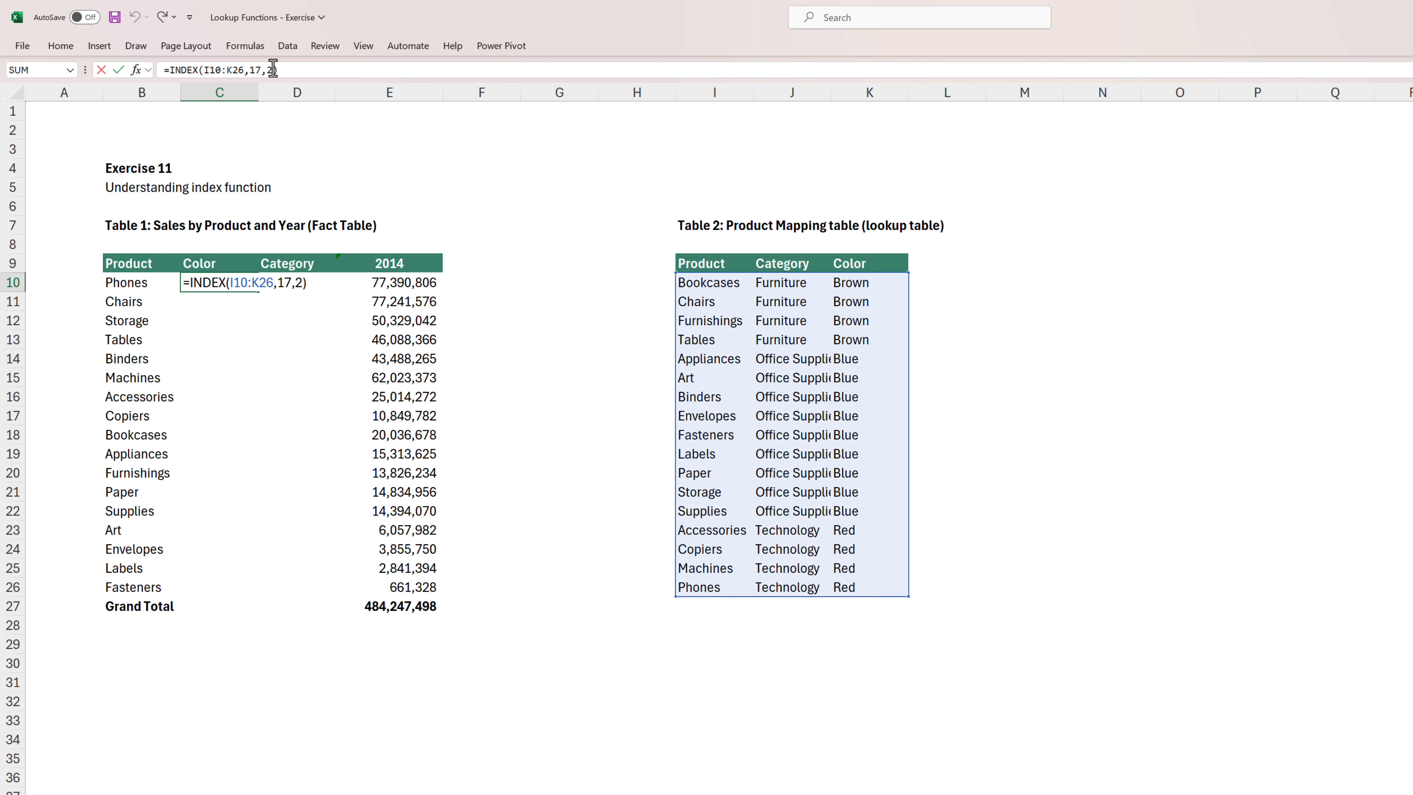
key("BackSpace")
type("3")
key("Return")
- Copy the INDEX formula text from C10 into D10 and set its column number to 2
key("Up")
key("F2")
key("shift+Home")
key("ctrl+c")
key("Escape")
key("Right")
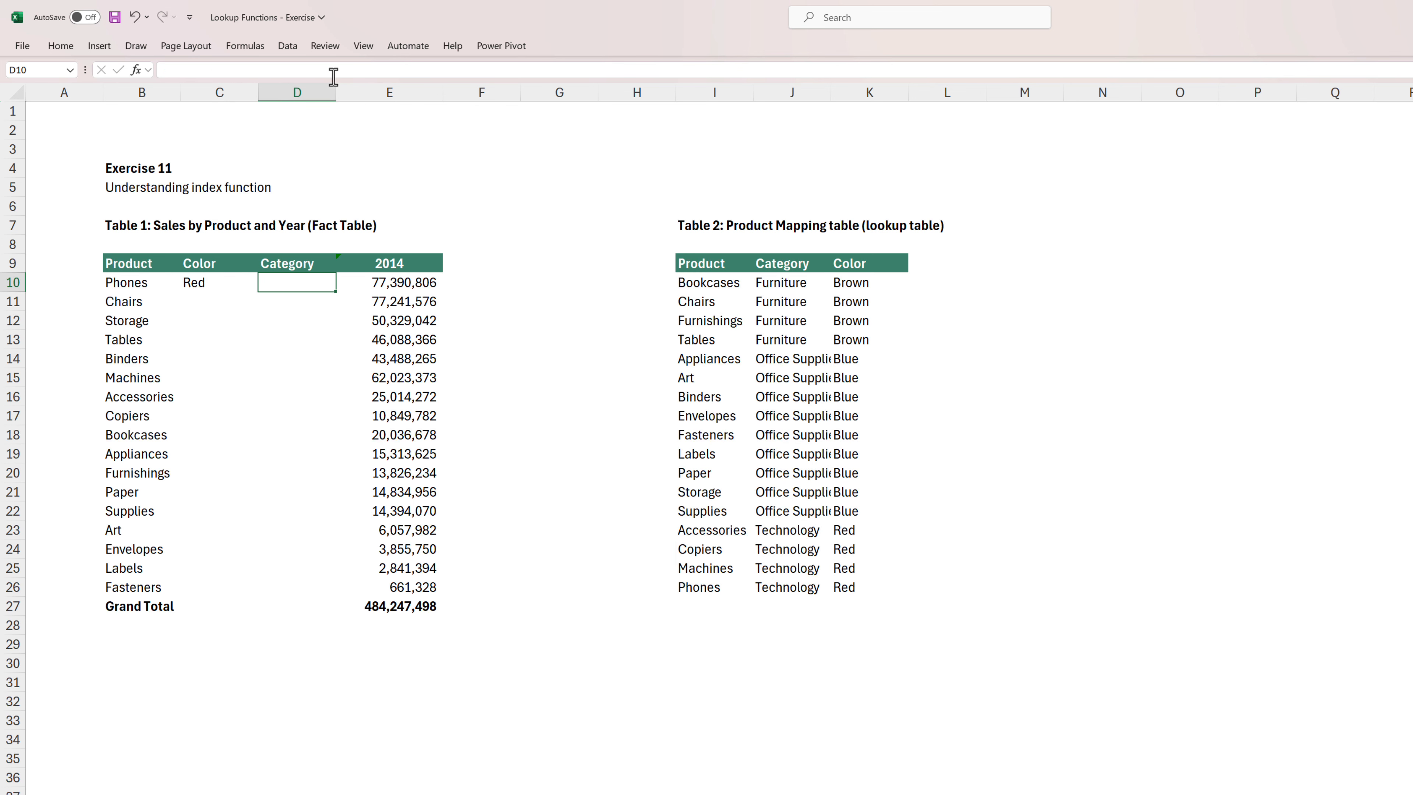
key("ctrl+v")
key("Left")
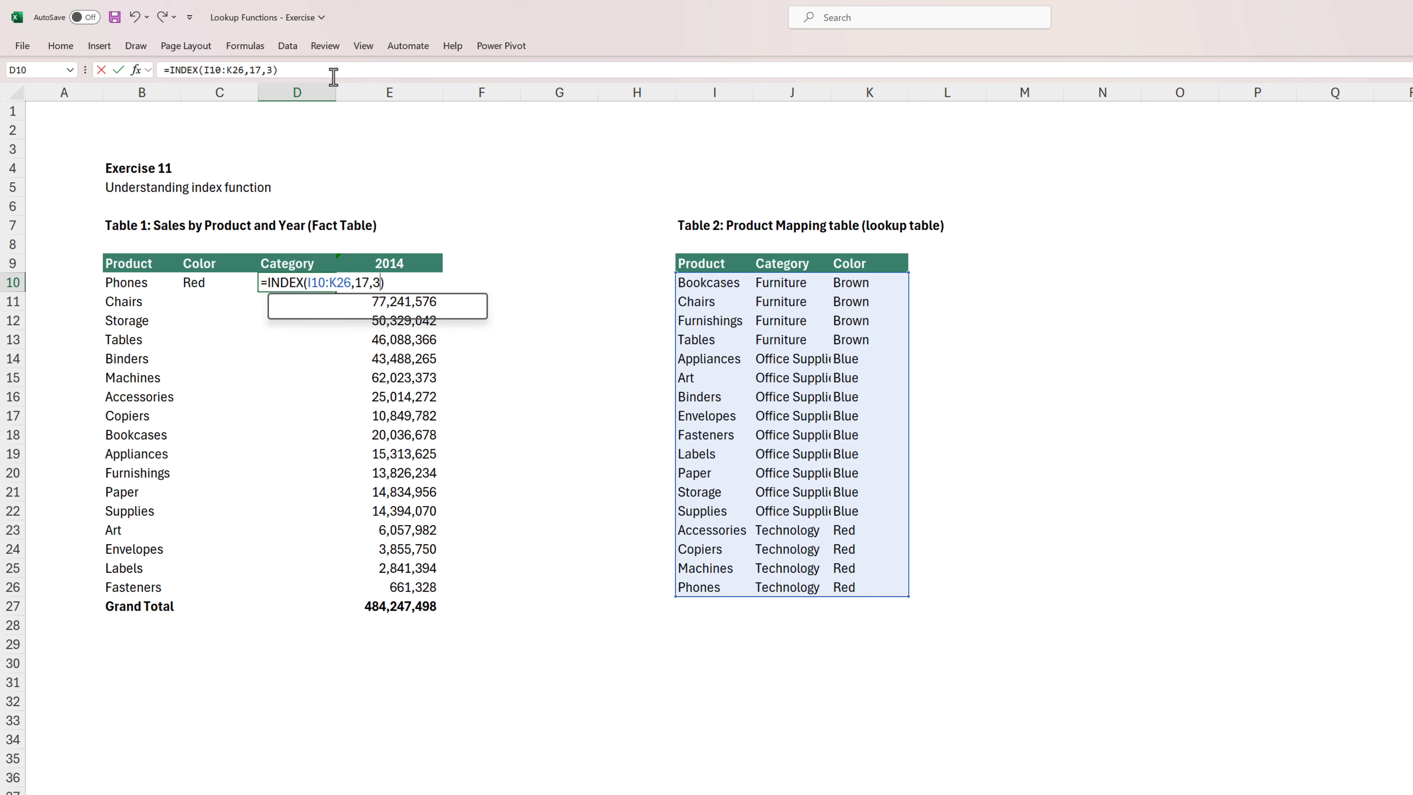
key("shift+Left")
key("Return")
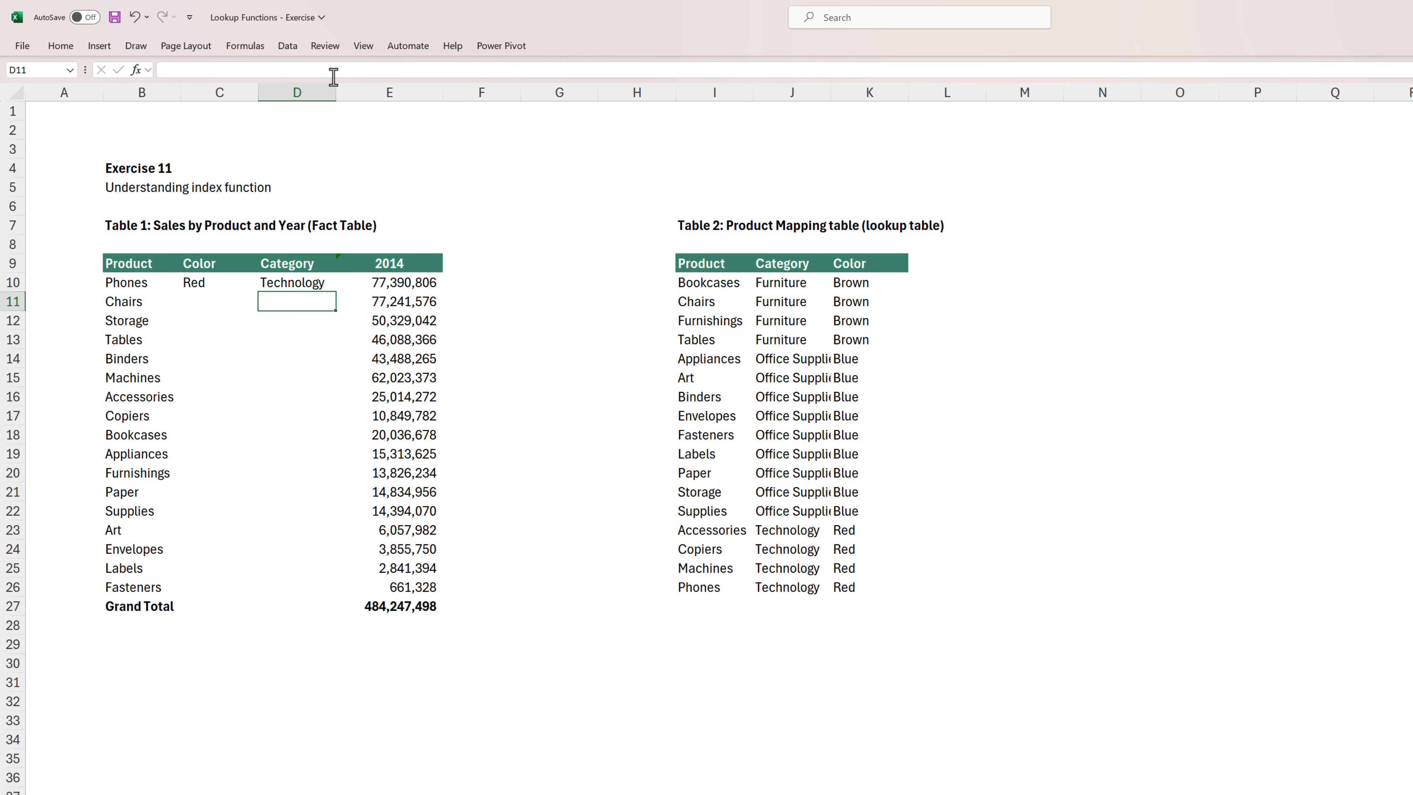
key("Up")
key("Left")
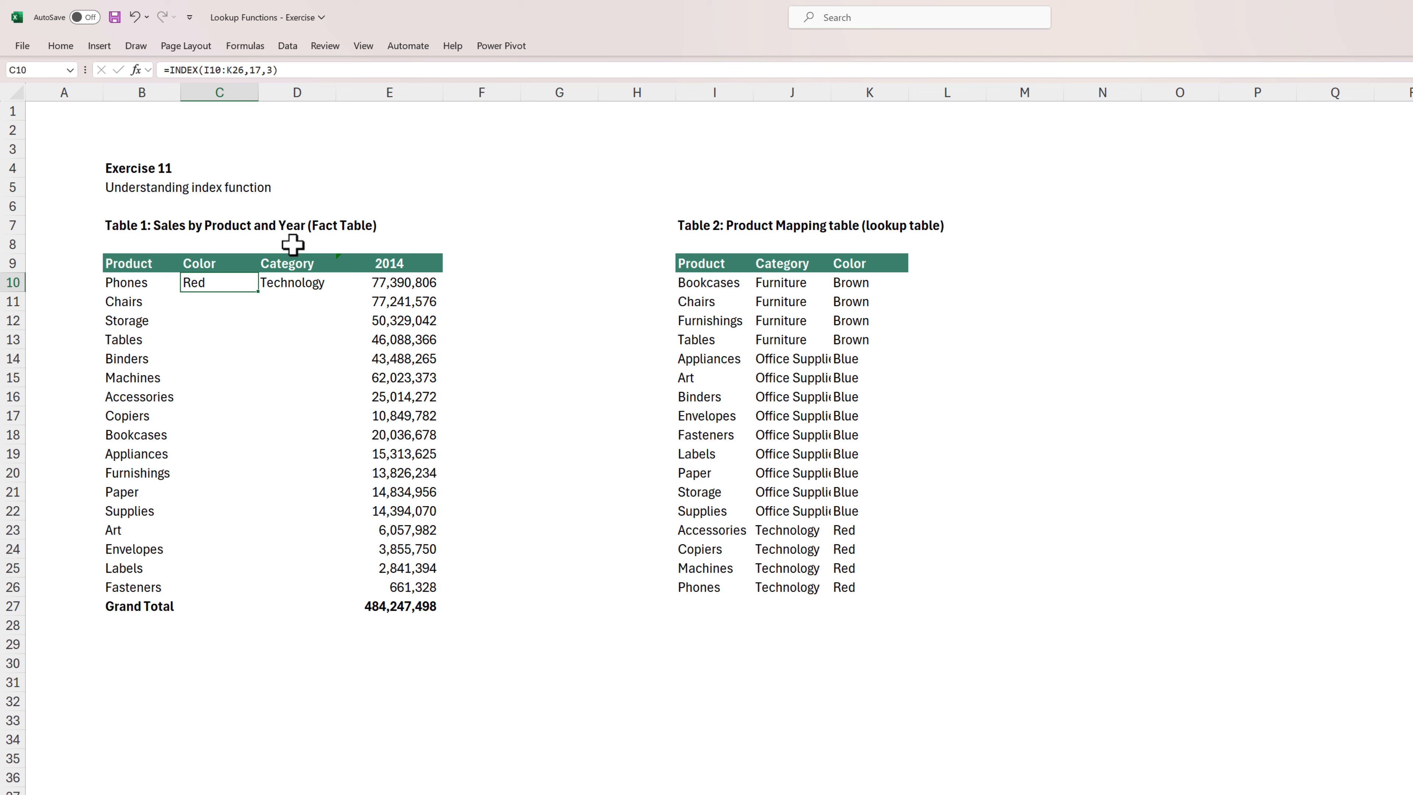
left_click(294, 278)
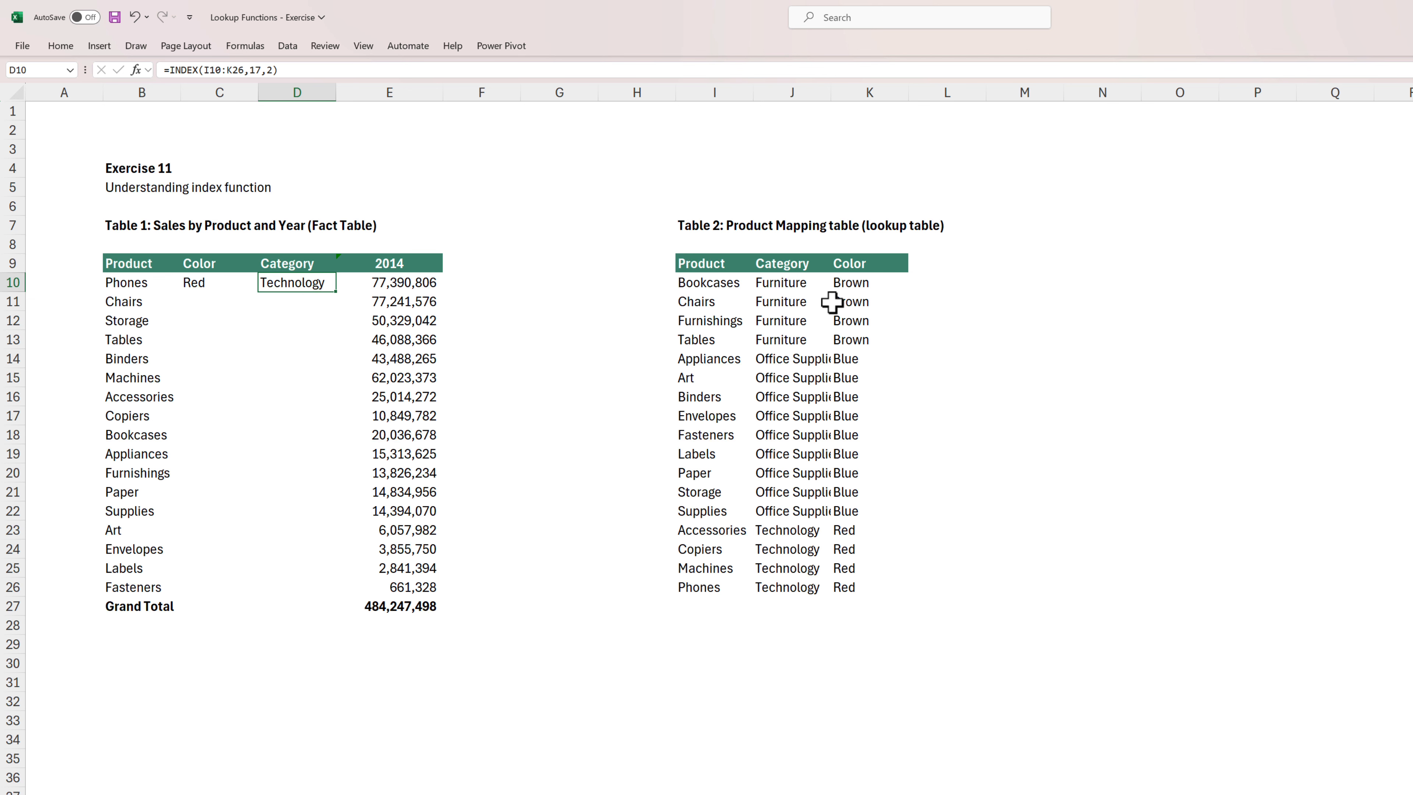
- In C10's INDEX formula, replace the row number 17 with a MATCH function that looks up B10
left_click(208, 280)
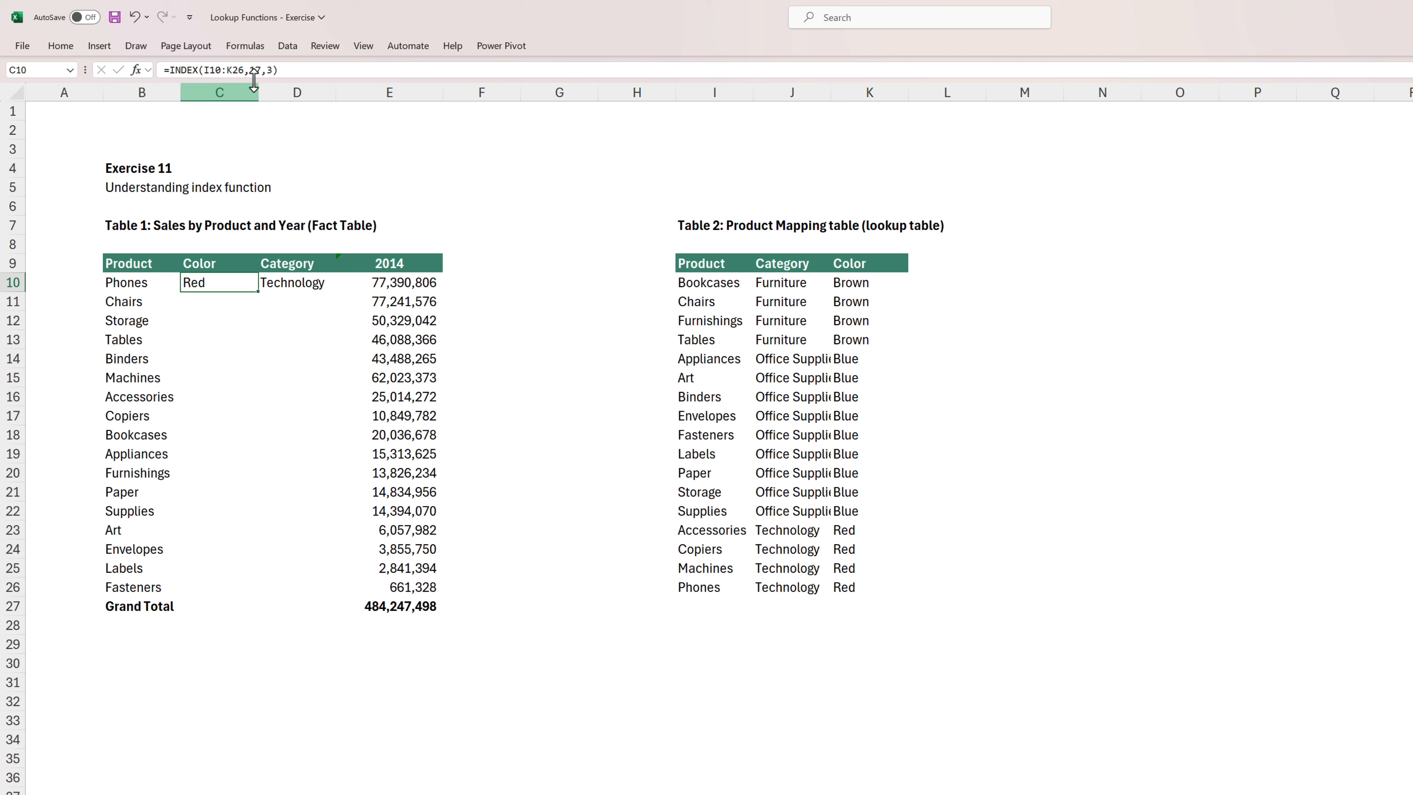
left_click(280, 69)
double_click(255, 70)
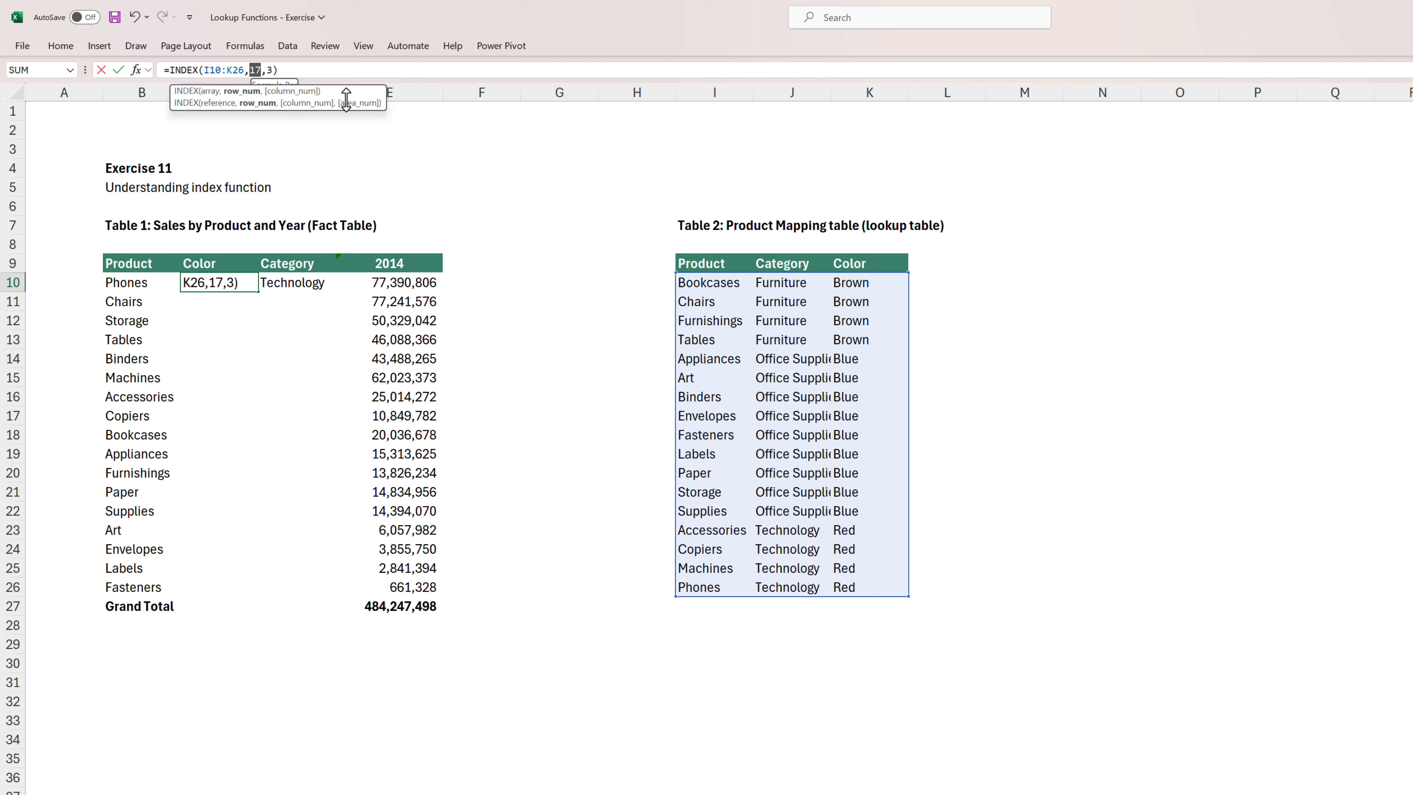
key("BackSpace")
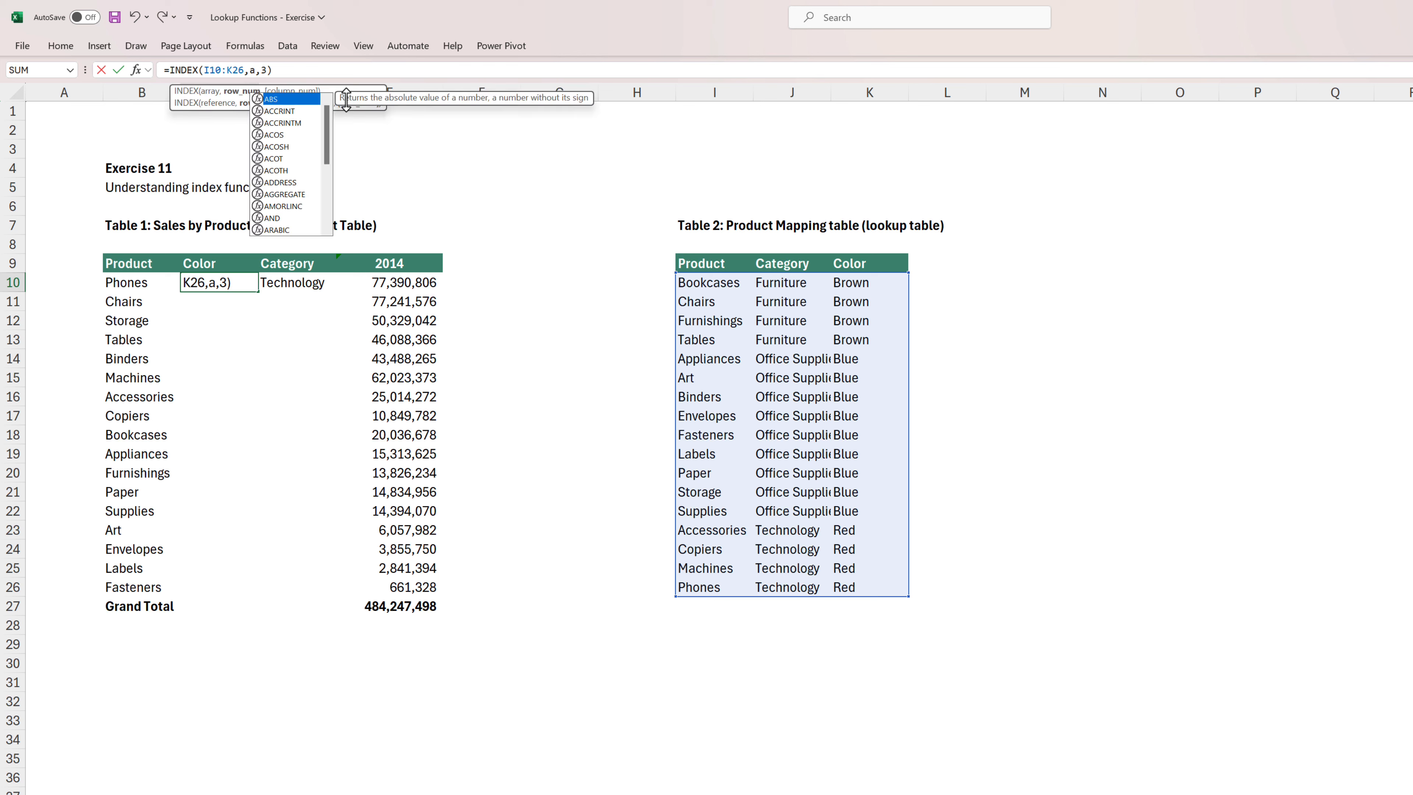
type("match")
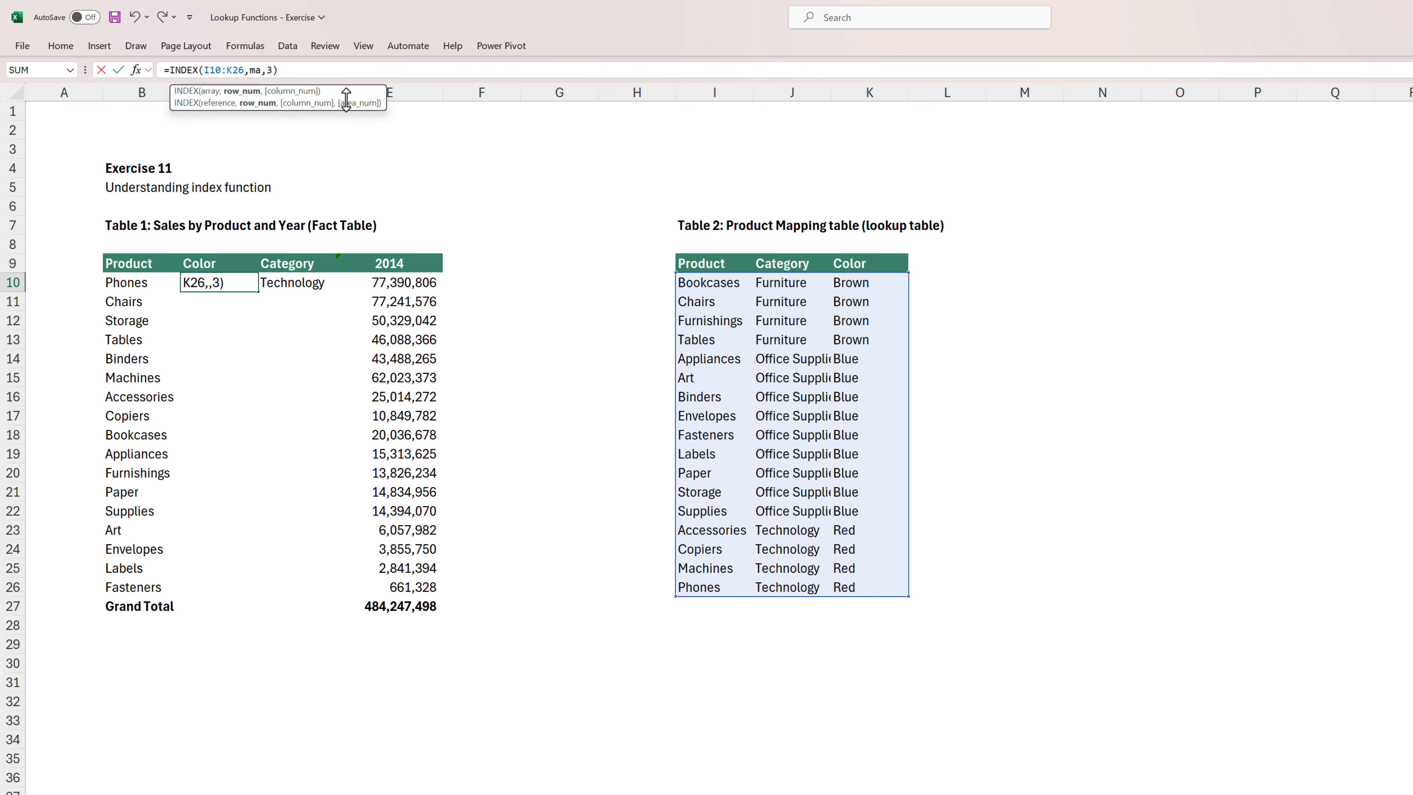
key("Tab")
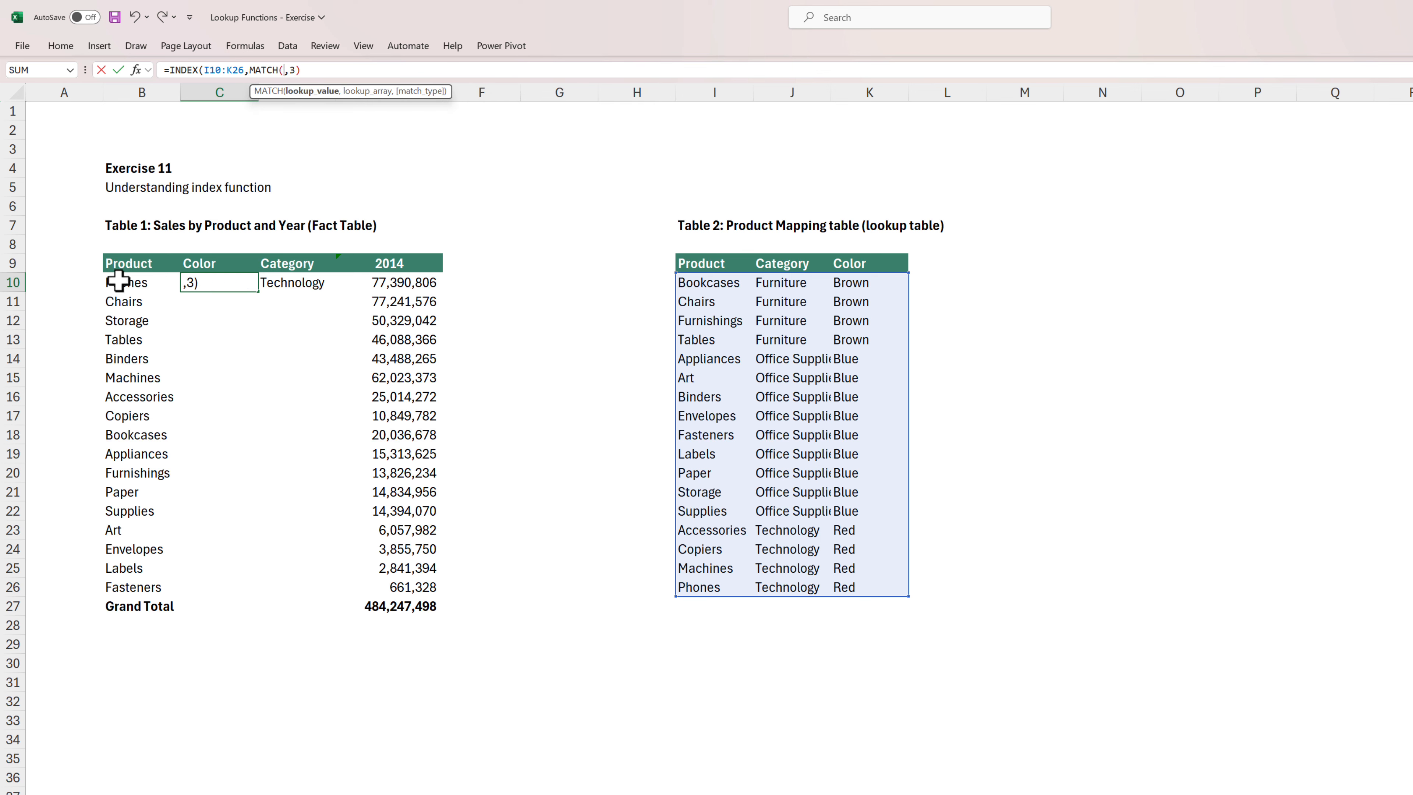
left_click(171, 285)
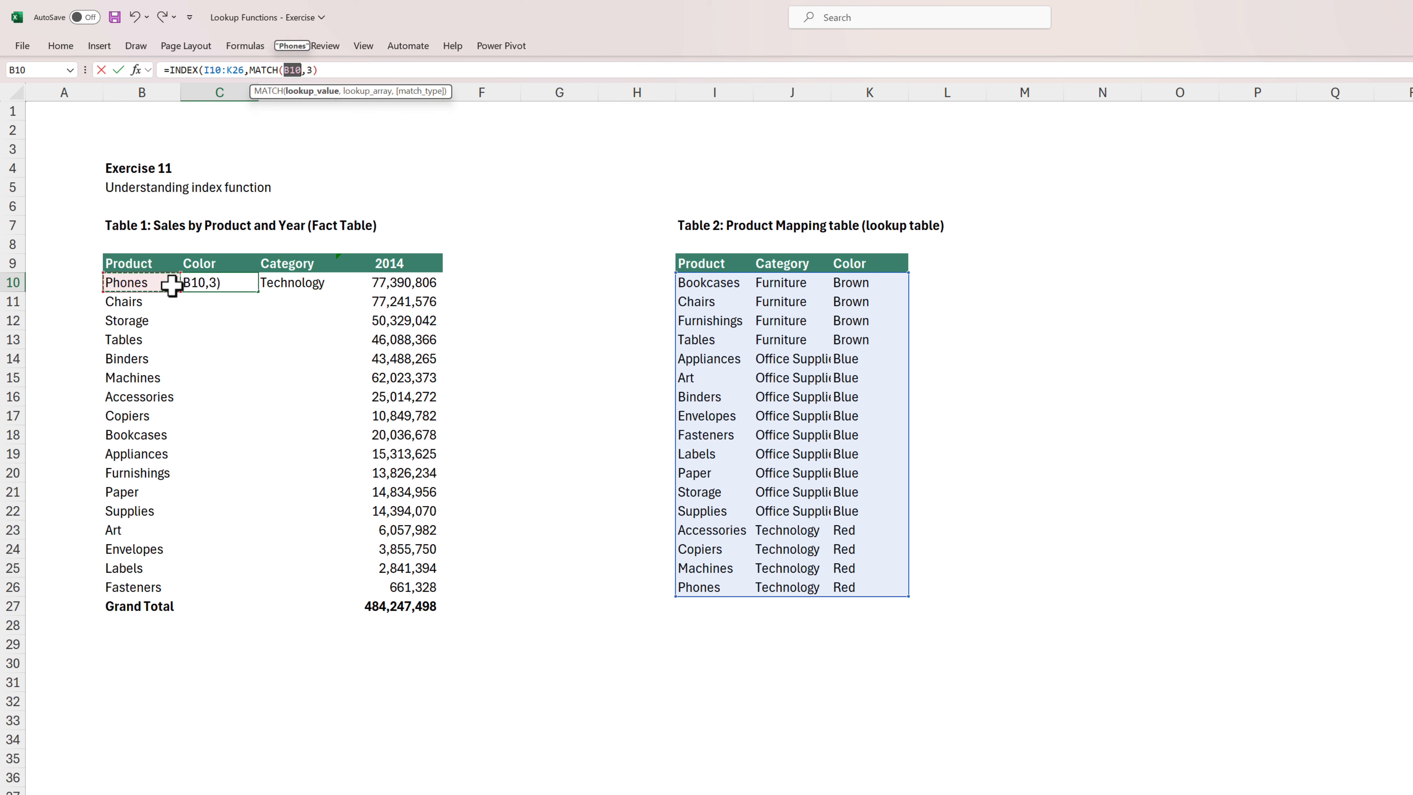
- Complete the MATCH in C10 with the absolute lookup array $I$10:$I$26 and match type 0
type(",")
left_click_drag(696, 279, 719, 585)
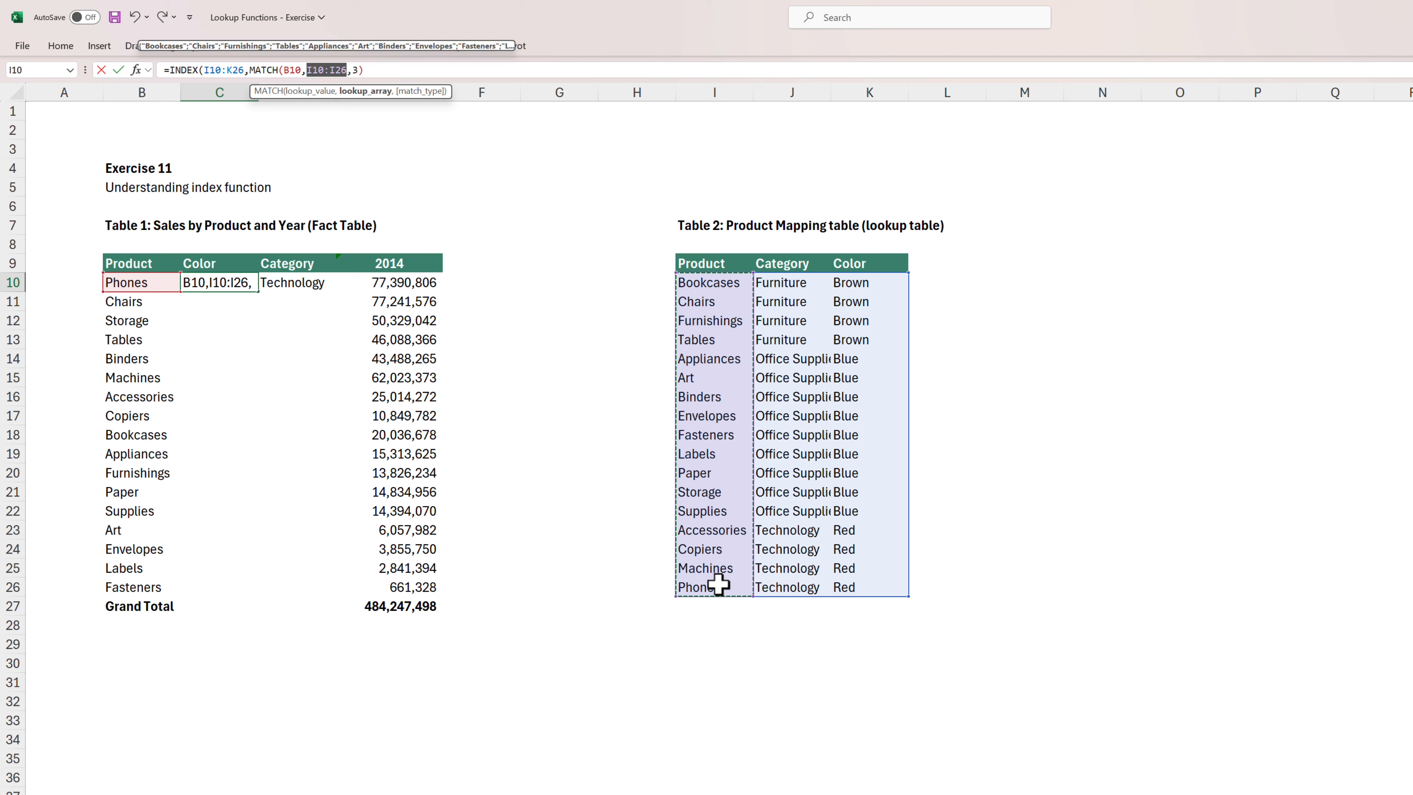
key("F4")
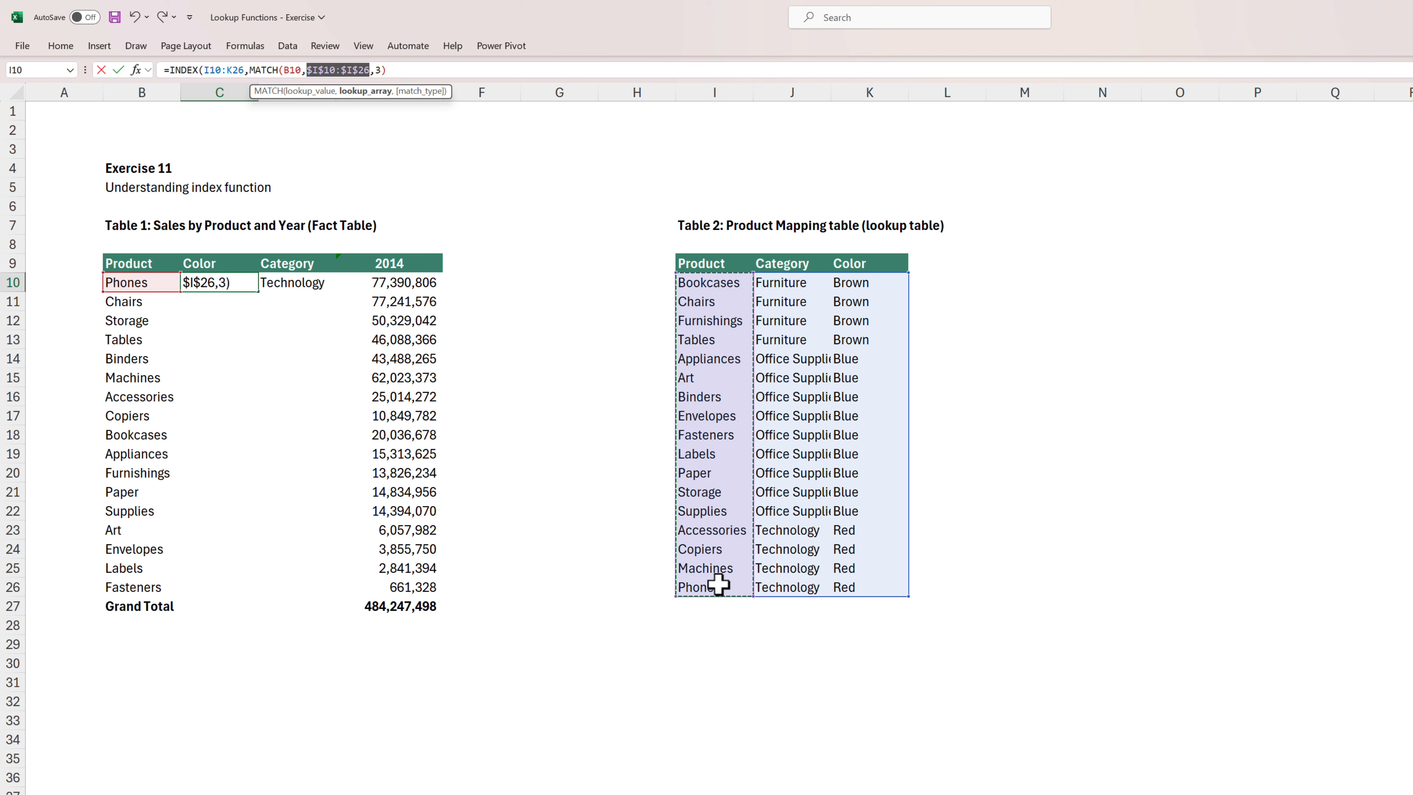
type(",")
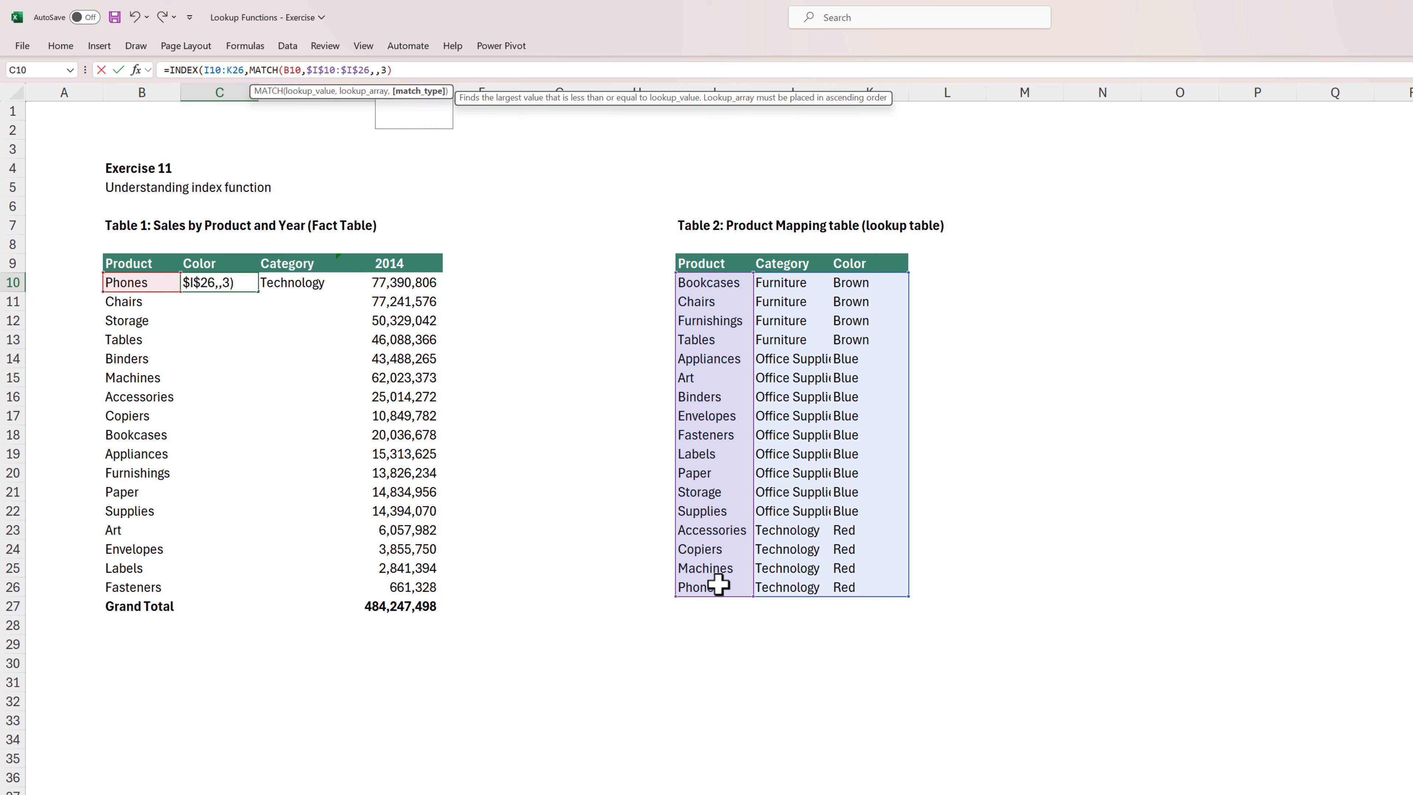
type("0)")
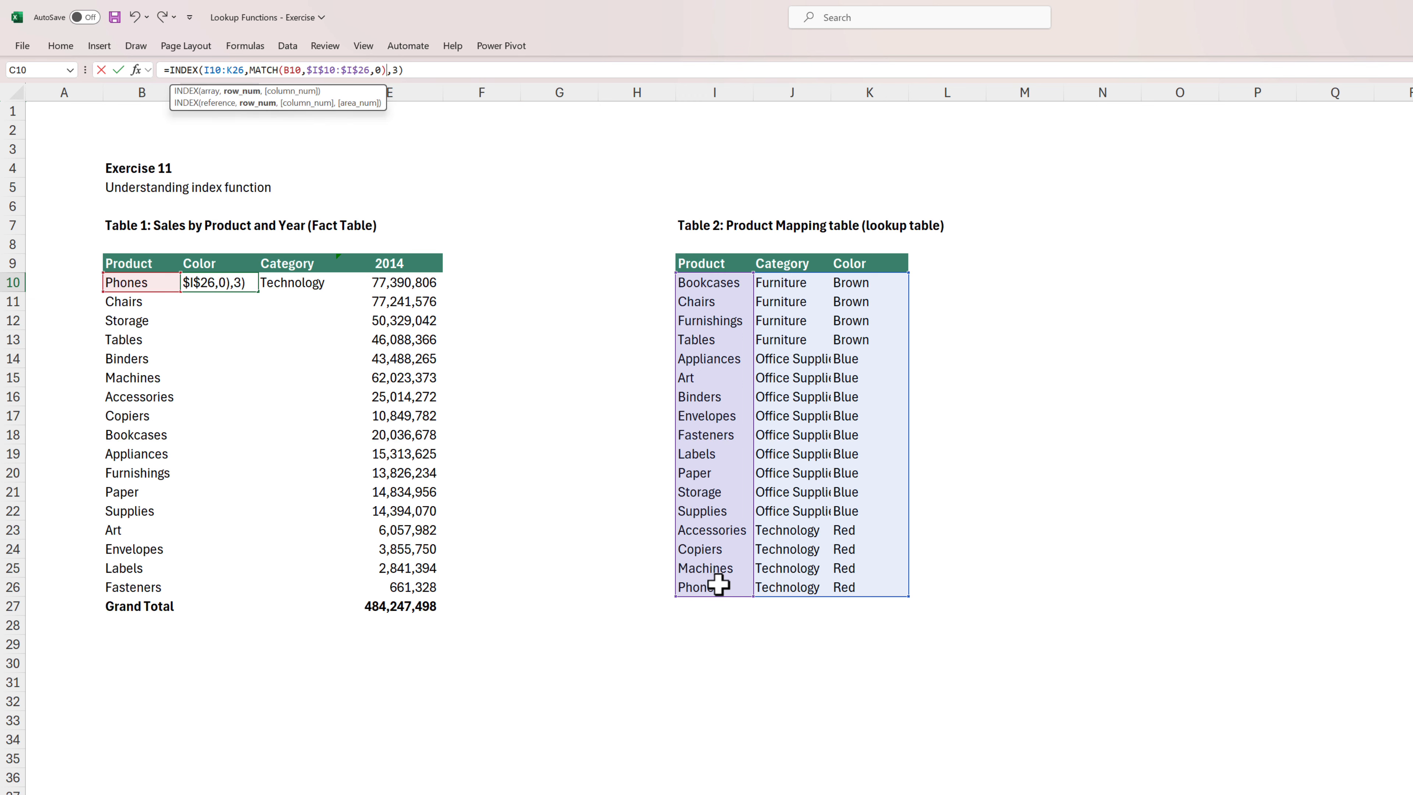
key("ctrl+Return")
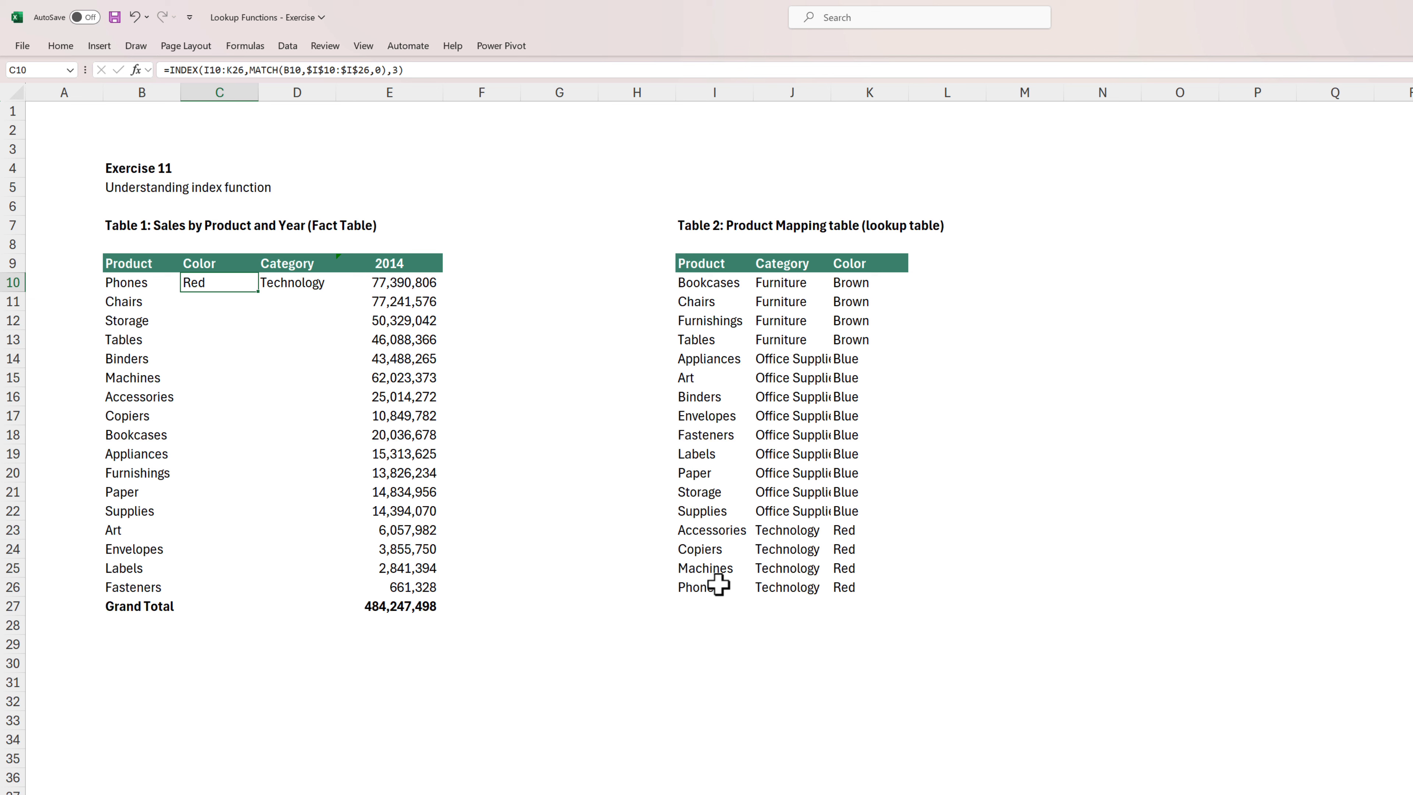
- Replace the column number in C10's INDEX formula with MATCH(C9,$I$9:$K$9,0)
key("F2")
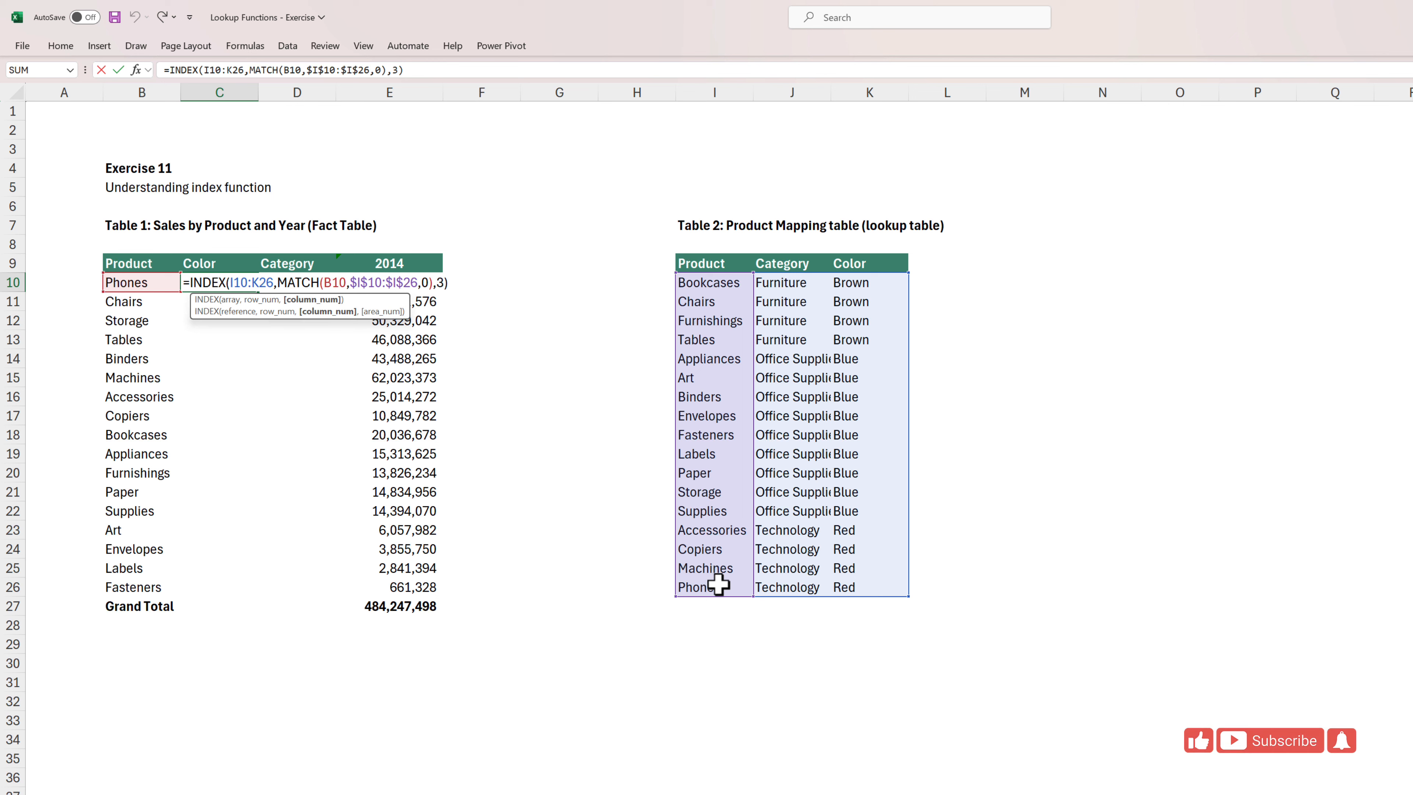
key("Left")
key("BackSpace")
type("m")
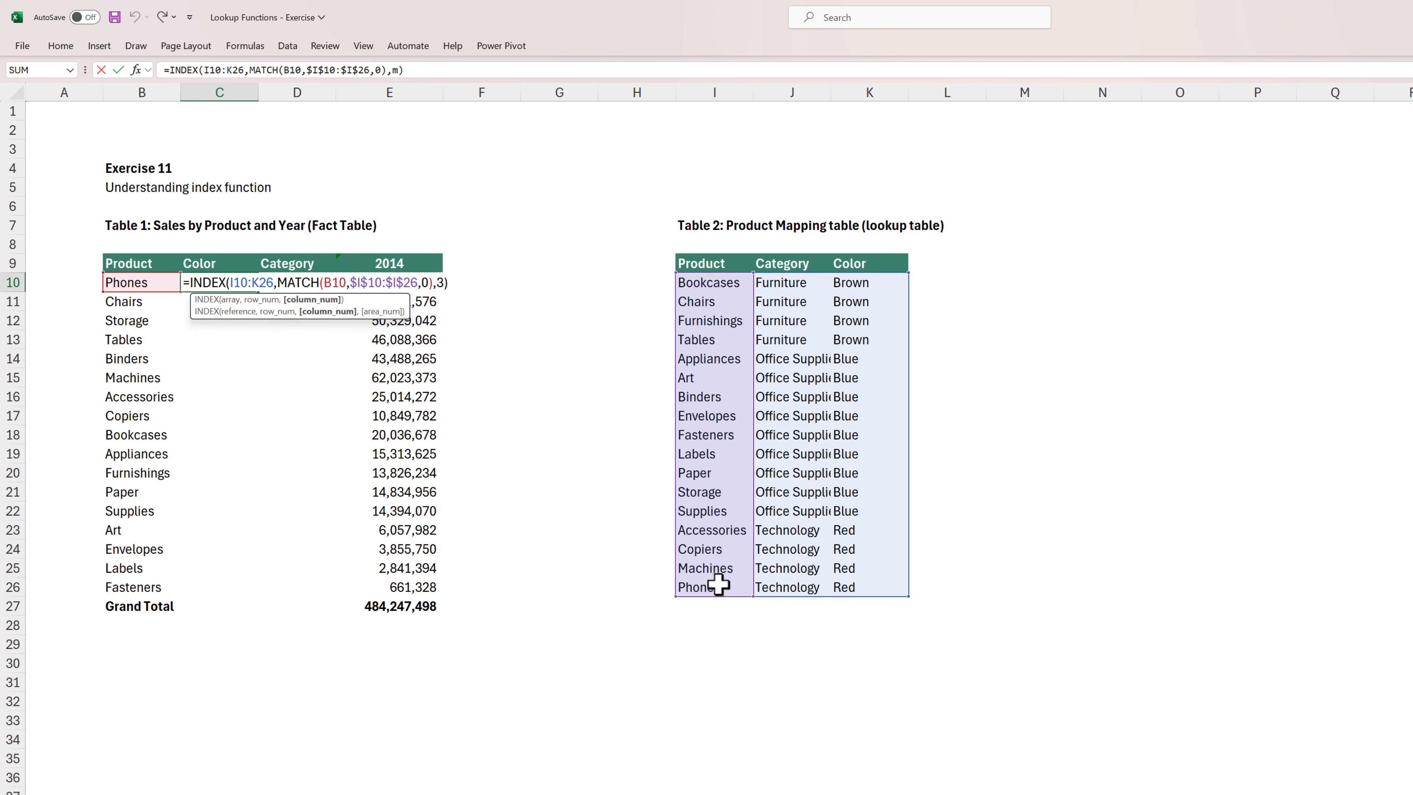
type("atch")
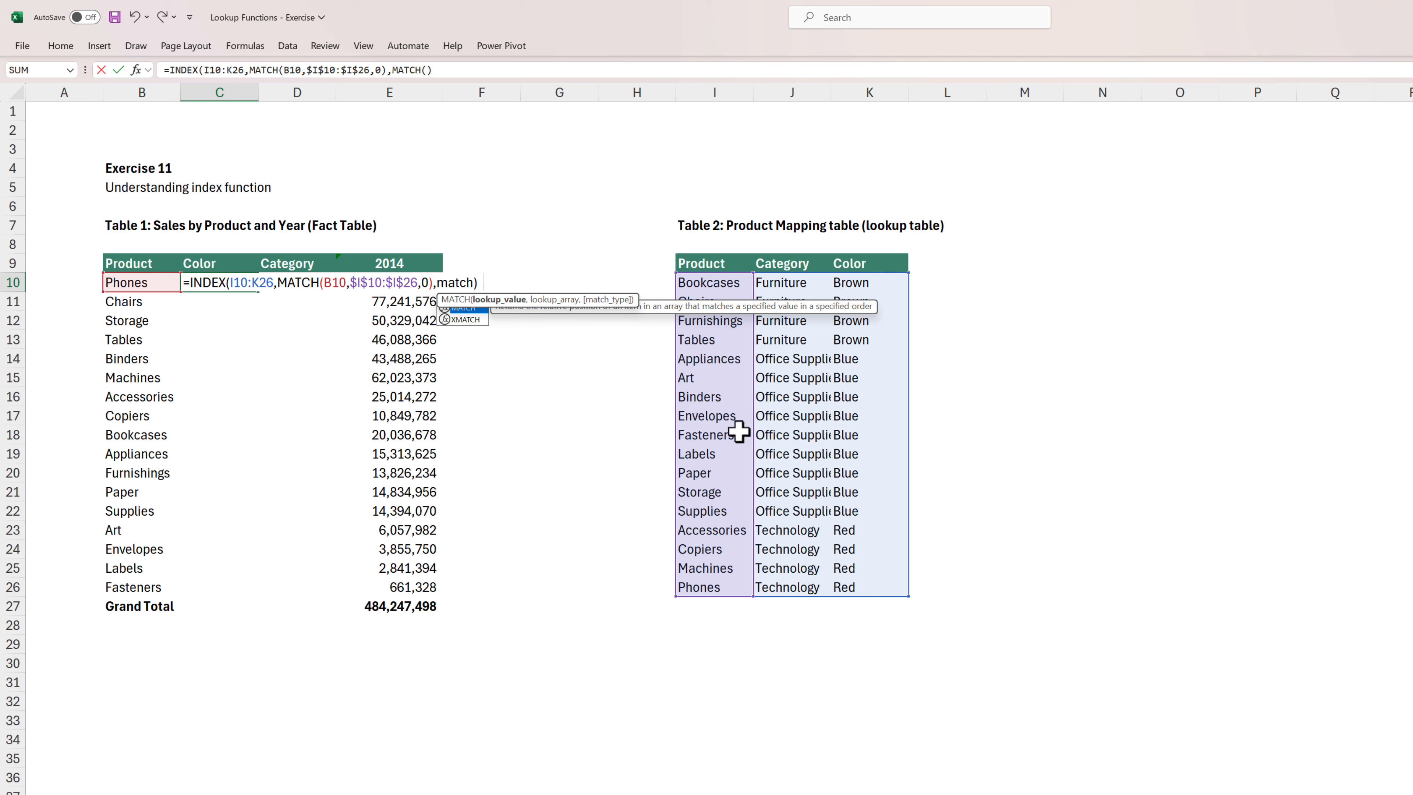
left_click(202, 266)
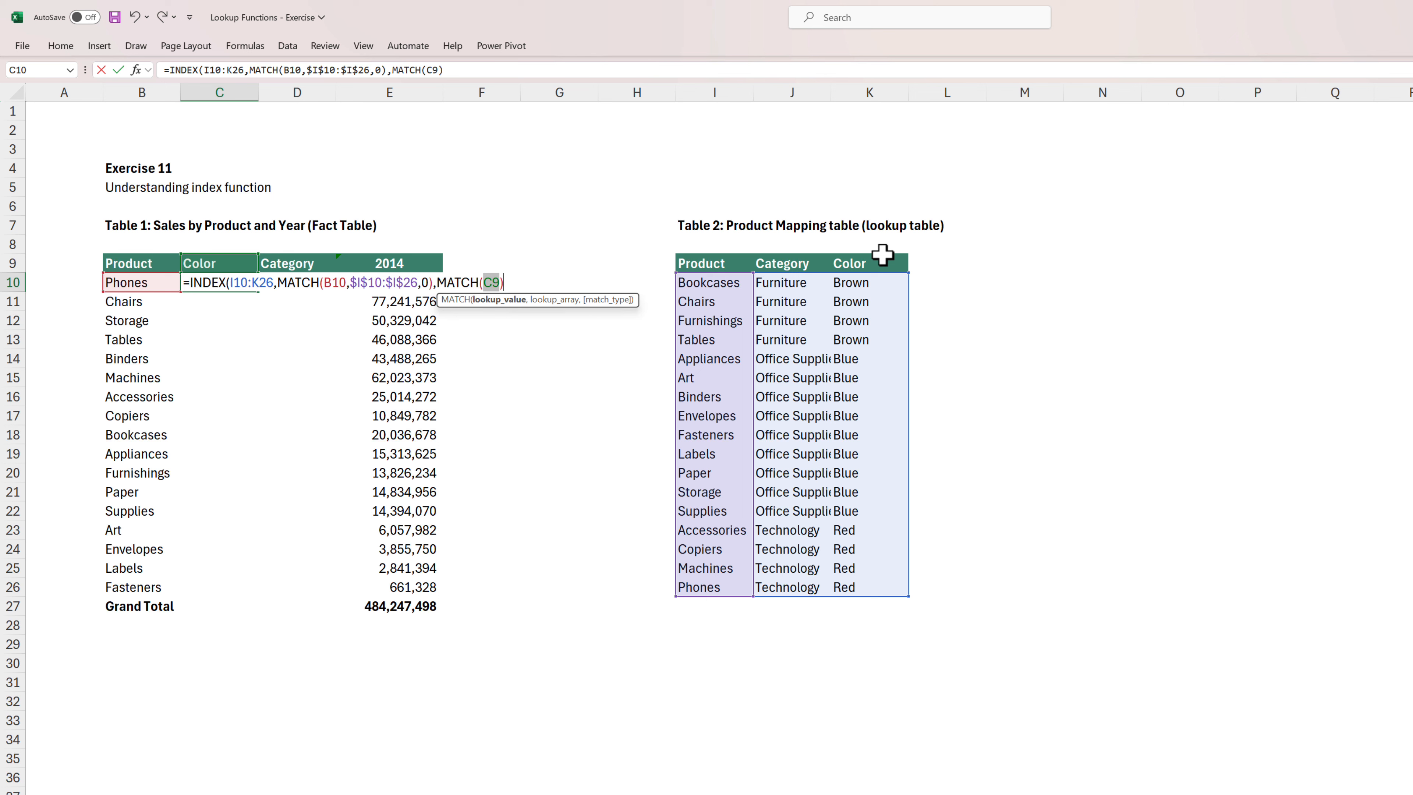
type(",")
left_click_drag(715, 263, 883, 255)
type(",0))")
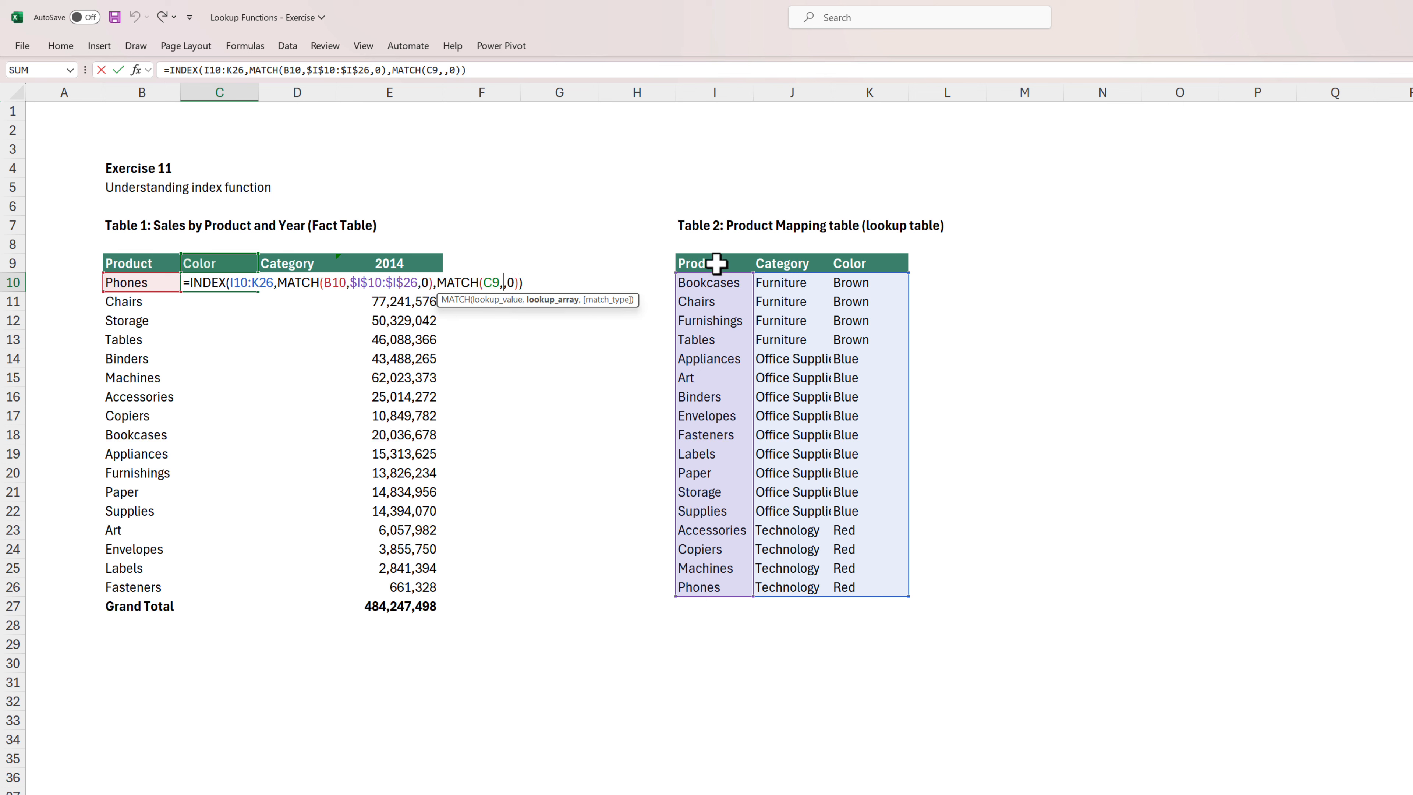
left_click_drag(716, 263, 858, 262)
key("F4")
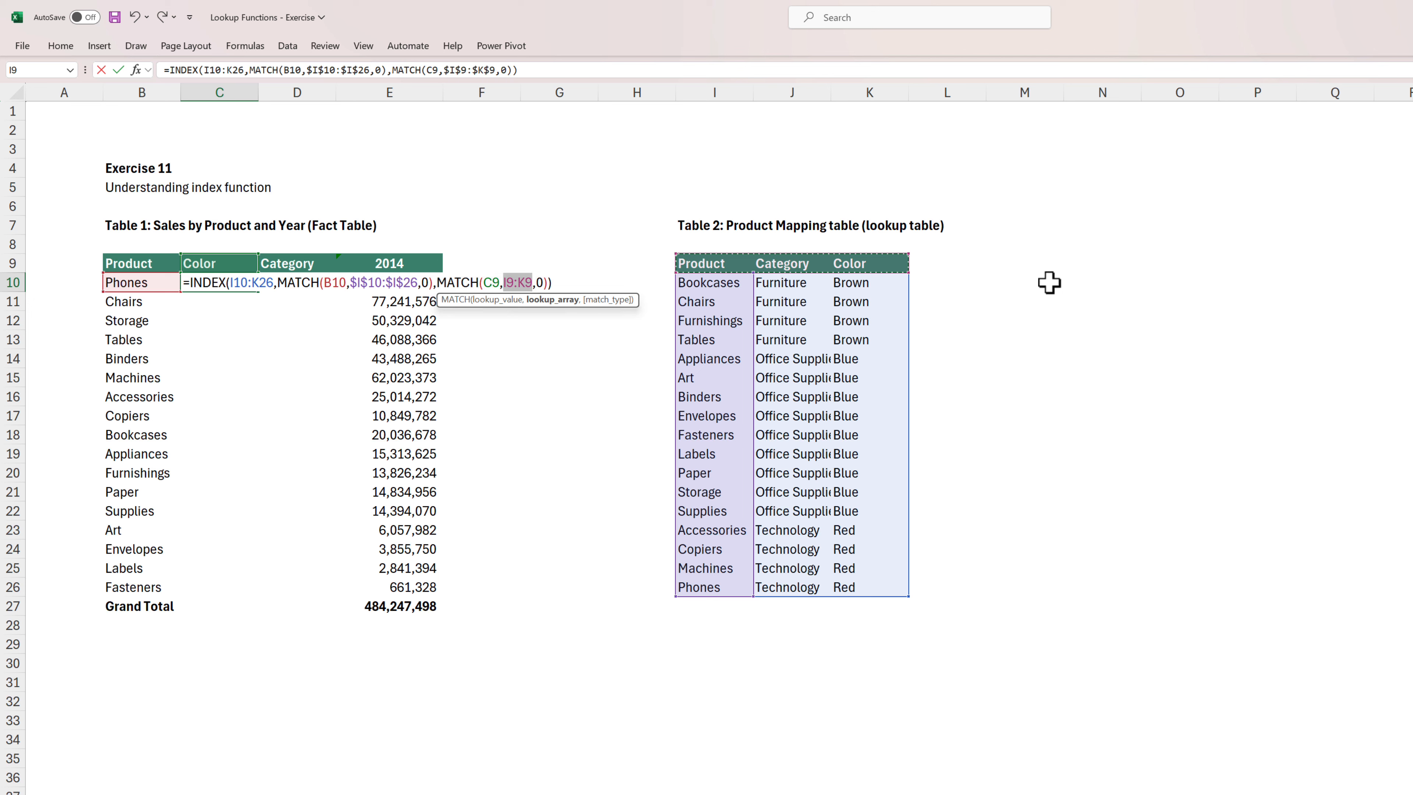
key("ctrl+Return")
- Lock the references in C10's formula as $I$10:$K$26 for the array, $B10 for the product and C$9 for the header
key("F2")
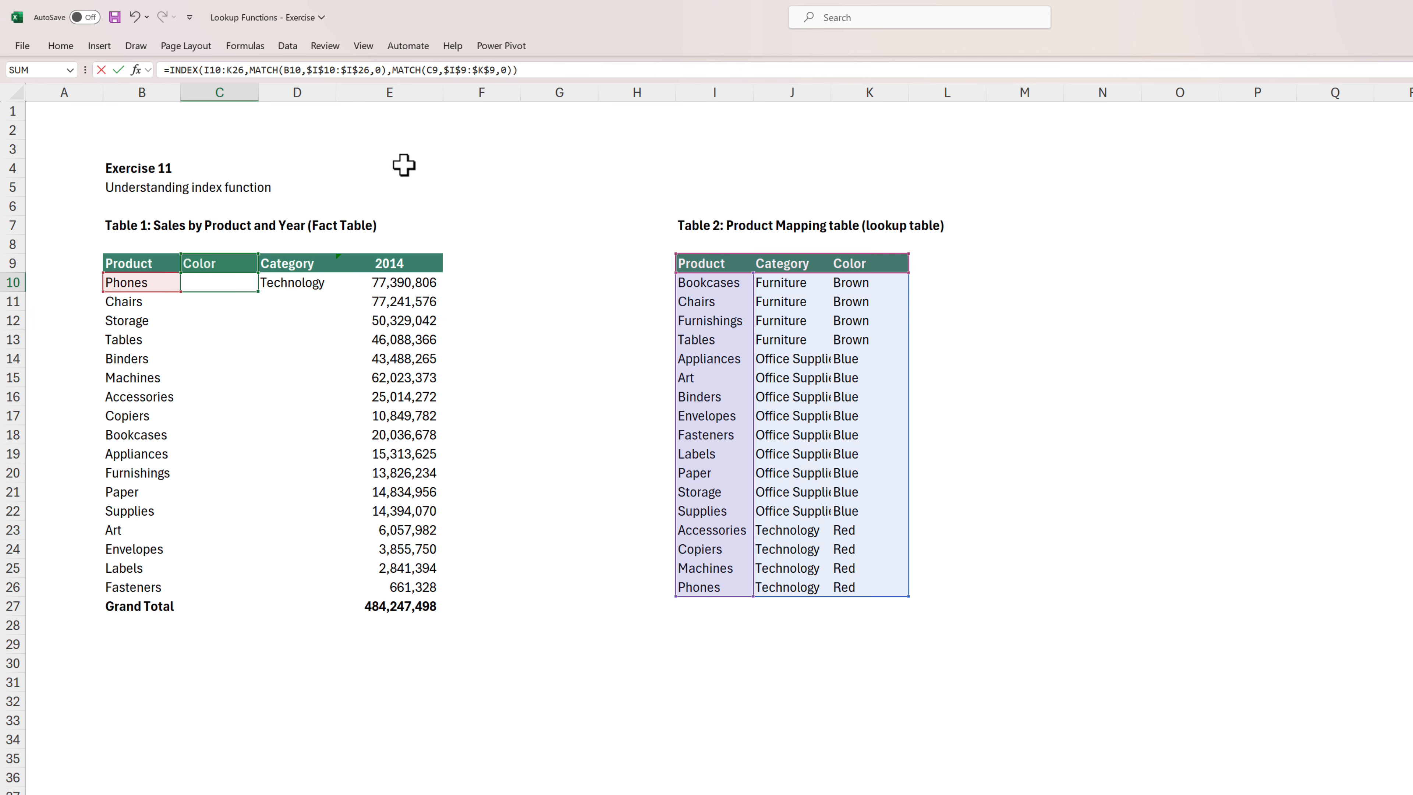
left_click(215, 71)
key("F4")
left_click_drag(239, 70, 244, 71)
key("F4")
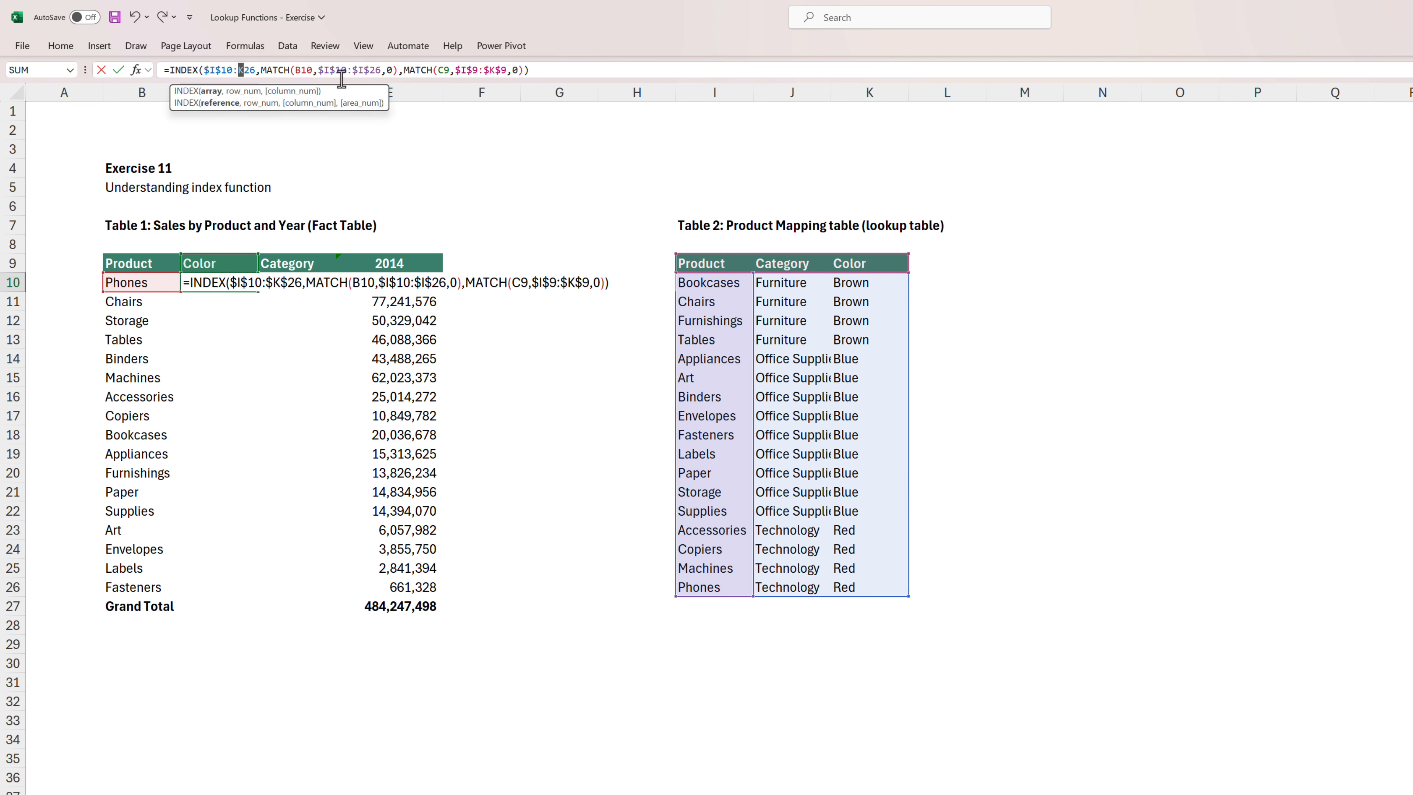
left_click(372, 71)
key("F4")
key("F4")
key("F4")
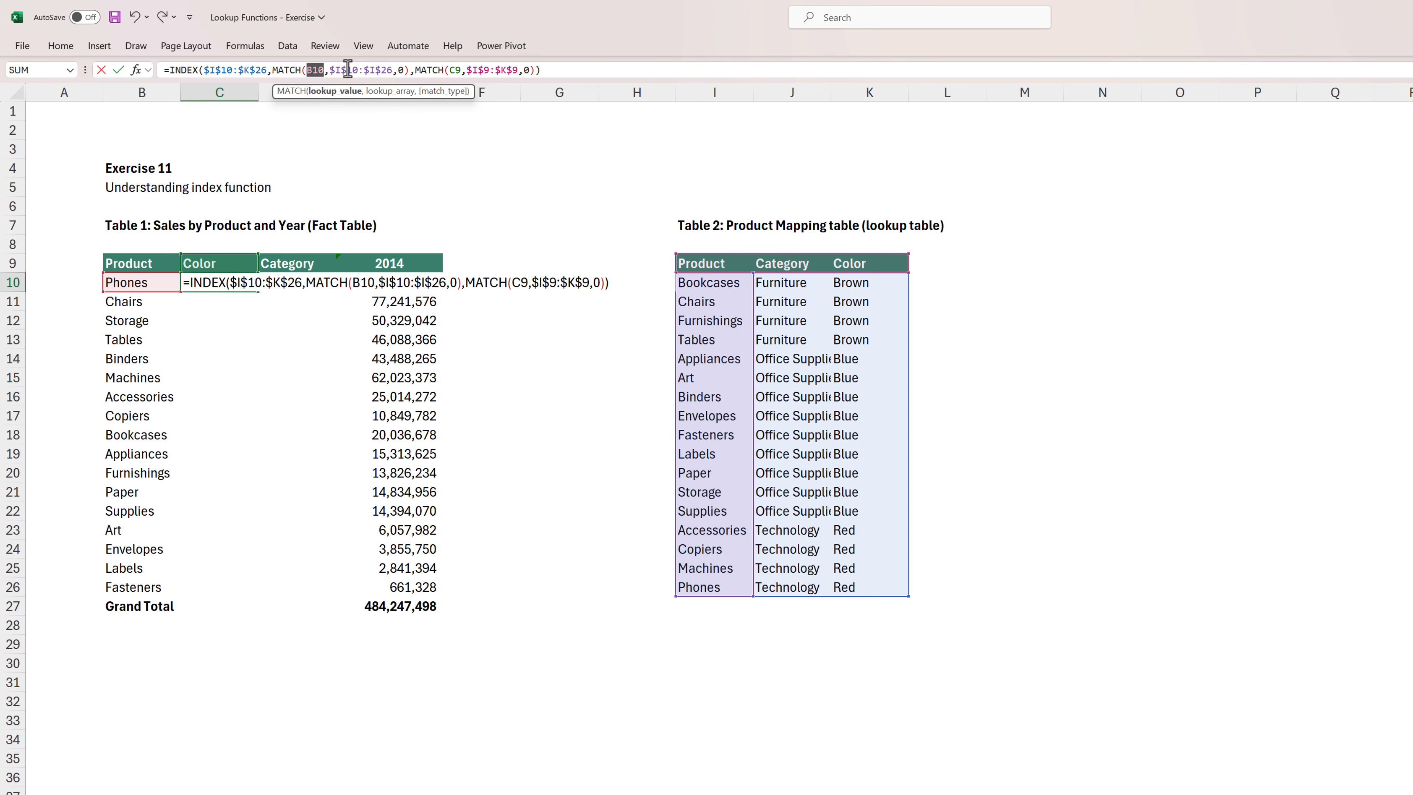
left_click(457, 70)
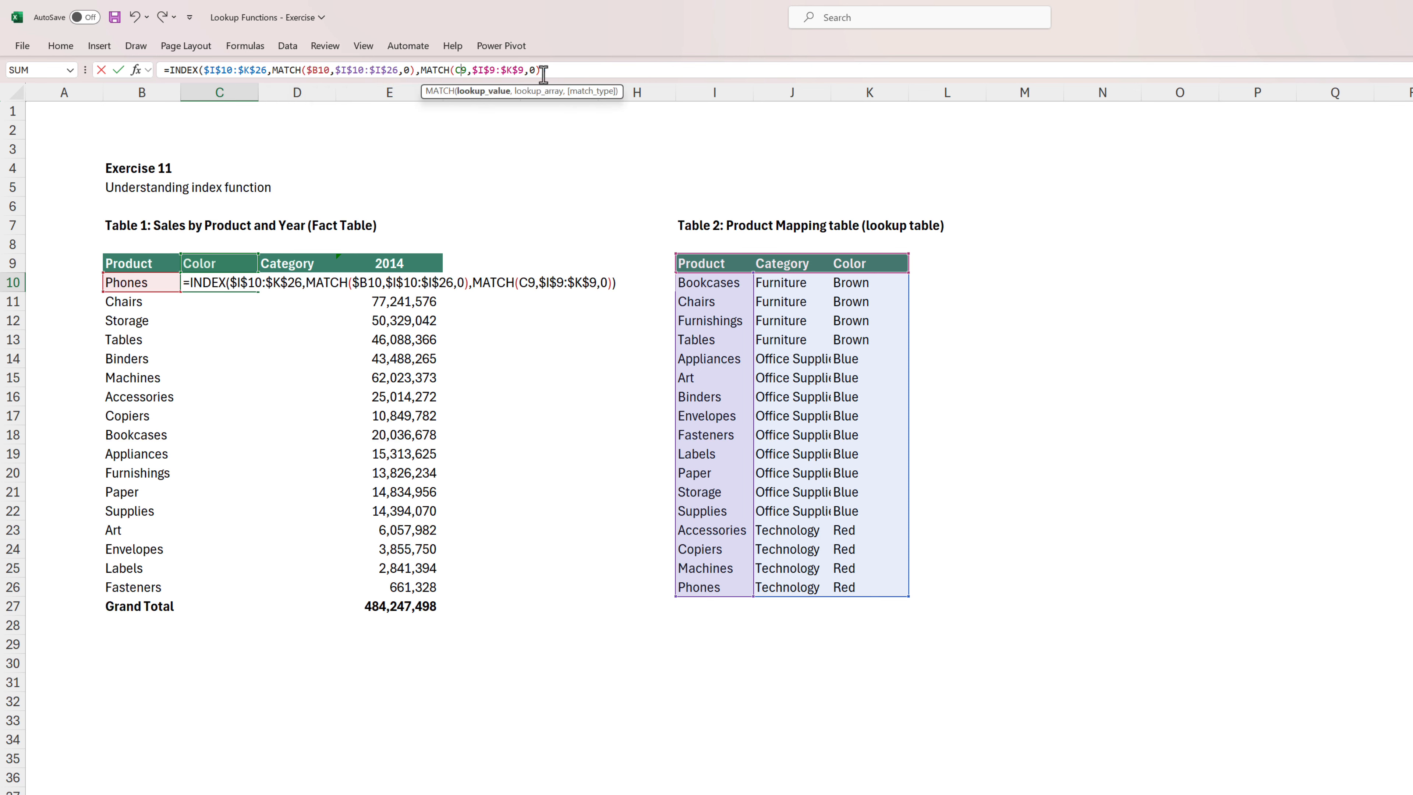
key("F4")
key("F4")
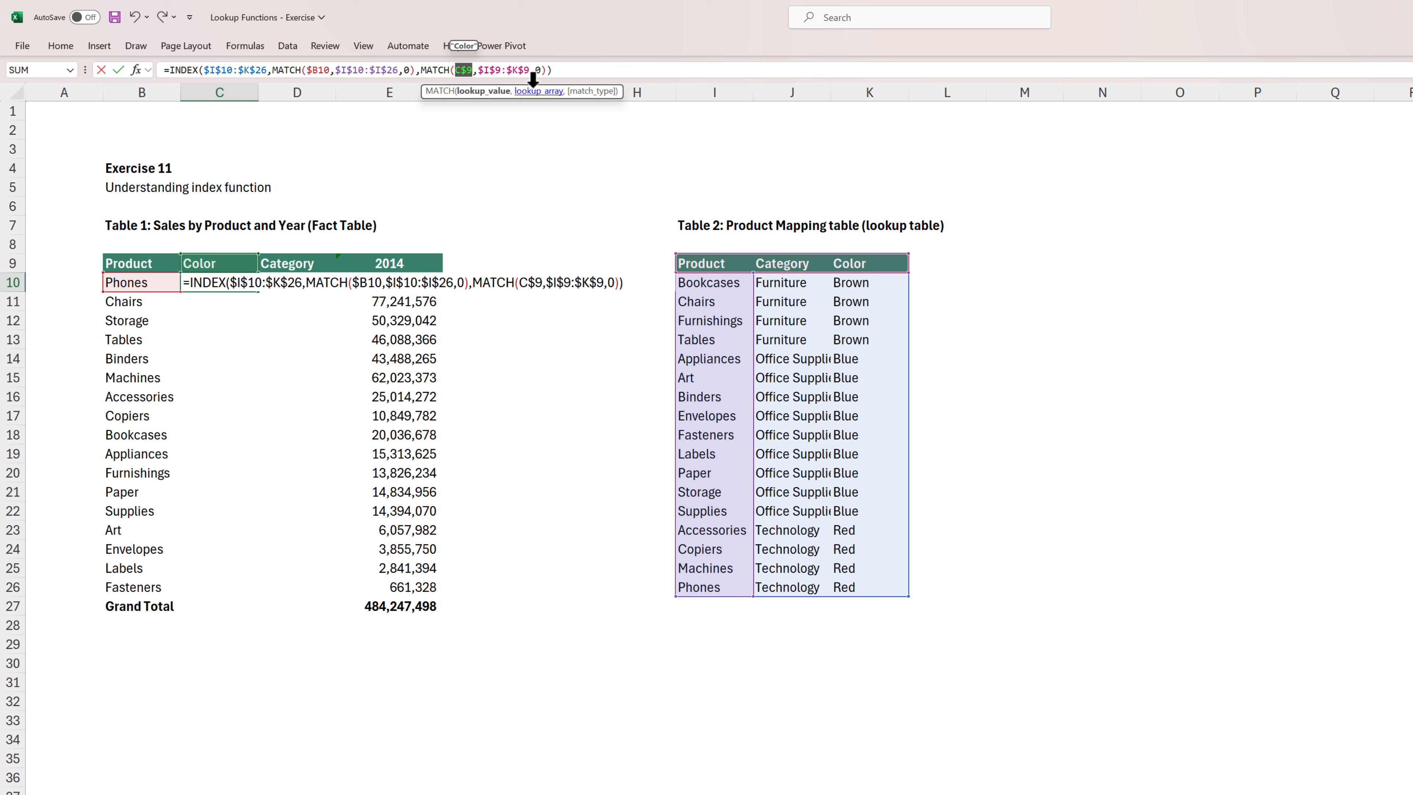
key("ctrl+Return")
- Fill the INDEX MATCH formula from C10 across the Color and Category columns, C10:D26
key("shift+Right")
key("shift+Down")
key("shift+Up")
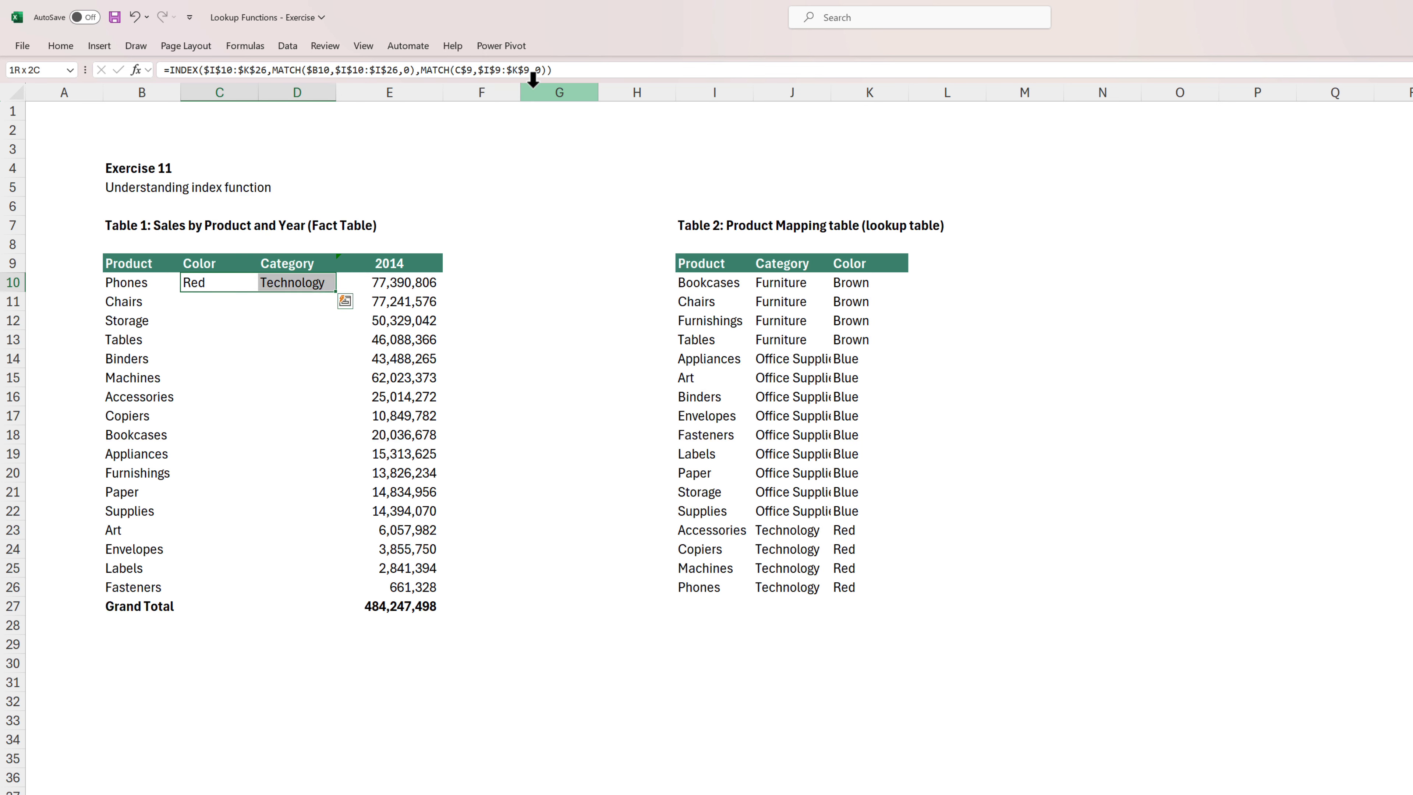
key("shift+Down")
key("shift+Down")
key("shift+Down")
key("shift+Down")
key("shift+Down")
key("shift+Down")
key("shift+Down")
key("shift+Down")
key("shift+Down")
key("shift+Down")
key("shift+Down")
key("shift+Down")
key("shift+Down")
key("shift+Down")
key("shift+Down")
key("shift+Down")
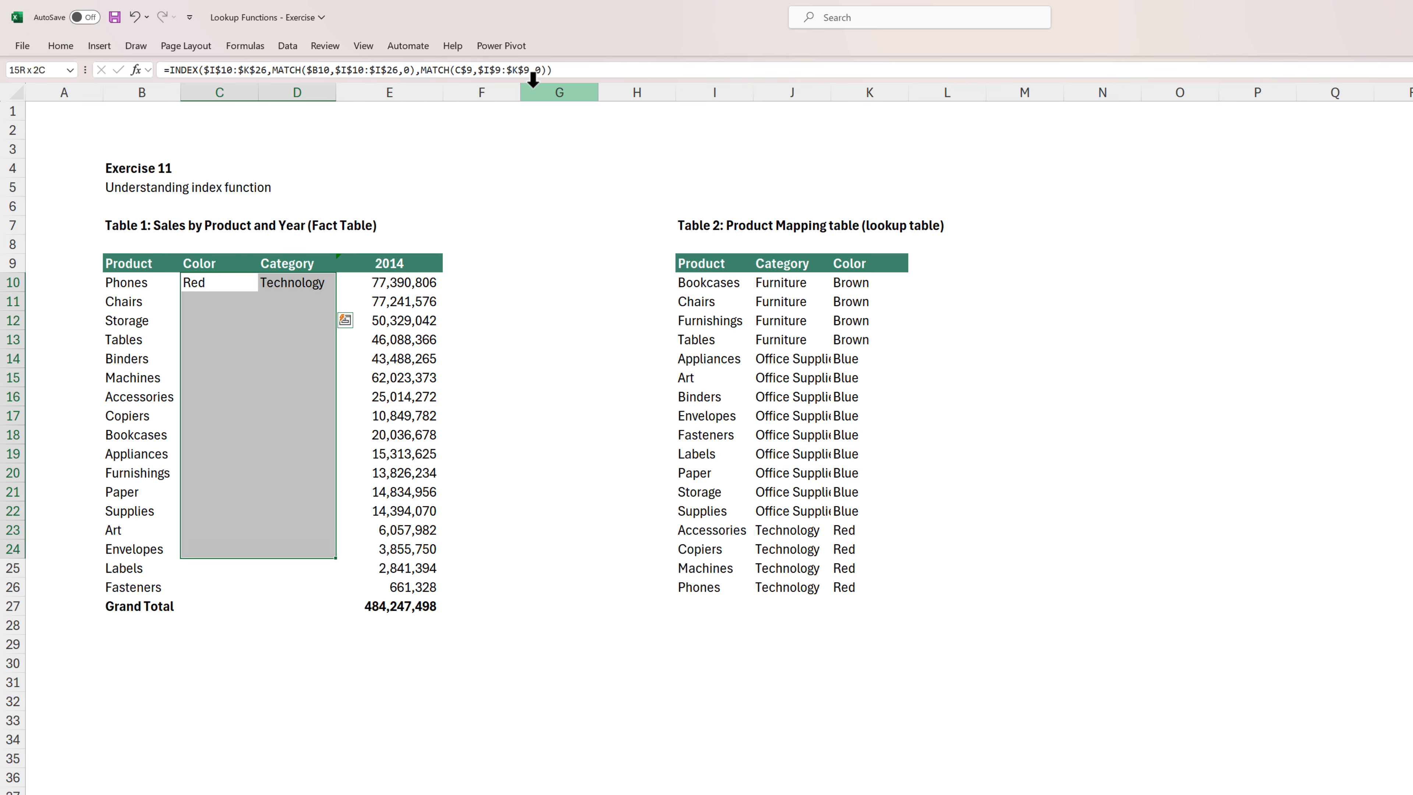
key("ctrl+d")
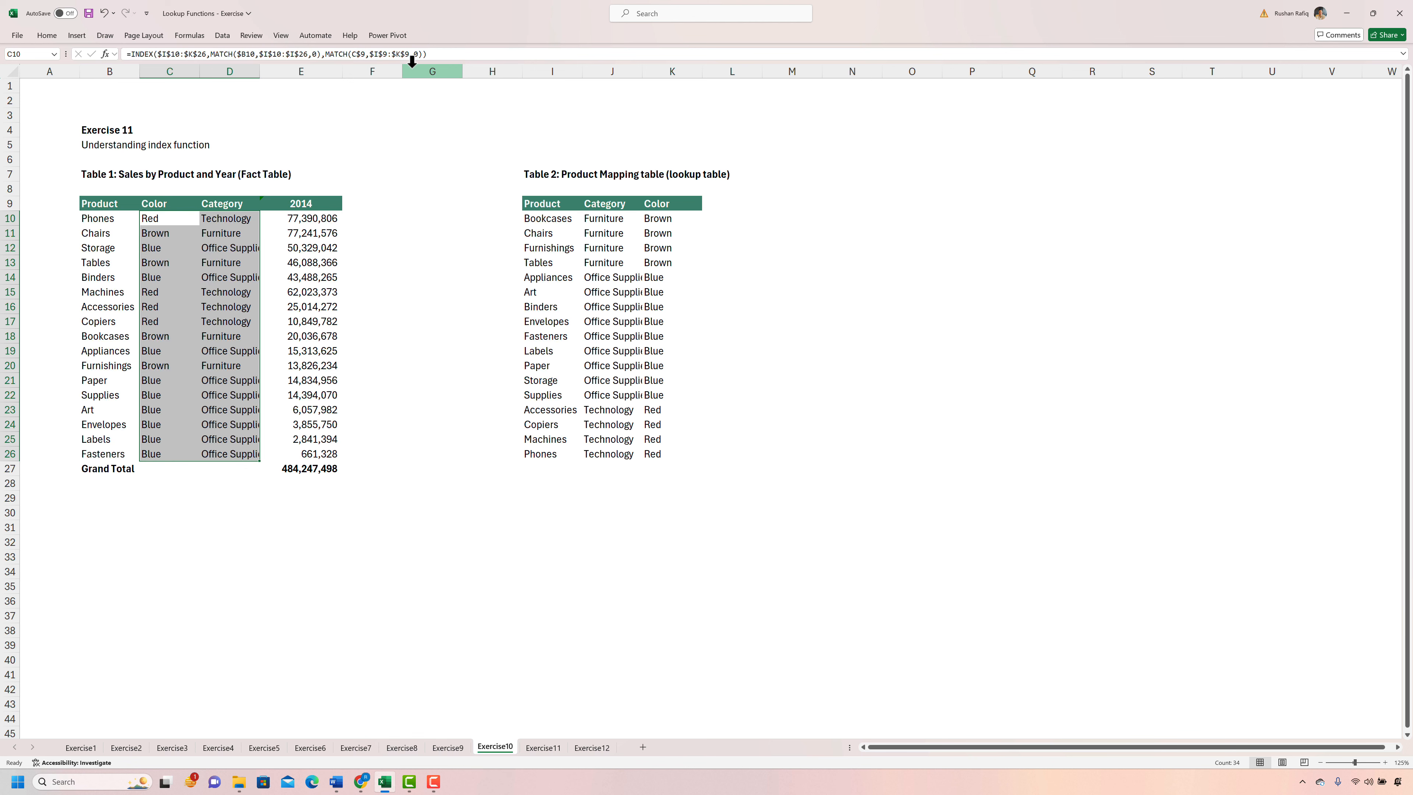
- Switch to the Exercise11 sheet
left_click(543, 748)
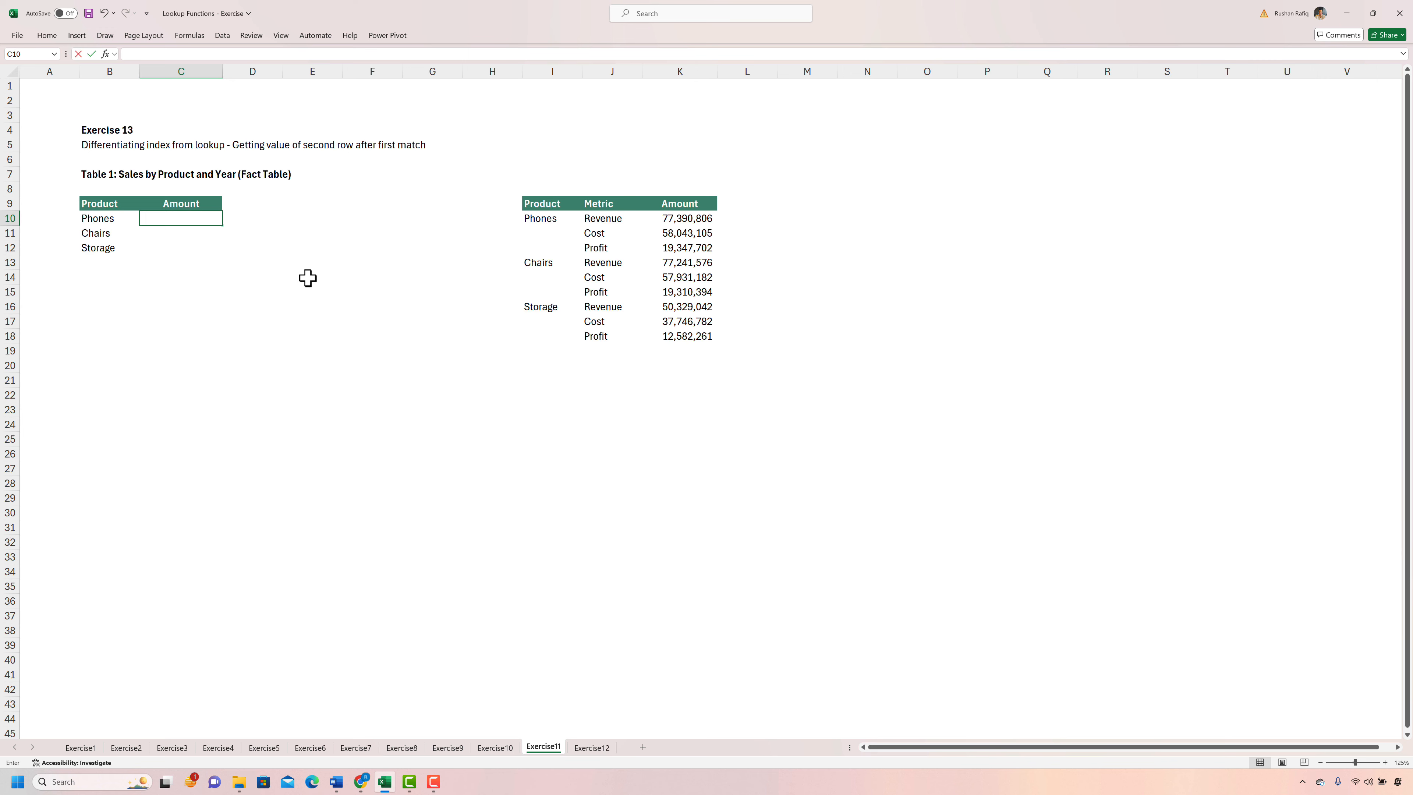
- Look up the Phones amount in C10 with VLOOKUP, using B10, table array I10:K18, column 3 and FALSE for an exact match
type("=vlook")
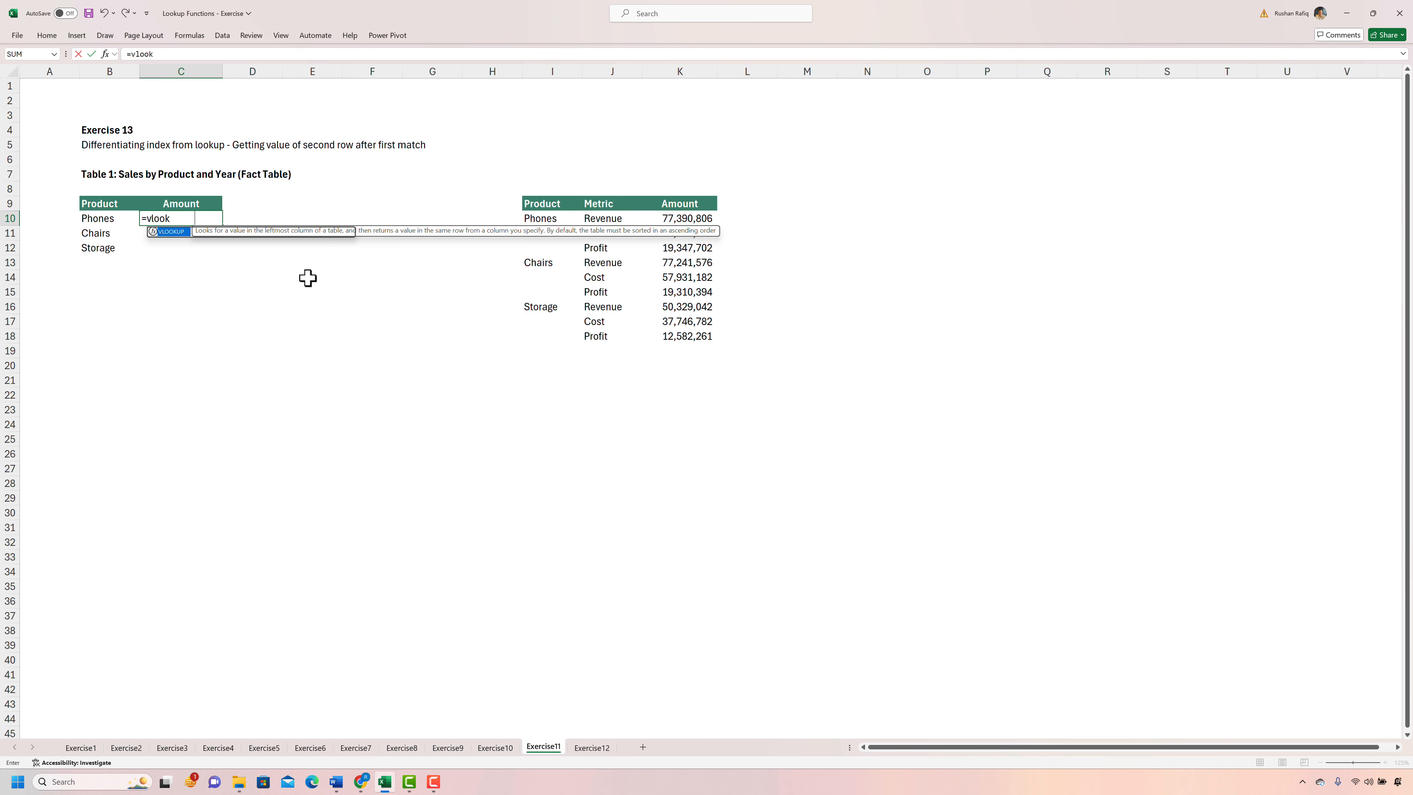
key("Tab")
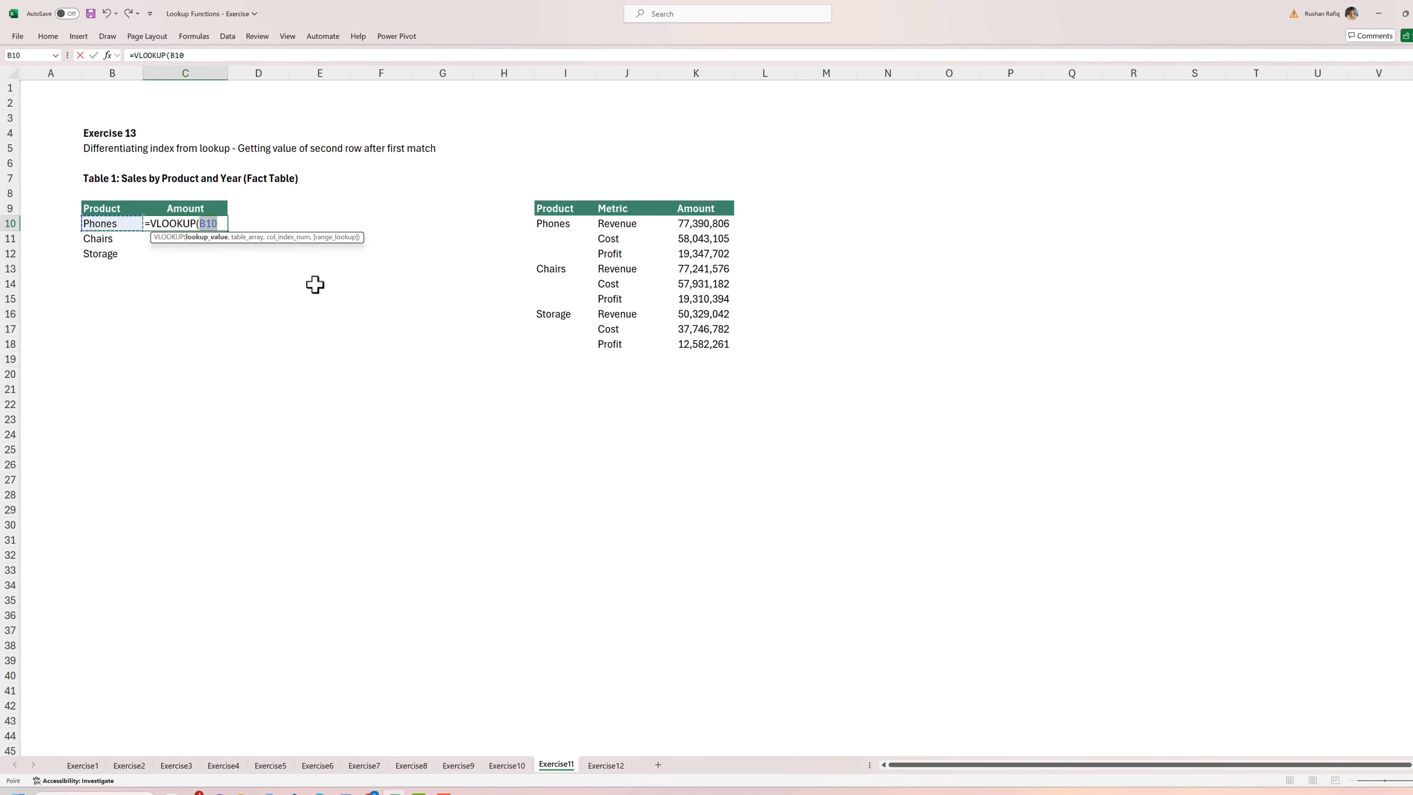
key("Left")
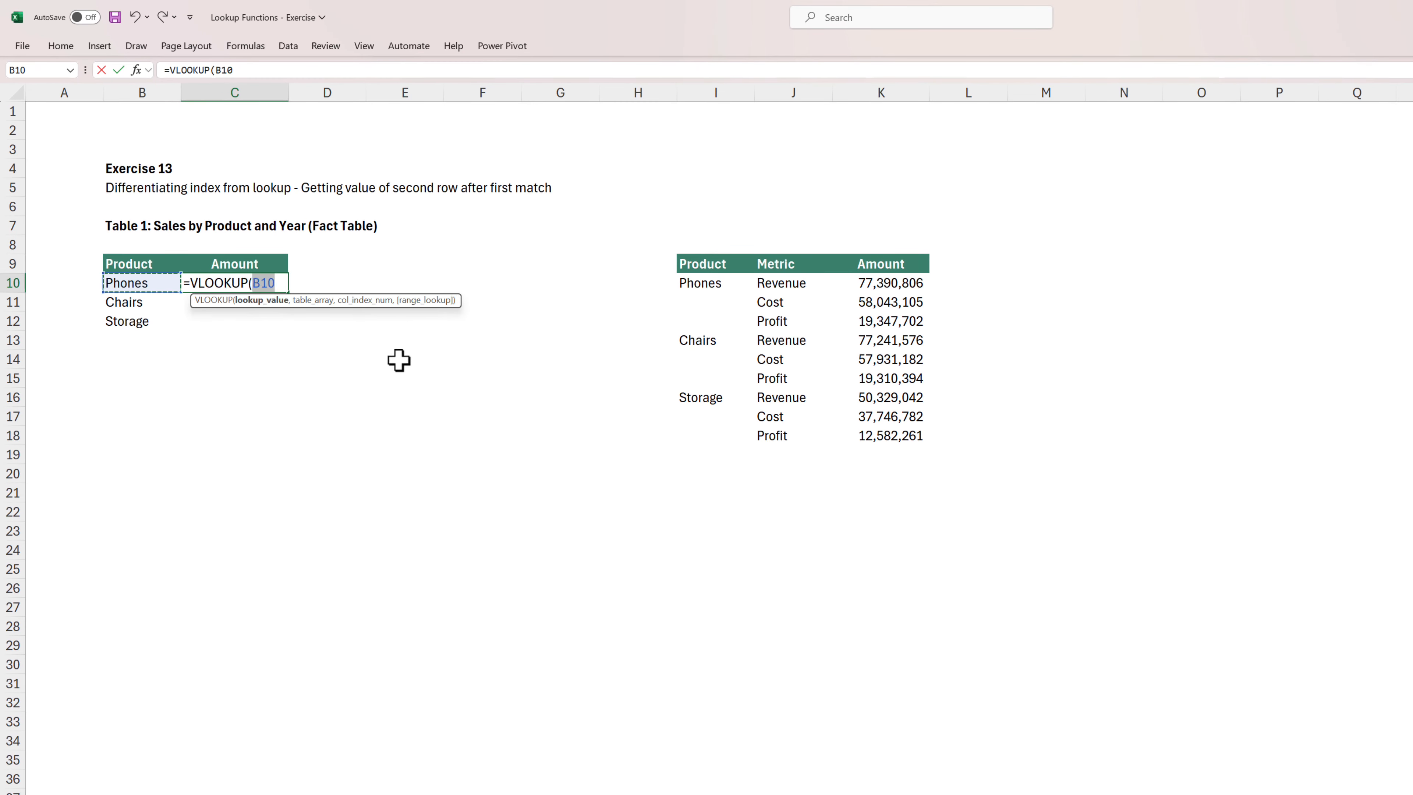
type(",")
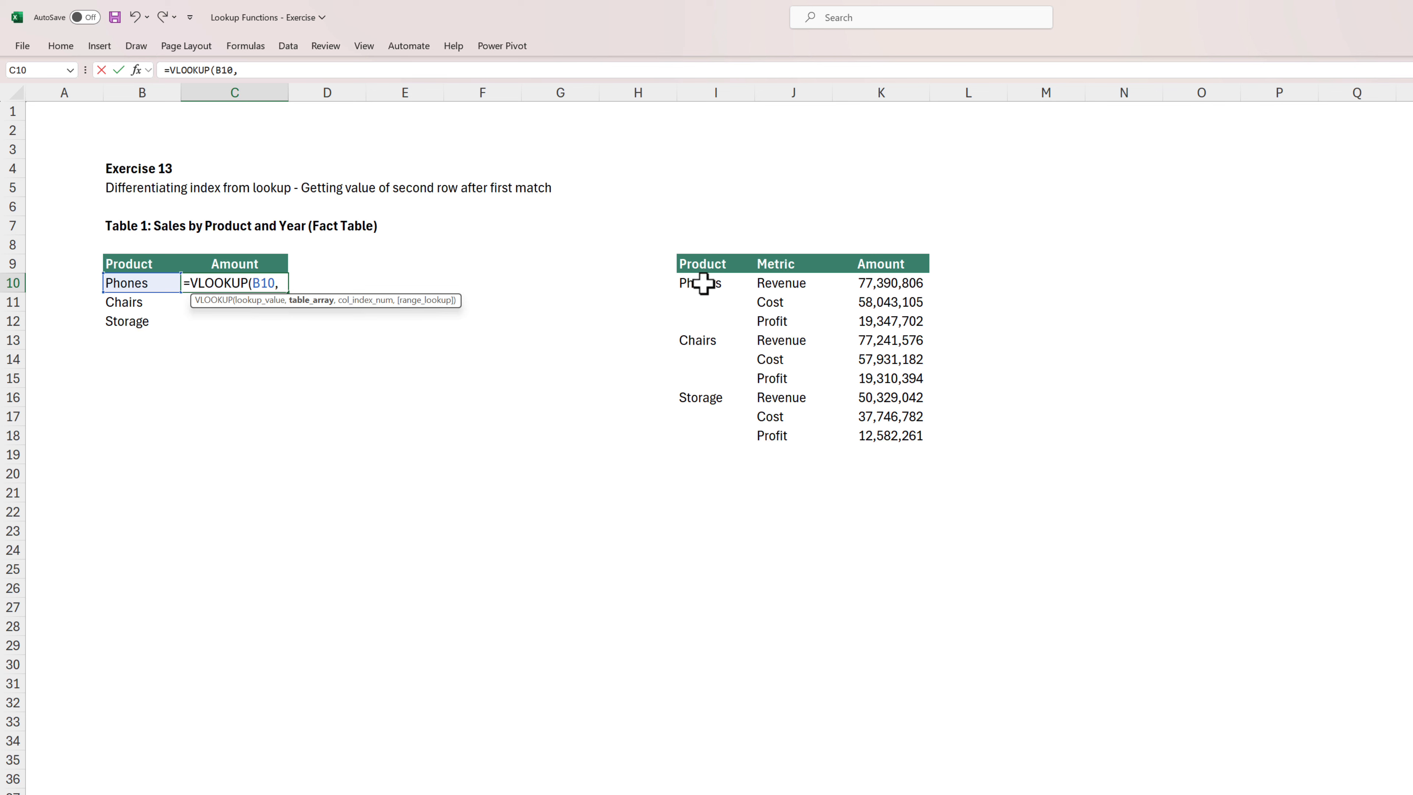
left_click_drag(703, 283, 905, 438)
type(",")
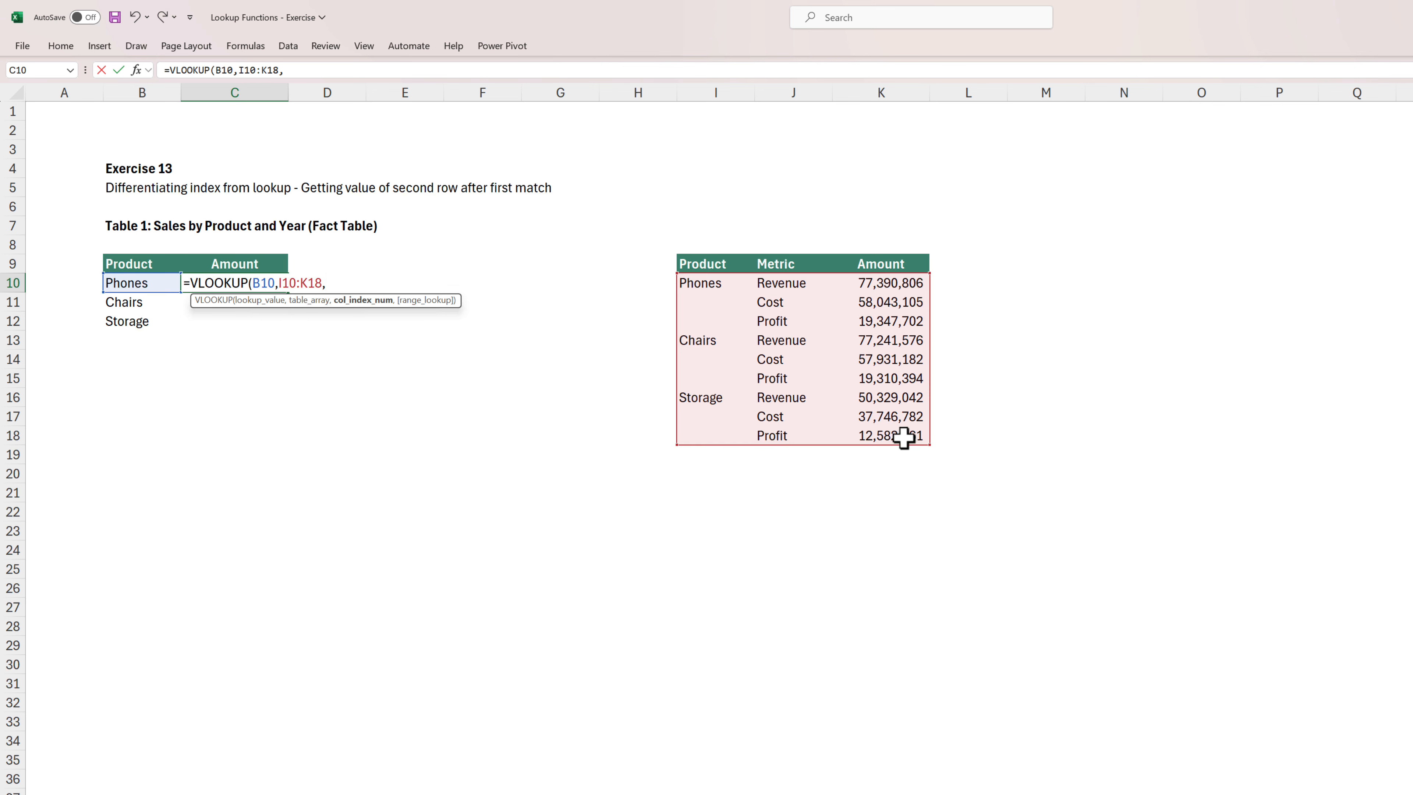
type("3,FALSE")
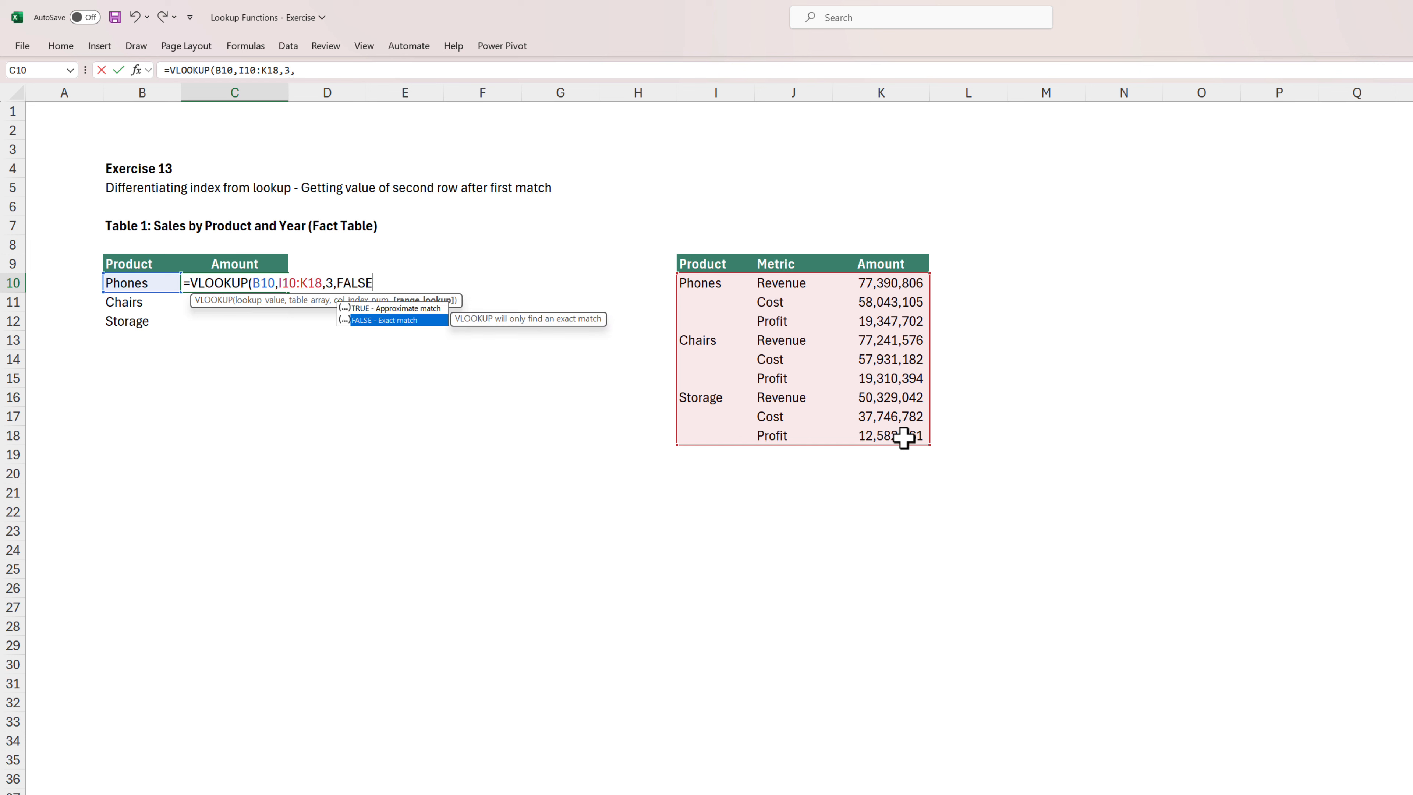
key("Return")
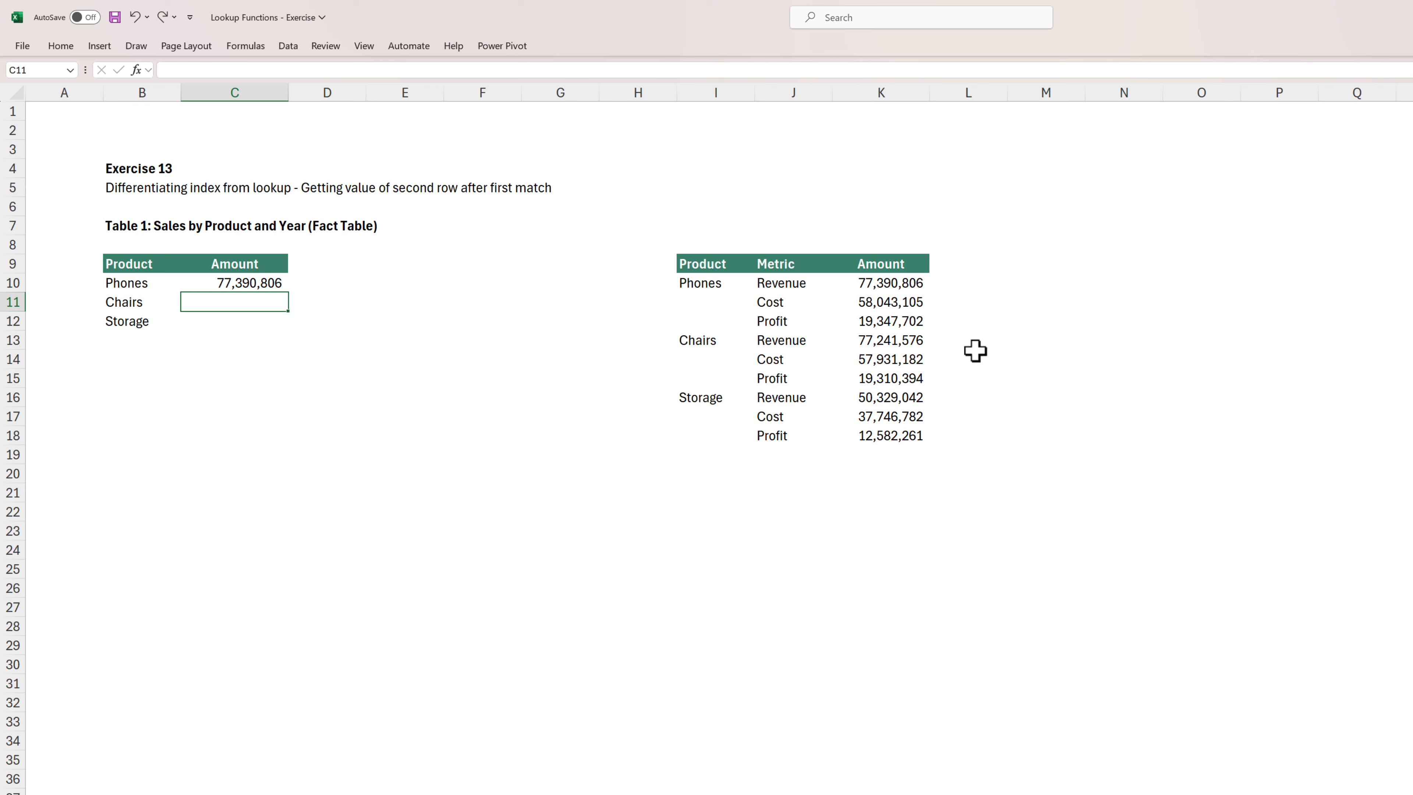
- Replace the VLOOKUP formula in C10 with the opening of an INDEX function
key("Up")
key("F2")
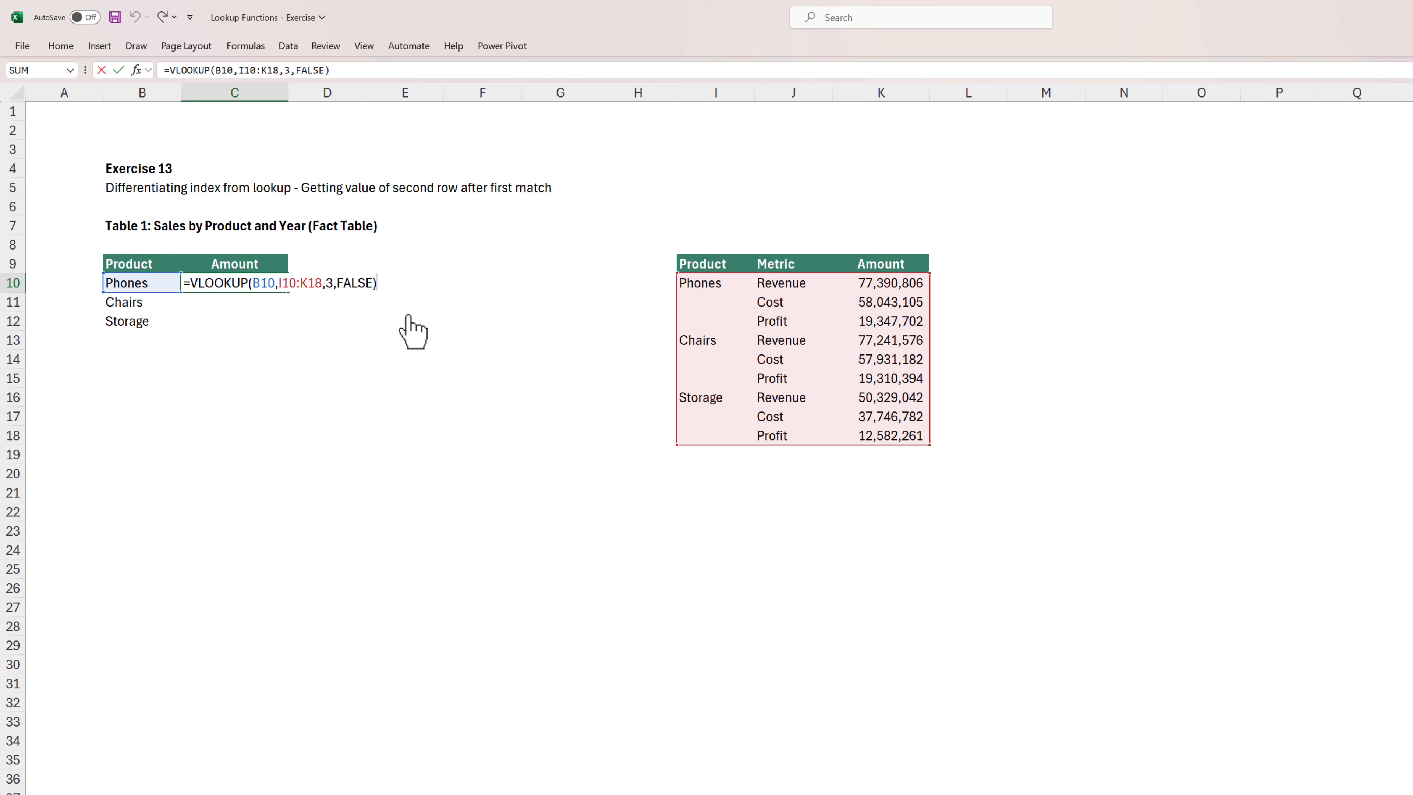
key("shift+Home")
key("shift+Right")
type("index")
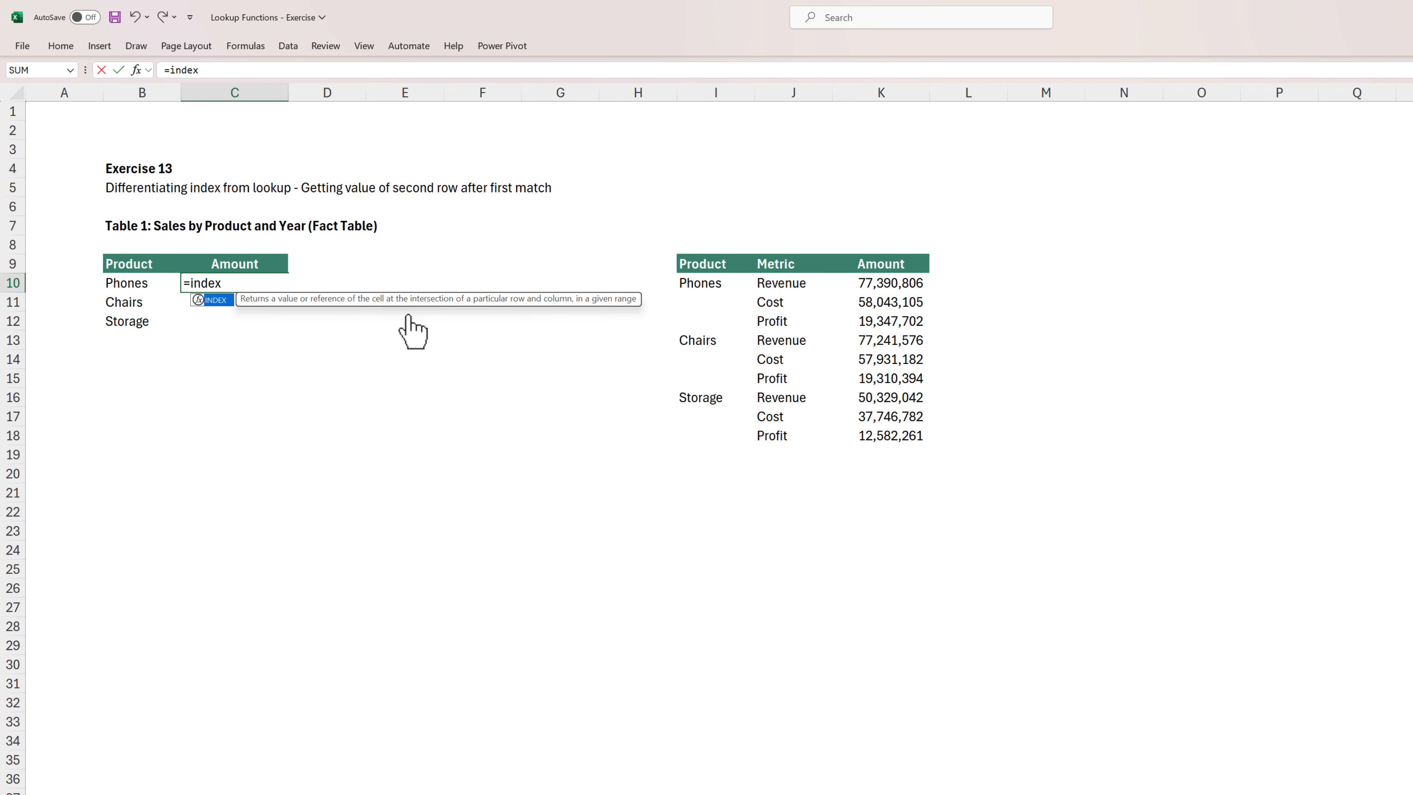
key("Tab")
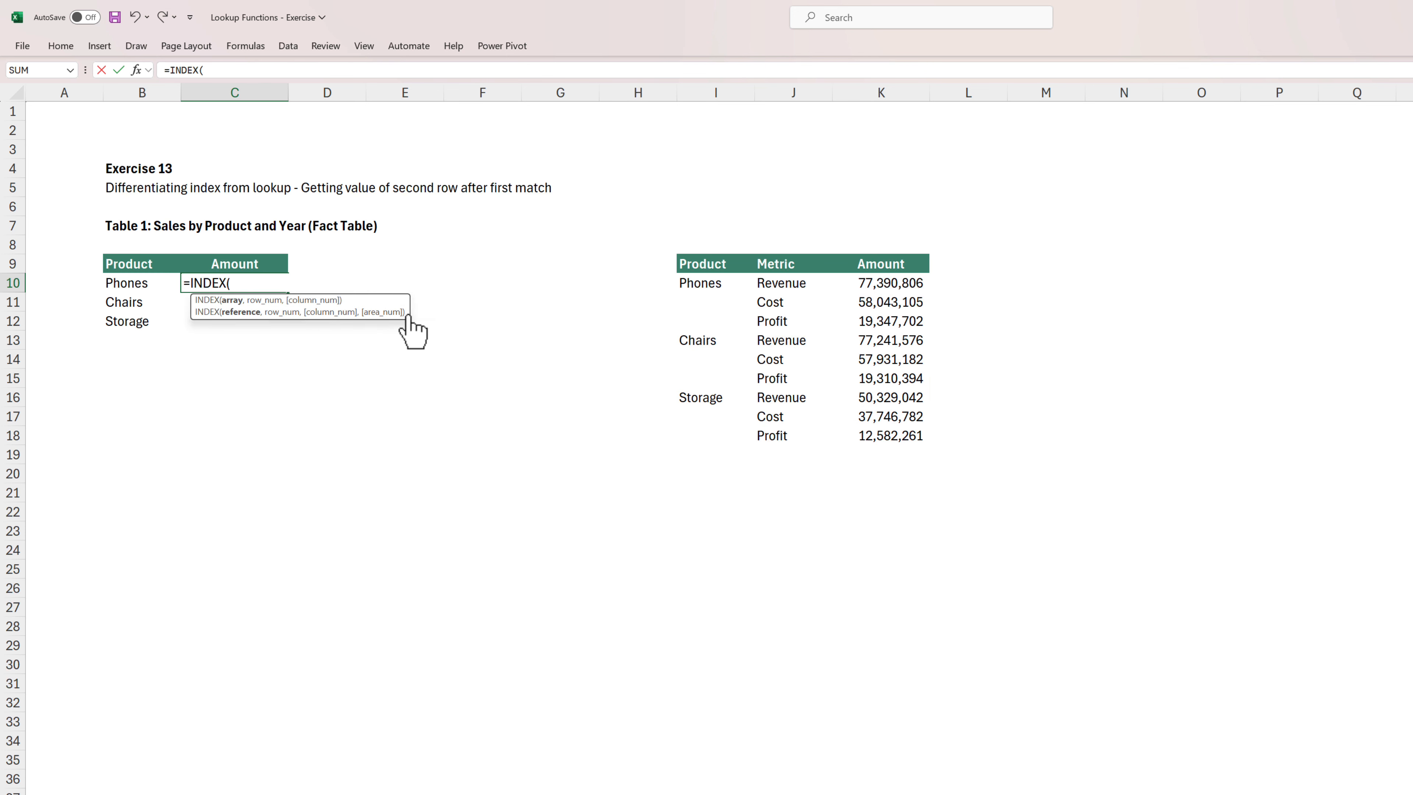